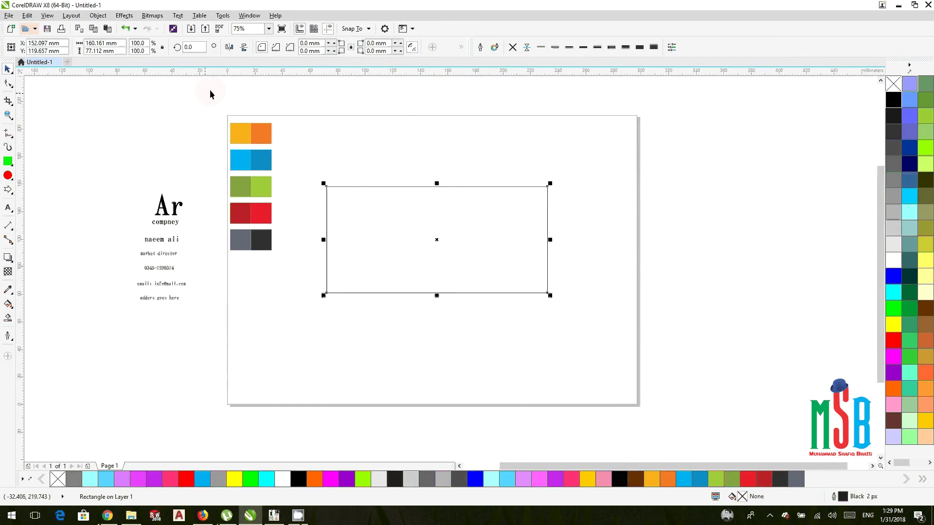
- Set the document's measurement units to inches
{"action": "left_click", "coordinate": [250, 84]}
{"action": "left_click", "coordinate": [248, 47]}
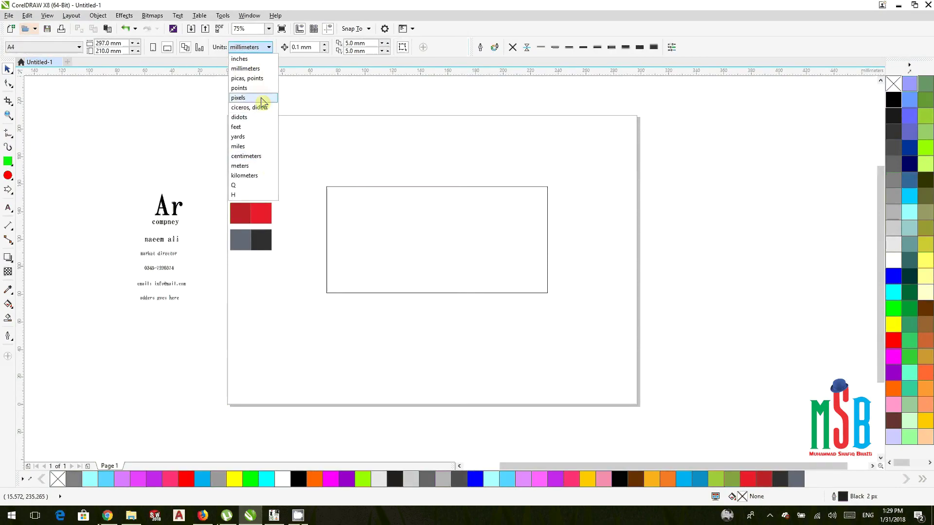
{"action": "left_click", "coordinate": [246, 58]}
- Resize the rectangle on the page to 3.5 in wide and 2 in high
{"action": "left_click", "coordinate": [61, 47]}
{"action": "left_click", "coordinate": [60, 49]}
{"action": "left_click", "coordinate": [356, 195]}
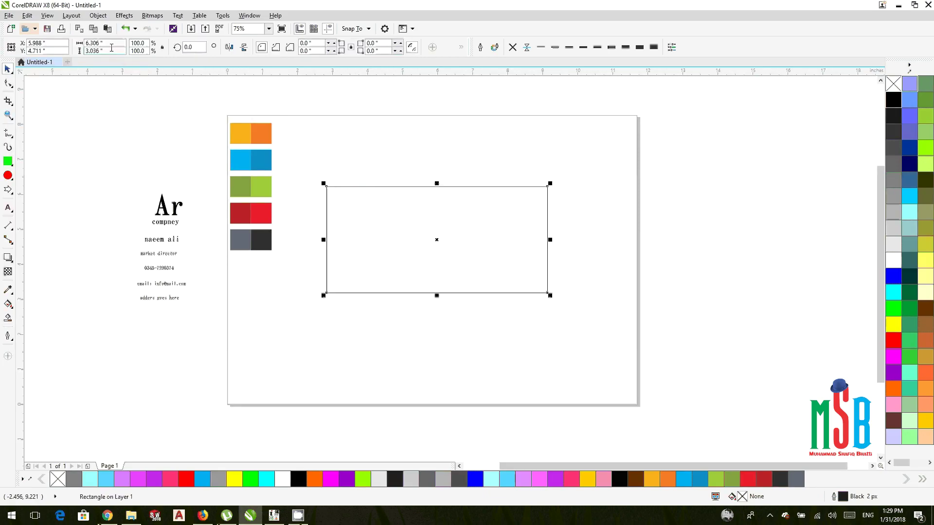
{"action": "left_click_drag", "start_coordinate": [103, 43], "coordinate": [74, 39]}
{"action": "type", "text": "3.5"}
{"action": "key", "text": "Tab"}
{"action": "type", "text": "2"}
{"action": "key", "text": "Return"}
- Duplicate the rectangle with a slight offset and resize the copy to 3.2 in wide by 1.8 in high
{"action": "left_click_drag", "start_coordinate": [386, 203], "coordinate": [404, 236]}
{"action": "double_click", "coordinate": [93, 43]}
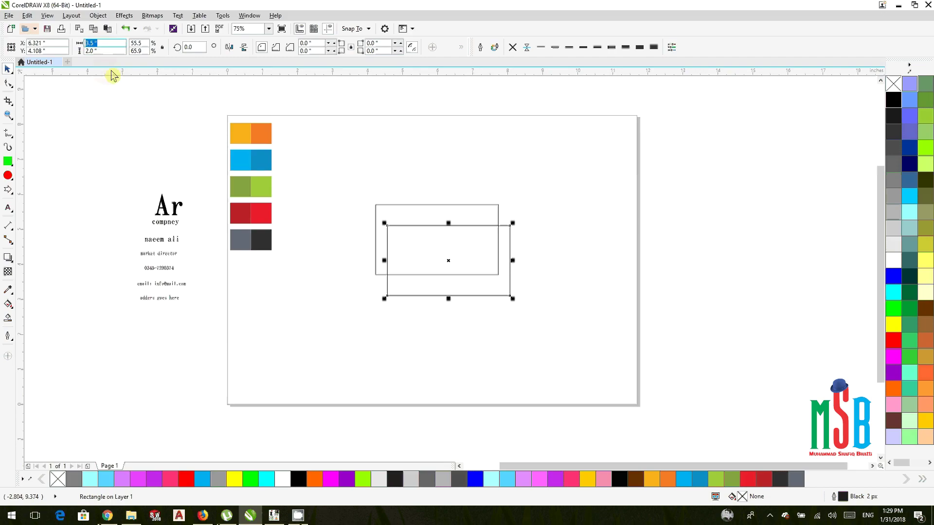
{"action": "type", "text": "3.2"}
{"action": "key", "text": "Tab"}
{"action": "type", "text": "1.8"}
{"action": "key", "text": "Return"}
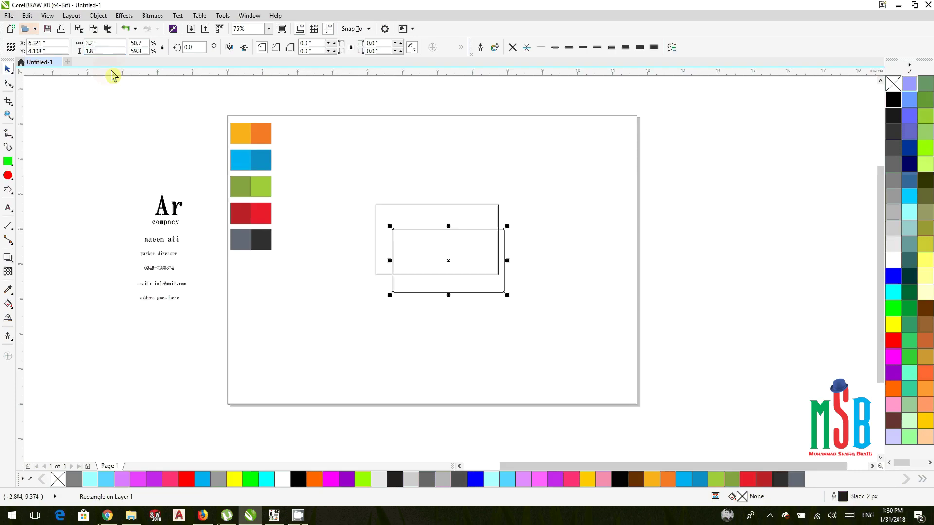
- Align the two rectangles on their horizontal and vertical centers so the smaller one sits inside the larger
{"action": "left_click_drag", "start_coordinate": [299, 167], "coordinate": [565, 346]}
{"action": "key", "text": "e"}
{"action": "key", "text": "c"}
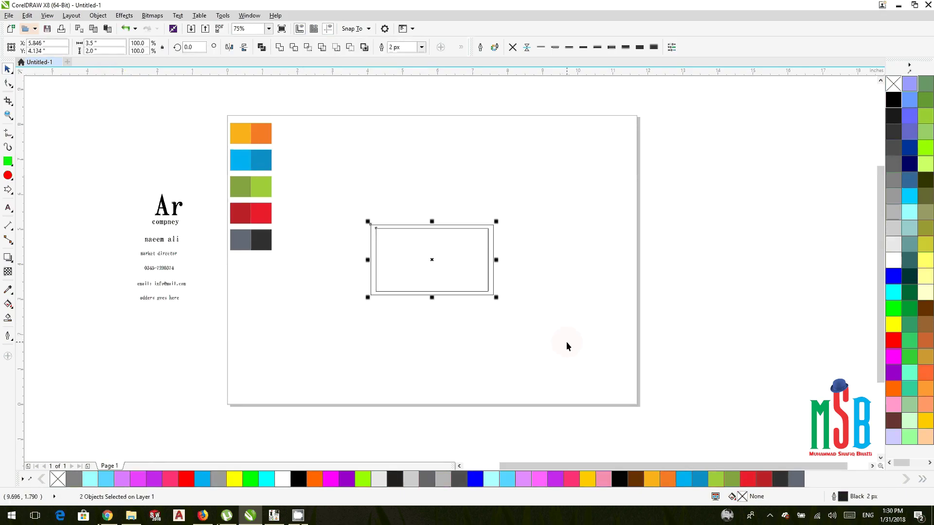
{"action": "left_click", "coordinate": [500, 263]}
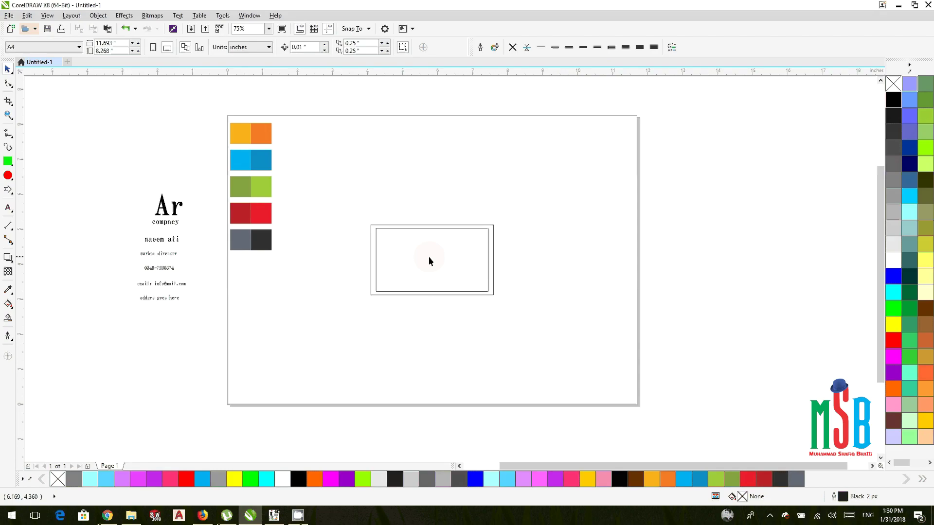
- Round all corners of the outer rectangle with a 0.11 in radius
{"action": "scroll", "coordinate": [428, 256], "scroll_direction": "up", "scroll_amount": 3}
{"action": "left_click", "coordinate": [395, 262]}
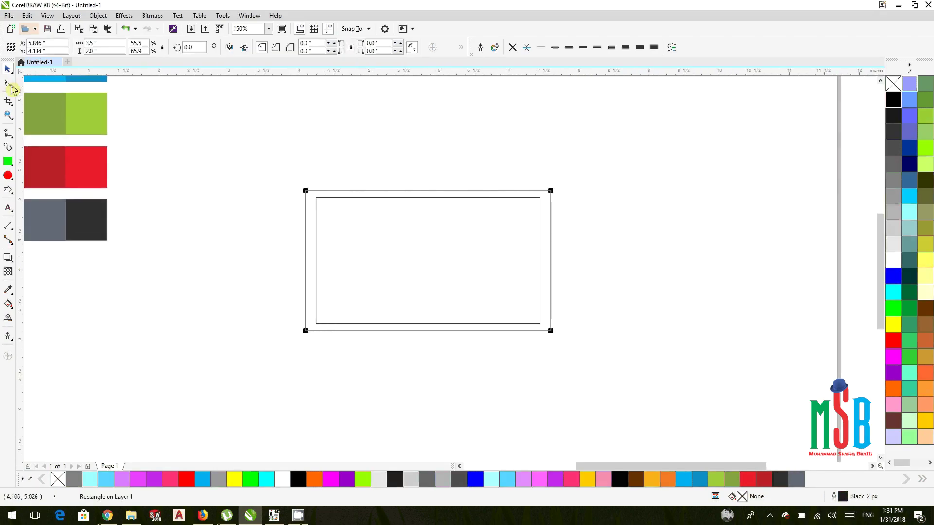
{"action": "left_click", "coordinate": [9, 83]}
{"action": "left_click_drag", "start_coordinate": [309, 191], "coordinate": [314, 192]}
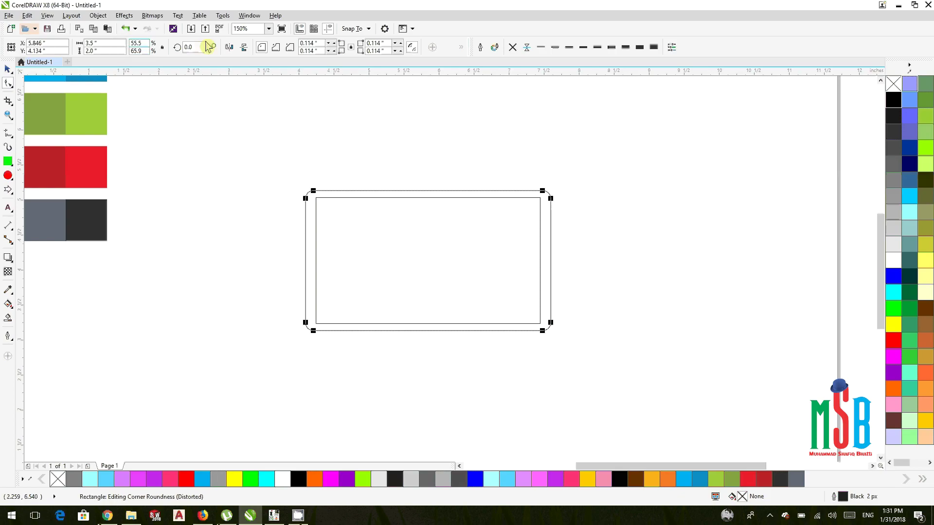
{"action": "double_click", "coordinate": [319, 43]}
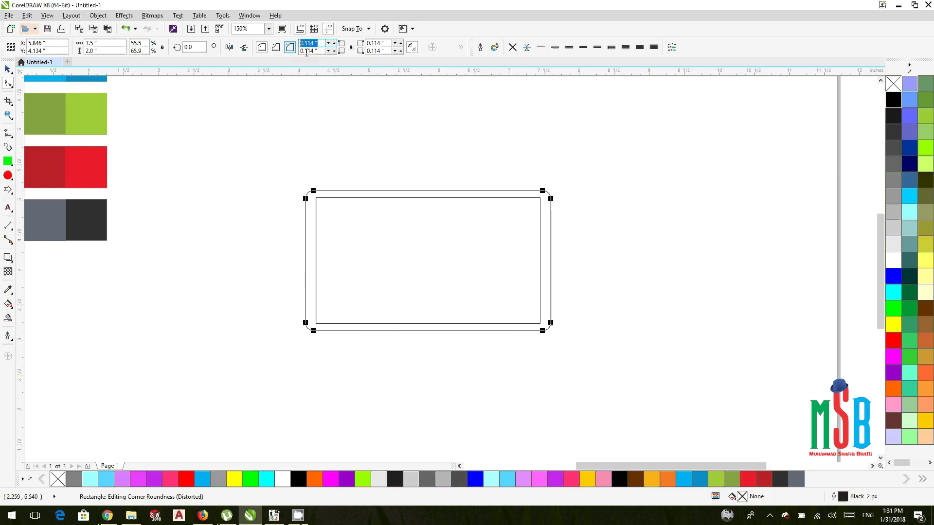
{"action": "type", "text": "0.11"}
{"action": "left_click", "coordinate": [380, 51]}
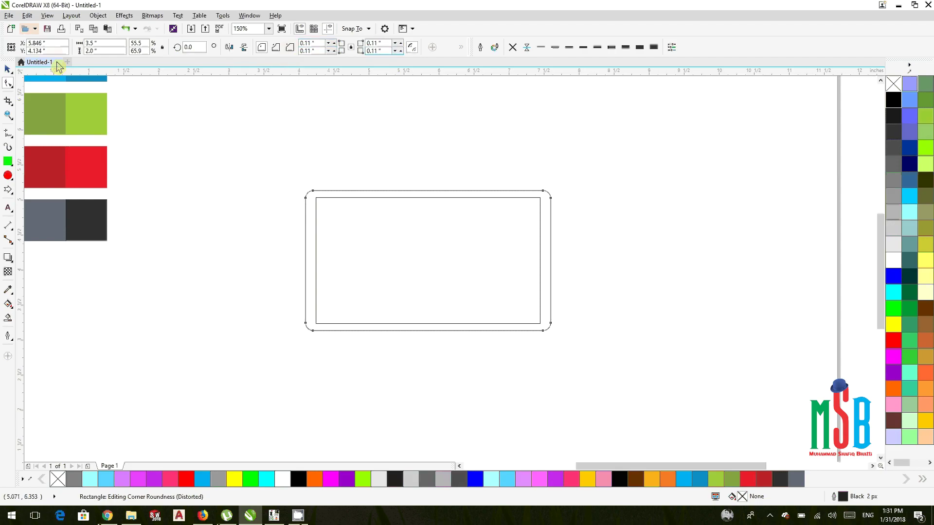
{"action": "key", "text": "space"}
- Round all corners of the inner rectangle with a 0.11 in radius
{"action": "left_click", "coordinate": [318, 197]}
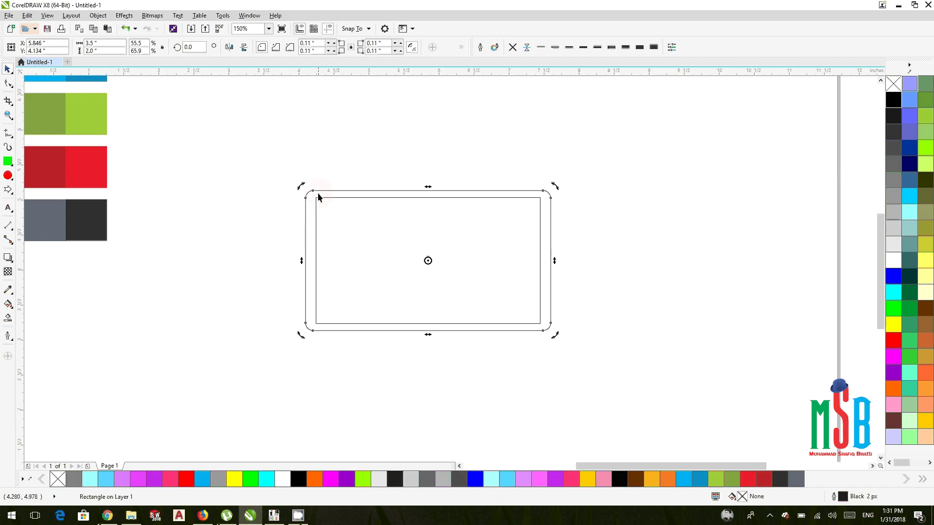
{"action": "left_click", "coordinate": [319, 197]}
{"action": "key", "text": "space"}
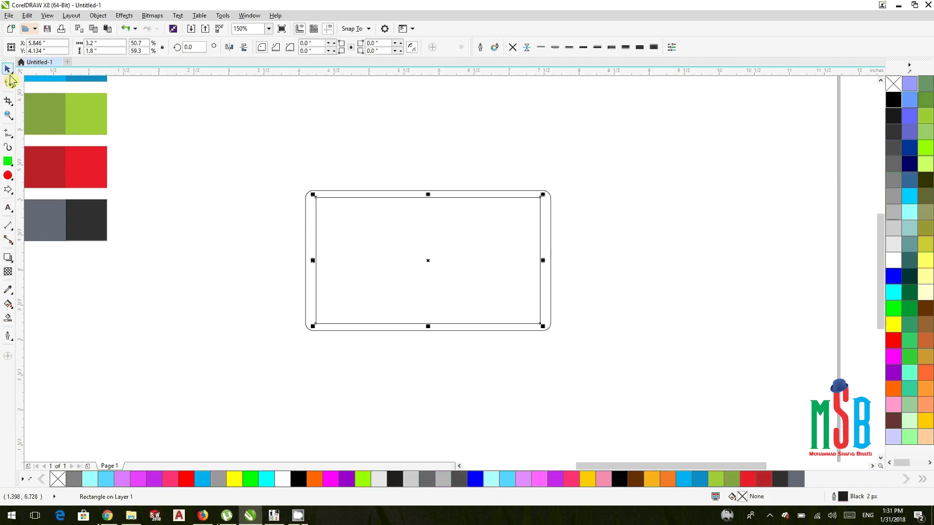
{"action": "left_click", "coordinate": [306, 43]}
{"action": "type", "text": "0"}
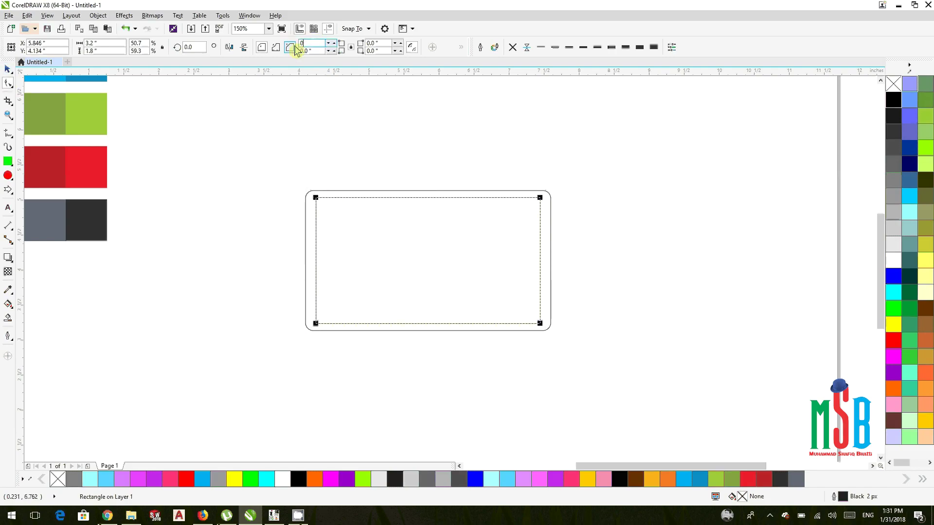
{"action": "type", "text": ".11"}
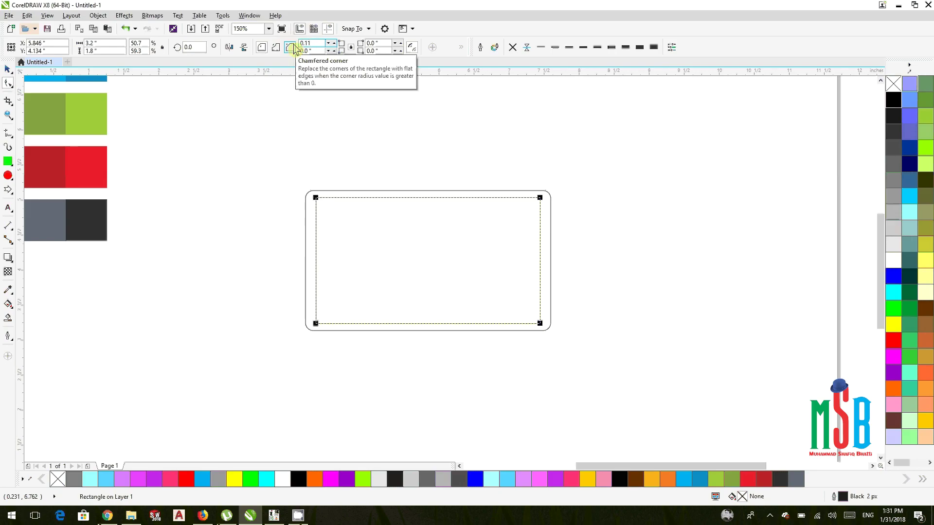
{"action": "key", "text": "Return"}
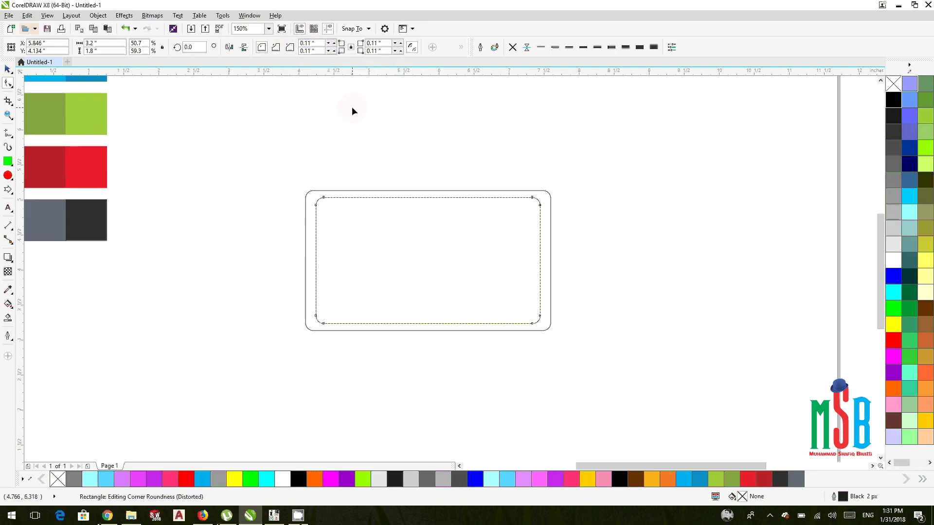
{"action": "left_click", "coordinate": [8, 68]}
{"action": "left_click", "coordinate": [342, 135]}
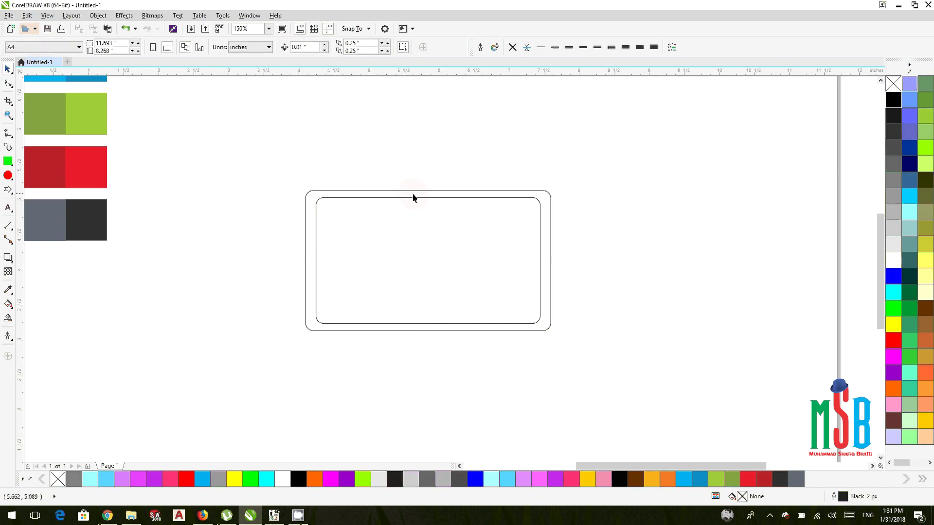
- Fill the outer rounded rectangle with the dark charcoal color of the last swatch pair
{"action": "left_click", "coordinate": [306, 225]}
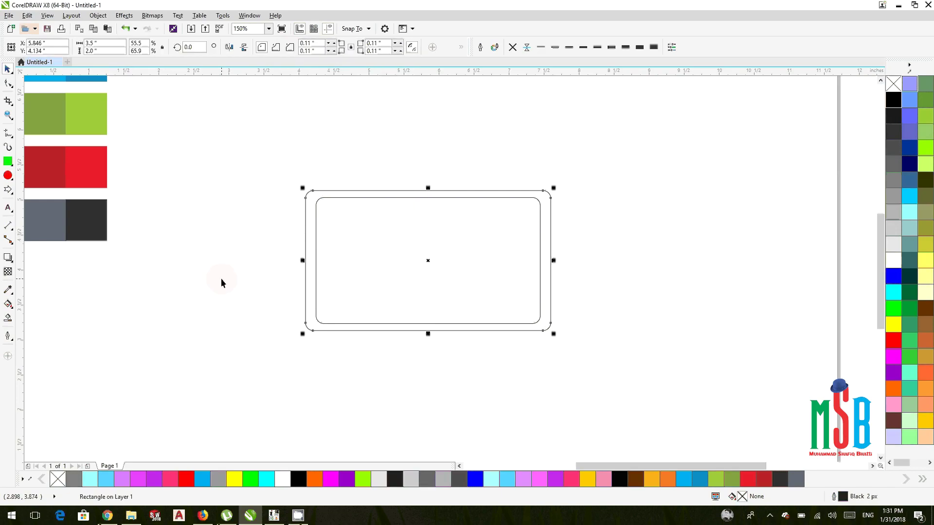
{"action": "left_click", "coordinate": [780, 480]}
{"action": "left_click", "coordinate": [650, 351]}
- Give the inner rounded rectangle a white (#FFFFFF) outline
{"action": "left_click", "coordinate": [520, 305]}
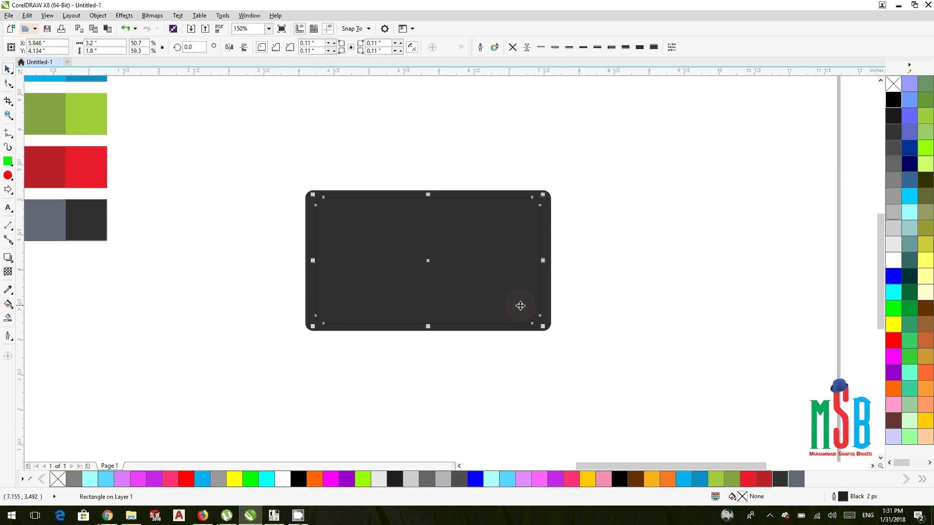
{"action": "right_click", "coordinate": [893, 261]}
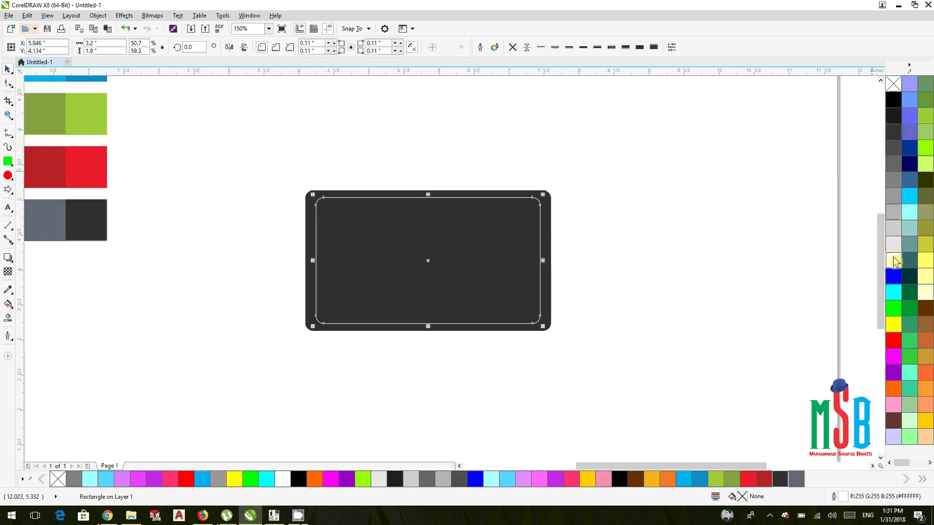
{"action": "left_click", "coordinate": [611, 223]}
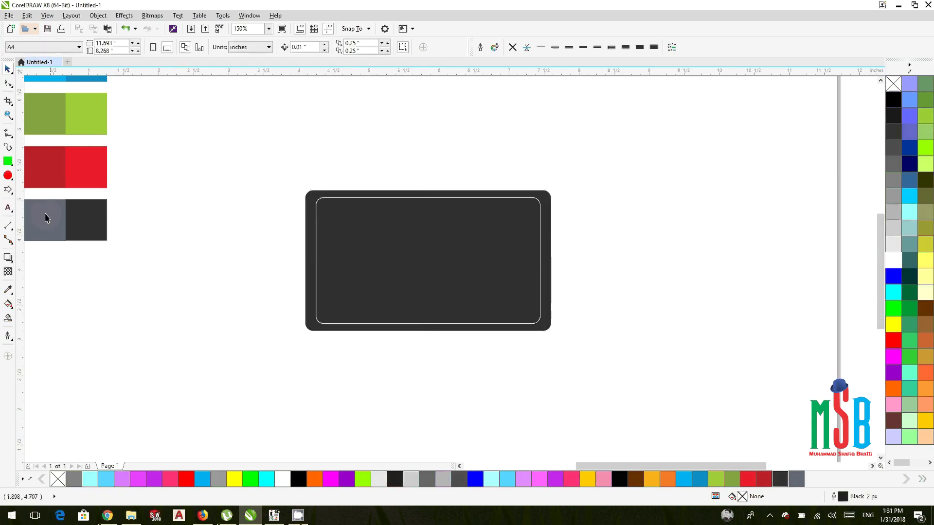
- Draw a circle about 1.97 in in diameter and center it near the card's lower-left corner
{"action": "left_click", "coordinate": [7, 175]}
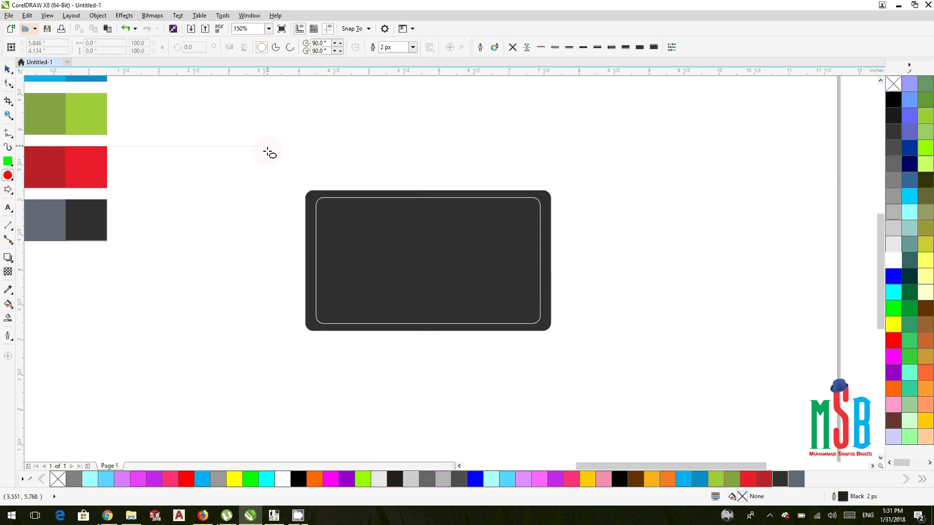
{"action": "left_click_drag", "start_coordinate": [297, 311], "coordinate": [437, 451]}
{"action": "key", "text": "space"}
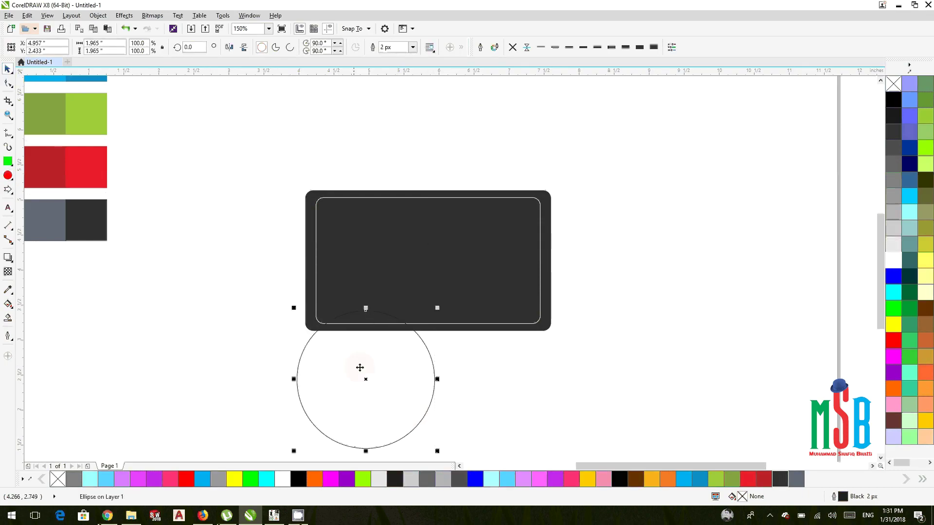
{"action": "left_click_drag", "start_coordinate": [360, 368], "coordinate": [313, 335]}
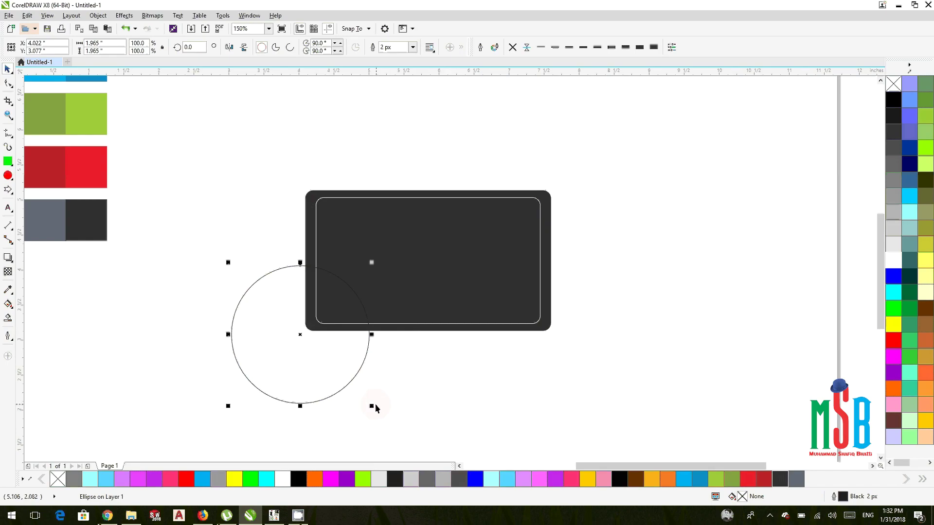
- Add an enlarged copy of the circle about 2.42 in in diameter and center it on the first circle
{"action": "left_click_drag", "start_coordinate": [372, 405], "coordinate": [418, 441]}
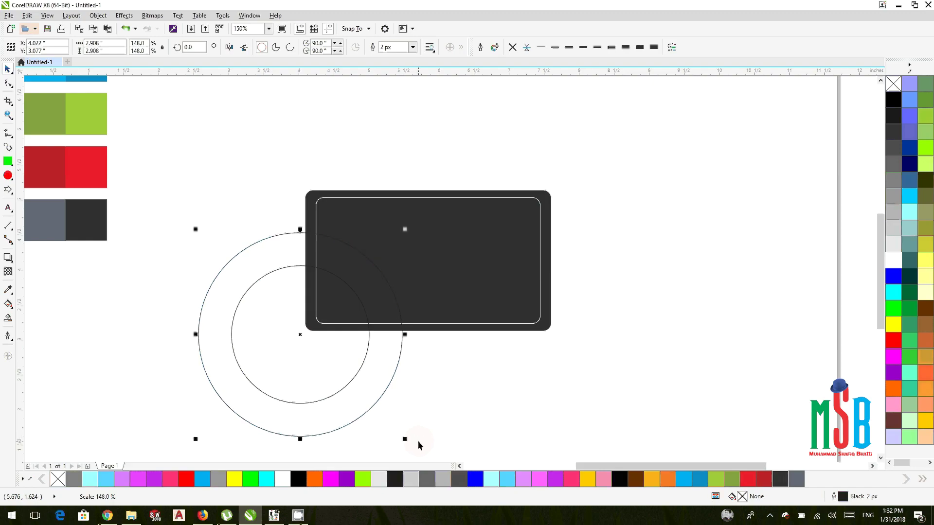
{"action": "left_click", "coordinate": [427, 395]}
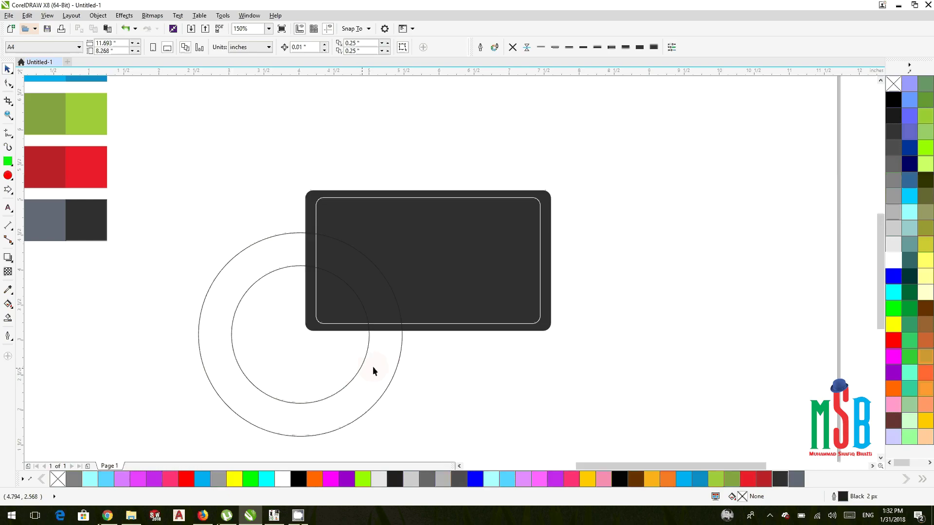
{"action": "left_click", "coordinate": [401, 314]}
{"action": "left_click_drag", "start_coordinate": [404, 230], "coordinate": [388, 246]}
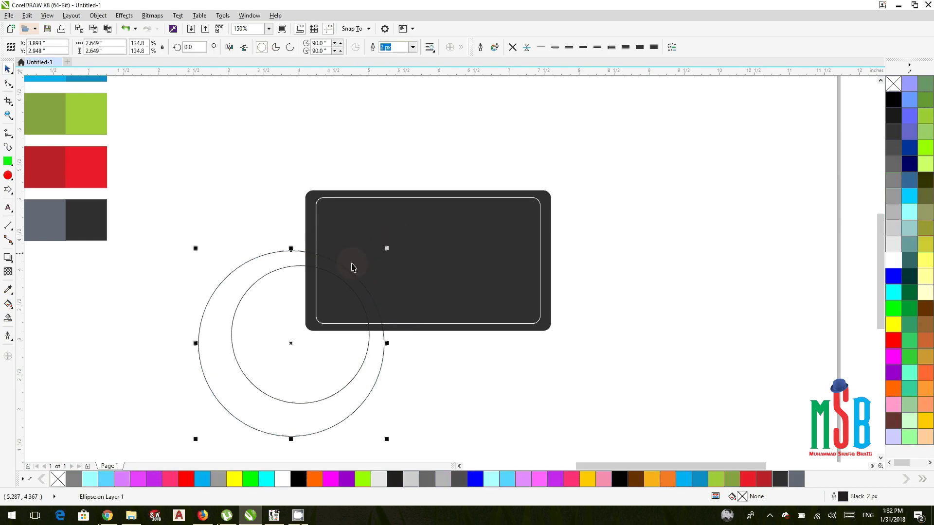
{"action": "left_click_drag", "start_coordinate": [196, 437], "coordinate": [211, 423]}
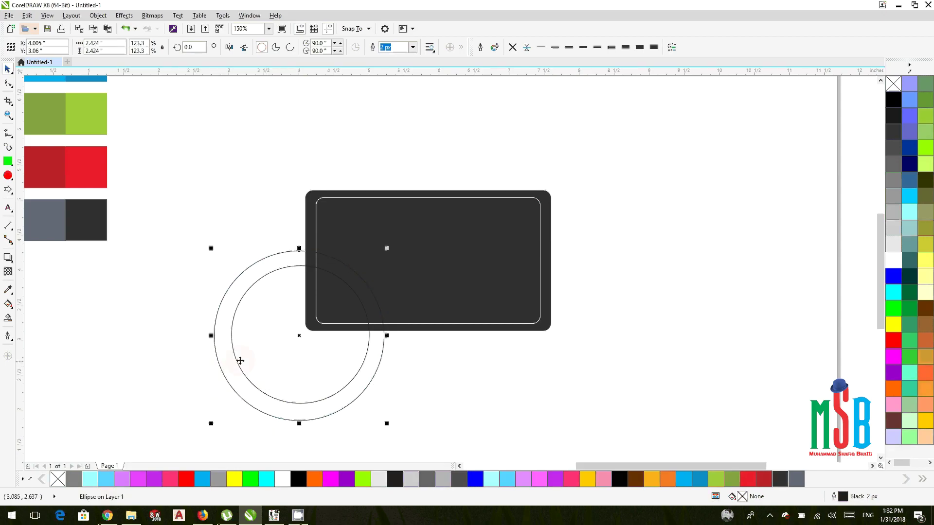
{"action": "left_click", "coordinate": [236, 361], "text": "shift"}
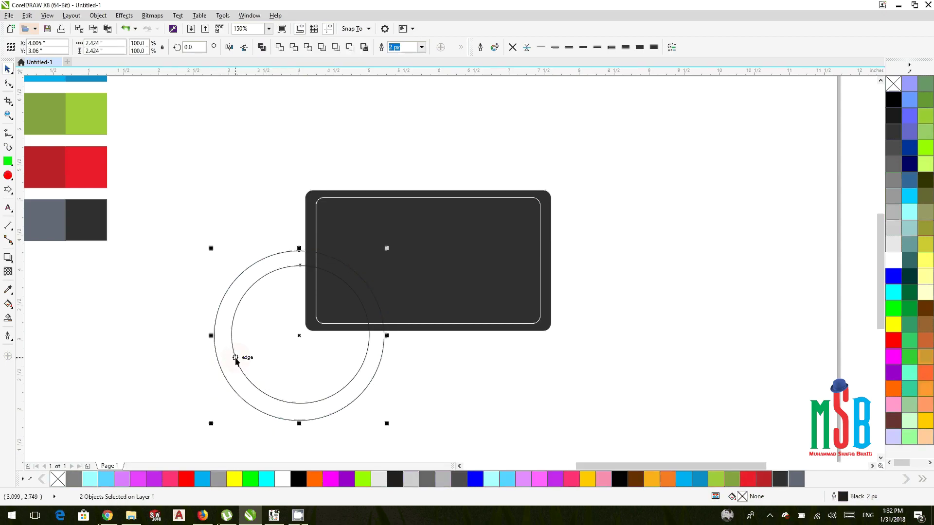
{"action": "left_click_drag", "start_coordinate": [235, 359], "coordinate": [235, 358]}
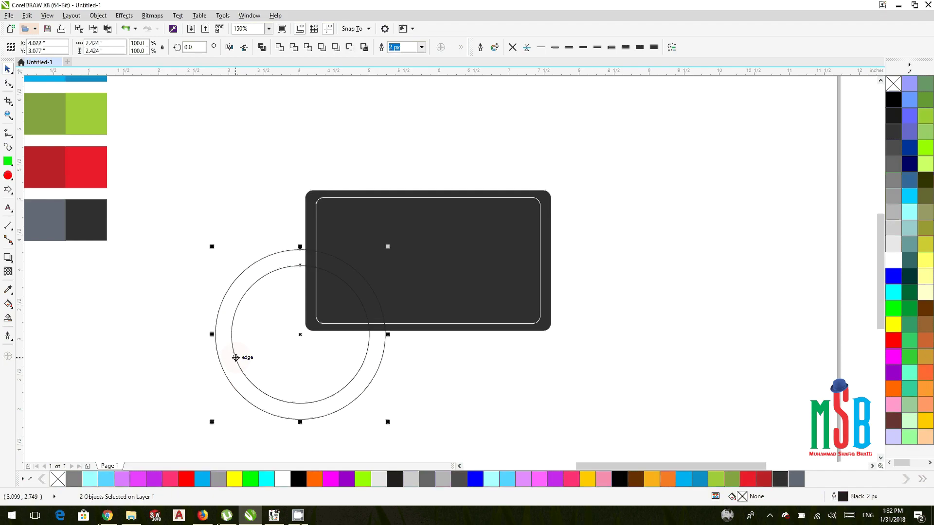
- Fill both circles with yellow (#FFFF00) and combine them into a single ring
{"action": "left_click", "coordinate": [893, 323]}
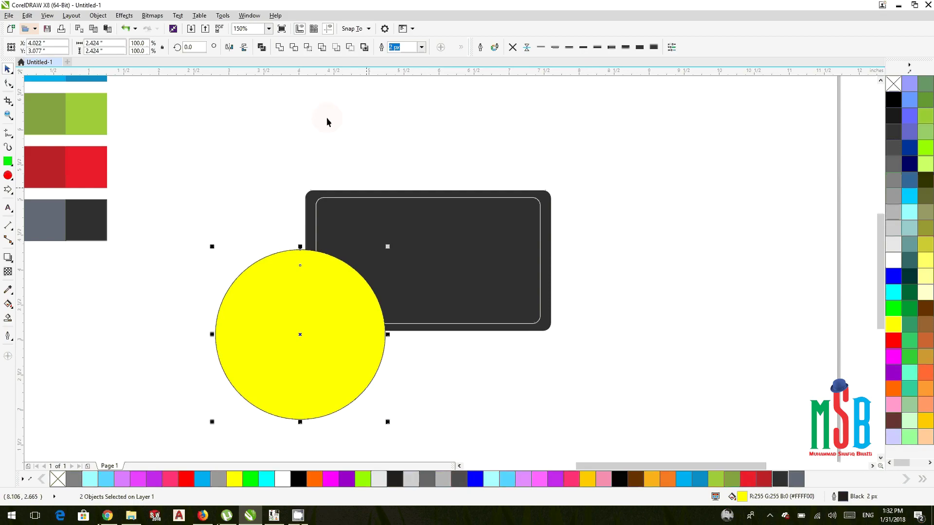
{"action": "left_click", "coordinate": [262, 48]}
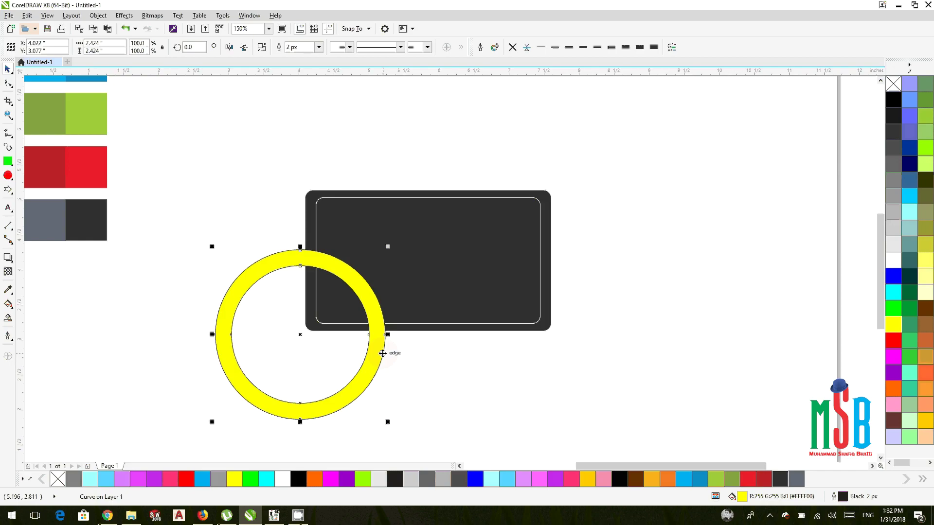
{"action": "right_click", "coordinate": [375, 310]}
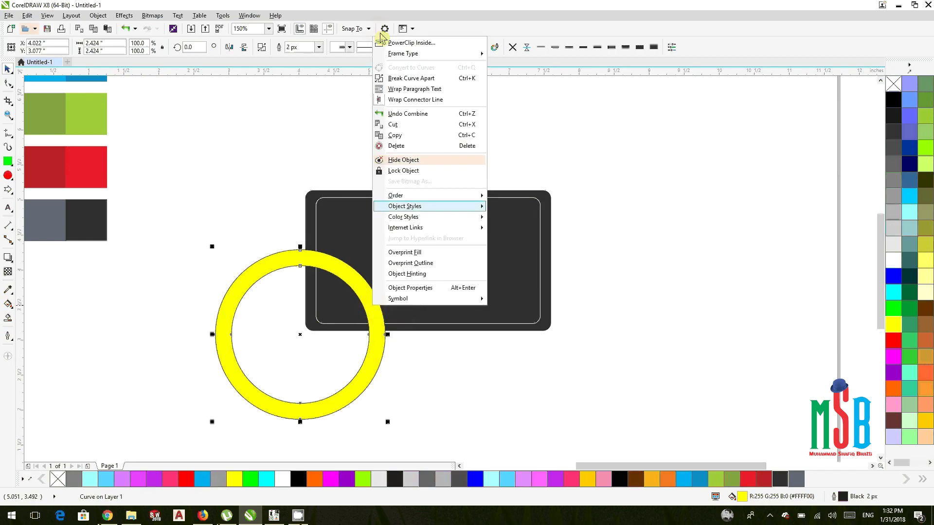
{"action": "left_click", "coordinate": [218, 155]}
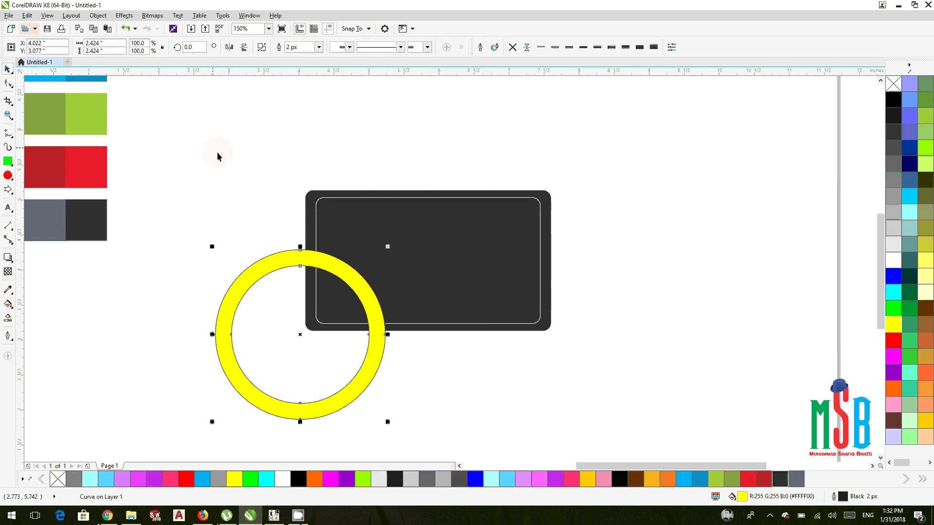
- Move the yellow ring so that its center sits exactly on the card's lower-left corner
{"action": "scroll", "coordinate": [217, 152], "scroll_direction": "down", "scroll_amount": 2}
{"action": "left_click", "coordinate": [333, 297]}
{"action": "scroll", "coordinate": [336, 301], "scroll_direction": "up", "scroll_amount": 2}
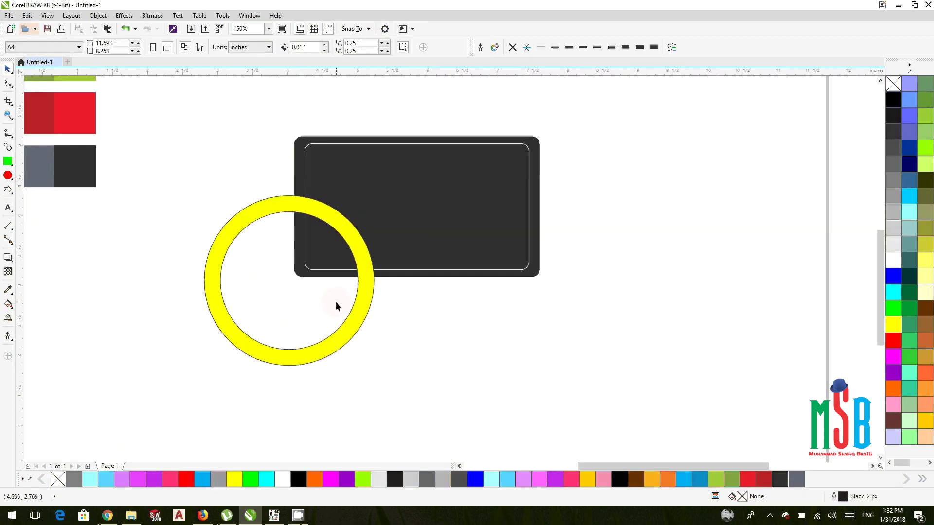
{"action": "left_click", "coordinate": [384, 331]}
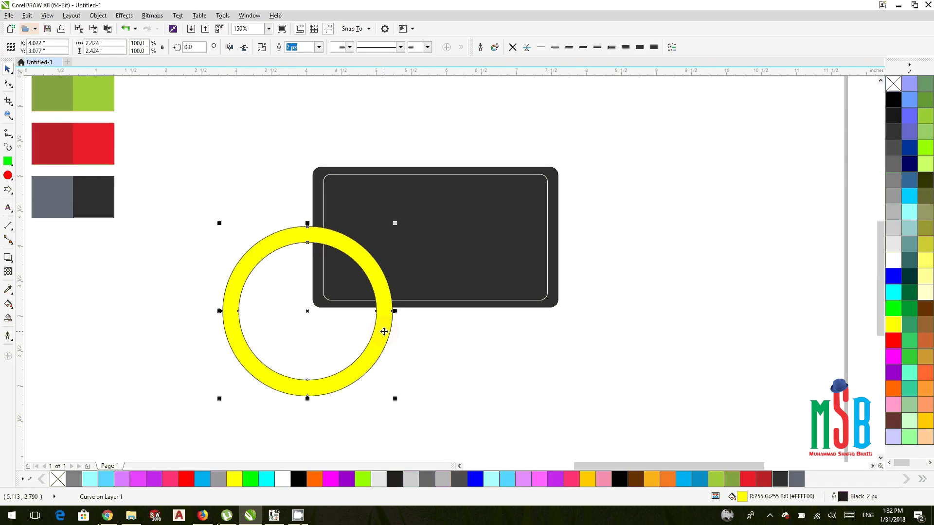
{"action": "left_click_drag", "start_coordinate": [305, 237], "coordinate": [314, 240]}
{"action": "left_click_drag", "start_coordinate": [390, 315], "coordinate": [393, 314]}
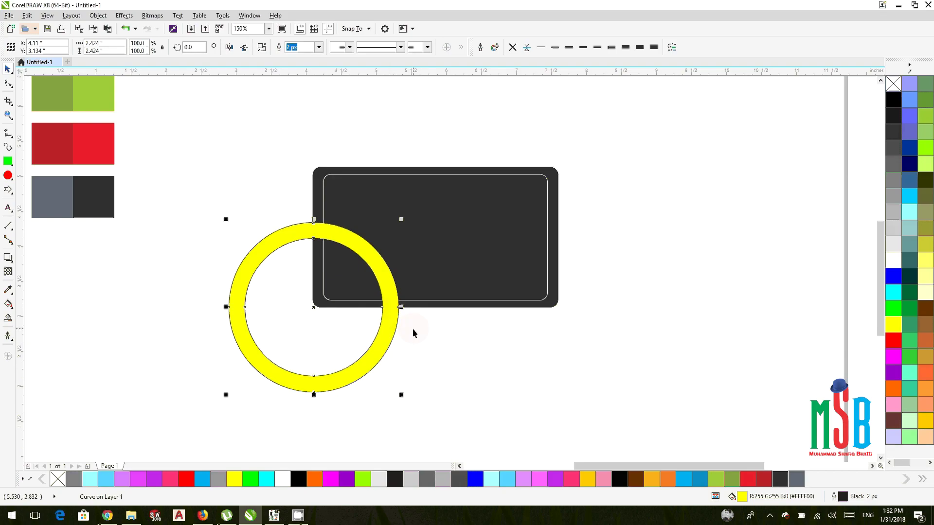
{"action": "left_click", "coordinate": [272, 313]}
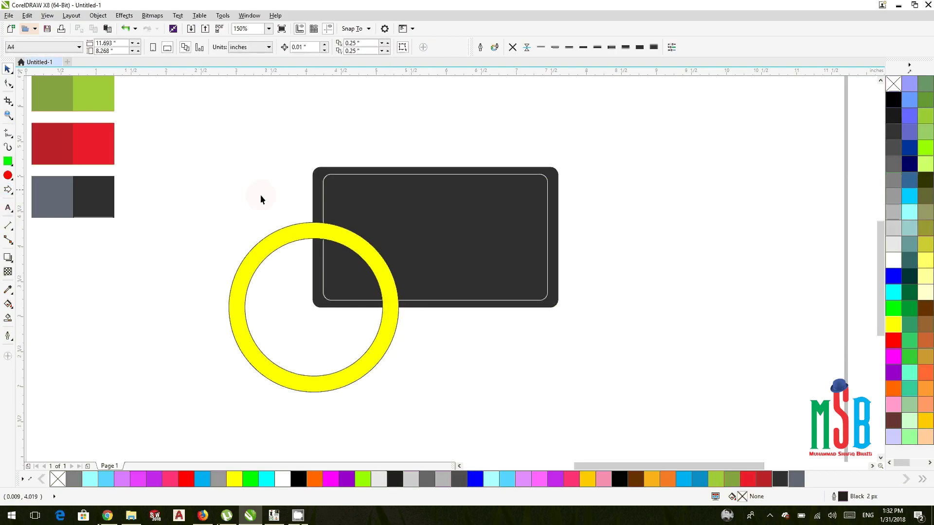
- Draw a square about 0.351 in wide over the ring's upper part and place three copies stepping down along its arc
{"action": "left_click", "coordinate": [7, 161]}
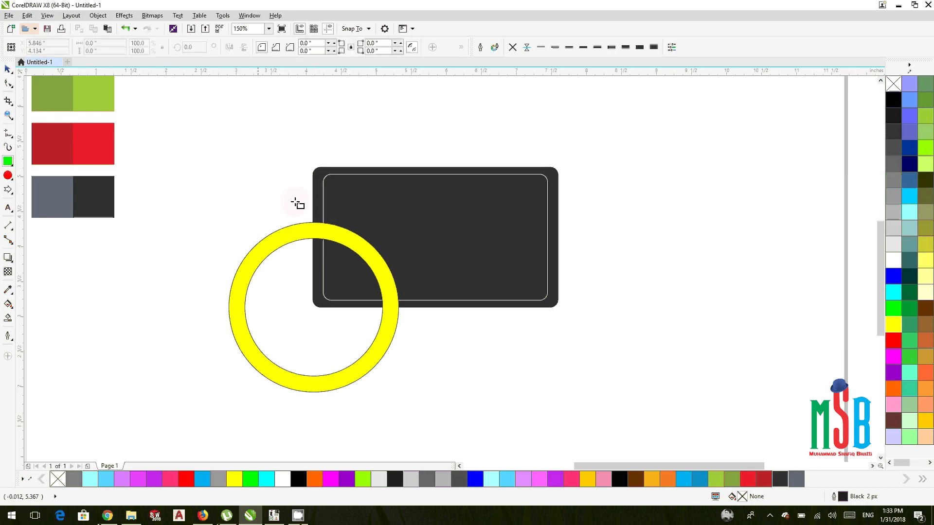
{"action": "left_click_drag", "start_coordinate": [323, 223], "coordinate": [348, 248]}
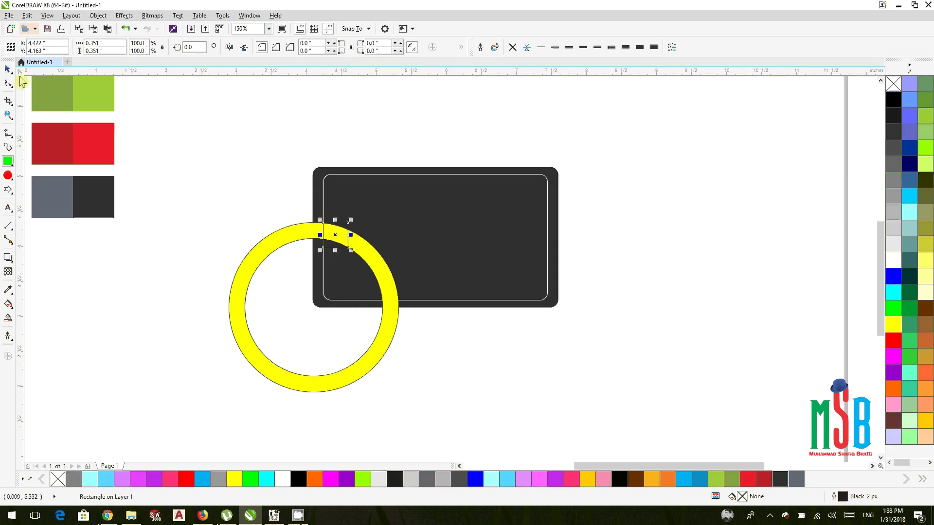
{"action": "left_click", "coordinate": [8, 69]}
{"action": "left_click_drag", "start_coordinate": [344, 240], "coordinate": [387, 289]}
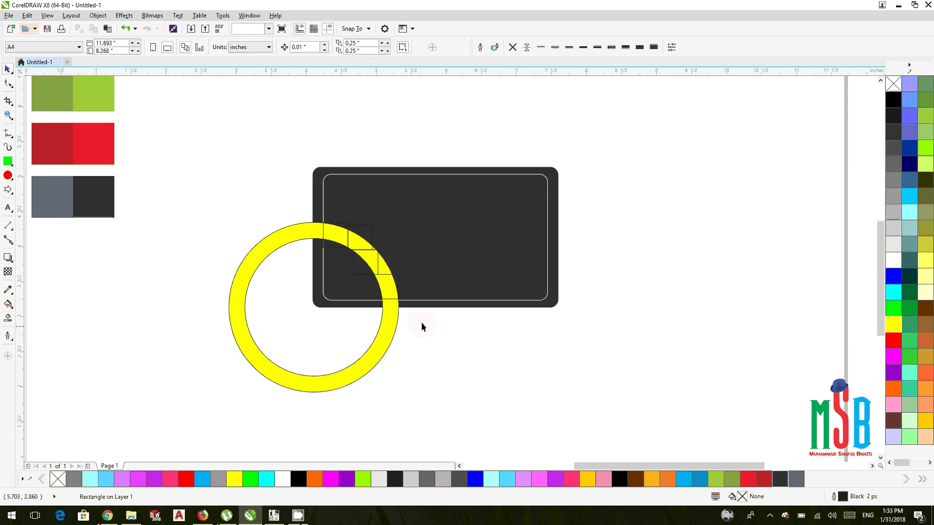
- Widen the two middle squares toward the card's interior so they span the ring's band
{"action": "left_click", "coordinate": [349, 236]}
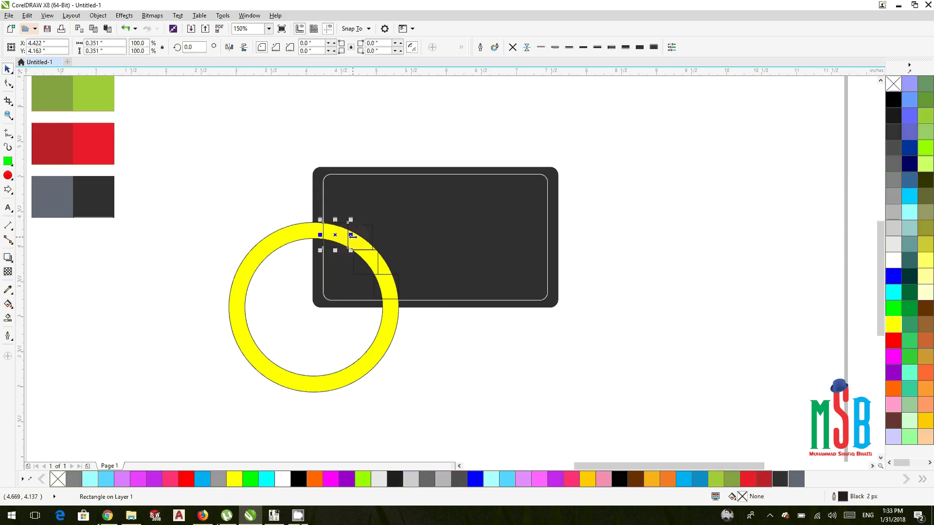
{"action": "left_click", "coordinate": [357, 244]}
{"action": "left_click_drag", "start_coordinate": [375, 237], "coordinate": [377, 237]}
{"action": "left_click", "coordinate": [357, 263]}
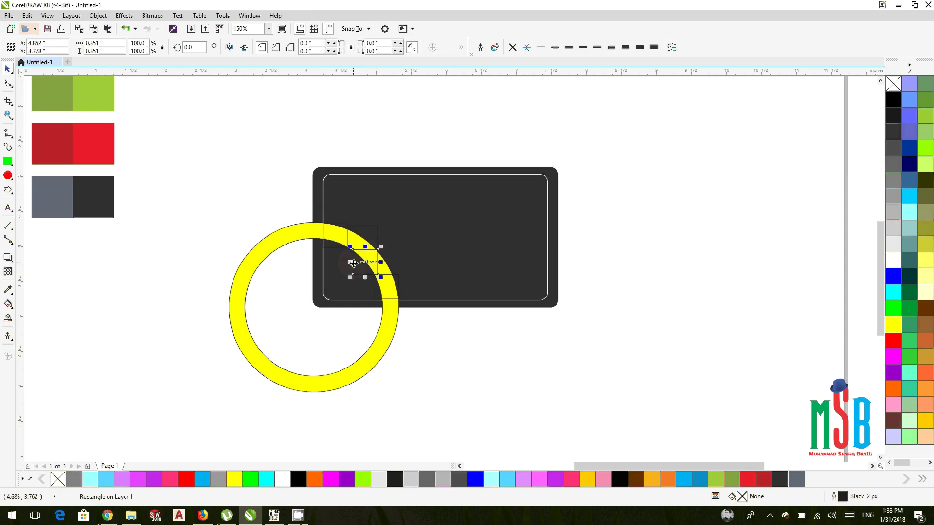
{"action": "left_click_drag", "start_coordinate": [381, 262], "coordinate": [398, 262]}
{"action": "left_click", "coordinate": [388, 296]}
{"action": "left_click", "coordinate": [433, 330]}
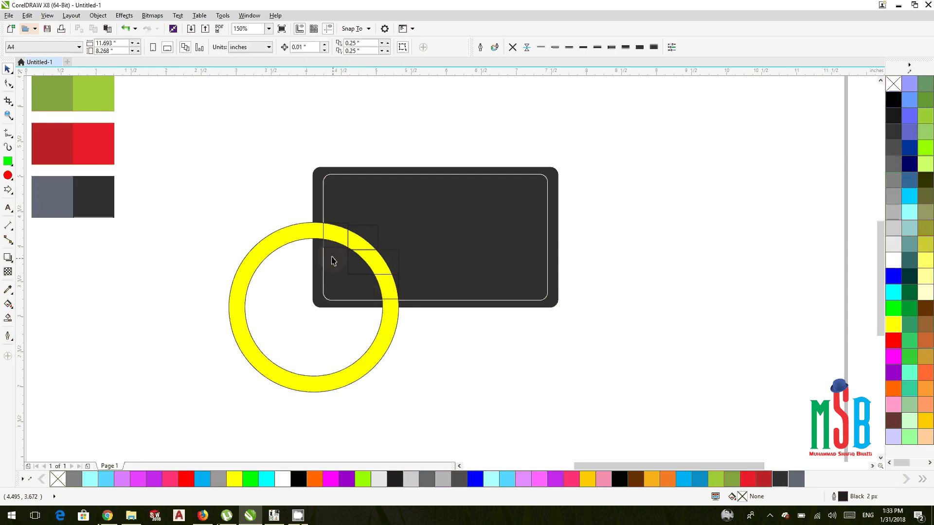
- Examine how the small squares divide the ring on the card and compare them with the color swatches
{"action": "scroll", "coordinate": [329, 261], "scroll_direction": "up", "scroll_amount": 2}
{"action": "left_click", "coordinate": [330, 244]}
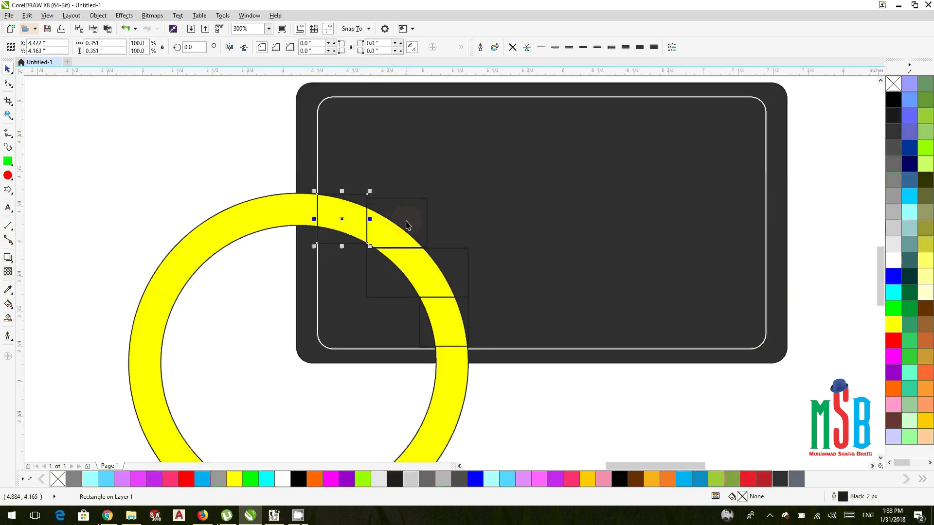
{"action": "scroll", "coordinate": [253, 201], "scroll_direction": "down", "scroll_amount": 2}
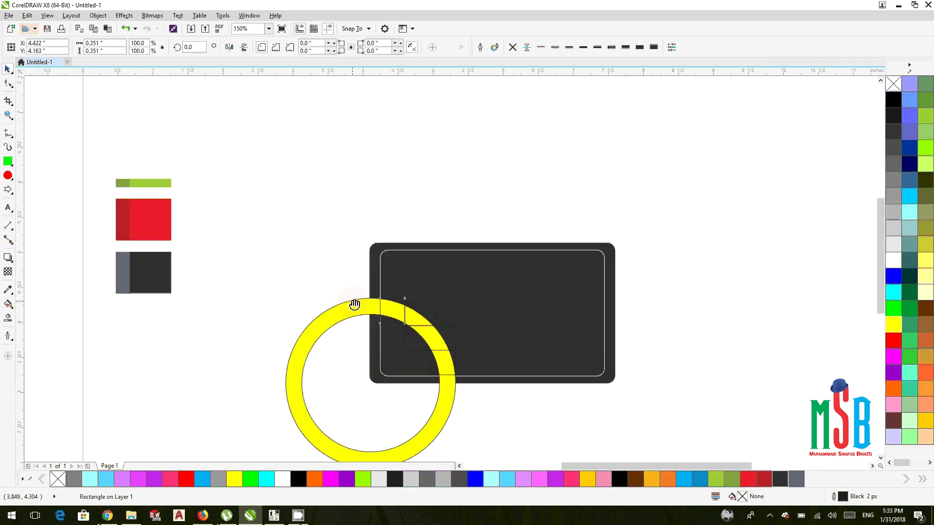
{"action": "left_click", "coordinate": [324, 246]}
{"action": "scroll", "coordinate": [319, 239], "scroll_direction": "down", "scroll_amount": 2}
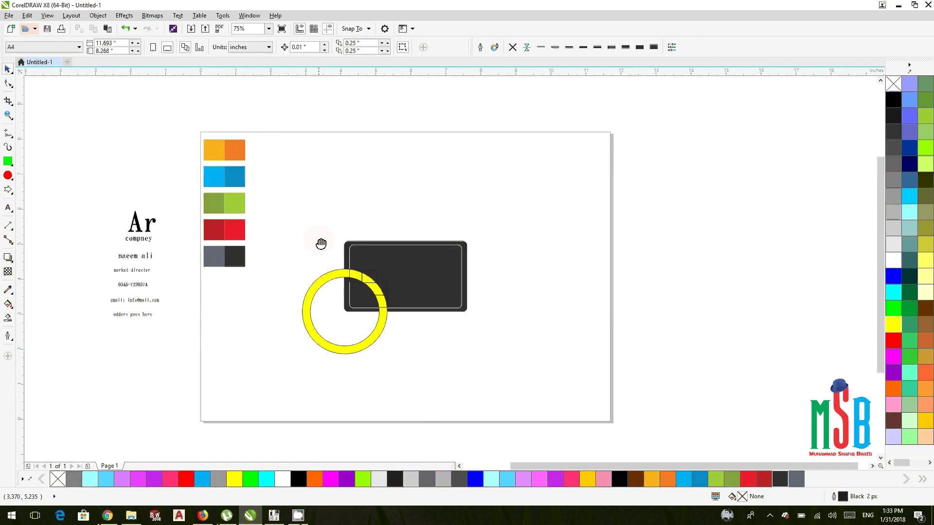
{"action": "scroll", "coordinate": [362, 310], "scroll_direction": "up", "scroll_amount": 4}
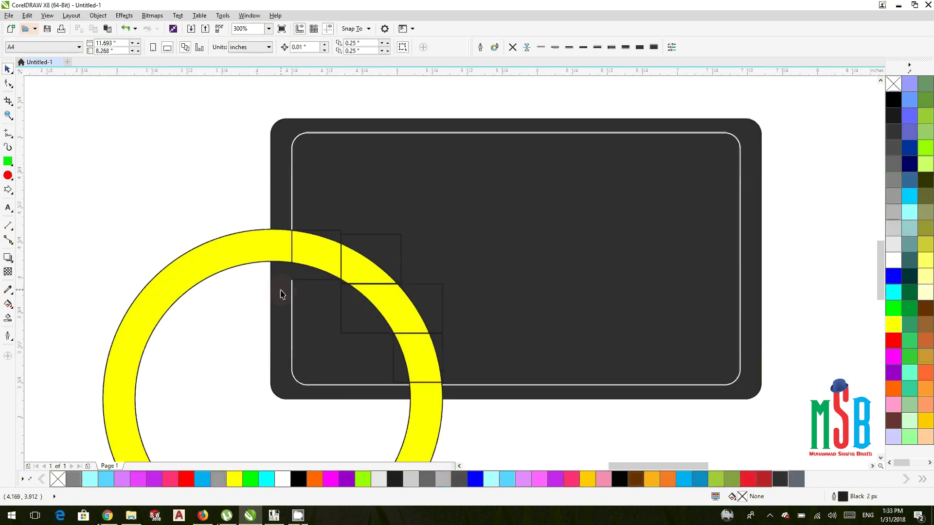
{"action": "scroll", "coordinate": [280, 294], "scroll_direction": "down", "scroll_amount": 2}
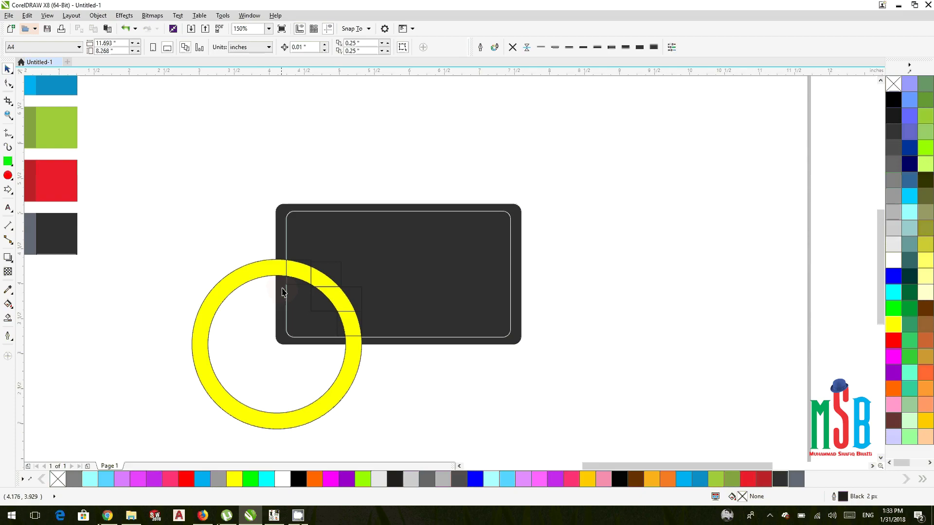
{"action": "left_click", "coordinate": [301, 276]}
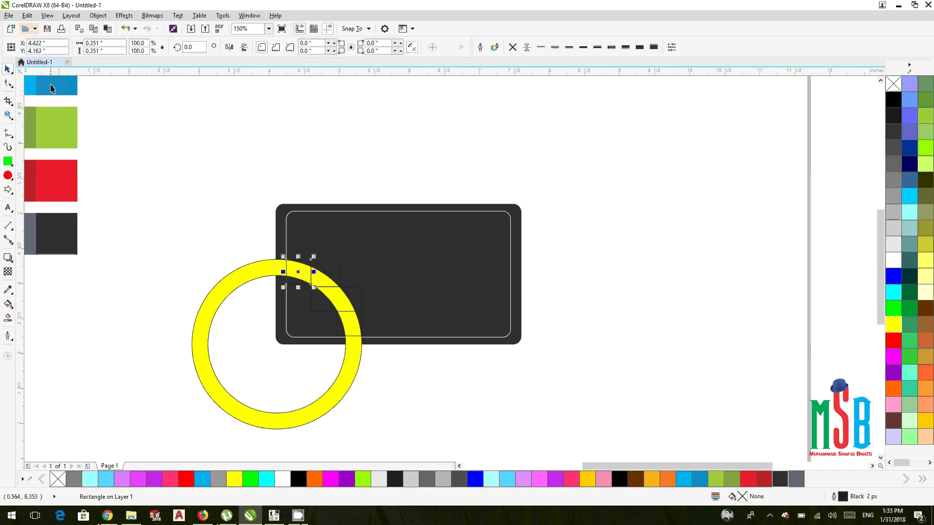
{"action": "scroll", "coordinate": [252, 269], "scroll_direction": "up", "scroll_amount": 2}
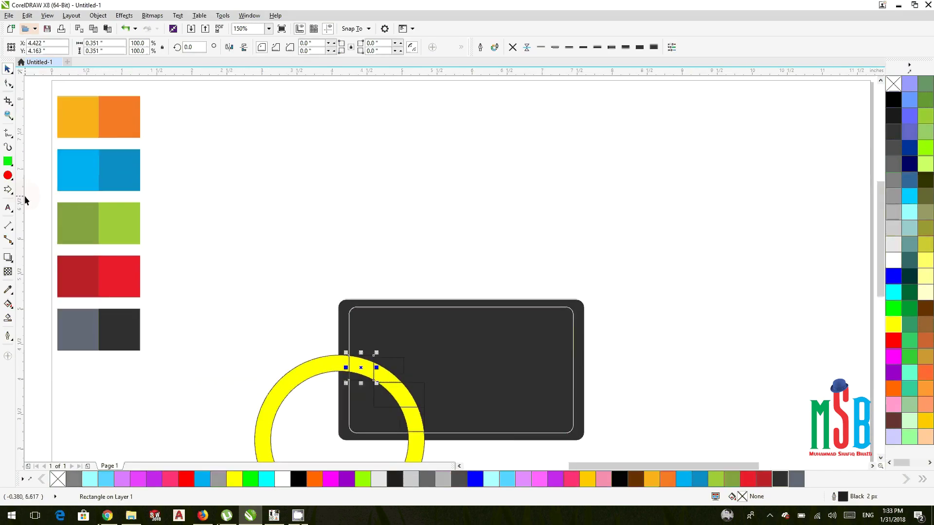
{"action": "left_click", "coordinate": [49, 175]}
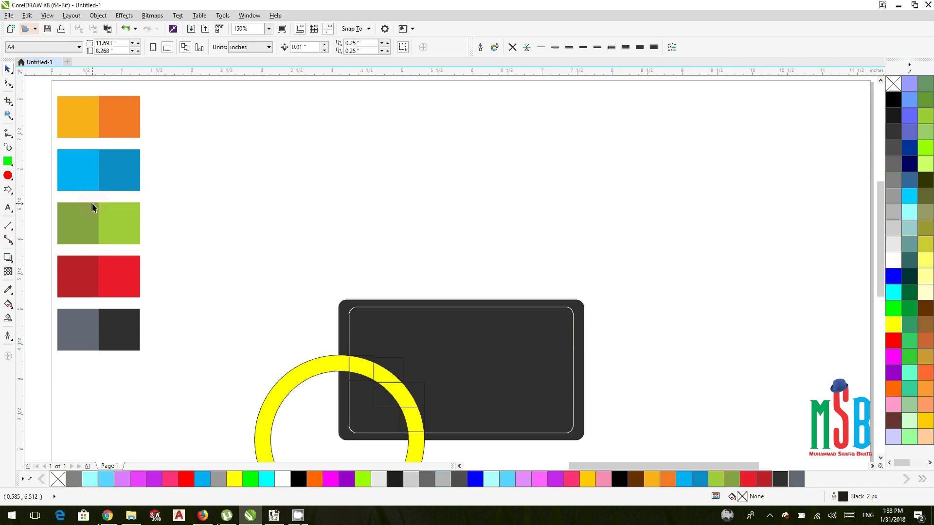
{"action": "scroll", "coordinate": [273, 246], "scroll_direction": "down", "scroll_amount": 3}
{"action": "left_click", "coordinate": [320, 308]}
{"action": "left_click", "coordinate": [320, 307]}
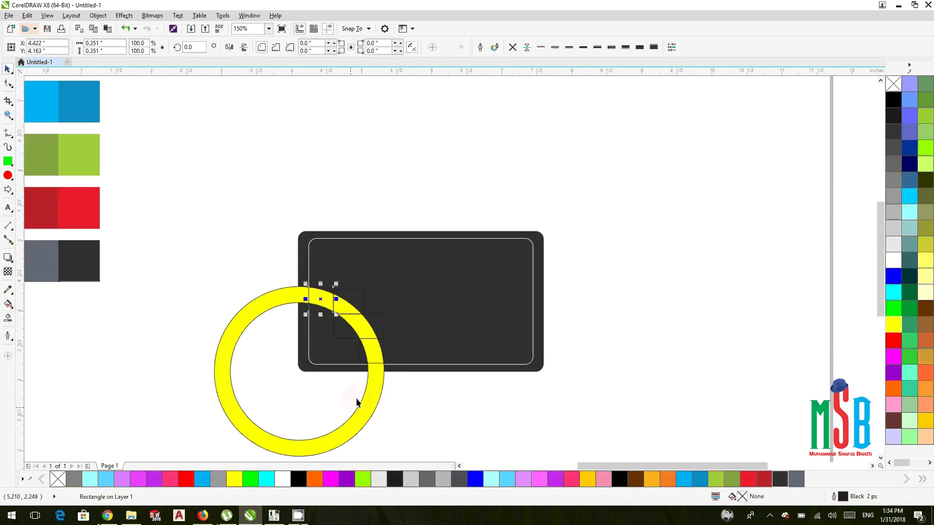
- Delete the yellow ring and all the small squares from the card
{"action": "left_click", "coordinate": [354, 308]}
{"action": "key", "text": "Delete"}
{"action": "left_click", "coordinate": [355, 319]}
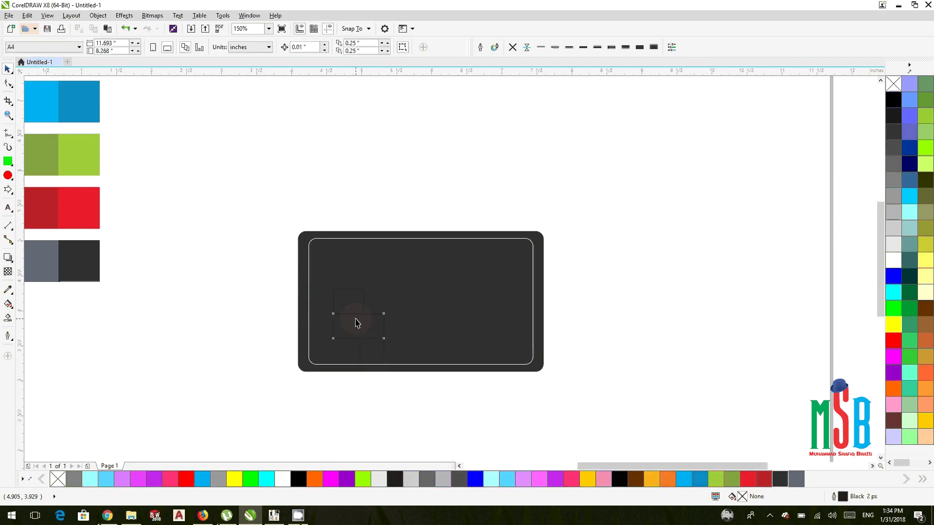
{"action": "left_click_drag", "start_coordinate": [243, 234], "coordinate": [438, 384]}
{"action": "key", "text": "Delete"}
- Draw a circle about 1.98 in in diameter above the card with a concentric 1.552 in copy inside it
{"action": "left_click", "coordinate": [8, 175]}
{"action": "left_click_drag", "start_coordinate": [403, 121], "coordinate": [533, 251]}
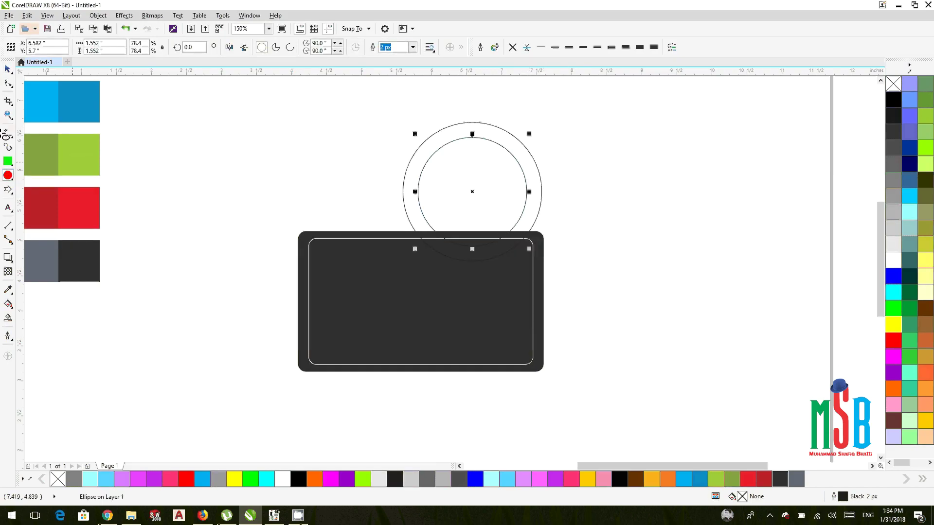
{"action": "left_click", "coordinate": [8, 69]}
{"action": "left_click_drag", "start_coordinate": [418, 192], "coordinate": [170, 248]}
{"action": "key", "text": "ctrl+z"}
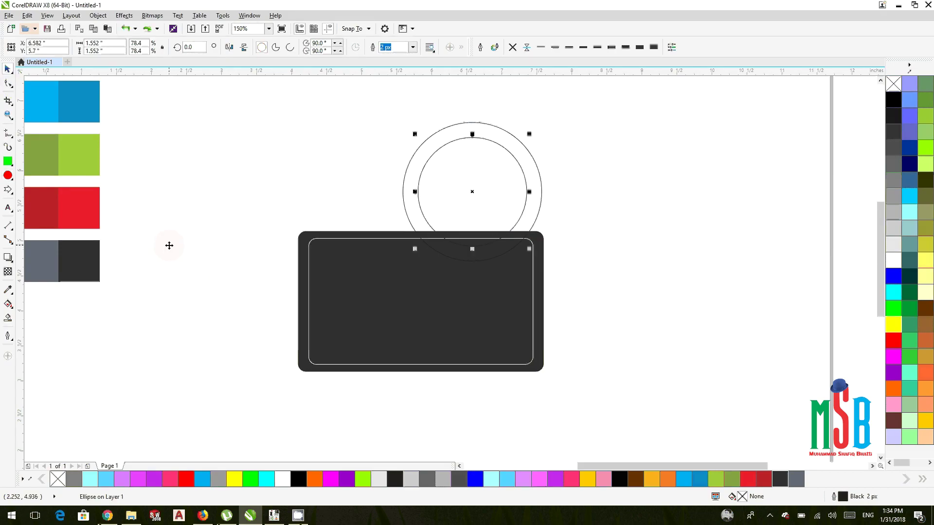
- Combine the two concentric circles into one ring and move it to the empty area above the card
{"action": "left_click", "coordinate": [422, 145], "text": "shift"}
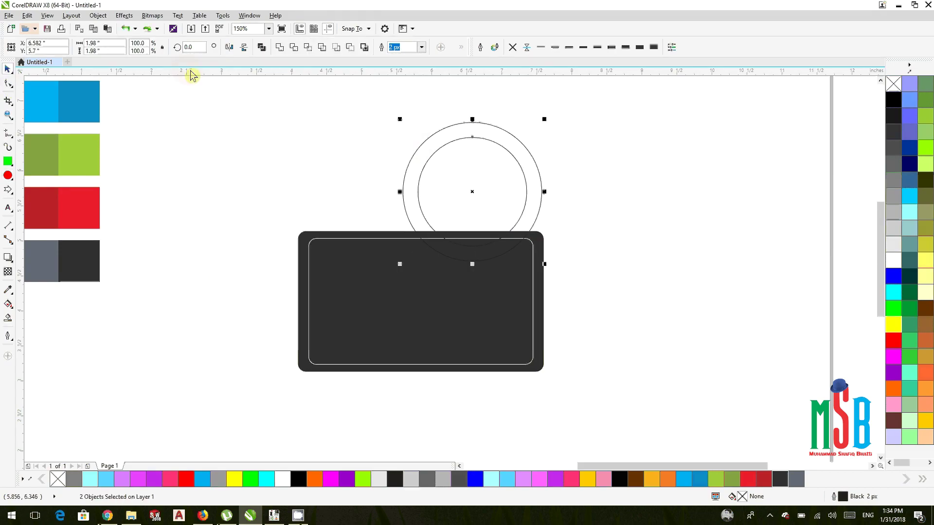
{"action": "left_click", "coordinate": [262, 47]}
{"action": "left_click_drag", "start_coordinate": [448, 195], "coordinate": [365, 166]}
{"action": "scroll", "coordinate": [365, 166], "scroll_direction": "up", "scroll_amount": 3}
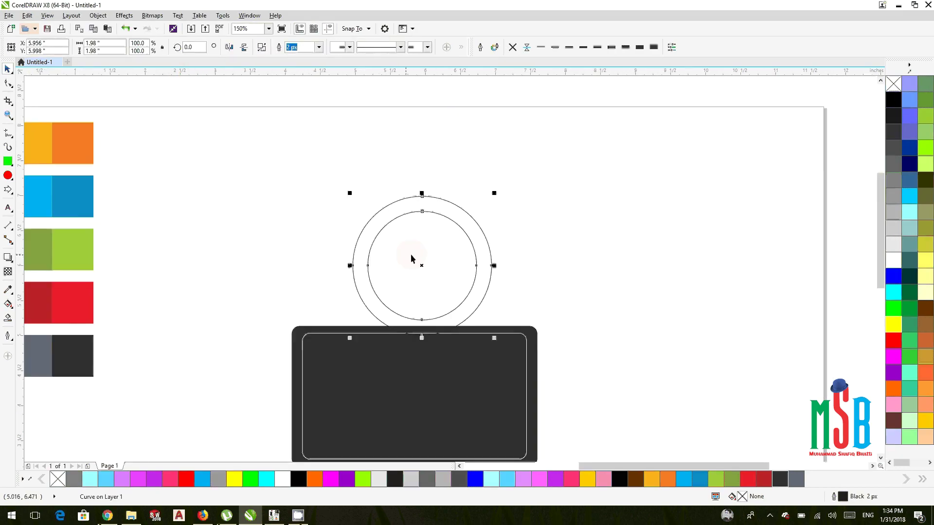
{"action": "left_click_drag", "start_coordinate": [421, 264], "coordinate": [420, 244]}
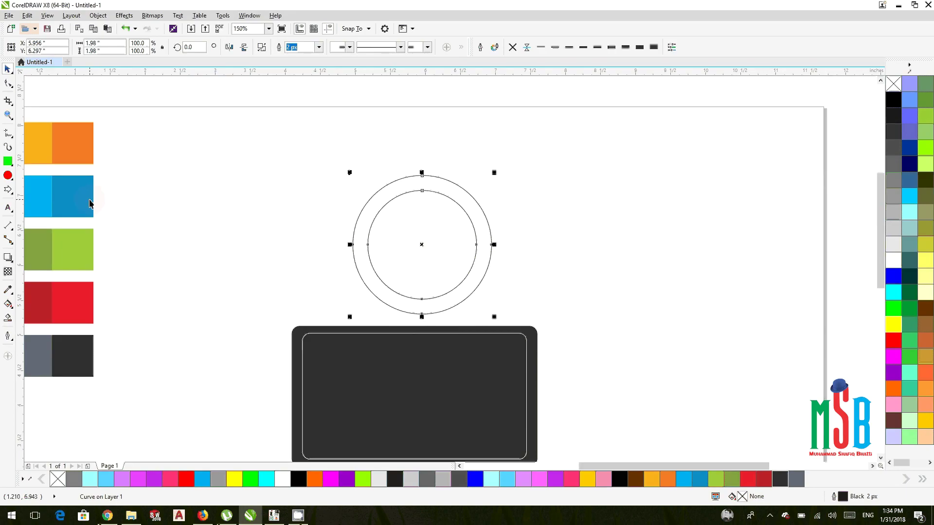
- Draw a rectangle about 2.316 by 2.654 in covering the left half of the ring and discard the stray small rectangle
{"action": "left_click", "coordinate": [10, 163]}
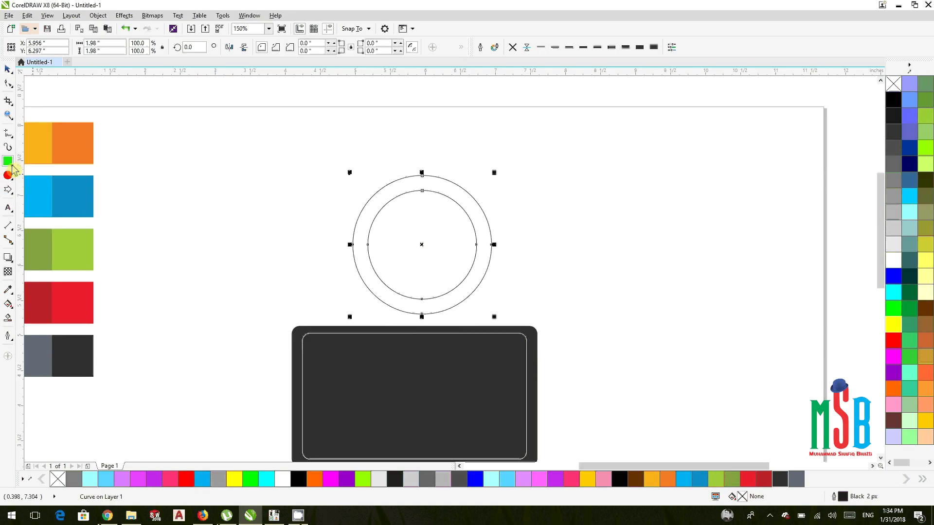
{"action": "left_click_drag", "start_coordinate": [419, 138], "coordinate": [259, 323]}
{"action": "left_click_drag", "start_coordinate": [308, 164], "coordinate": [292, 173]}
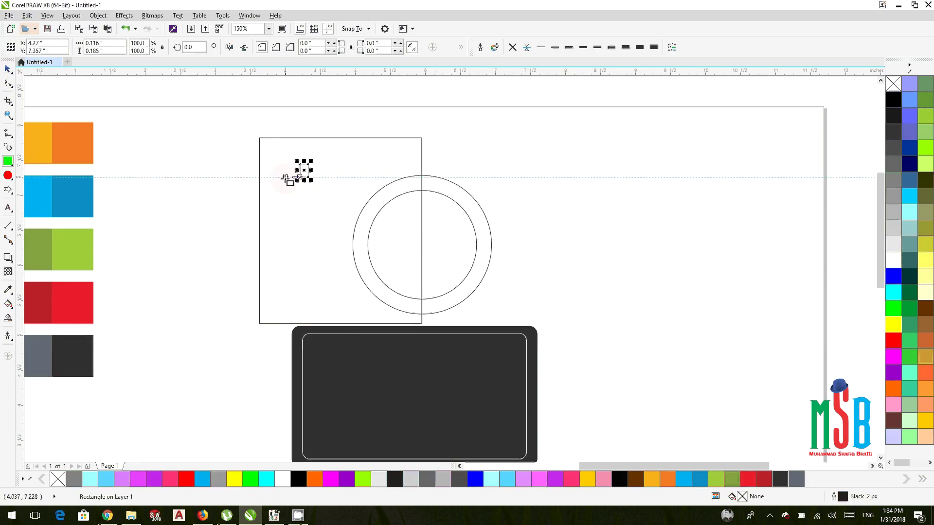
{"action": "key", "text": "Escape"}
{"action": "left_click", "coordinate": [8, 69]}
{"action": "left_click", "coordinate": [263, 208]}
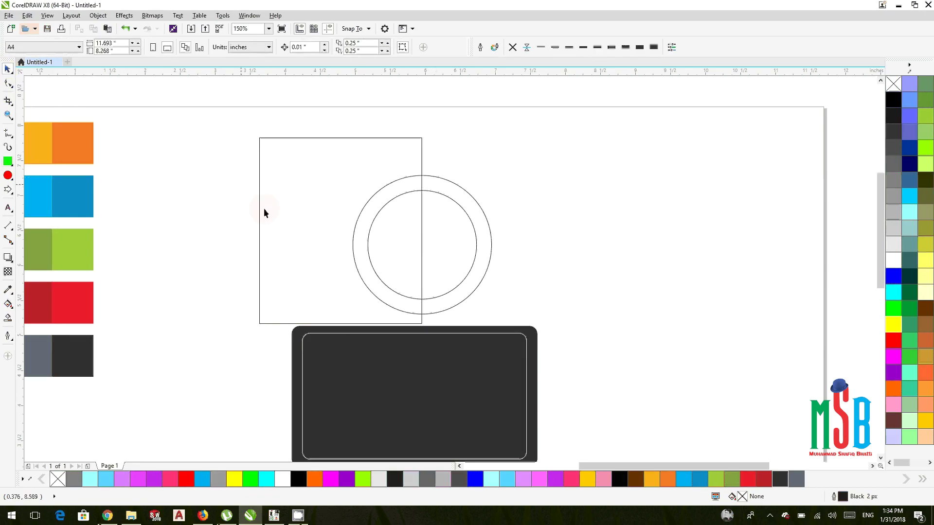
- Place a copy of the rectangle over the ring's lower-right part, overlapping the first one, and fill the ring with cyan
{"action": "left_click_drag", "start_coordinate": [264, 208], "coordinate": [484, 254]}
{"action": "left_click_drag", "start_coordinate": [503, 308], "coordinate": [425, 191]}
{"action": "left_click_drag", "start_coordinate": [414, 285], "coordinate": [416, 295]}
{"action": "left_click_drag", "start_coordinate": [270, 182], "coordinate": [477, 242]}
{"action": "left_click", "coordinate": [476, 251]}
{"action": "left_click", "coordinate": [893, 292]}
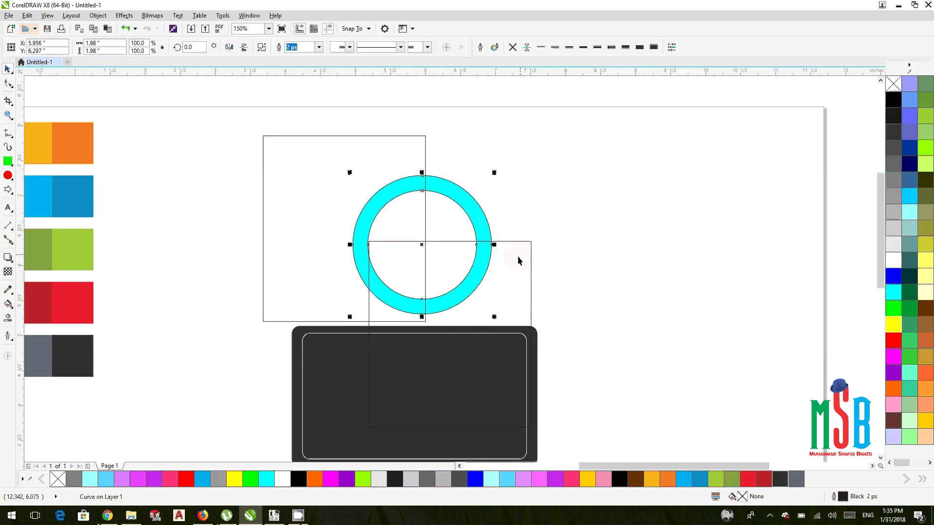
- Try to trim the upper-left rectangle with the lower-right one, and undo the trim
{"action": "left_click", "coordinate": [519, 262]}
{"action": "left_click", "coordinate": [407, 156], "text": "shift"}
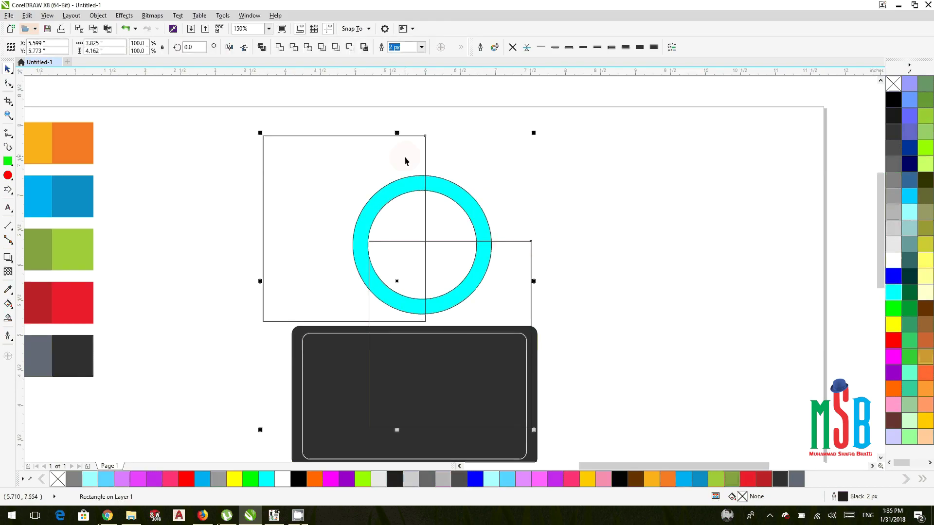
{"action": "left_click", "coordinate": [294, 47]}
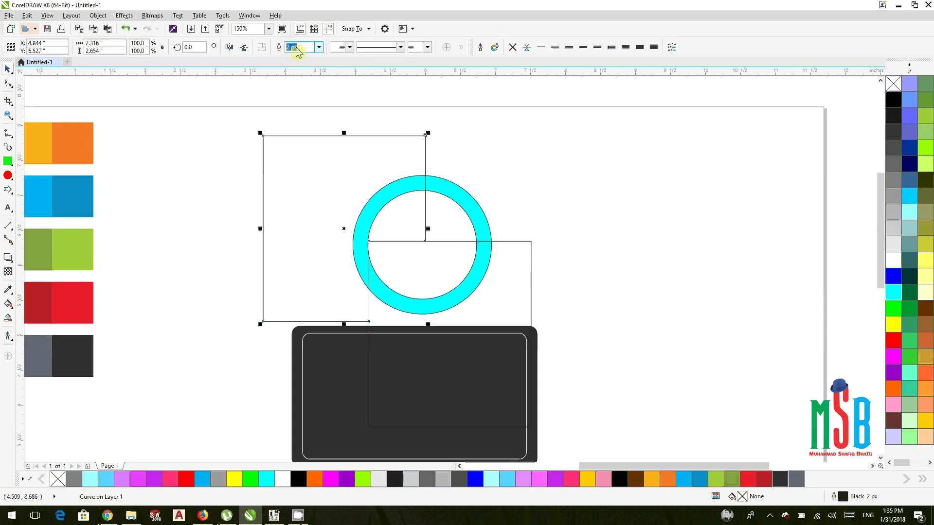
{"action": "left_click", "coordinate": [333, 140]}
{"action": "key", "text": "ctrl+a"}
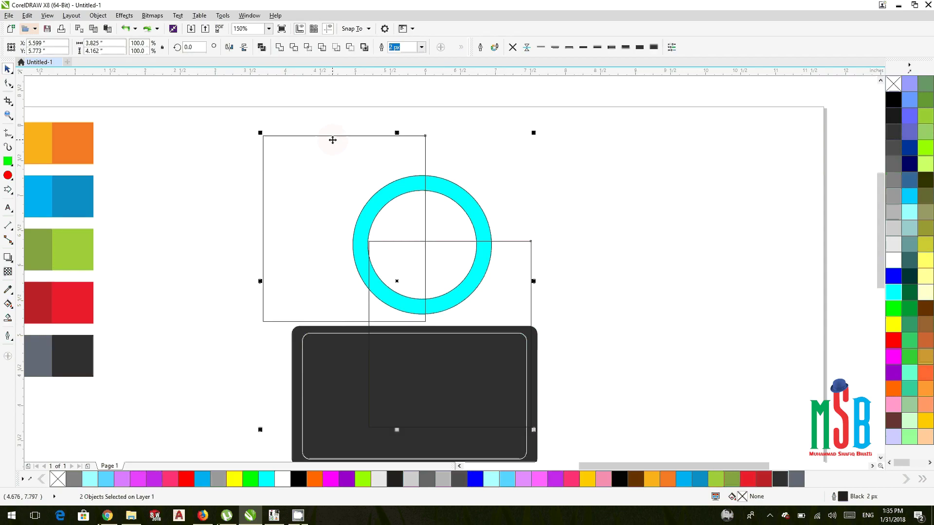
- Weld the two overlapping rectangles into a single stepped shape
{"action": "left_click", "coordinate": [508, 265]}
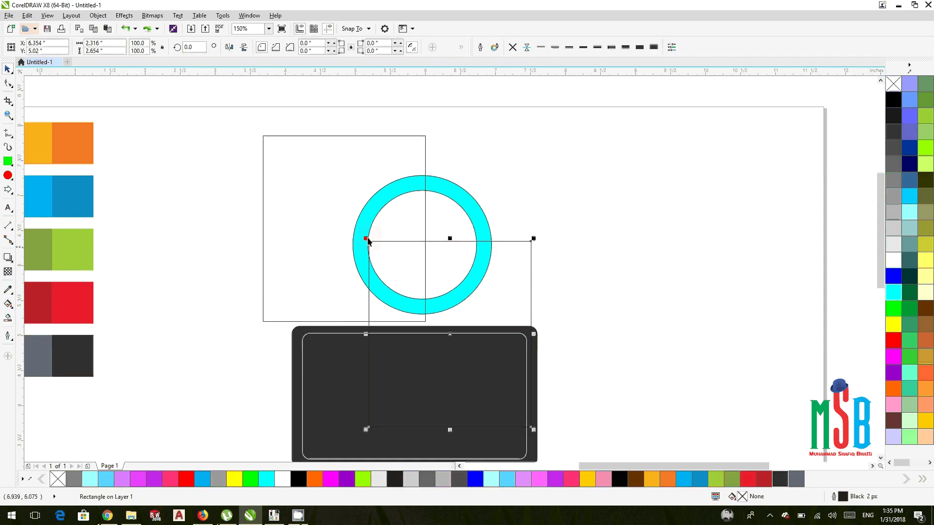
{"action": "left_click", "coordinate": [317, 198], "text": "shift"}
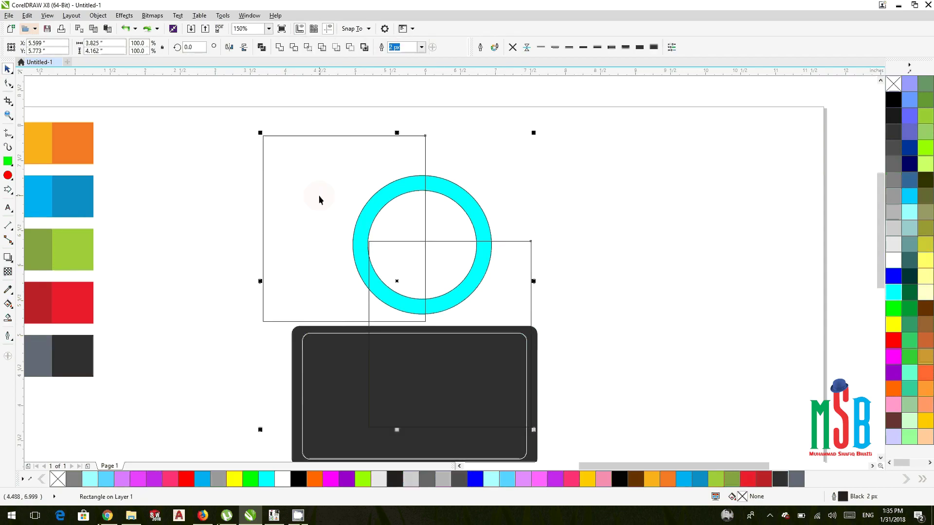
{"action": "left_click", "coordinate": [280, 48]}
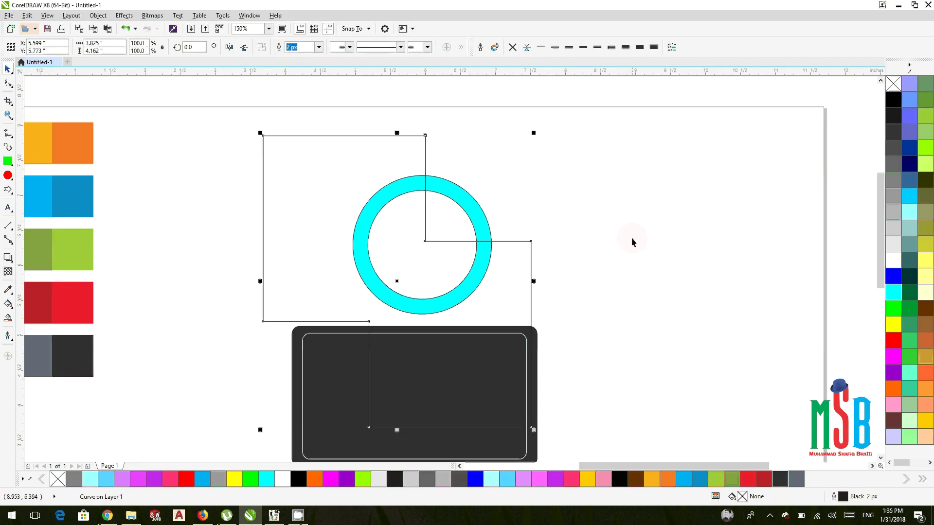
- Trim the cyan ring with the stepped shape to keep only its upper-right quarter, and delete the stepped shape
{"action": "left_click", "coordinate": [477, 210], "text": "shift"}
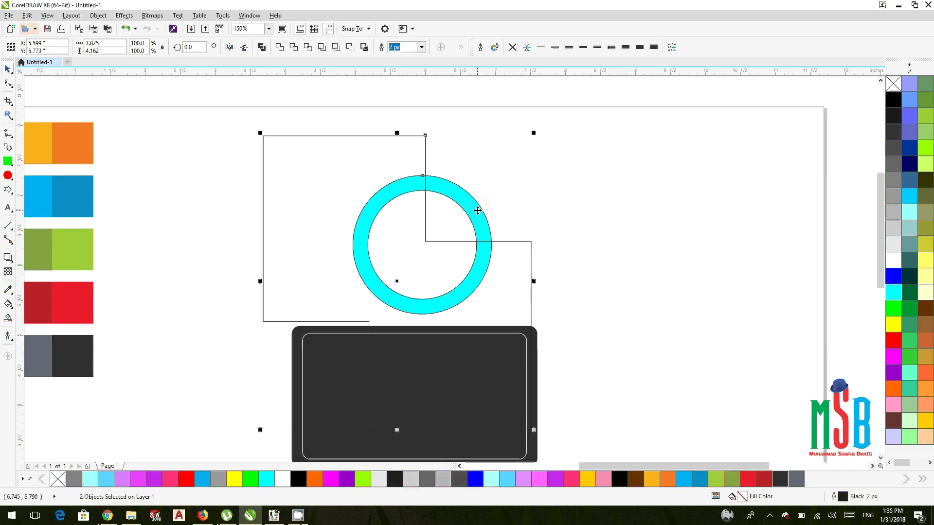
{"action": "left_click", "coordinate": [294, 47]}
{"action": "left_click", "coordinate": [494, 160]}
{"action": "left_click", "coordinate": [486, 244]}
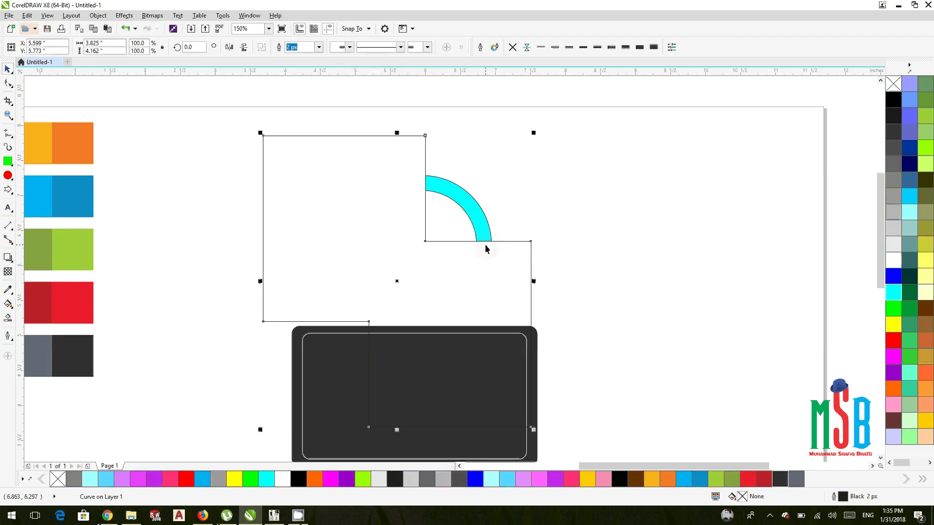
{"action": "key", "text": "Delete"}
- Move the quarter arc off its original spot and align it to the bottom and left edges of the dark card
{"action": "left_click_drag", "start_coordinate": [485, 229], "coordinate": [592, 244]}
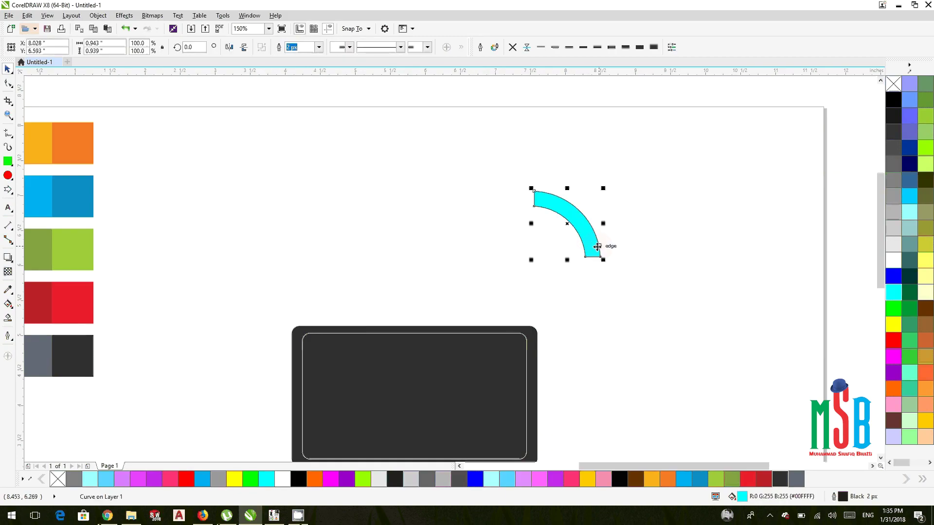
{"action": "scroll", "coordinate": [535, 285], "scroll_direction": "down", "scroll_amount": 3}
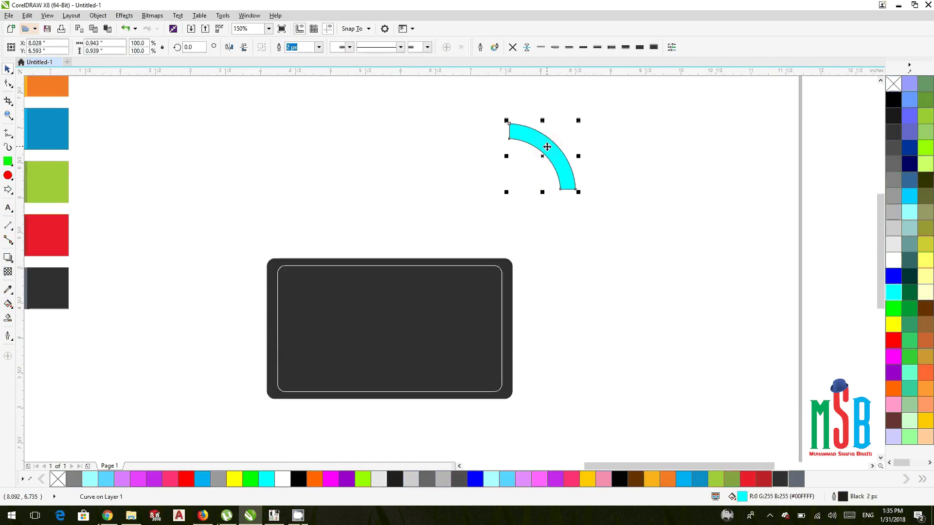
{"action": "left_click", "coordinate": [273, 397], "text": "shift"}
{"action": "key", "text": "b"}
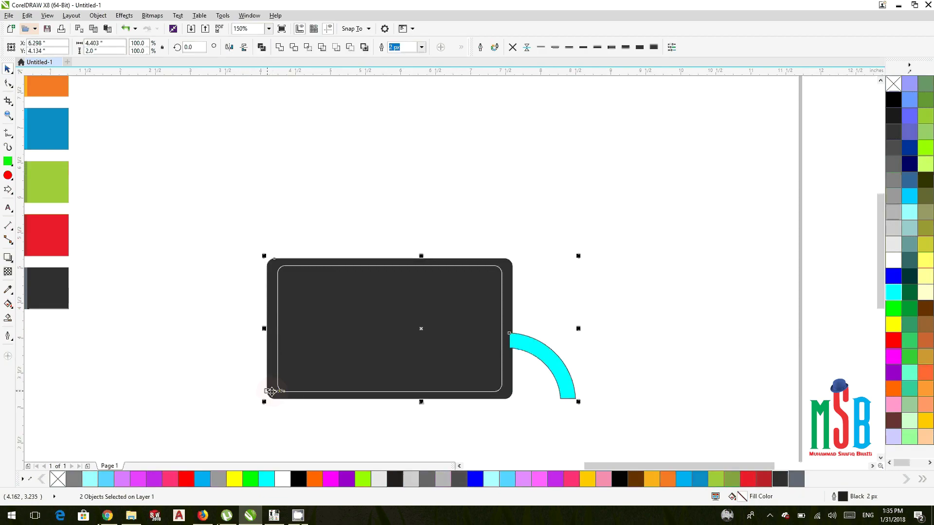
{"action": "key", "text": "l"}
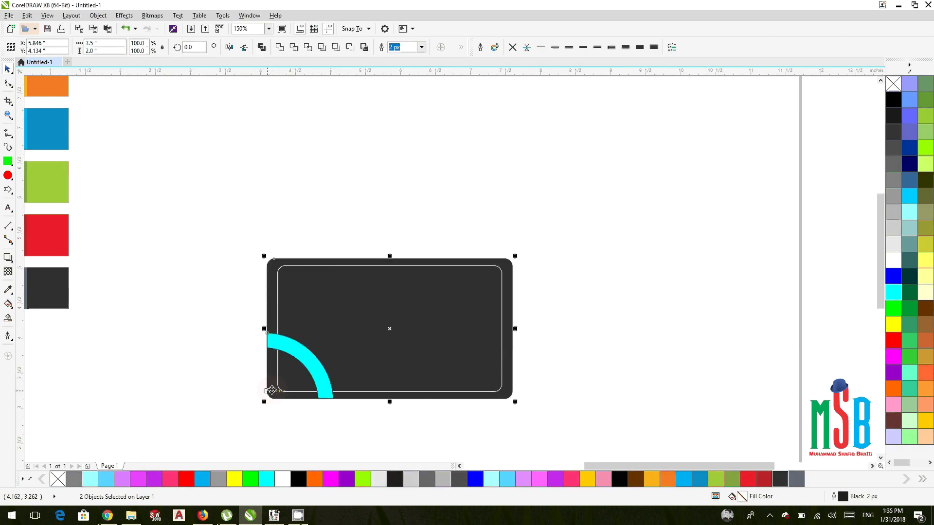
{"action": "left_click", "coordinate": [287, 421]}
{"action": "scroll", "coordinate": [292, 353], "scroll_direction": "up", "scroll_amount": 2}
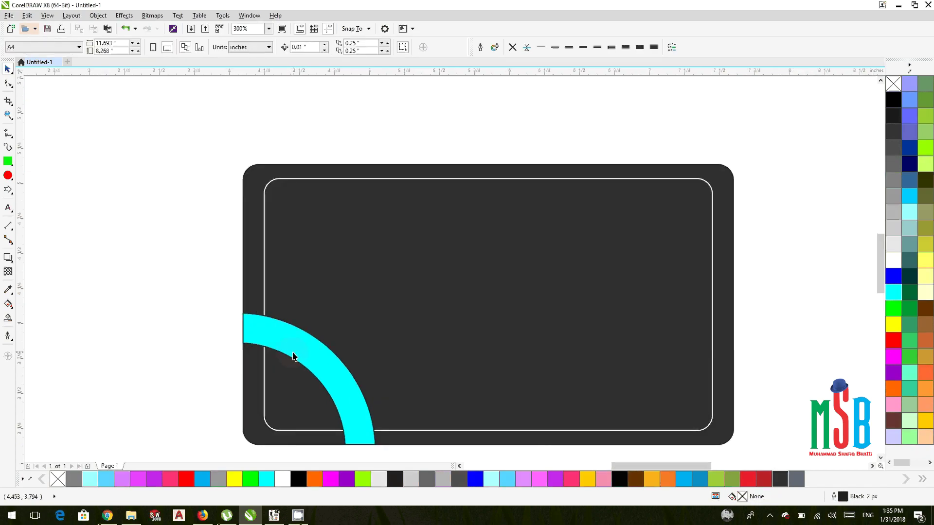
- Move the quarter arc's rotation centre to a point outside the card's left edge
{"action": "scroll", "coordinate": [292, 356], "scroll_direction": "down", "scroll_amount": 2}
{"action": "left_click", "coordinate": [285, 249]}
{"action": "left_click", "coordinate": [284, 249]}
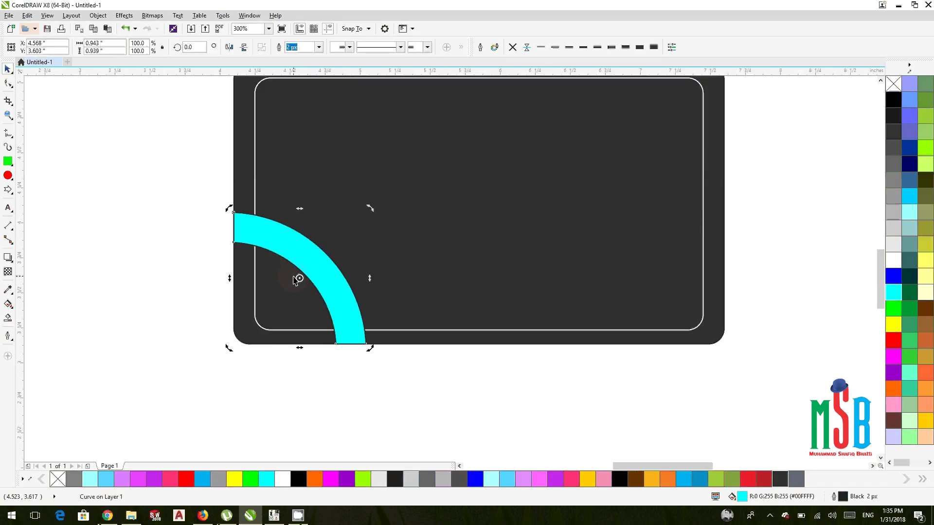
{"action": "mouse_move", "coordinate": [298, 277]}
{"action": "left_mouse_down"}
{"action": "mouse_move", "coordinate": [229, 348]}
{"action": "mouse_move", "coordinate": [236, 311]}
{"action": "mouse_move", "coordinate": [227, 210]}
{"action": "mouse_move", "coordinate": [230, 346]}
{"action": "mouse_move", "coordinate": [335, 344]}
{"action": "mouse_move", "coordinate": [229, 346]}
{"action": "mouse_move", "coordinate": [182, 297]}
{"action": "left_mouse_up"}
{"action": "right_click", "coordinate": [182, 297]}
{"action": "left_click", "coordinate": [135, 293]}
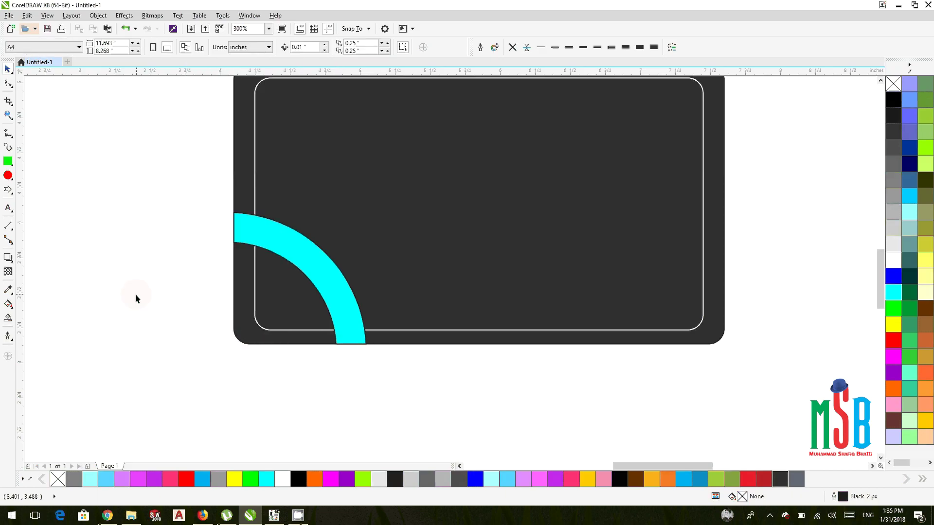
- Add a vertical guideline along the card's left edge and a horizontal guideline along its bottom edge
{"action": "left_click", "coordinate": [243, 230]}
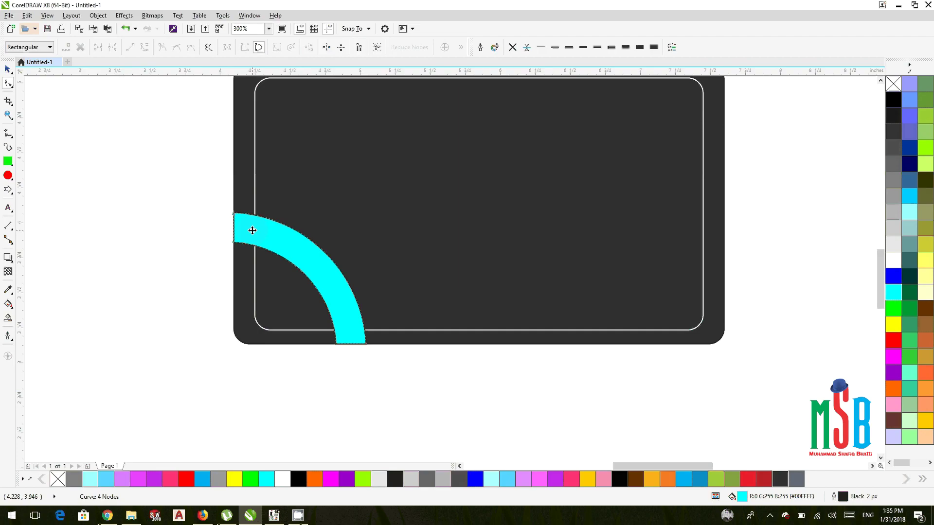
{"action": "left_click", "coordinate": [8, 83]}
{"action": "key", "text": "space"}
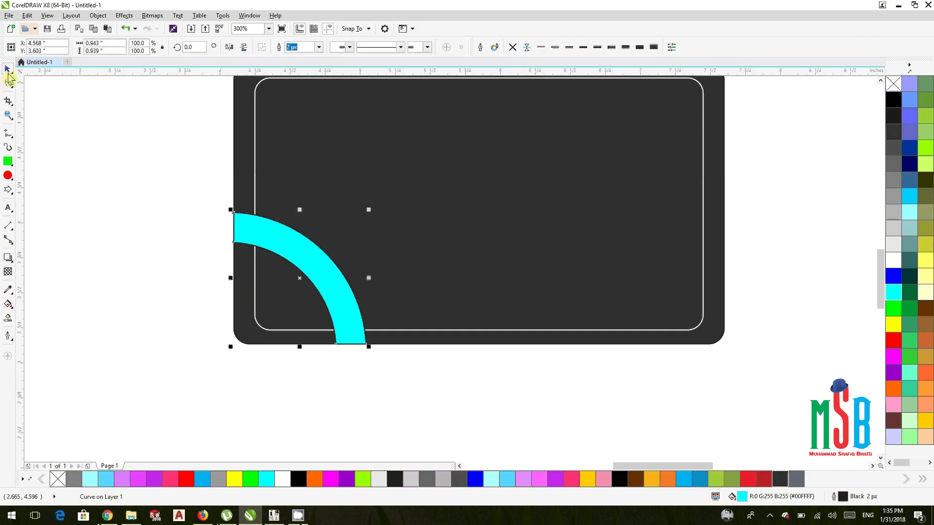
{"action": "left_click", "coordinate": [30, 101]}
{"action": "left_click_drag", "start_coordinate": [21, 101], "coordinate": [234, 228]}
{"action": "left_click_drag", "start_coordinate": [219, 71], "coordinate": [279, 344]}
- Place the quarter arc's rotation centre on the guideline intersection at the card's bottom-left corner
{"action": "left_click", "coordinate": [242, 225]}
{"action": "key", "text": "F10"}
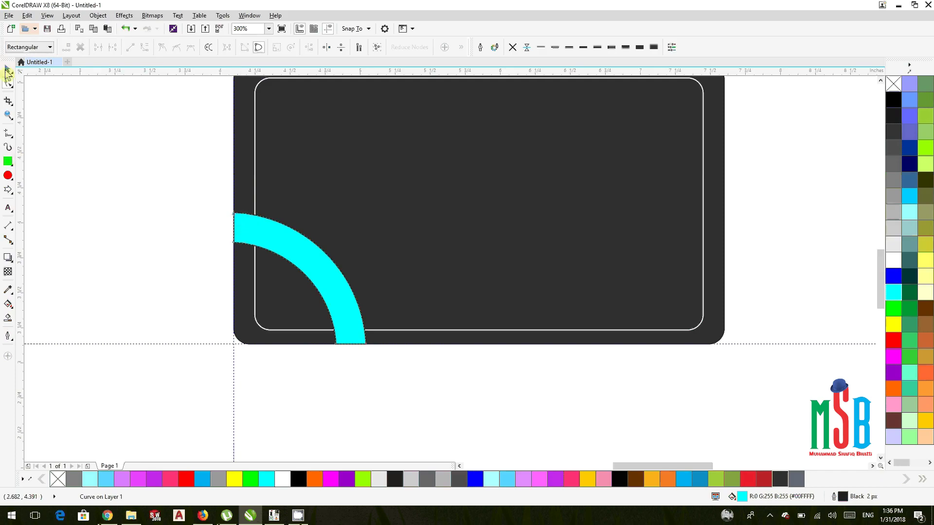
{"action": "left_click", "coordinate": [294, 286]}
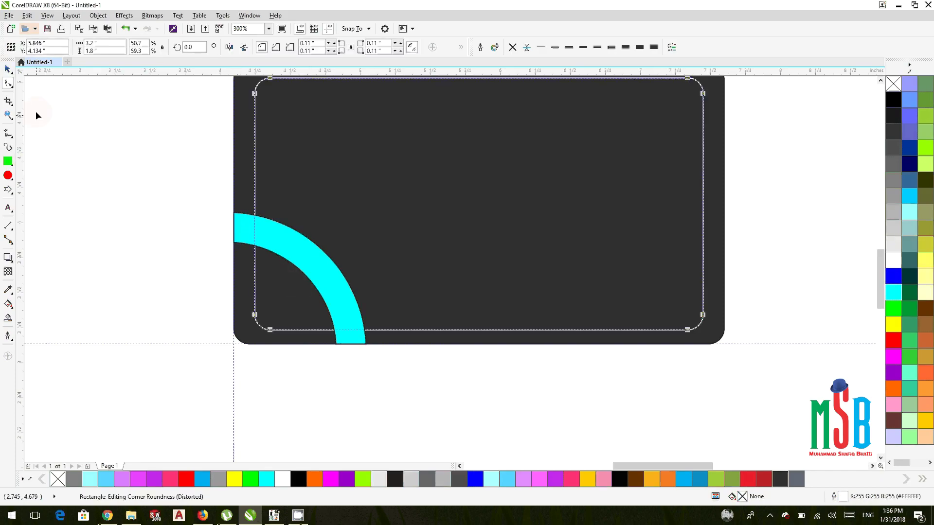
{"action": "left_click", "coordinate": [8, 69]}
{"action": "left_click", "coordinate": [125, 142]}
{"action": "left_click", "coordinate": [250, 232]}
{"action": "left_click", "coordinate": [296, 275]}
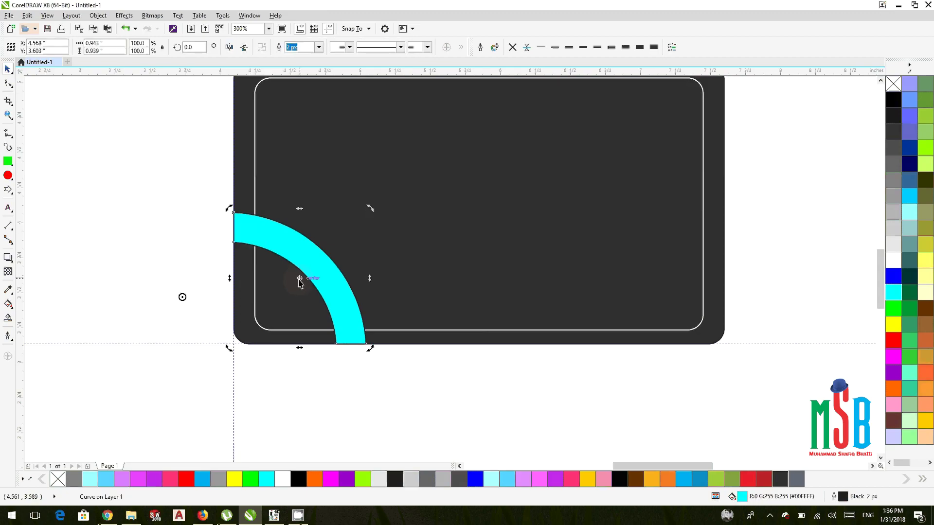
{"action": "mouse_move", "coordinate": [183, 296]}
{"action": "left_mouse_down"}
{"action": "mouse_move", "coordinate": [240, 334]}
{"action": "mouse_move", "coordinate": [233, 344]}
{"action": "left_mouse_up"}
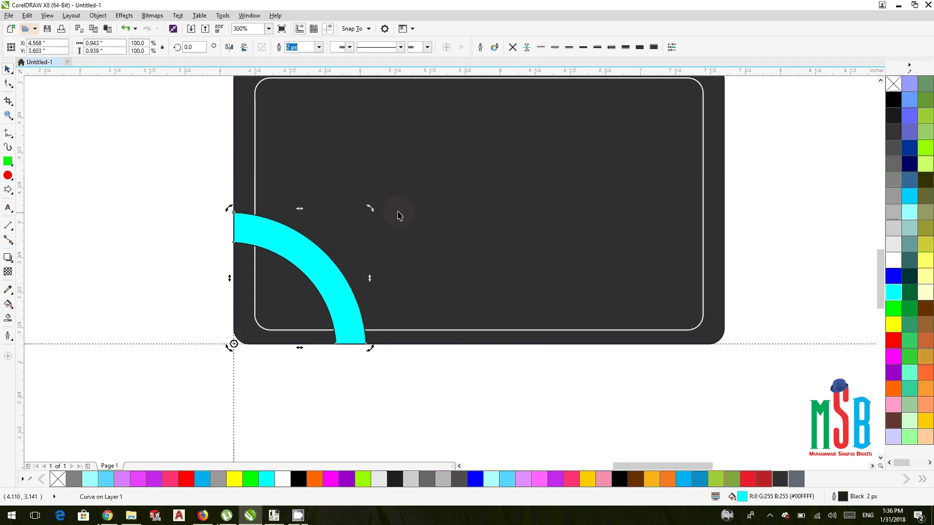
- Create three copies of the quarter arc rotated clockwise around the card corner, with the last one at 300 degrees
{"action": "left_click_drag", "start_coordinate": [370, 208], "coordinate": [382, 303]}
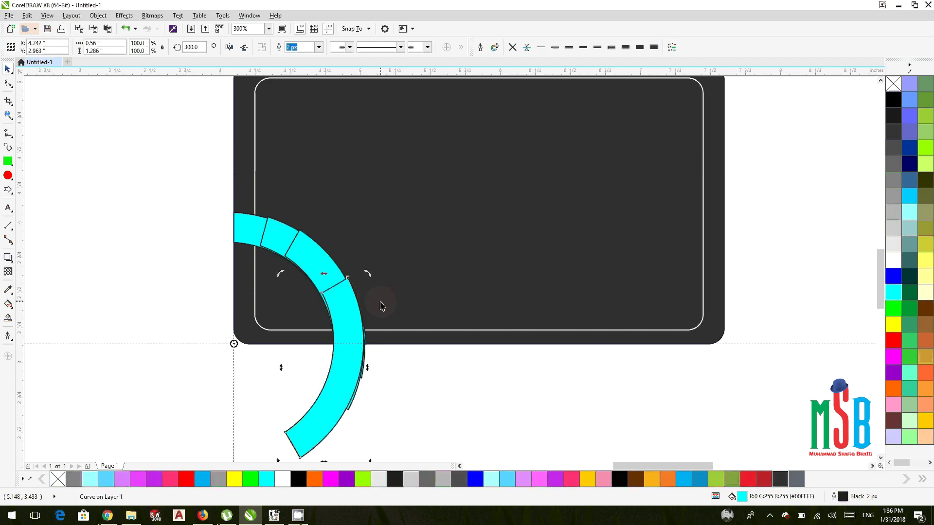
{"action": "left_click", "coordinate": [413, 362]}
{"action": "scroll", "coordinate": [413, 355], "scroll_direction": "down", "scroll_amount": 1}
{"action": "left_click_drag", "start_coordinate": [420, 347], "coordinate": [422, 325]}
- Add a slightly scaled-down copy of all four arcs over their inner half to form a second band
{"action": "left_click_drag", "start_coordinate": [440, 392], "coordinate": [272, 243]}
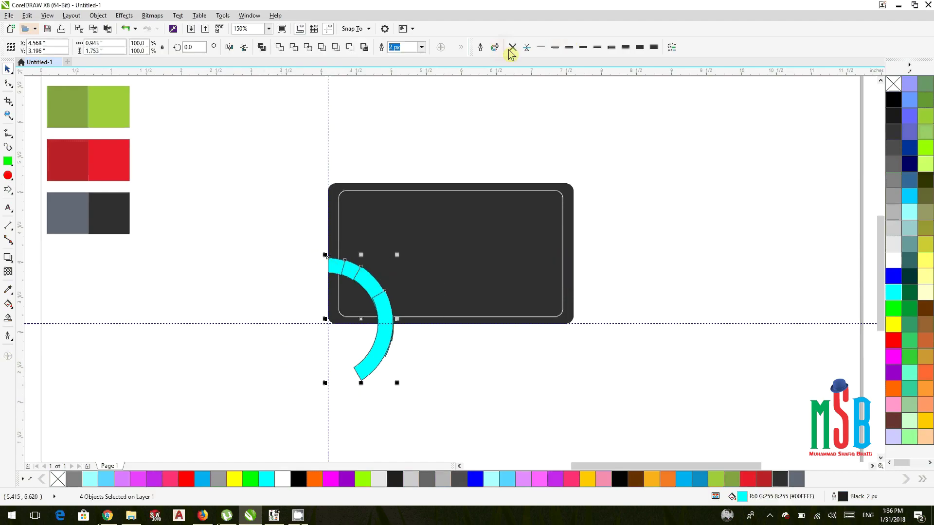
{"action": "left_click", "coordinate": [223, 161]}
{"action": "left_click_drag", "start_coordinate": [248, 189], "coordinate": [293, 191]}
{"action": "left_click_drag", "start_coordinate": [353, 260], "coordinate": [497, 422]}
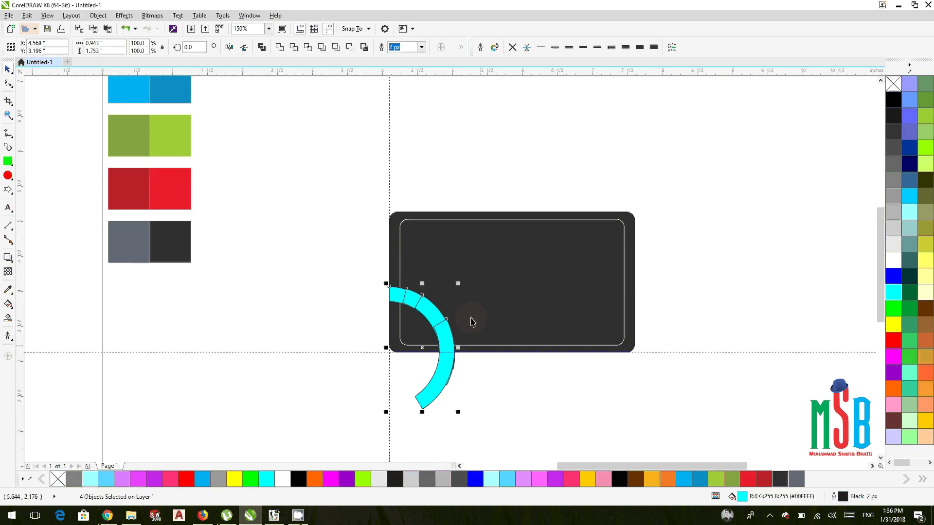
{"action": "mouse_move", "coordinate": [460, 283]}
{"action": "left_mouse_down"}
{"action": "mouse_move", "coordinate": [444, 297]}
{"action": "mouse_move", "coordinate": [453, 271]}
{"action": "mouse_move", "coordinate": [453, 285]}
{"action": "left_mouse_up"}
{"action": "left_click", "coordinate": [354, 285]}
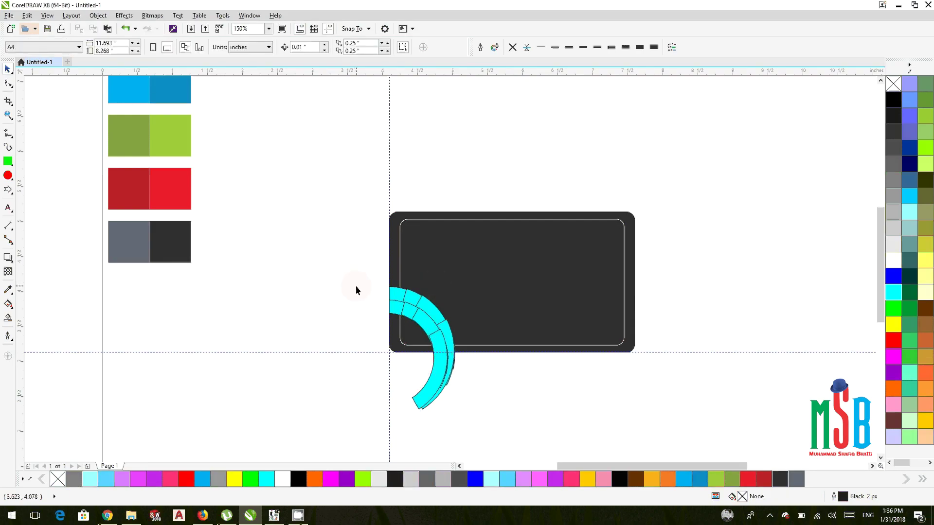
- Fill the first outer arc segment with the sampled orange and the first inner segment with the sampled yellow-orange
{"action": "scroll", "coordinate": [209, 136], "scroll_direction": "up", "scroll_amount": 3}
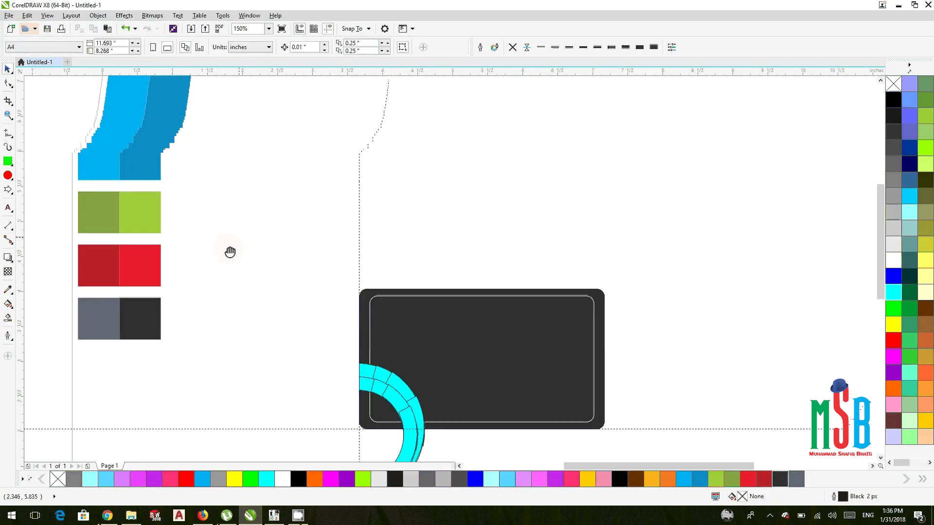
{"action": "left_click", "coordinate": [7, 289]}
{"action": "left_click", "coordinate": [130, 99]}
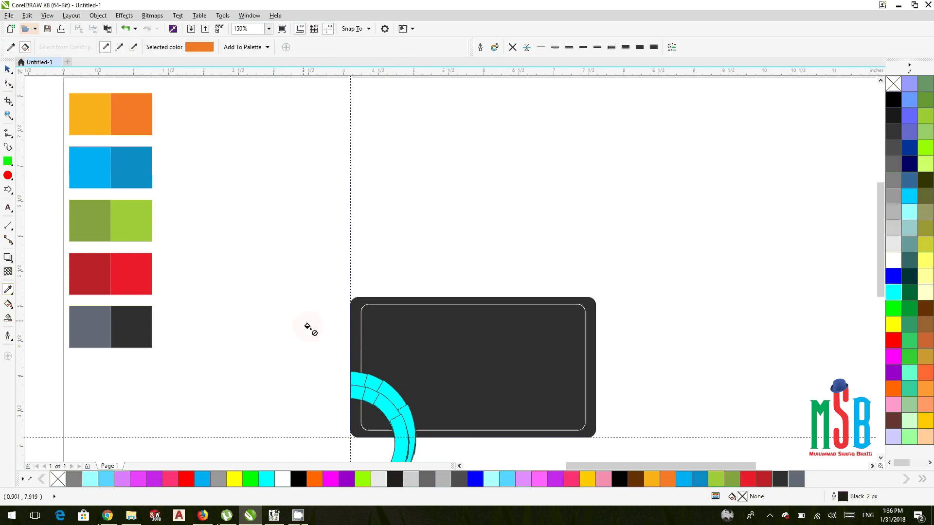
{"action": "left_click", "coordinate": [355, 378]}
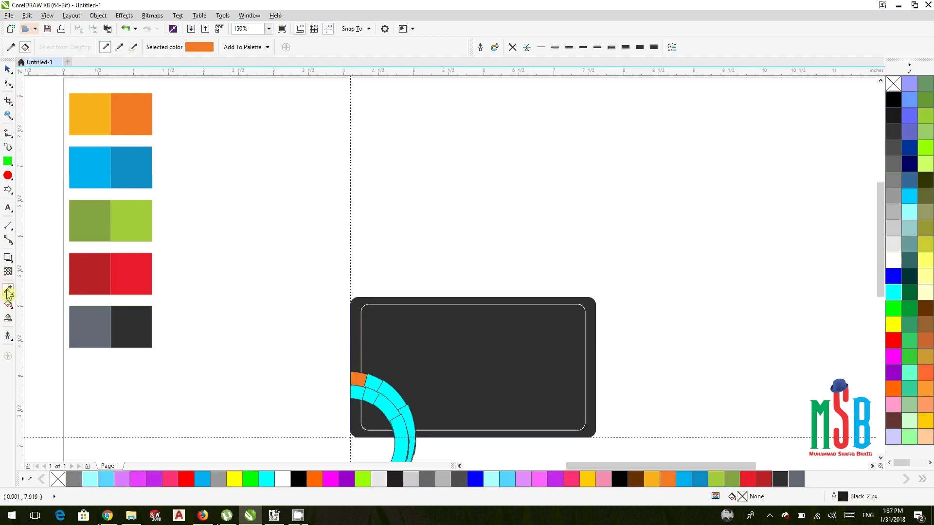
{"action": "left_click", "coordinate": [82, 112]}
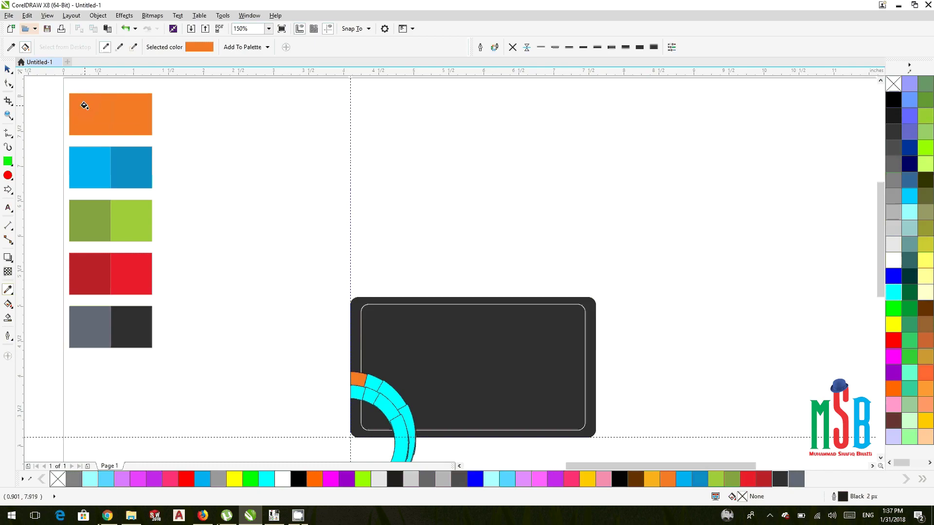
{"action": "key", "text": "ctrl+z"}
{"action": "left_click", "coordinate": [10, 47]}
{"action": "left_click", "coordinate": [80, 109]}
{"action": "left_click", "coordinate": [360, 389]}
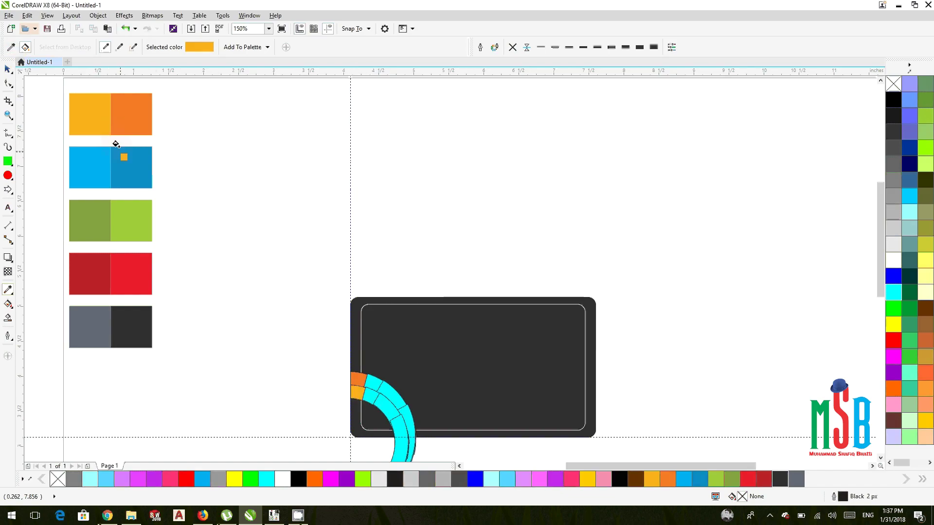
- Fill the second outer segment with the sampled dark blue and the second inner segment with the light blue
{"action": "left_click", "coordinate": [10, 47]}
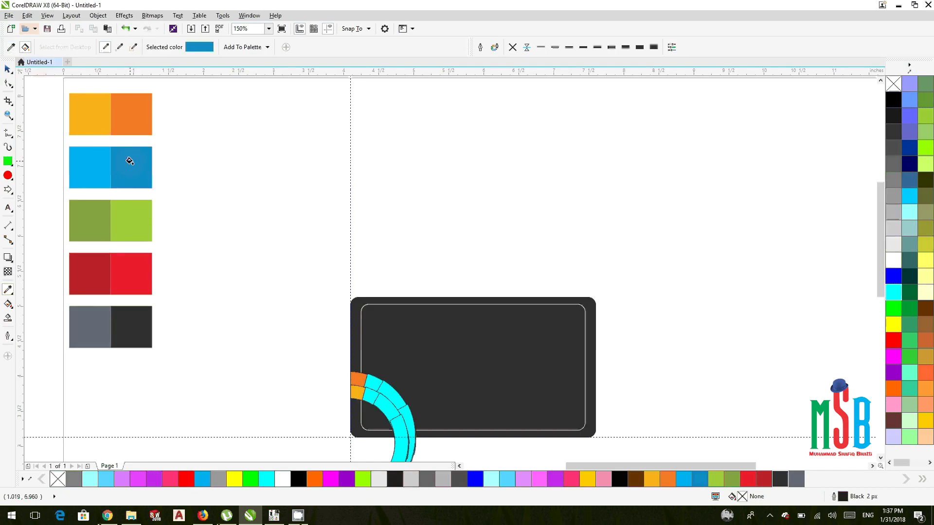
{"action": "left_click", "coordinate": [368, 378]}
{"action": "left_click", "coordinate": [11, 49]}
{"action": "left_click", "coordinate": [89, 168]}
{"action": "left_click", "coordinate": [371, 393]}
- Fill the third outer segment with the sampled light green and the third inner segment with the dark green
{"action": "left_click", "coordinate": [10, 48]}
{"action": "left_click", "coordinate": [130, 213]}
{"action": "left_click", "coordinate": [386, 389]}
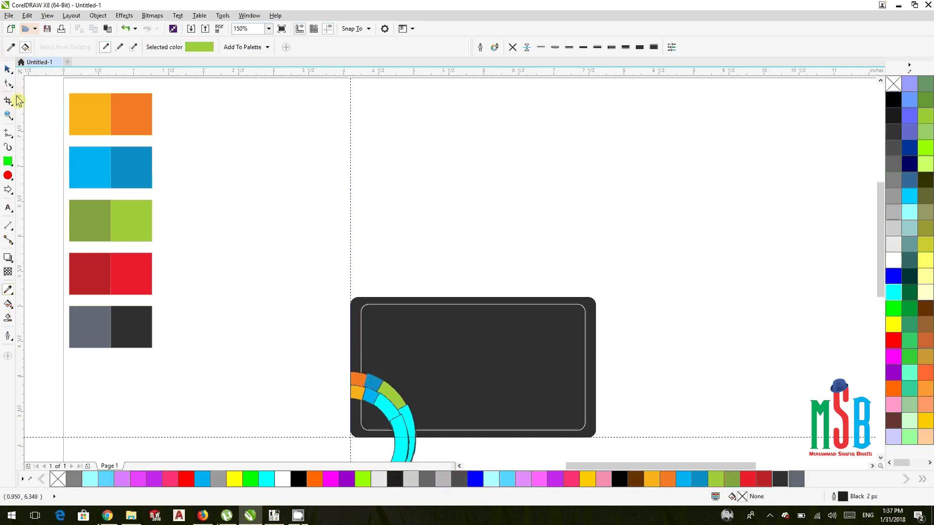
{"action": "left_click", "coordinate": [11, 47]}
{"action": "left_click", "coordinate": [95, 214]}
{"action": "left_click", "coordinate": [387, 406]}
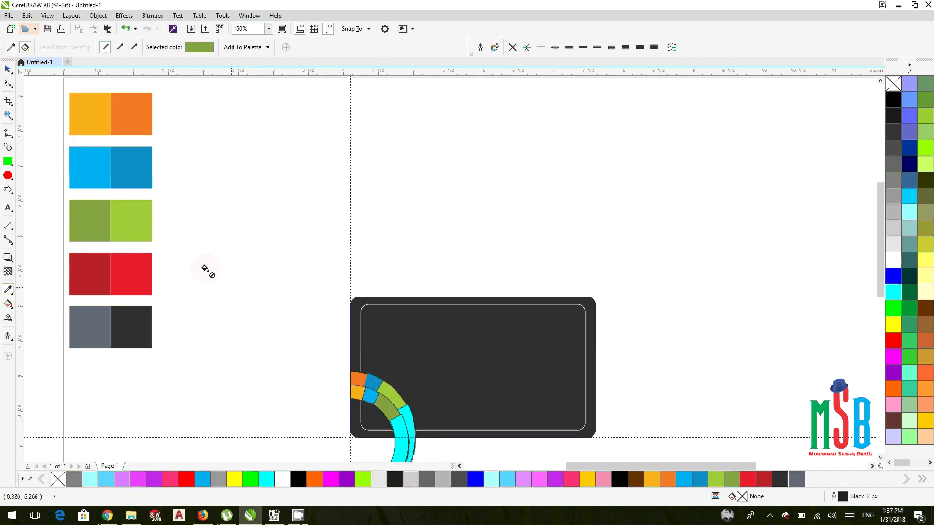
- Fill the last outer segment with the sampled bright red and the last inner segment with the dark red #BD2027
{"action": "left_click", "coordinate": [11, 47]}
{"action": "left_click", "coordinate": [133, 273]}
{"action": "left_click", "coordinate": [406, 411]}
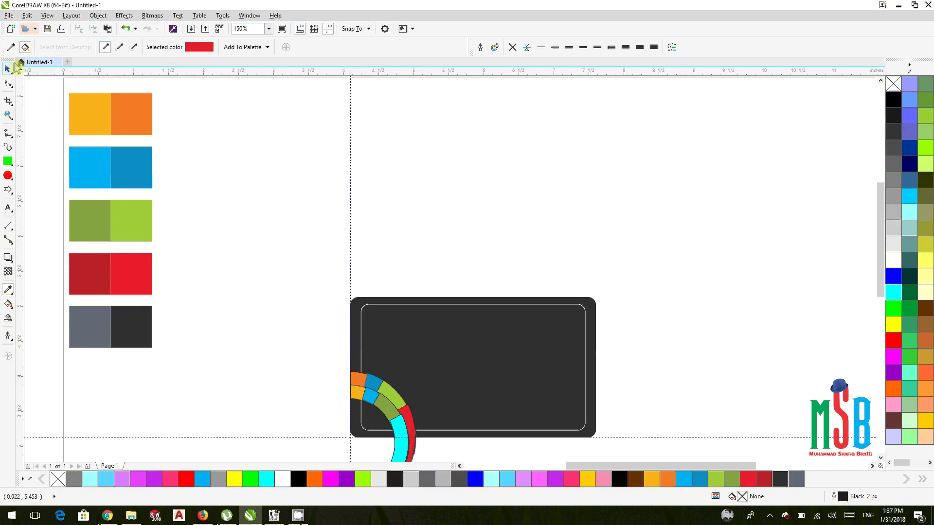
{"action": "left_click", "coordinate": [84, 260]}
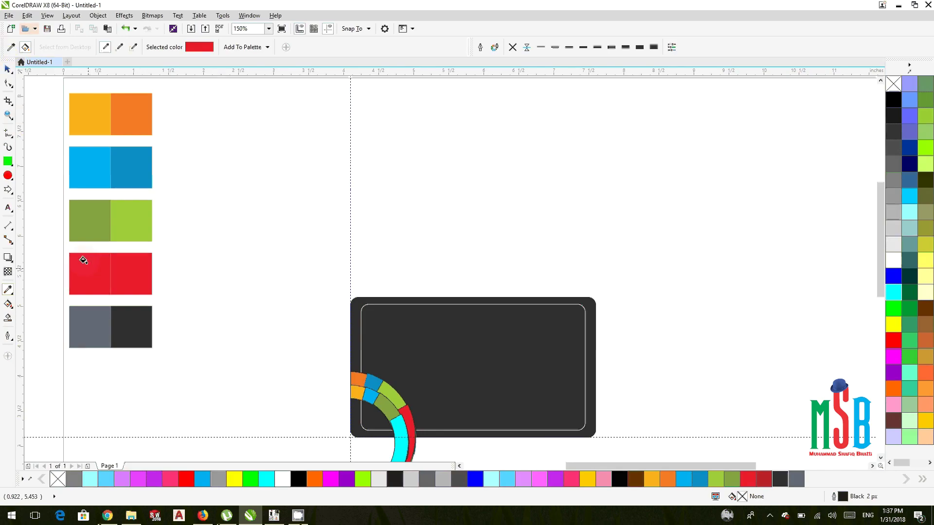
{"action": "key", "text": "ctrl+z"}
{"action": "left_click", "coordinate": [15, 47]}
{"action": "left_click", "coordinate": [84, 268]}
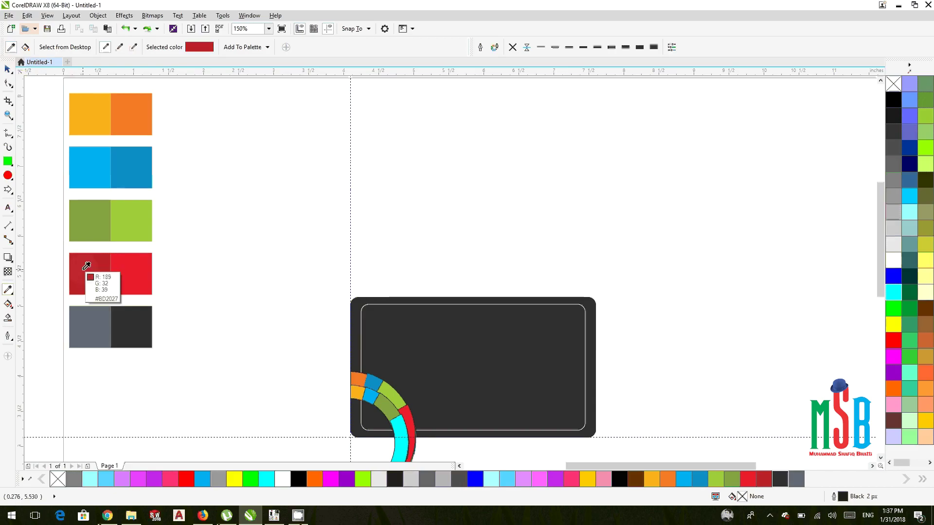
{"action": "left_click", "coordinate": [395, 427]}
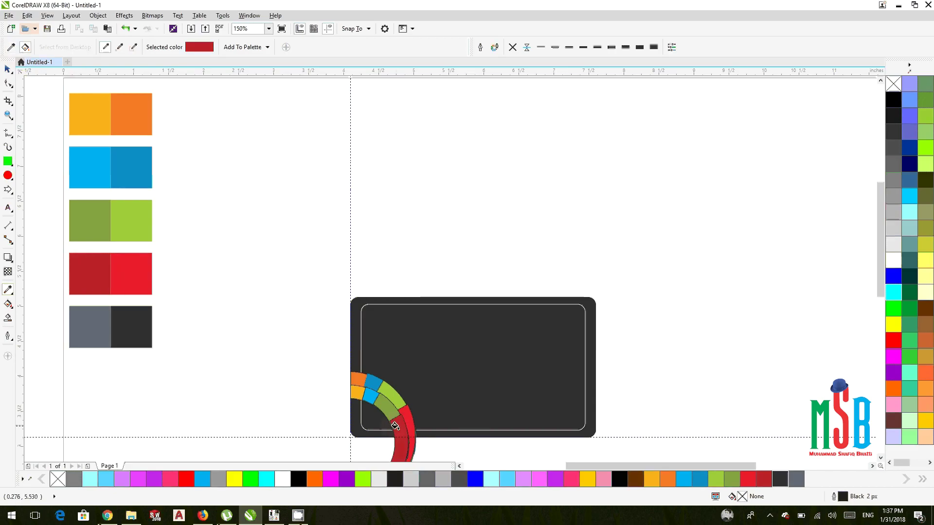
- Remove the outline from all eight coloured arc segments
{"action": "left_click", "coordinate": [7, 69]}
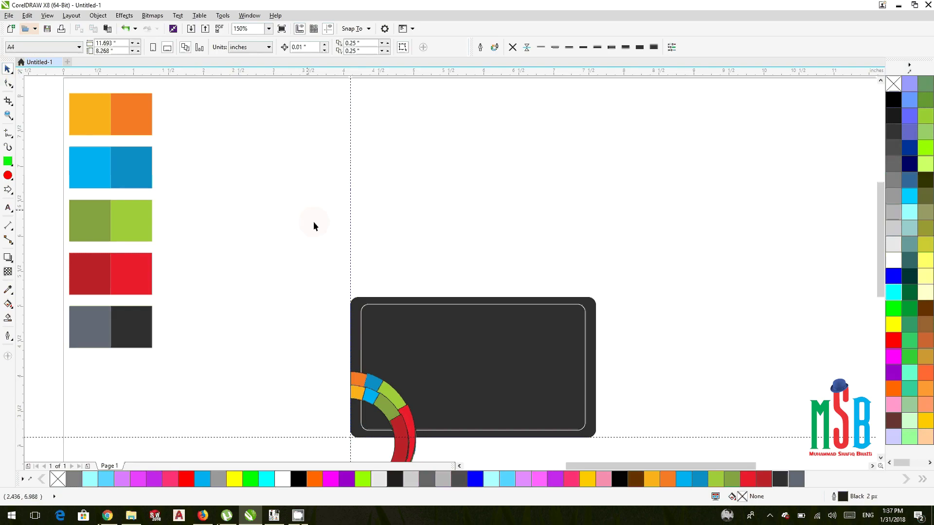
{"action": "scroll", "coordinate": [300, 304], "scroll_direction": "down", "scroll_amount": 3}
{"action": "left_click_drag", "start_coordinate": [267, 208], "coordinate": [438, 399]}
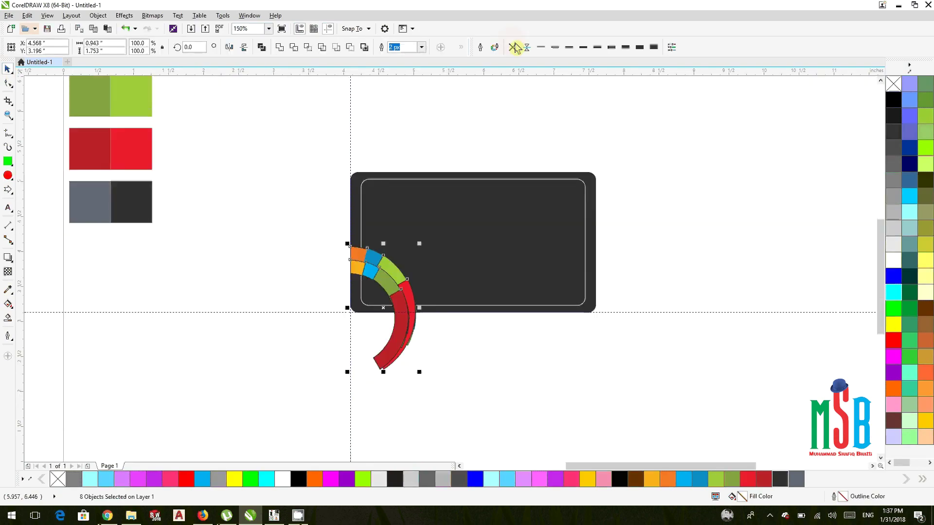
{"action": "left_click", "coordinate": [8, 334]}
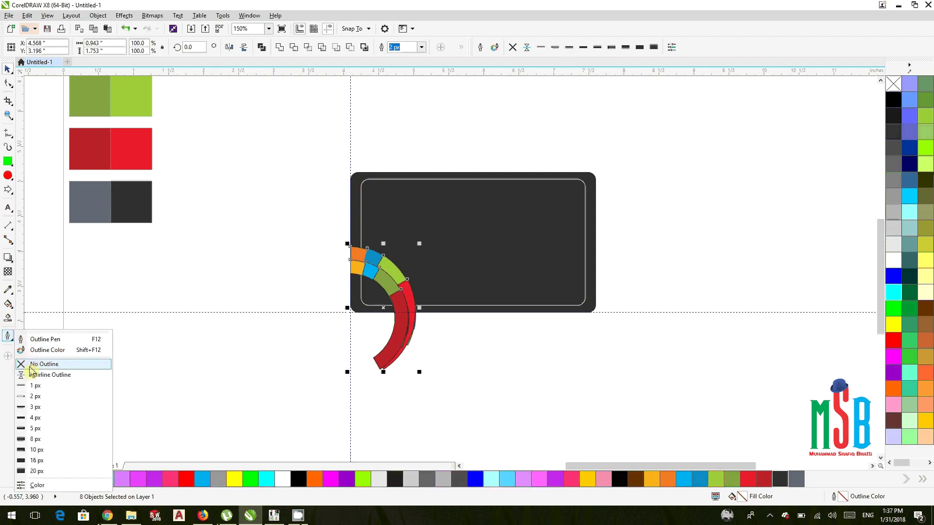
{"action": "left_click", "coordinate": [41, 364]}
{"action": "left_click", "coordinate": [114, 356]}
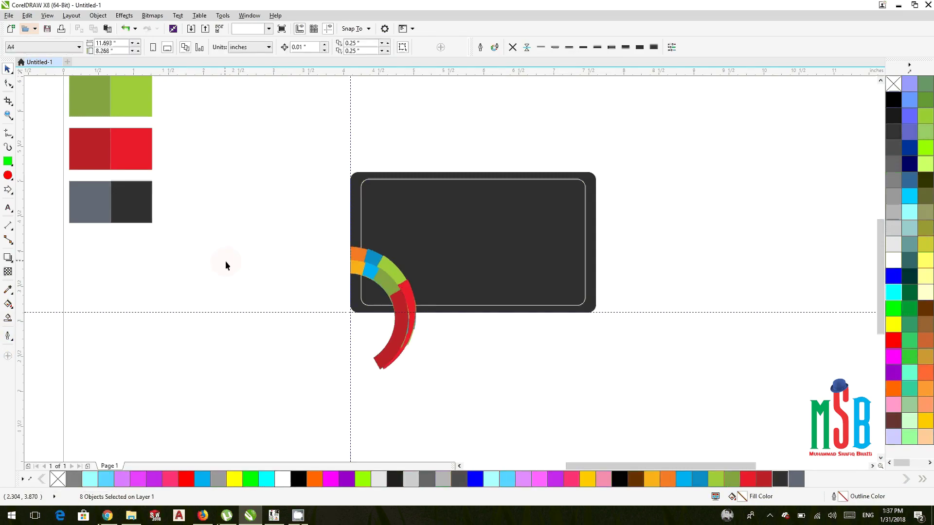
- Group the eight coloured arc segments and PowerClip the group inside the card's rounded rectangle
{"action": "scroll", "coordinate": [319, 269], "scroll_direction": "up", "scroll_amount": 2}
{"action": "left_click_drag", "start_coordinate": [323, 270], "coordinate": [304, 249]}
{"action": "left_click_drag", "start_coordinate": [267, 152], "coordinate": [531, 424]}
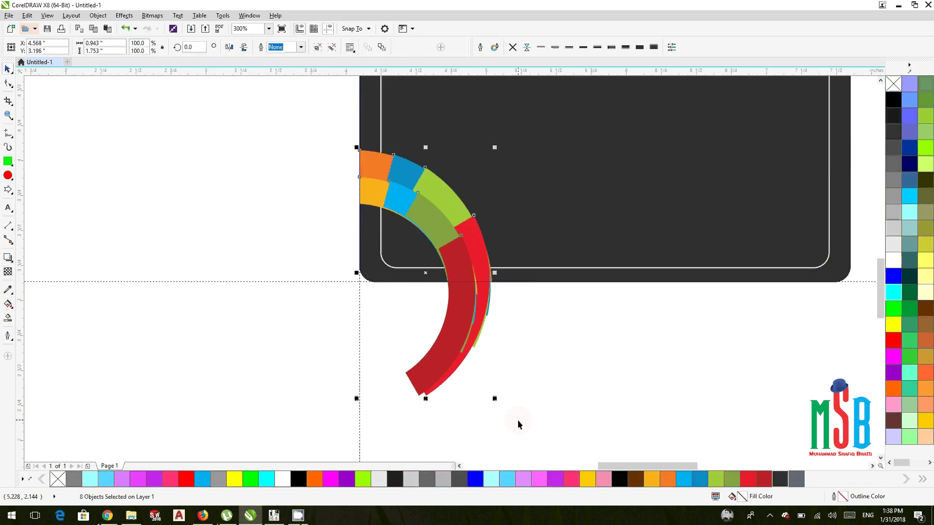
{"action": "right_click", "coordinate": [477, 247]}
{"action": "left_click", "coordinate": [486, 381]}
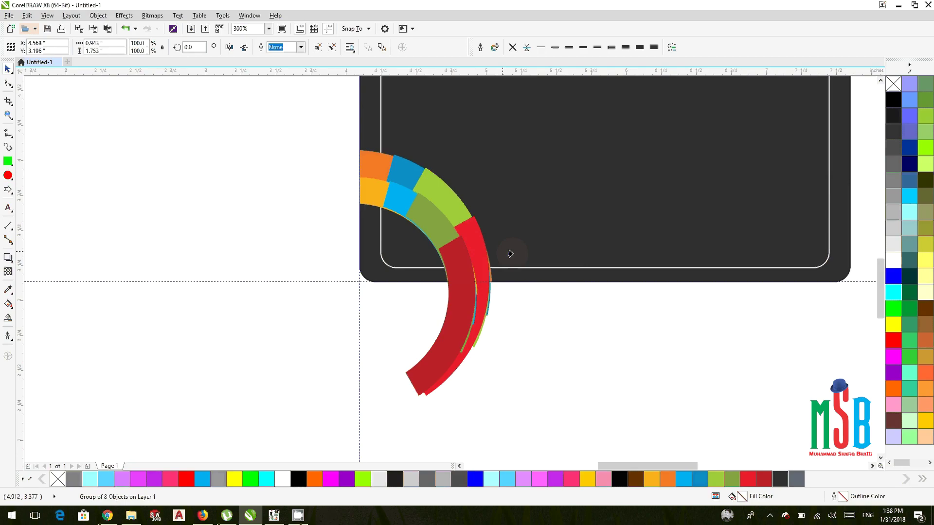
{"action": "left_click", "coordinate": [522, 274]}
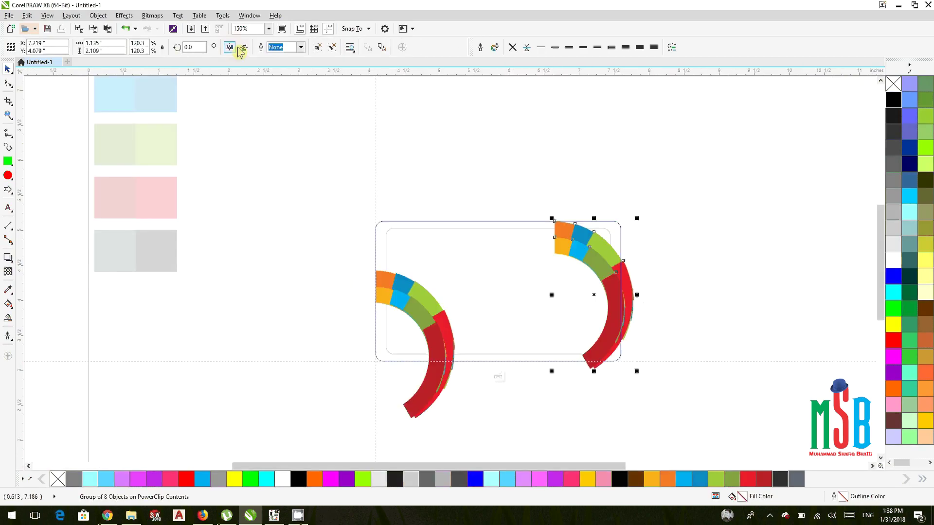
- Mirror the enlarged arc copy horizontally and move it over the card's upper-right corner
{"action": "left_click", "coordinate": [229, 47]}
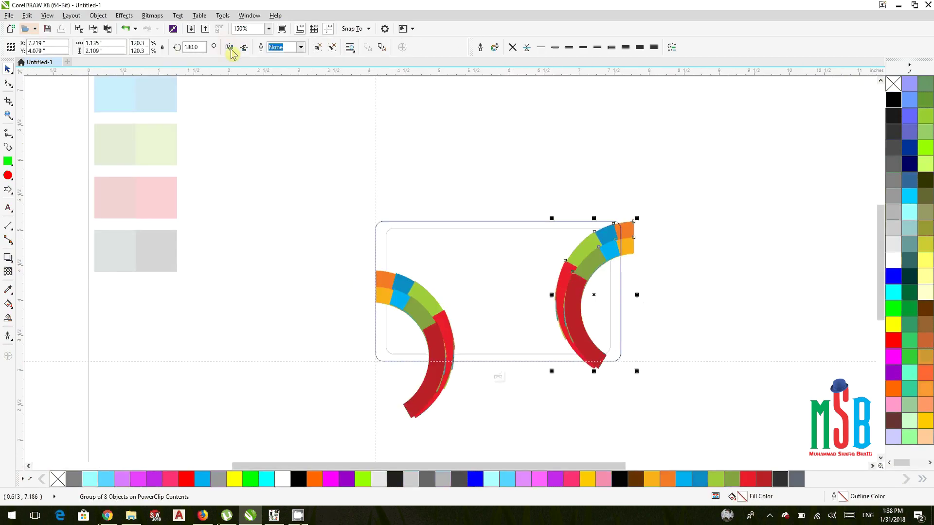
{"action": "left_click_drag", "start_coordinate": [577, 287], "coordinate": [609, 224]}
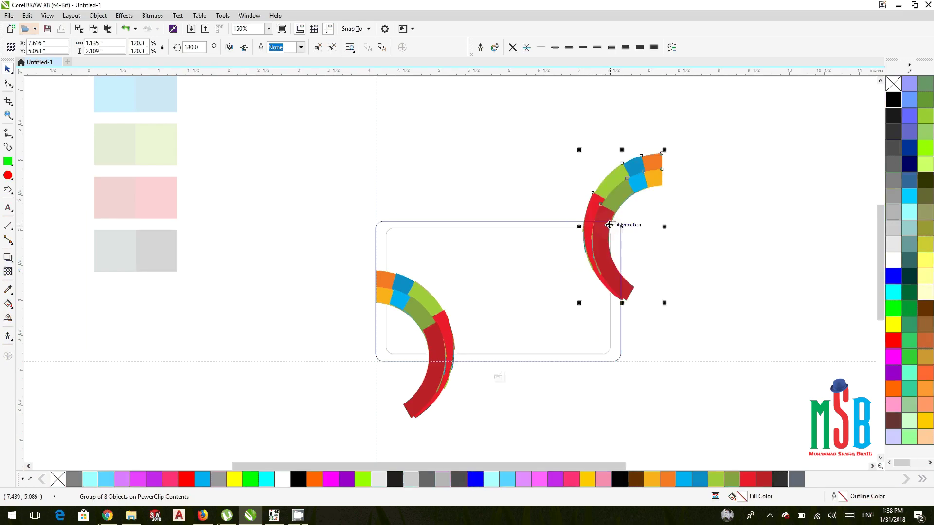
- Rotate the mirrored arc to about 258° and position it so it curves around the card's upper-right corner
{"action": "left_click", "coordinate": [609, 225]}
{"action": "left_click_drag", "start_coordinate": [664, 149], "coordinate": [499, 175]}
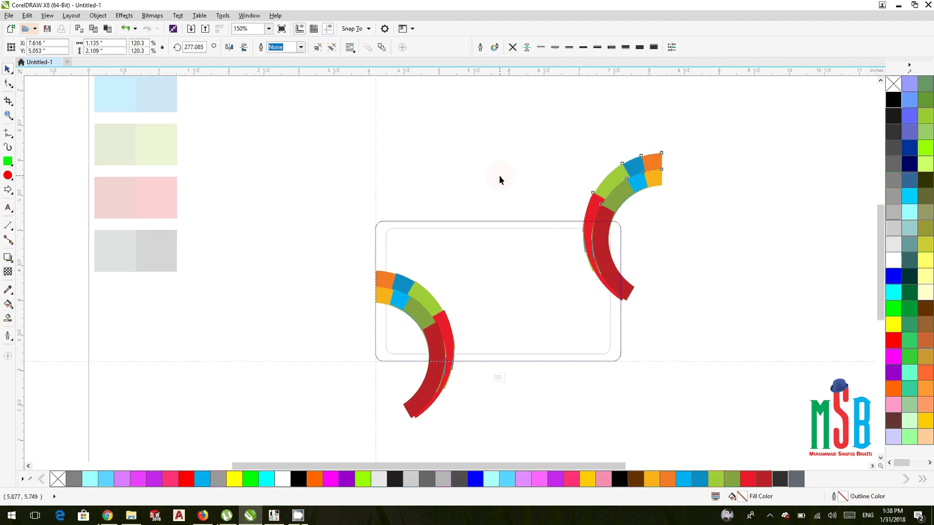
{"action": "left_click_drag", "start_coordinate": [594, 245], "coordinate": [596, 267]}
{"action": "left_click", "coordinate": [677, 254]}
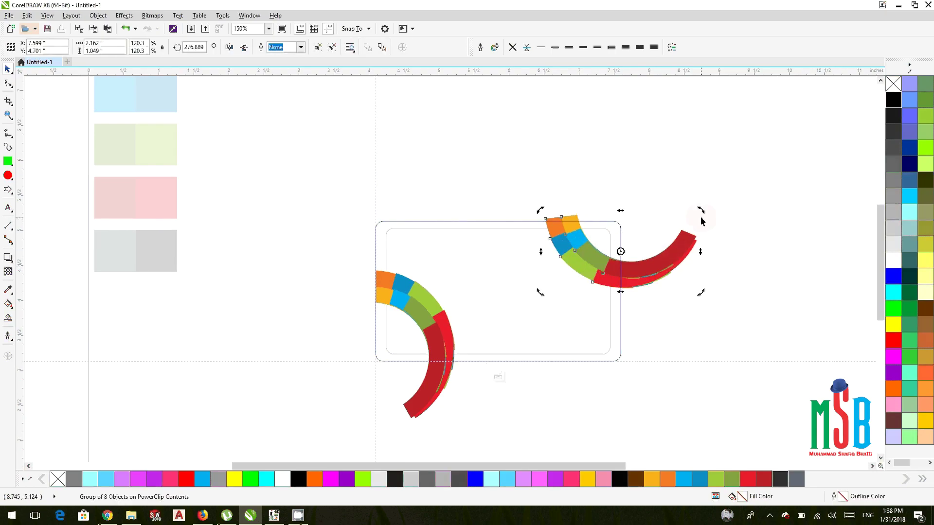
{"action": "left_click_drag", "start_coordinate": [702, 212], "coordinate": [705, 239]}
{"action": "left_click_drag", "start_coordinate": [632, 267], "coordinate": [620, 293]}
{"action": "left_click", "coordinate": [645, 235]}
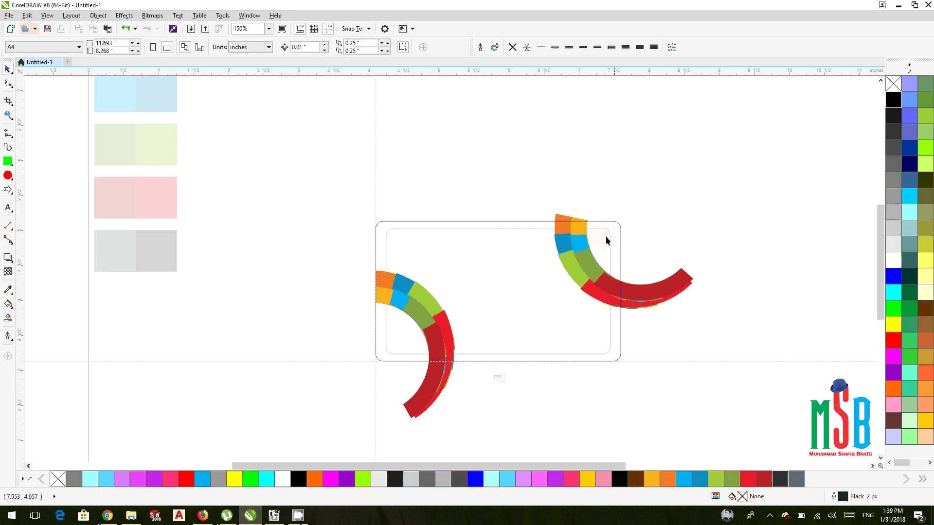
- Finish editing the PowerClip contents so both arcs are clipped to the card outline
{"action": "right_click", "coordinate": [521, 240]}
{"action": "left_click", "coordinate": [564, 239]}
{"action": "right_click", "coordinate": [564, 238]}
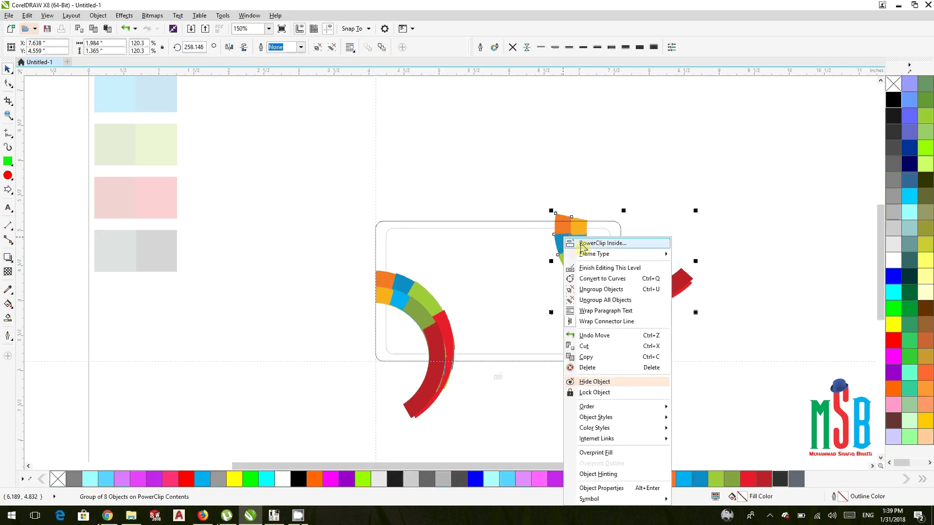
{"action": "left_click", "coordinate": [609, 268]}
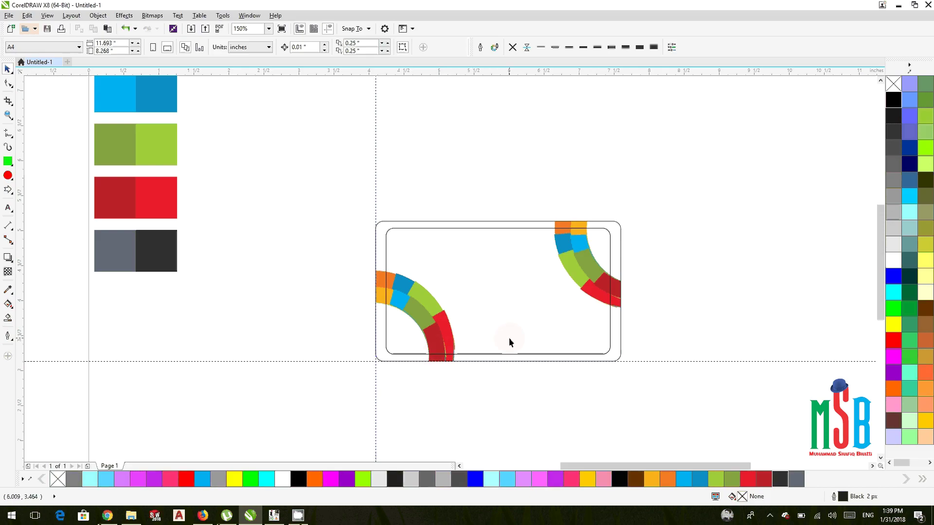
- Move all seven contact and company text objects from outside the page to just beside the card's left edge
{"action": "left_click_drag", "start_coordinate": [360, 330], "coordinate": [267, 325]}
{"action": "scroll", "coordinate": [236, 318], "scroll_direction": "down", "scroll_amount": 2}
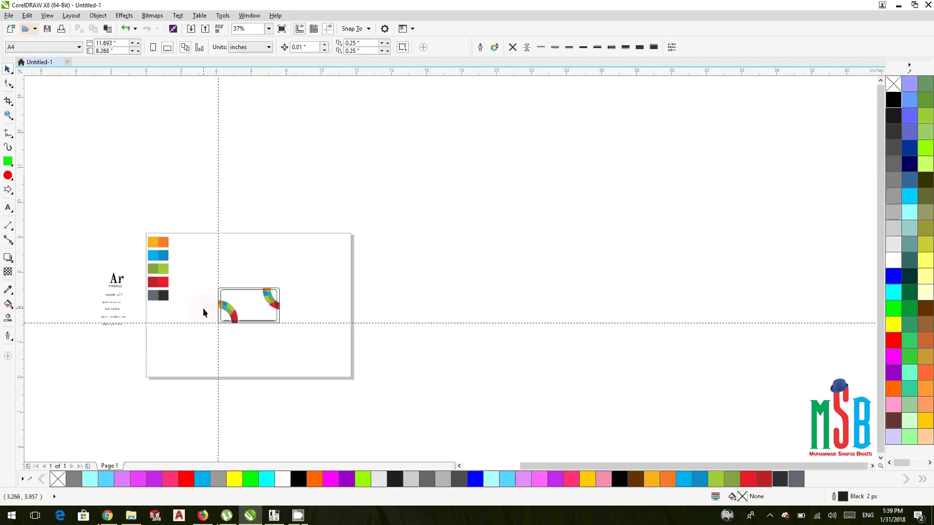
{"action": "scroll", "coordinate": [203, 308], "scroll_direction": "up", "scroll_amount": 1}
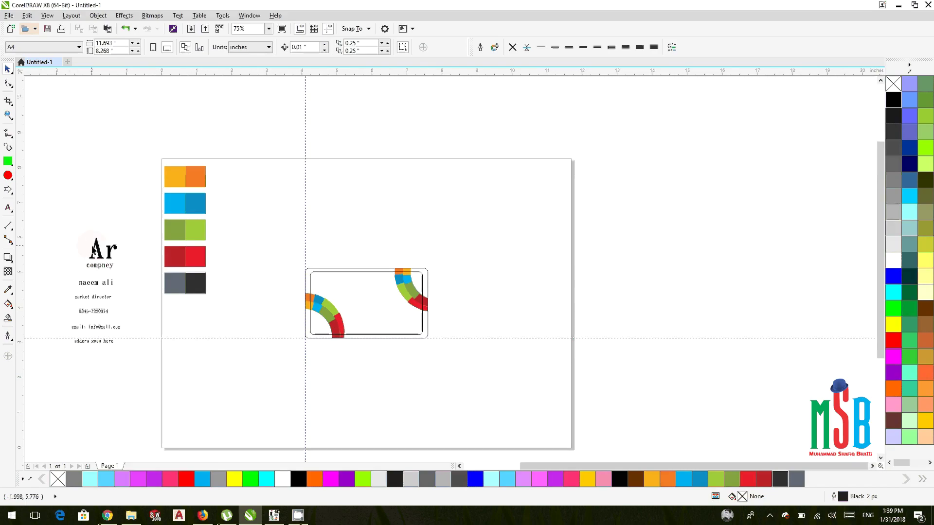
{"action": "left_click", "coordinate": [92, 251]}
{"action": "scroll", "coordinate": [93, 250], "scroll_direction": "up", "scroll_amount": 1}
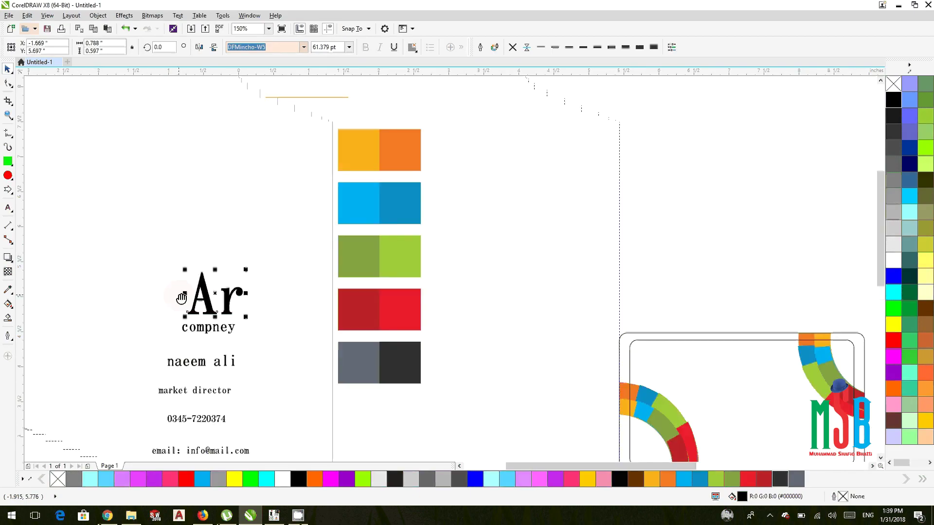
{"action": "left_click_drag", "start_coordinate": [233, 256], "coordinate": [151, 391]}
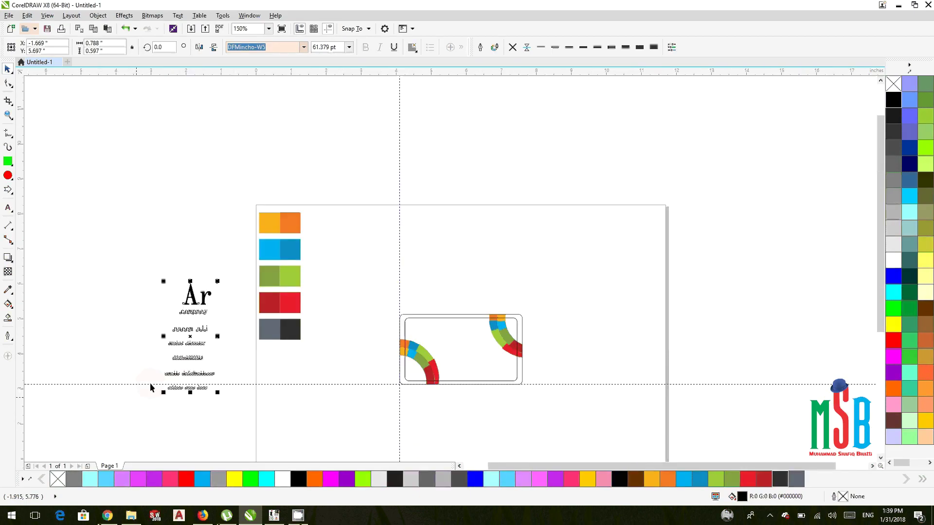
{"action": "left_click_drag", "start_coordinate": [194, 331], "coordinate": [382, 289]}
- Set the font of the "Ar" logo text to Lobster
{"action": "scroll", "coordinate": [425, 357], "scroll_direction": "up", "scroll_amount": 1}
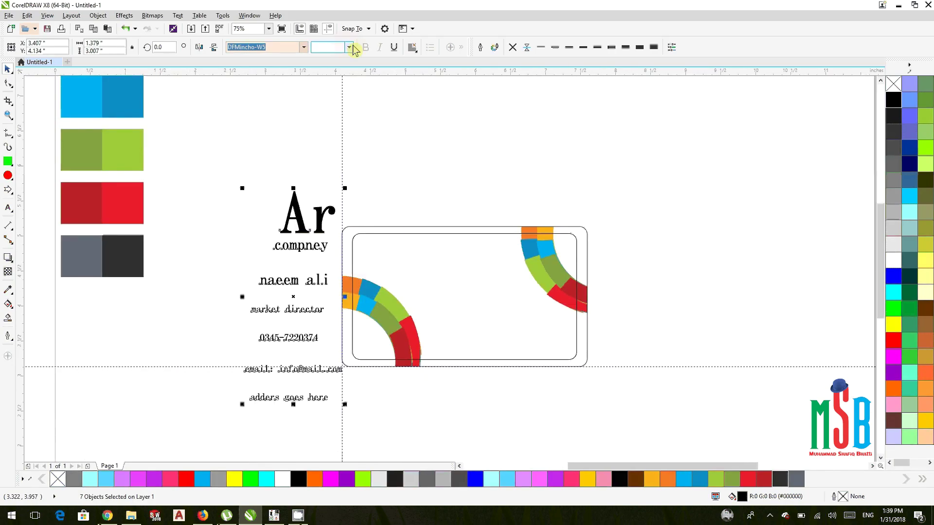
{"action": "left_click", "coordinate": [296, 199]}
{"action": "left_click", "coordinate": [303, 48]}
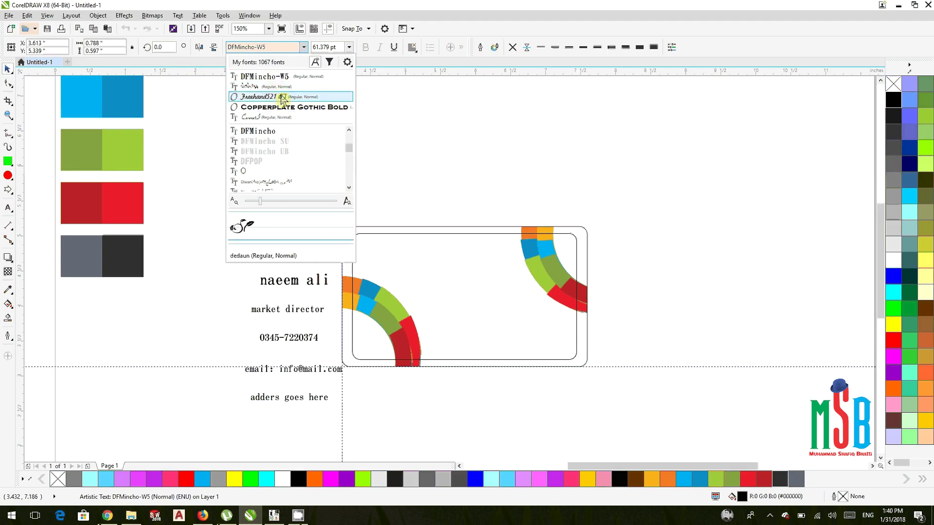
{"action": "scroll", "coordinate": [294, 165], "scroll_direction": "down", "scroll_amount": 5}
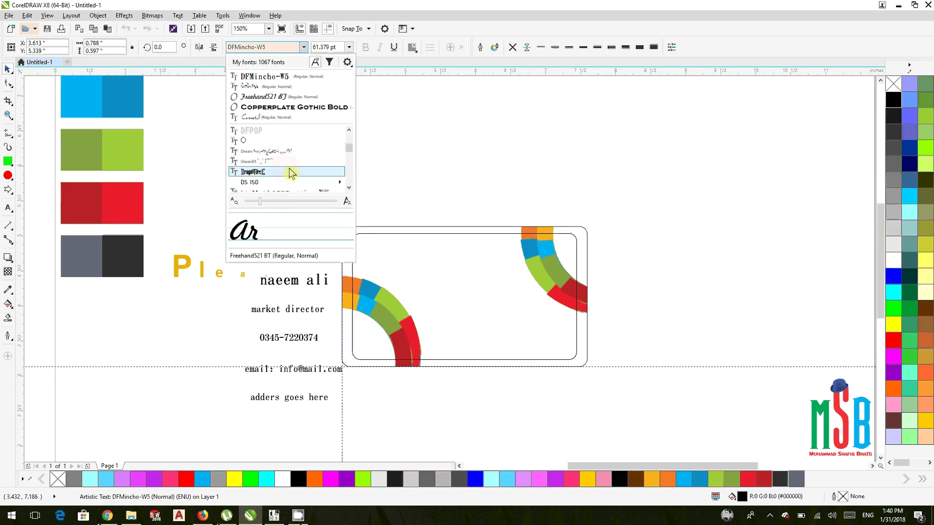
{"action": "scroll", "coordinate": [300, 158], "scroll_direction": "down", "scroll_amount": 1}
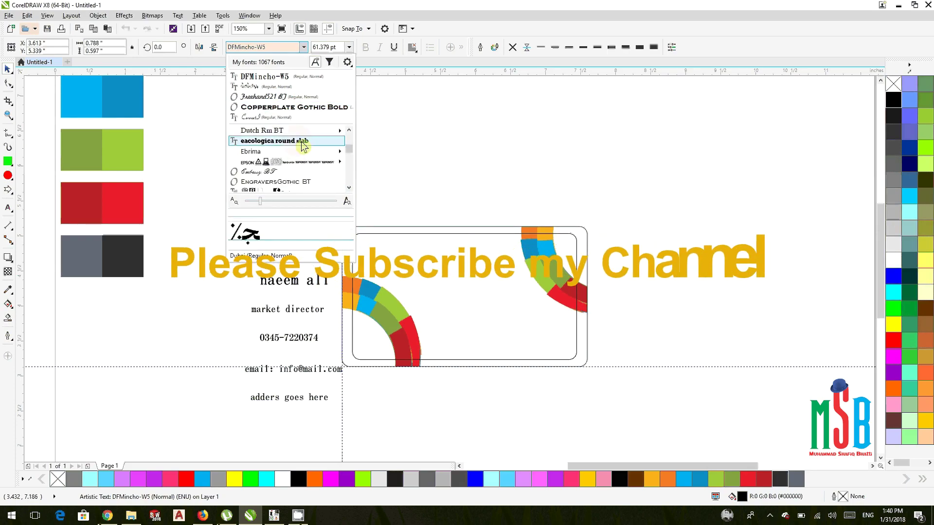
{"action": "scroll", "coordinate": [302, 146], "scroll_direction": "down", "scroll_amount": 1}
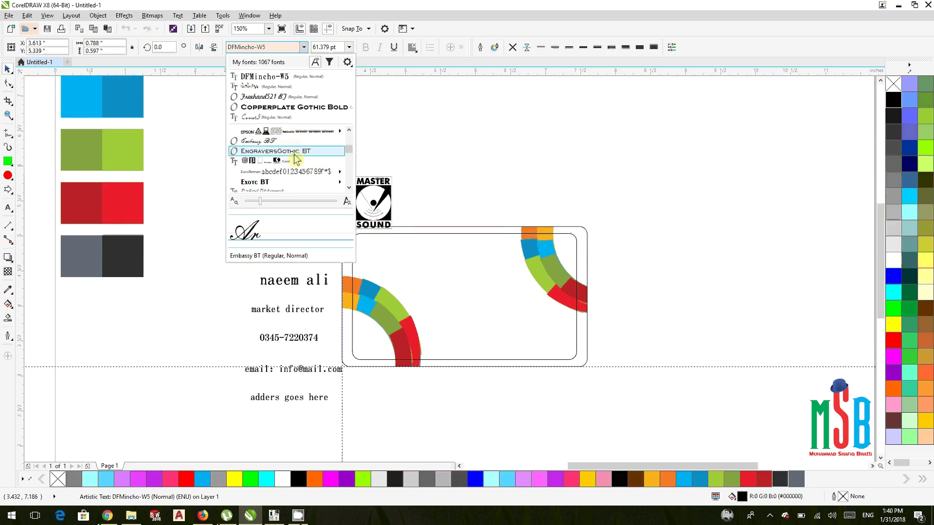
{"action": "scroll", "coordinate": [295, 155], "scroll_direction": "down", "scroll_amount": 3}
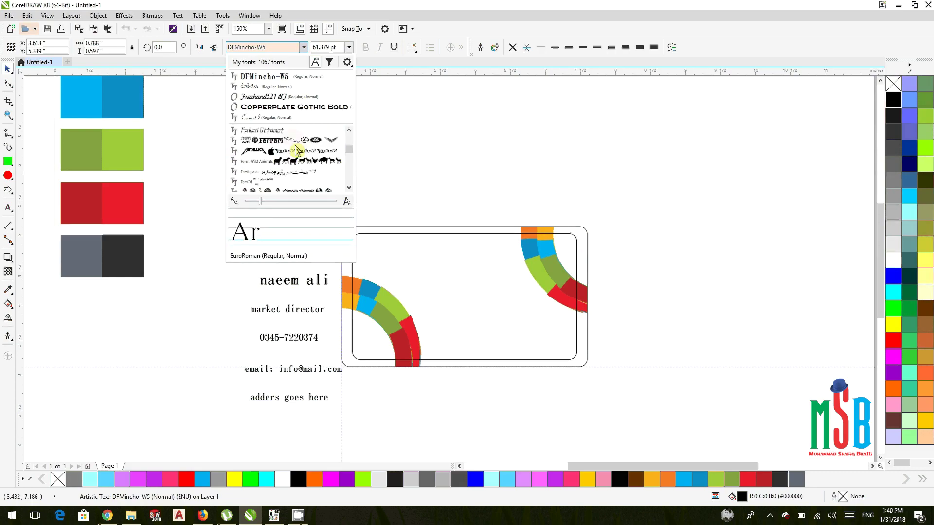
{"action": "scroll", "coordinate": [295, 155], "scroll_direction": "down", "scroll_amount": 2}
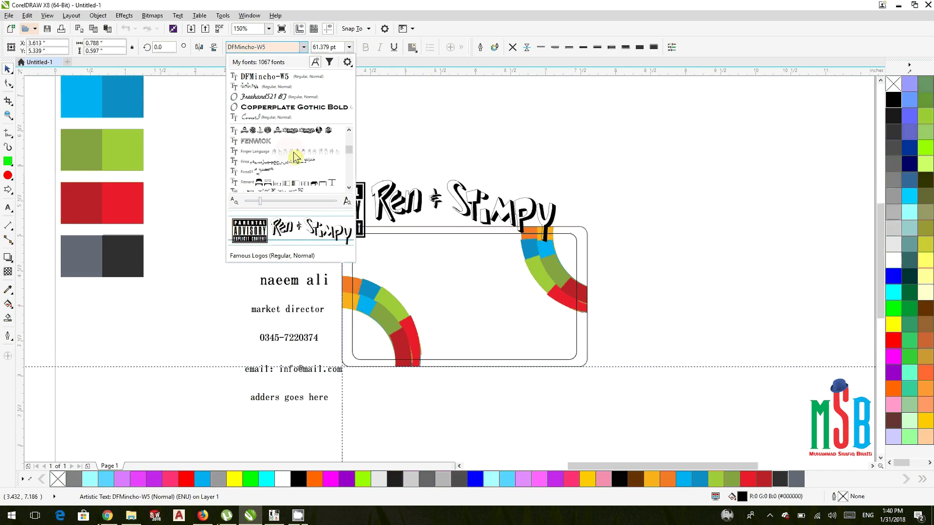
{"action": "scroll", "coordinate": [295, 156], "scroll_direction": "down", "scroll_amount": 4}
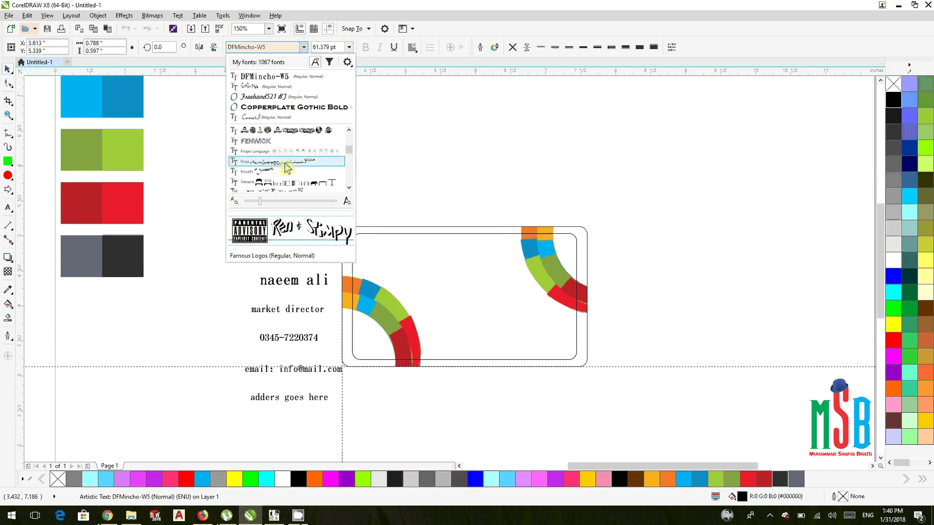
{"action": "mouse_move", "coordinate": [295, 154]}
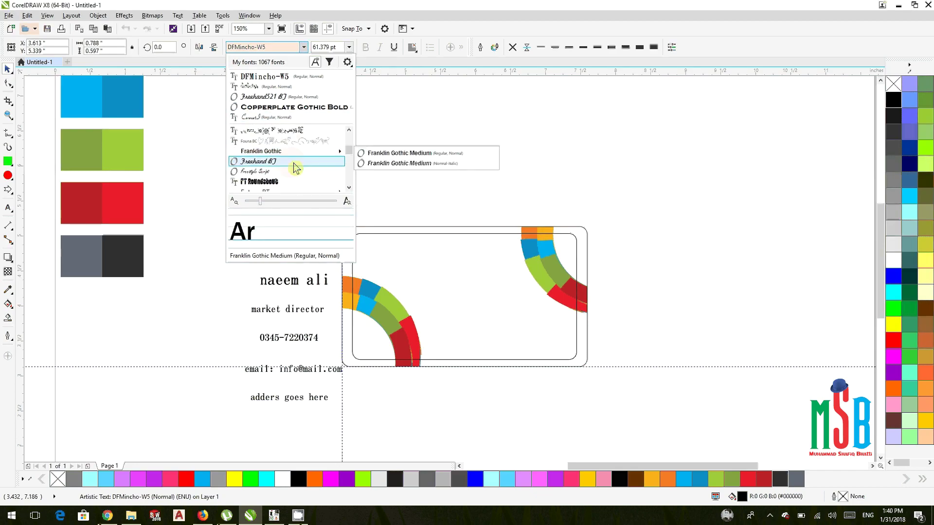
{"action": "scroll", "coordinate": [295, 162], "scroll_direction": "down", "scroll_amount": 3}
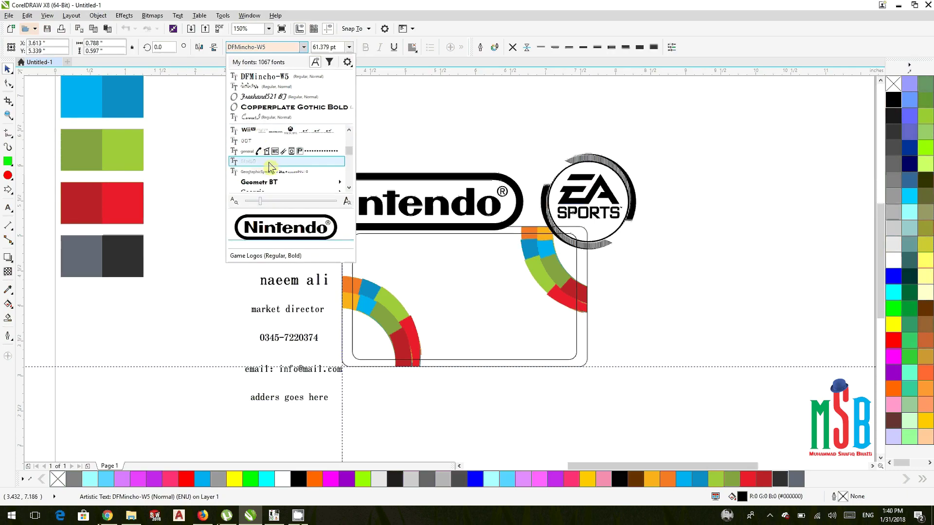
{"action": "mouse_move", "coordinate": [270, 186]}
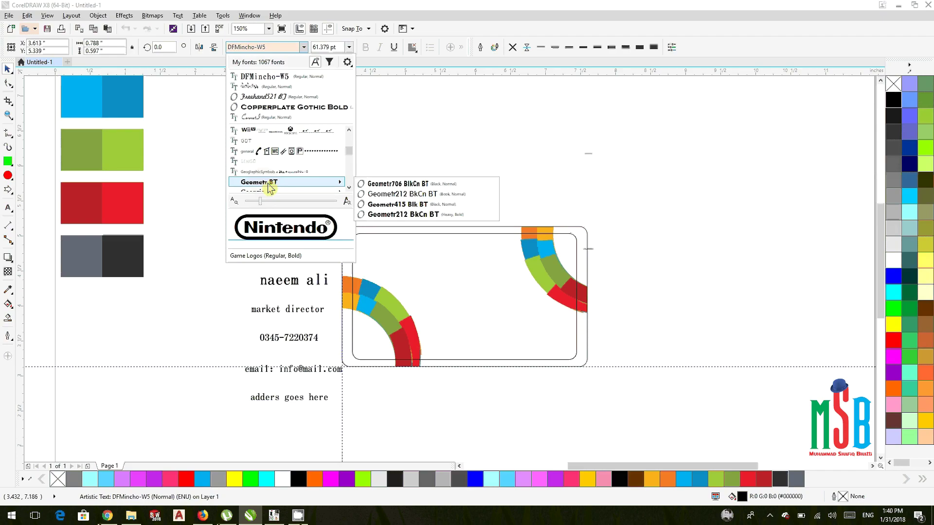
{"action": "scroll", "coordinate": [277, 166], "scroll_direction": "down", "scroll_amount": 2}
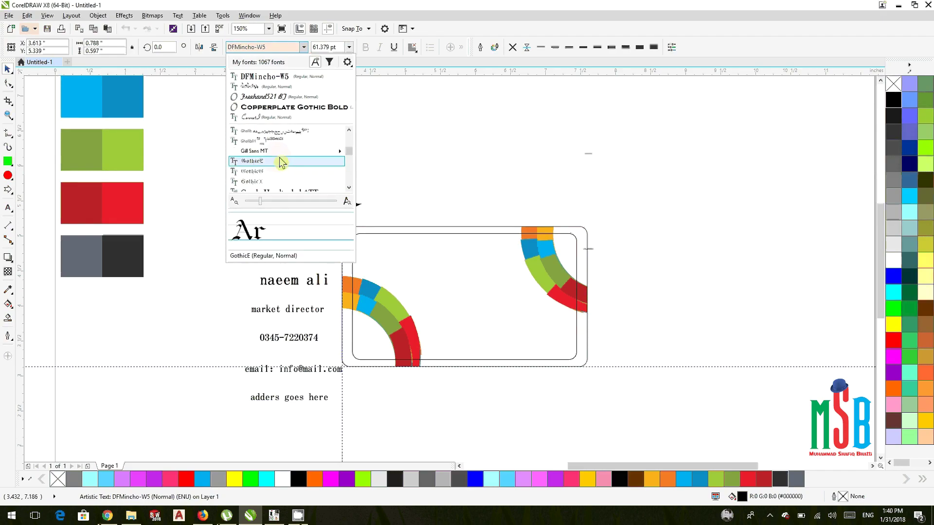
{"action": "scroll", "coordinate": [280, 163], "scroll_direction": "down", "scroll_amount": 3}
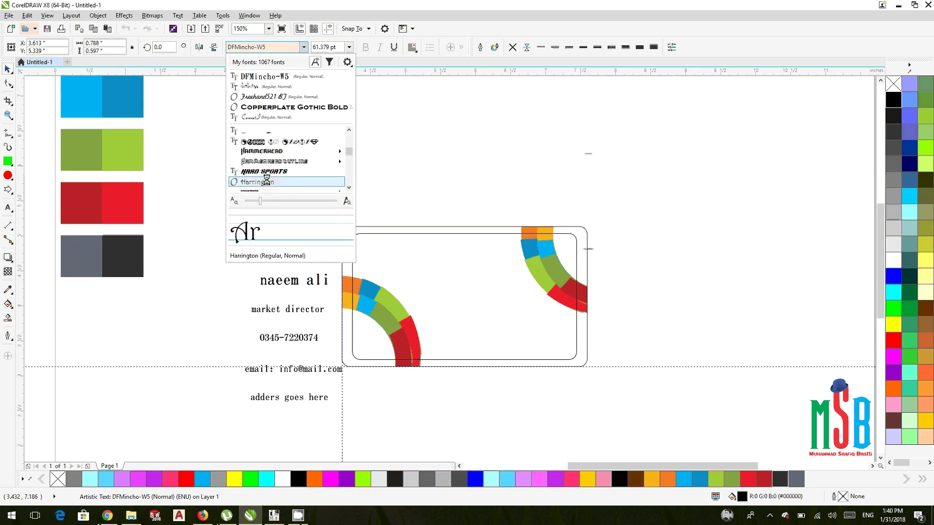
{"action": "scroll", "coordinate": [267, 159], "scroll_direction": "down", "scroll_amount": 2}
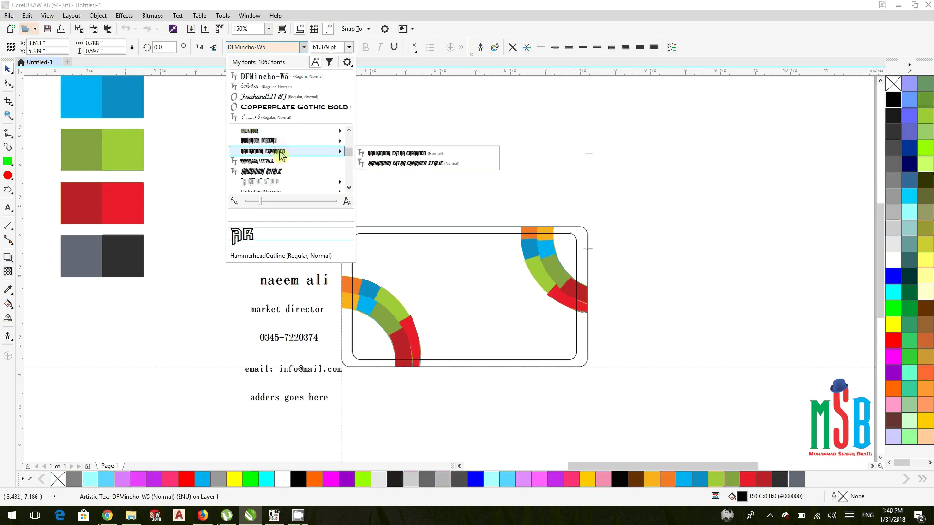
{"action": "scroll", "coordinate": [280, 160], "scroll_direction": "down", "scroll_amount": 3}
{"action": "scroll", "coordinate": [280, 158], "scroll_direction": "down", "scroll_amount": 1}
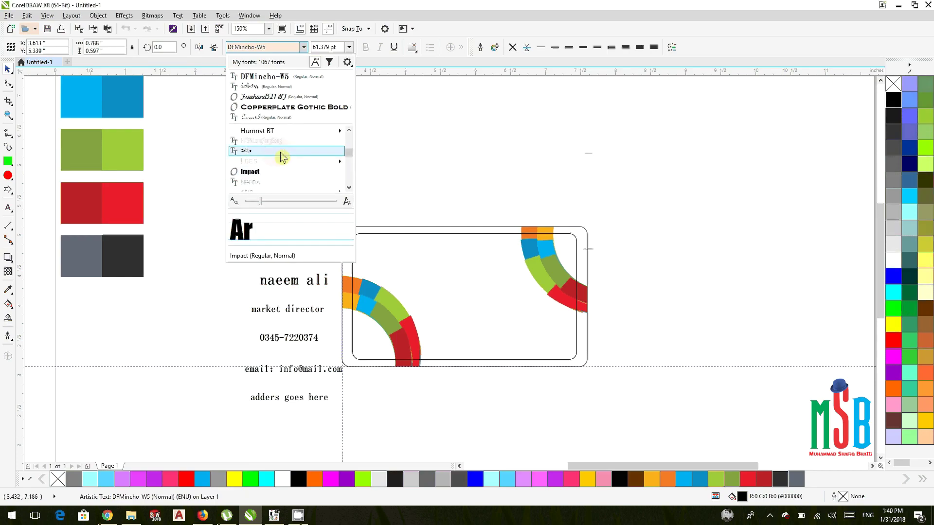
{"action": "scroll", "coordinate": [282, 157], "scroll_direction": "down", "scroll_amount": 5}
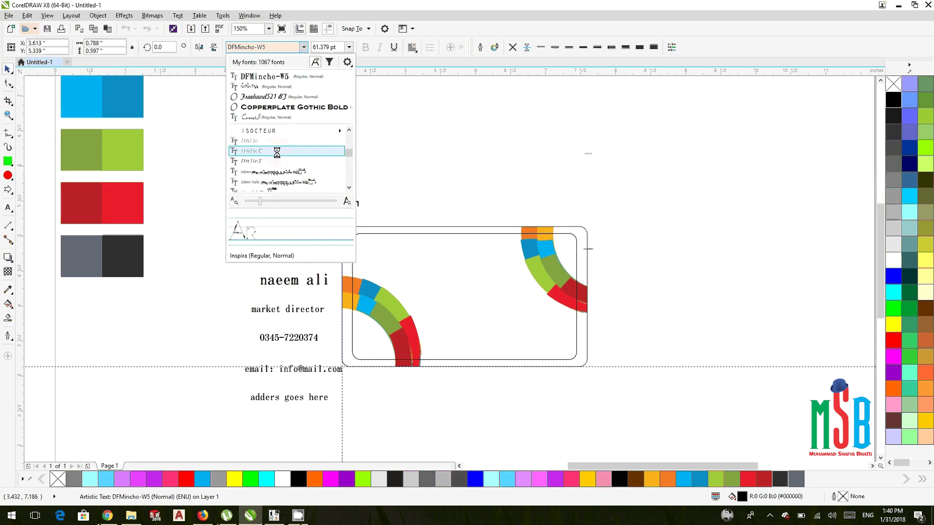
{"action": "scroll", "coordinate": [285, 158], "scroll_direction": "down", "scroll_amount": 3}
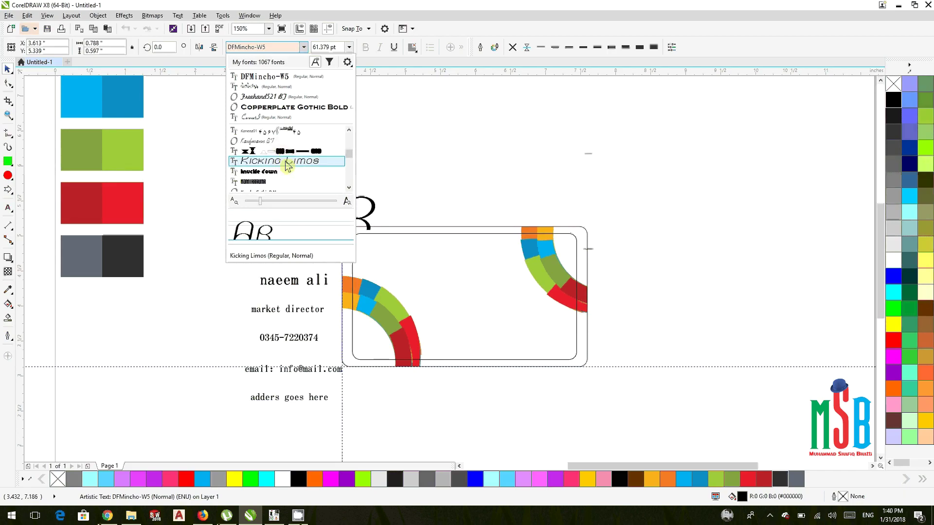
{"action": "scroll", "coordinate": [282, 148], "scroll_direction": "down", "scroll_amount": 1}
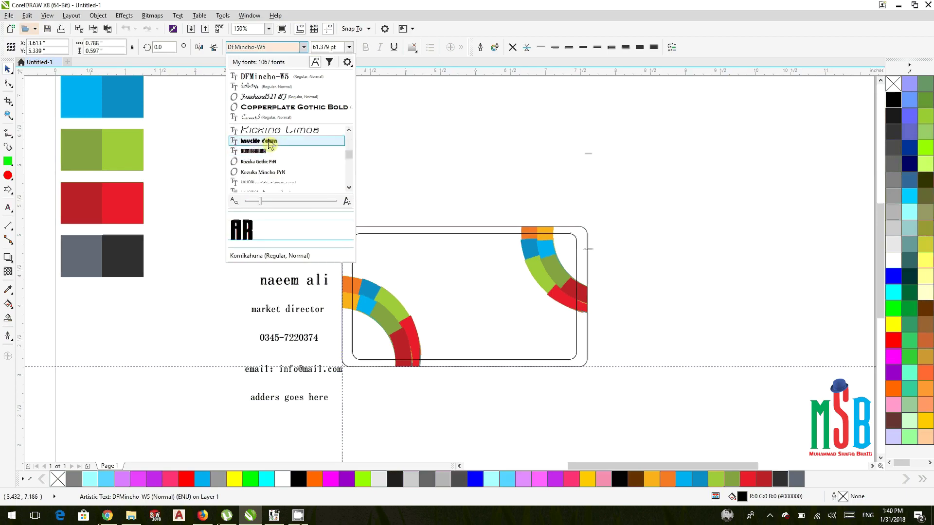
{"action": "scroll", "coordinate": [268, 144], "scroll_direction": "down", "scroll_amount": 1}
{"action": "scroll", "coordinate": [268, 145], "scroll_direction": "down", "scroll_amount": 1}
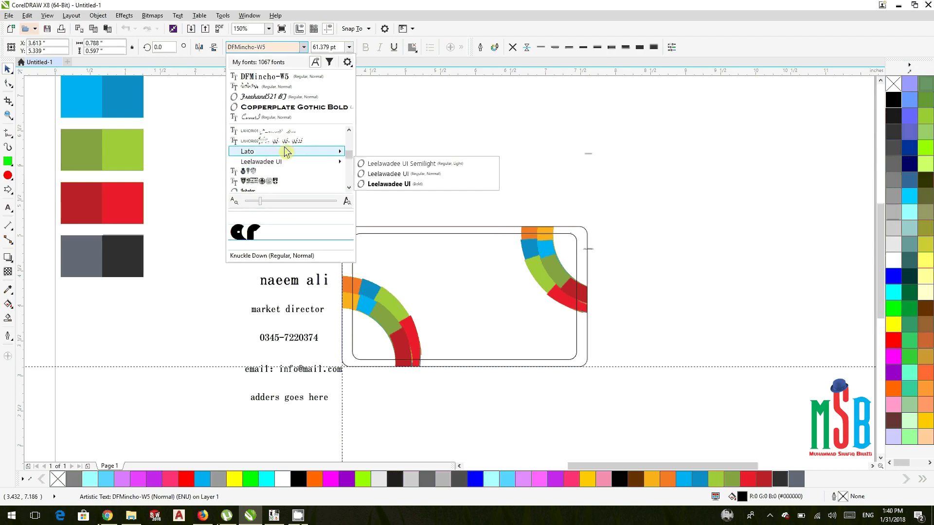
{"action": "scroll", "coordinate": [286, 152], "scroll_direction": "down", "scroll_amount": 1}
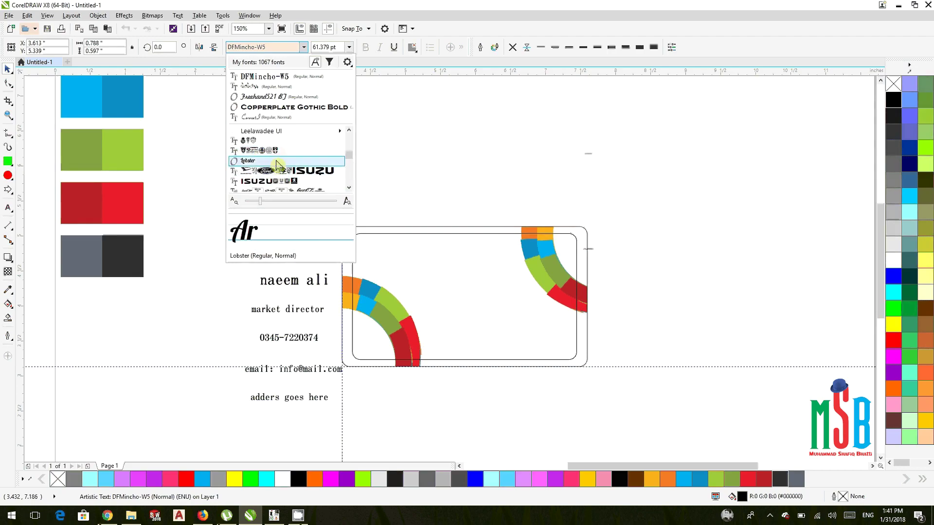
{"action": "left_click", "coordinate": [275, 162]}
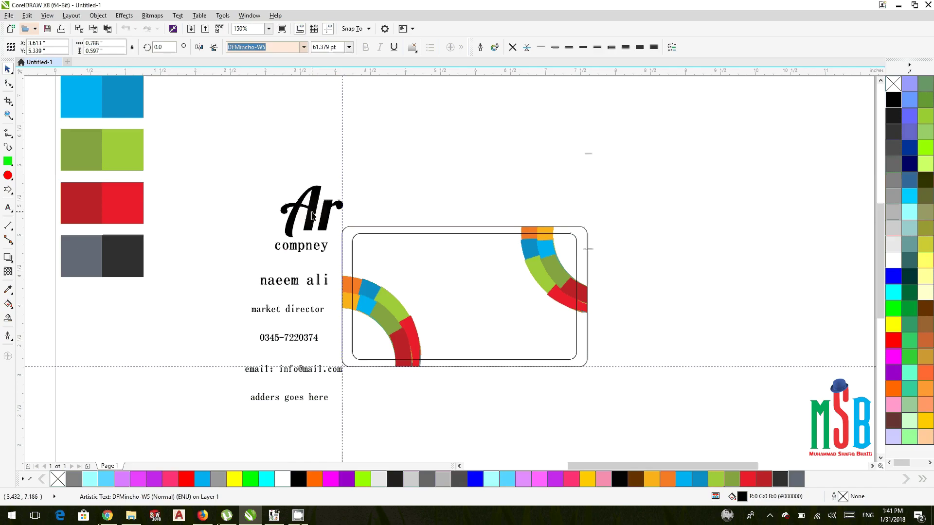
- Move the "Ar" logo text onto the card's upper-left area and bring it to the front of the page
{"action": "left_click_drag", "start_coordinate": [316, 219], "coordinate": [425, 269]}
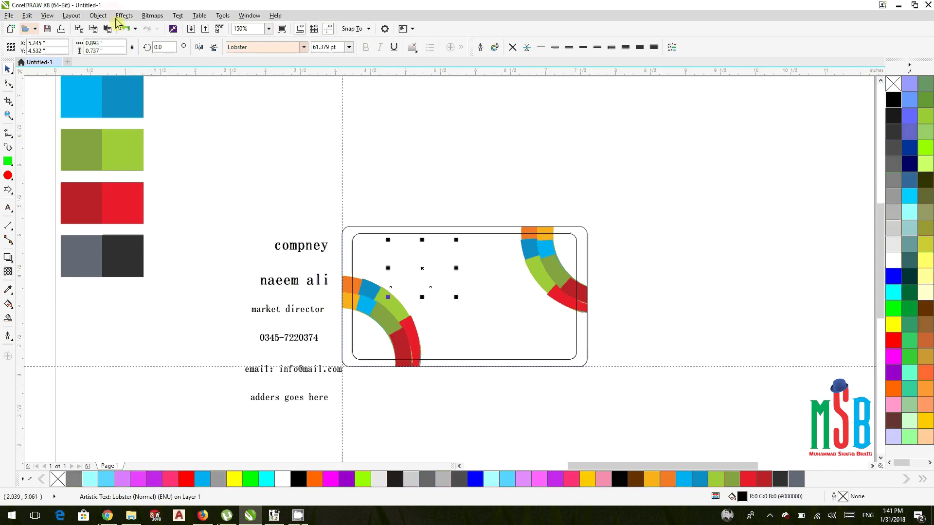
{"action": "left_click", "coordinate": [71, 16]}
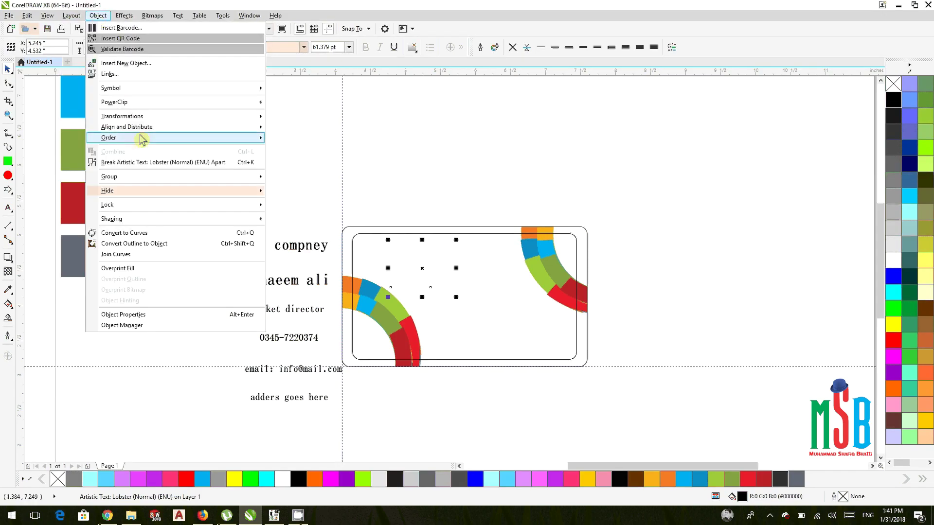
{"action": "mouse_move", "coordinate": [256, 138]}
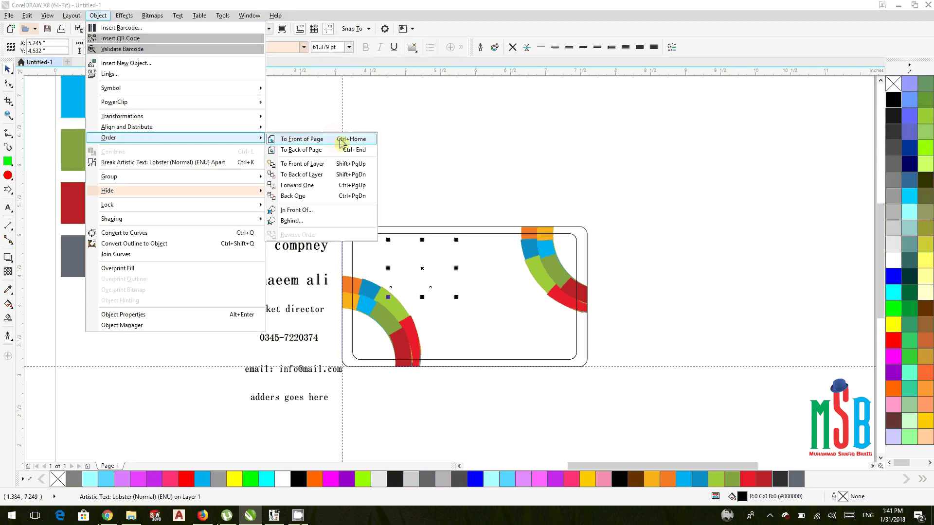
{"action": "left_click", "coordinate": [304, 140]}
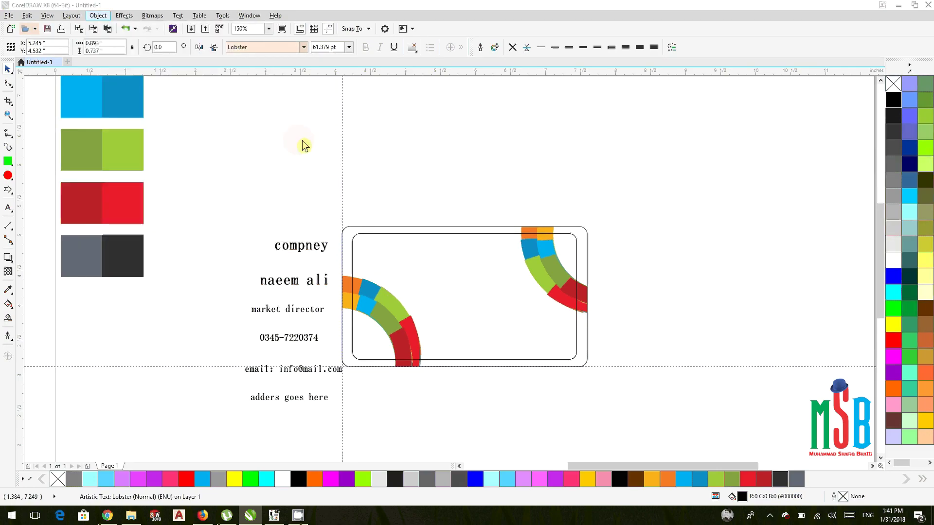
- Bring the six remaining text objects beside the card to the front of the page
{"action": "left_click_drag", "start_coordinate": [203, 166], "coordinate": [346, 422]}
{"action": "left_click", "coordinate": [71, 15]}
{"action": "mouse_move", "coordinate": [94, 18]}
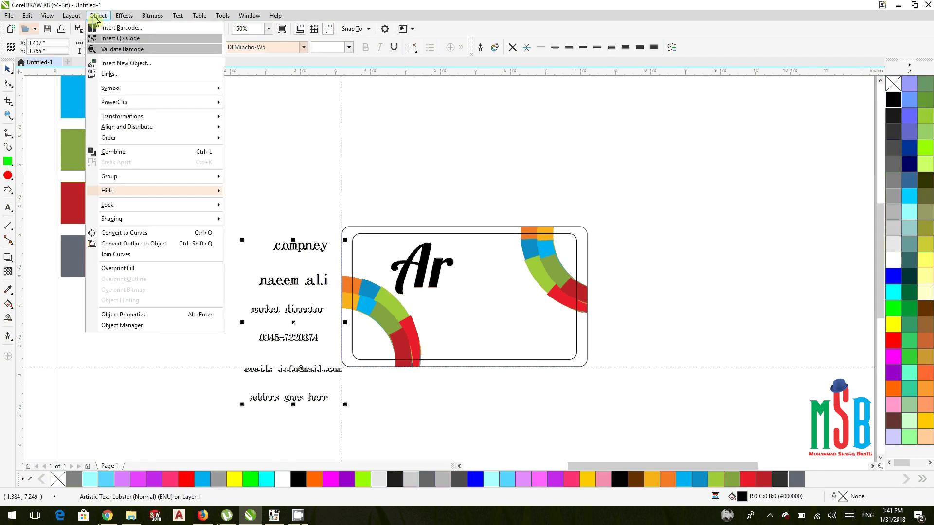
{"action": "mouse_move", "coordinate": [112, 137]}
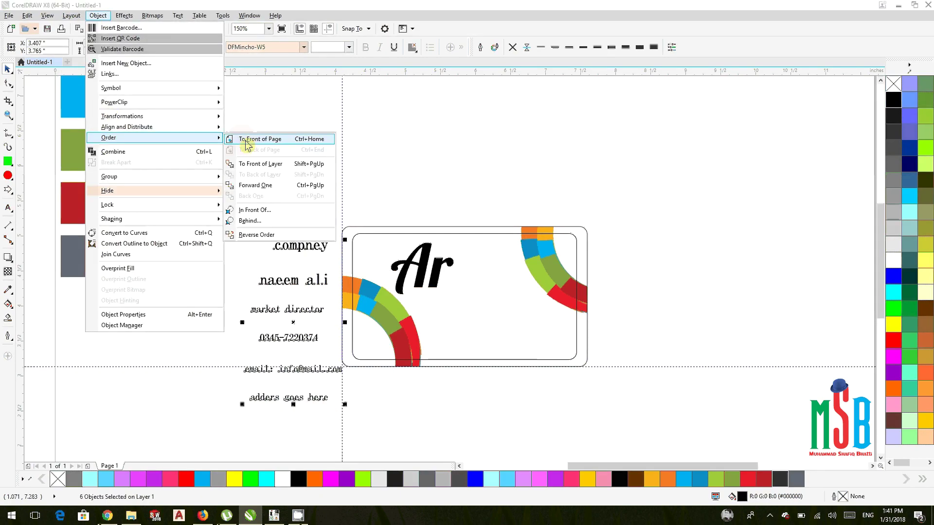
{"action": "left_click", "coordinate": [258, 141]}
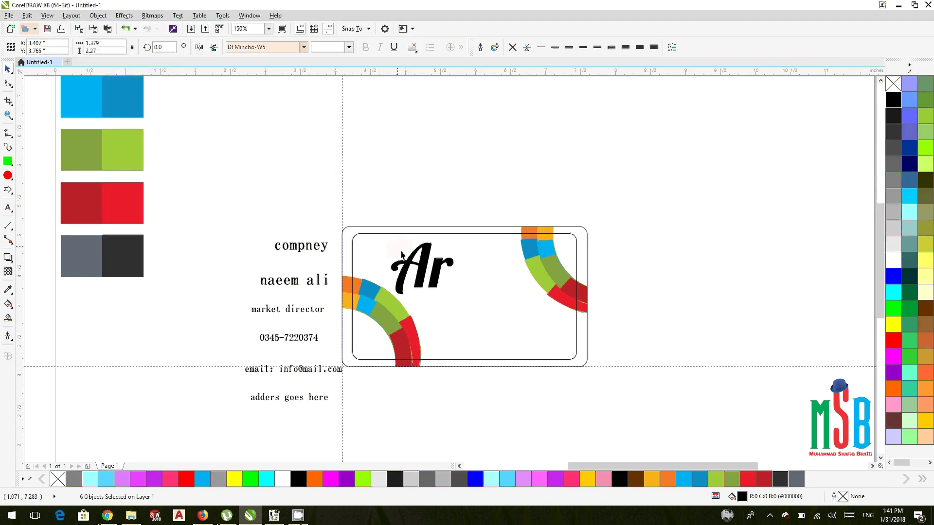
{"action": "left_click", "coordinate": [451, 321]}
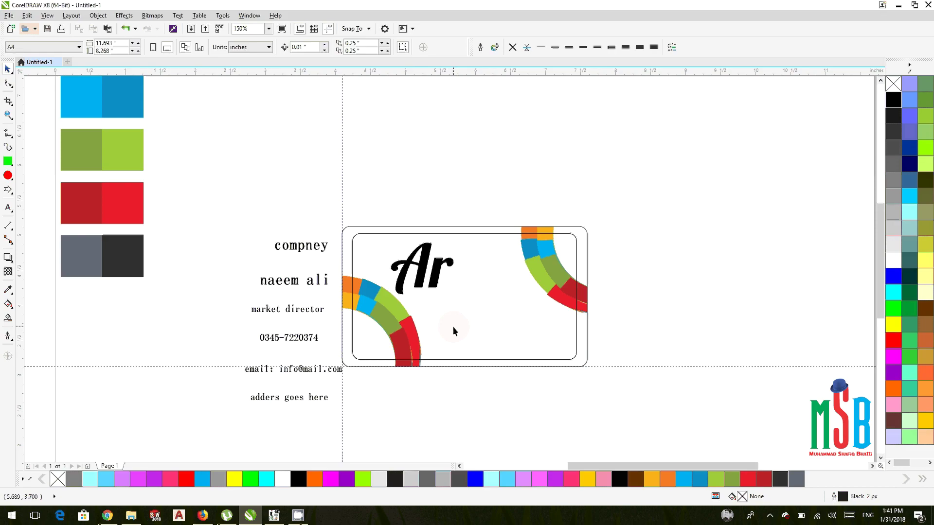
- Shift the "Ar" logo slightly up and left on the card and place the "compney" text directly beneath it
{"action": "left_click_drag", "start_coordinate": [422, 272], "coordinate": [411, 264]}
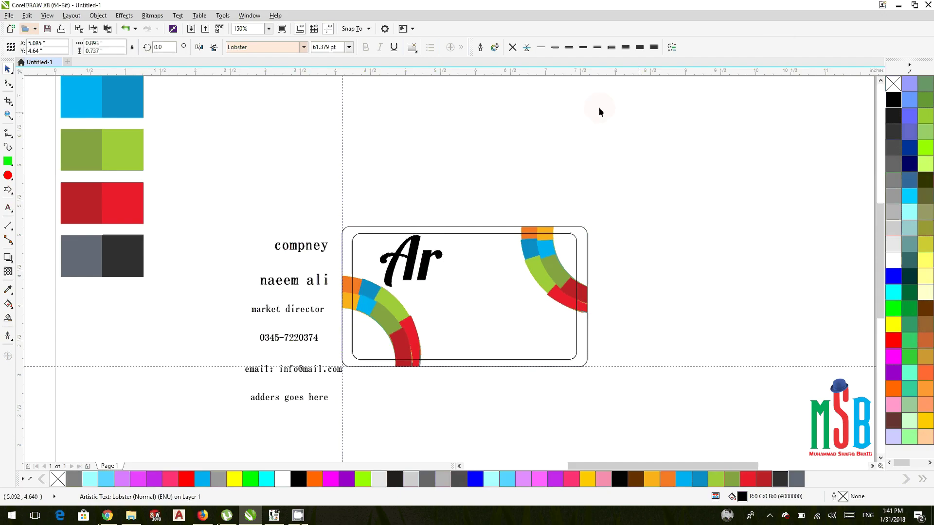
{"action": "left_click", "coordinate": [208, 228]}
{"action": "left_click_drag", "start_coordinate": [297, 251], "coordinate": [423, 292]}
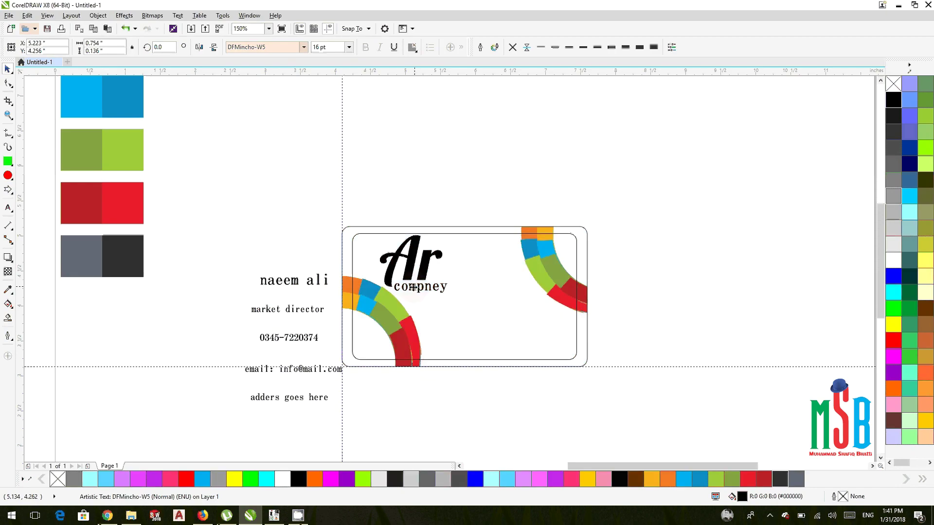
- Set the "compney" text's font to Copperplate Gothic Bold at 8 pt
{"action": "left_click", "coordinate": [304, 47]}
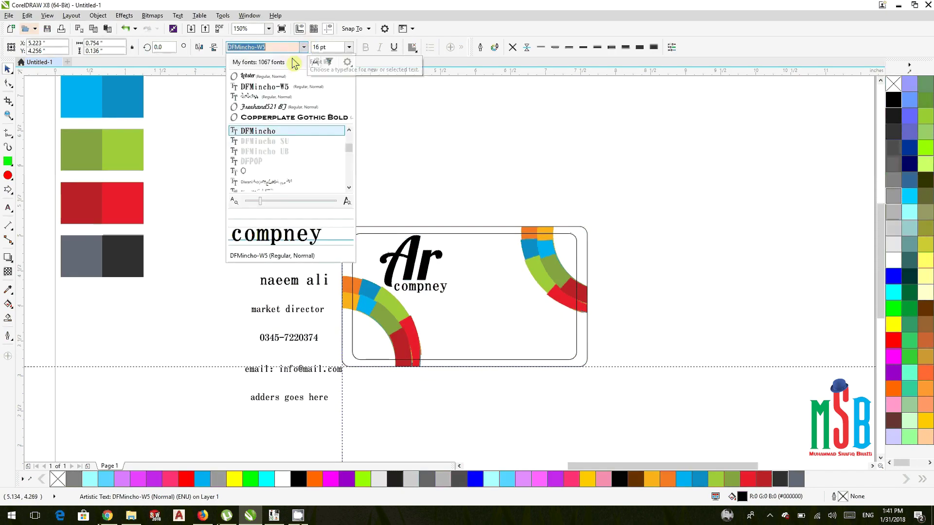
{"action": "left_click", "coordinate": [269, 117]}
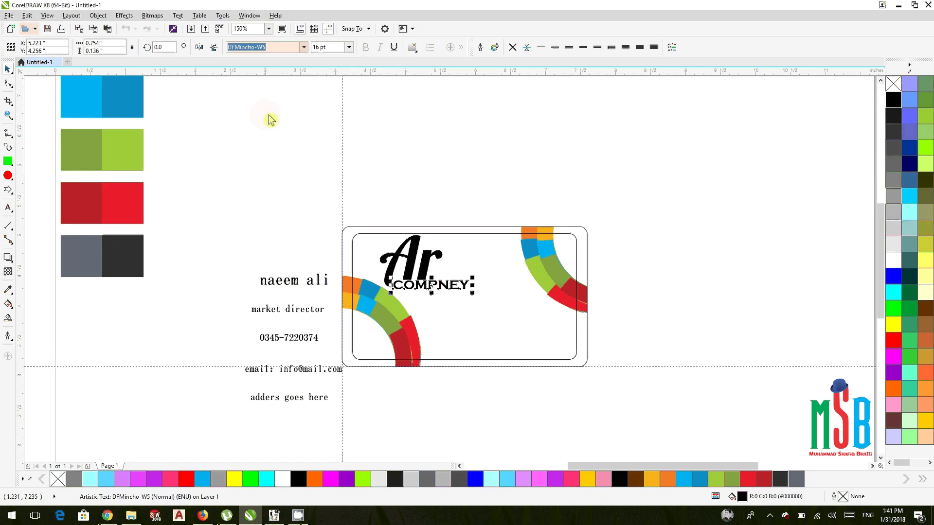
{"action": "left_click", "coordinate": [348, 47]}
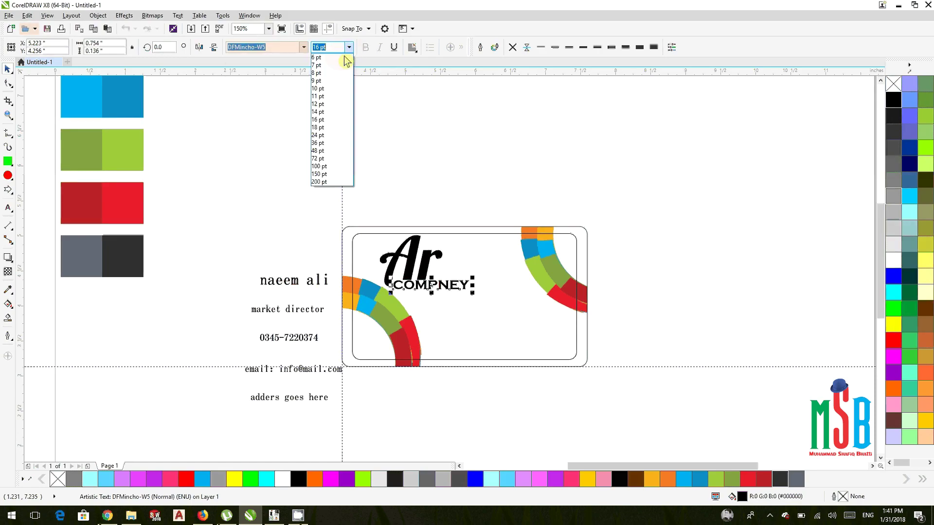
{"action": "left_click", "coordinate": [321, 73]}
- Tuck the "compney" text closely under the "Ar" logo and set its font size to 10 pt
{"action": "scroll", "coordinate": [447, 299], "scroll_direction": "up", "scroll_amount": 5}
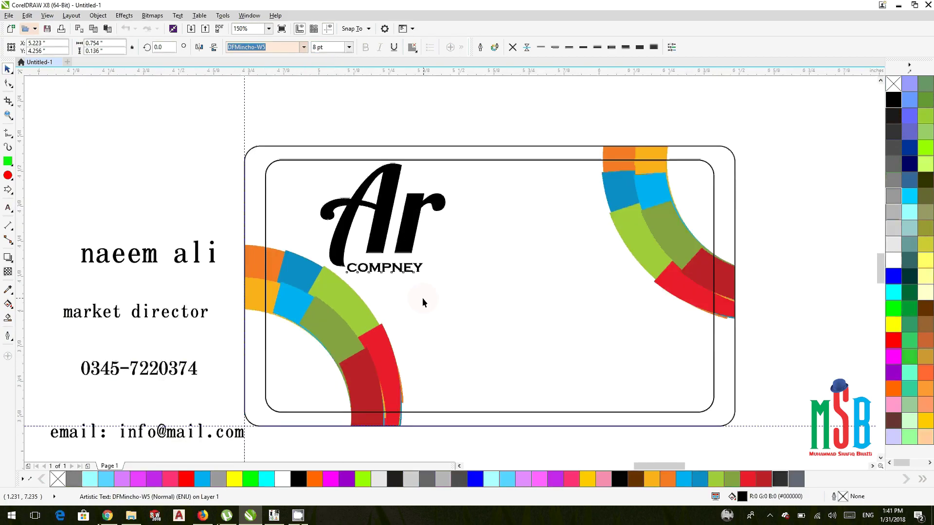
{"action": "left_click_drag", "start_coordinate": [329, 237], "coordinate": [324, 225]}
{"action": "left_click_drag", "start_coordinate": [420, 214], "coordinate": [485, 200]}
{"action": "scroll", "coordinate": [485, 200], "scroll_direction": "down", "scroll_amount": 2}
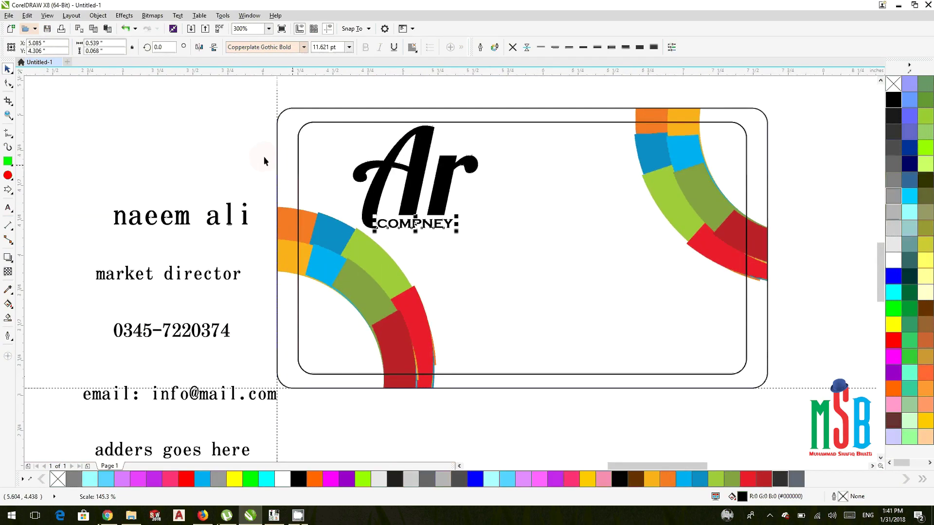
{"action": "scroll", "coordinate": [436, 218], "scroll_direction": "up", "scroll_amount": 1}
{"action": "left_click", "coordinate": [439, 232]}
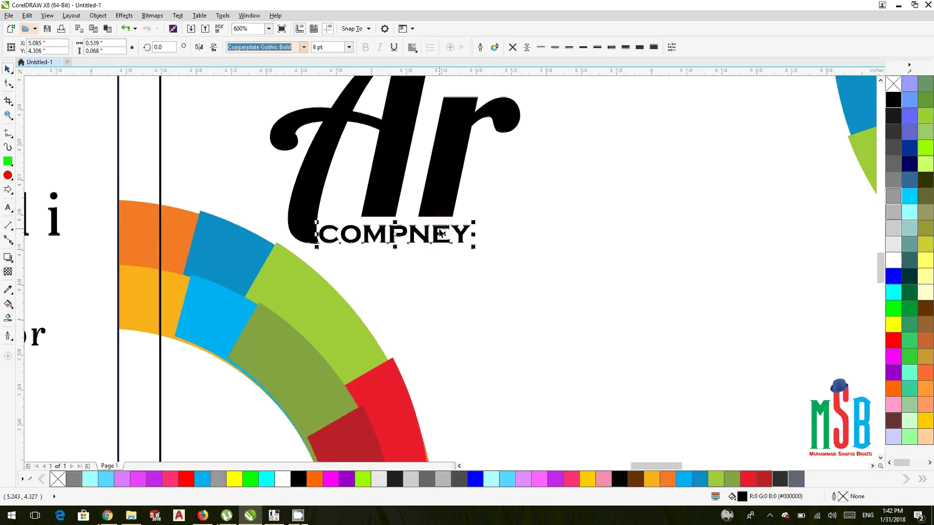
{"action": "scroll", "coordinate": [440, 233], "scroll_direction": "down", "scroll_amount": 1}
{"action": "scroll", "coordinate": [472, 223], "scroll_direction": "up", "scroll_amount": 2}
{"action": "left_click_drag", "start_coordinate": [471, 224], "coordinate": [548, 202]}
{"action": "left_click_drag", "start_coordinate": [338, 46], "coordinate": [302, 46]}
{"action": "type", "text": "10"}
{"action": "key", "text": "Return"}
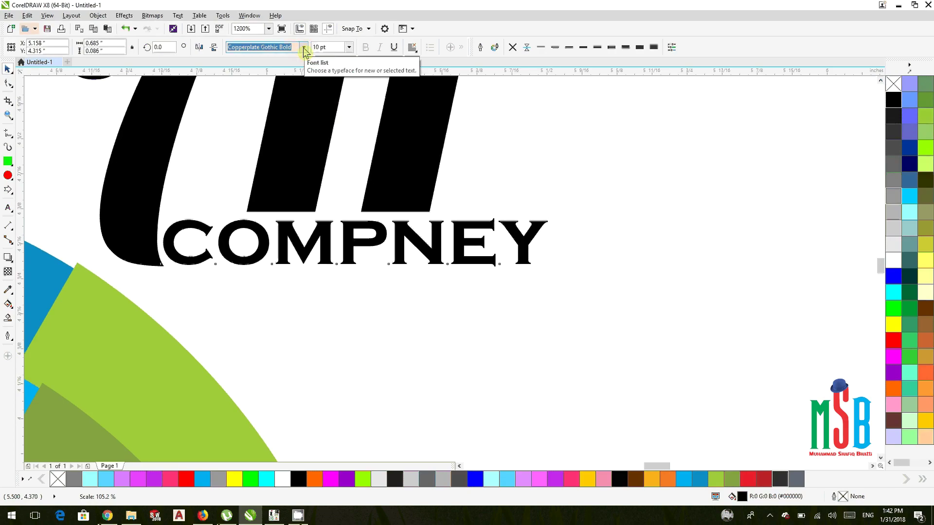
- Fill the "compney" text with blue and the "Ar" logo with red
{"action": "scroll", "coordinate": [611, 189], "scroll_direction": "down", "scroll_amount": 2}
{"action": "scroll", "coordinate": [610, 185], "scroll_direction": "down", "scroll_amount": 2}
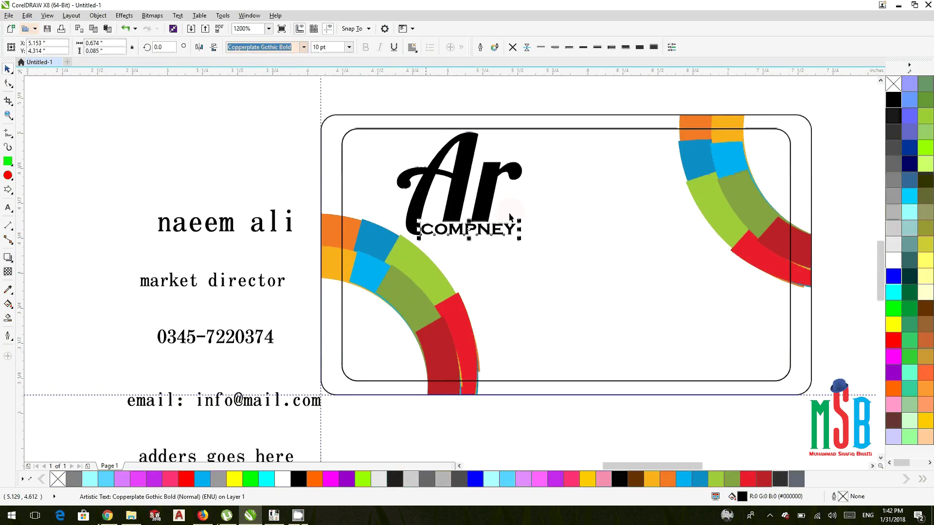
{"action": "left_click", "coordinate": [893, 276]}
{"action": "left_click", "coordinate": [620, 213]}
{"action": "left_click", "coordinate": [810, 243]}
{"action": "left_click", "coordinate": [480, 205]}
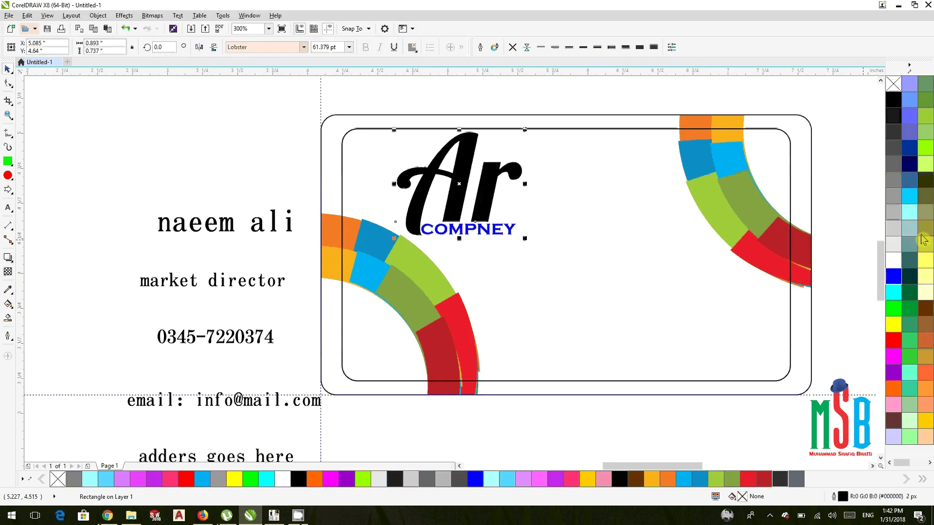
{"action": "left_click", "coordinate": [894, 341]}
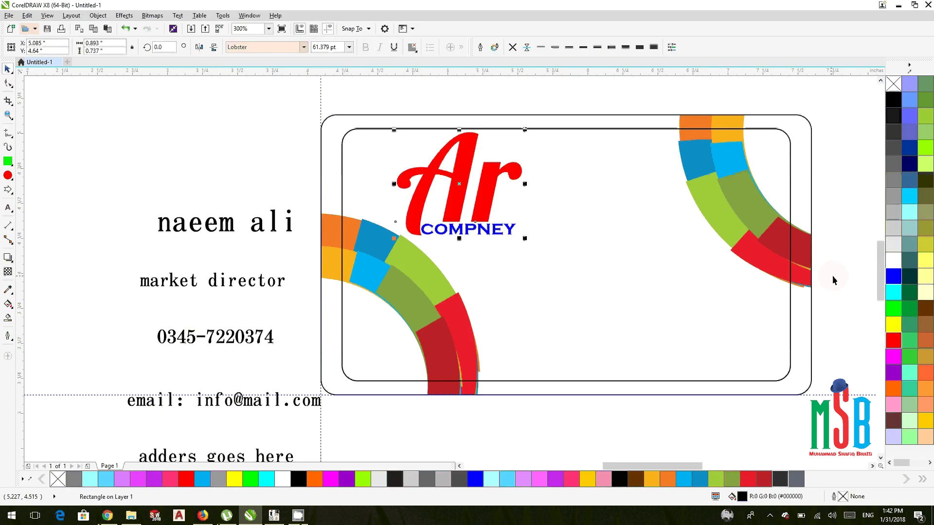
{"action": "left_click_drag", "start_coordinate": [832, 273], "coordinate": [796, 271]}
{"action": "left_click", "coordinate": [258, 252]}
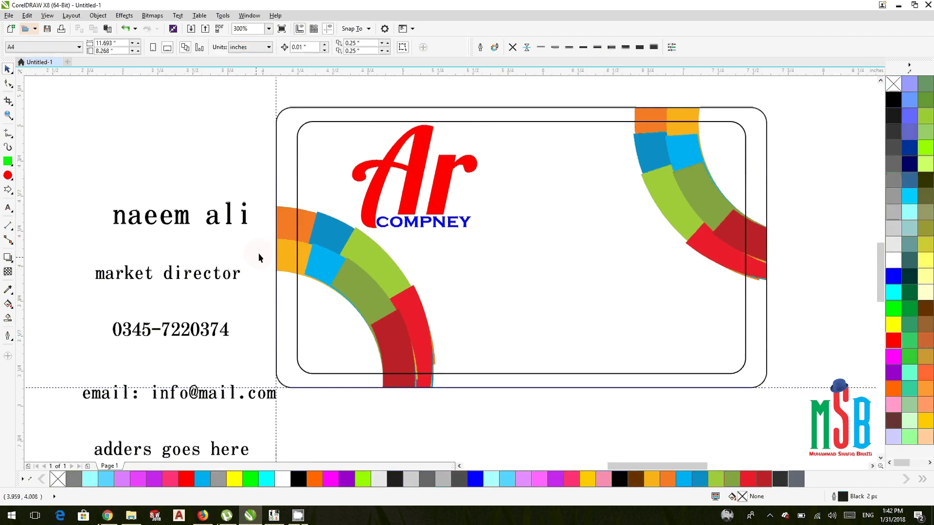
- Replace the first name in the person's name text beside the card with a different first name
{"action": "left_click", "coordinate": [414, 153]}
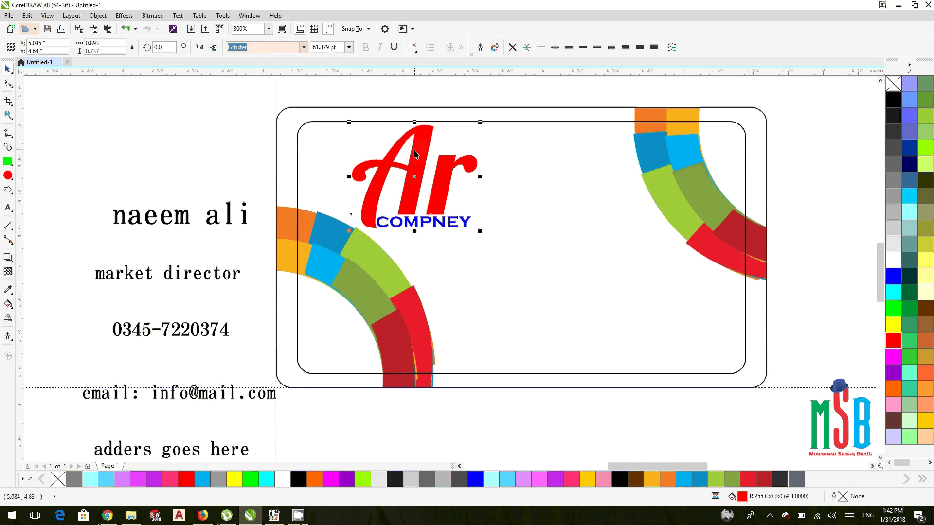
{"action": "double_click", "coordinate": [142, 216]}
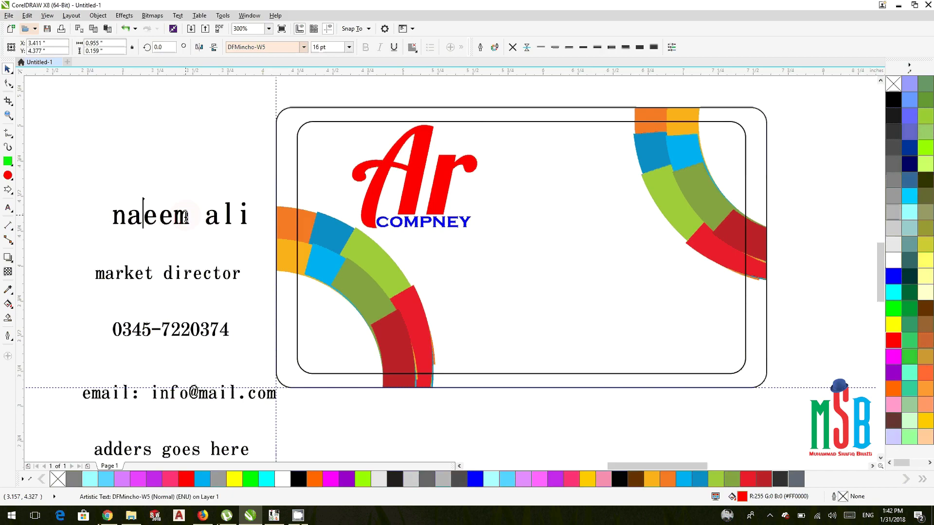
{"action": "left_click_drag", "start_coordinate": [190, 215], "coordinate": [116, 213]}
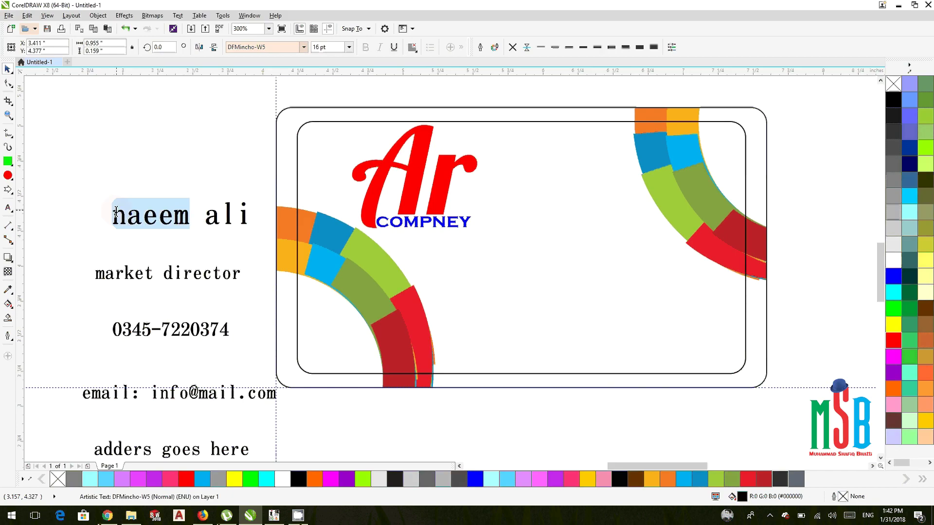
{"action": "type", "text": "A"}
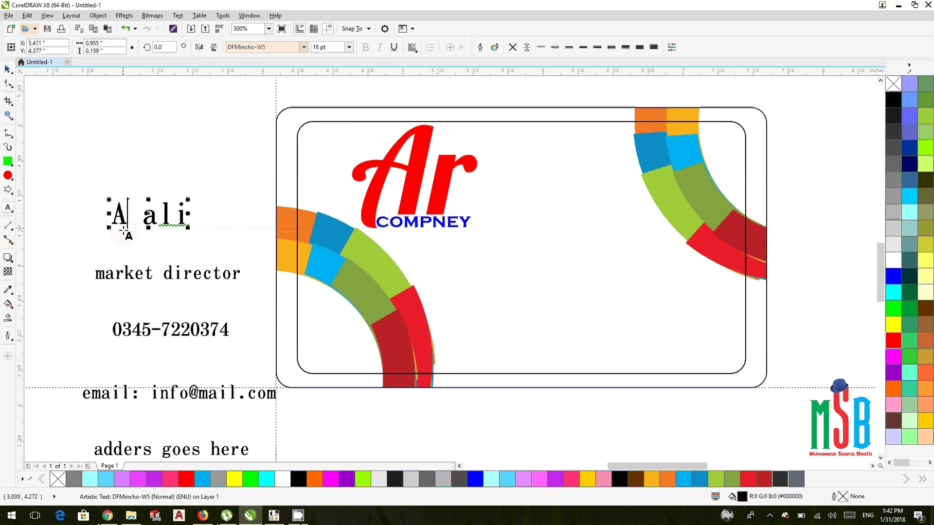
{"action": "type", "text": "zmat"}
{"action": "key", "text": "Escape"}
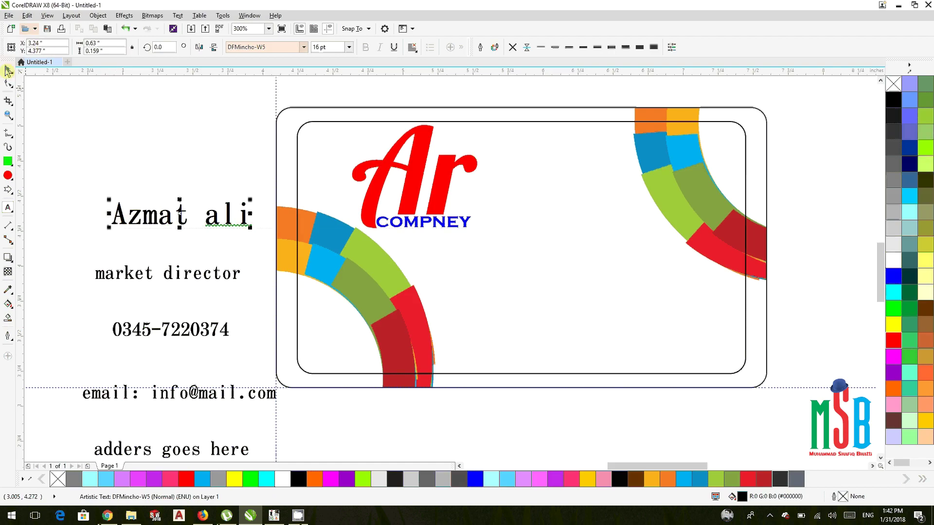
{"action": "left_click", "coordinate": [70, 121]}
{"action": "left_click", "coordinate": [8, 83]}
{"action": "left_click", "coordinate": [114, 131]}
{"action": "left_click", "coordinate": [8, 189]}
{"action": "key", "text": "space"}
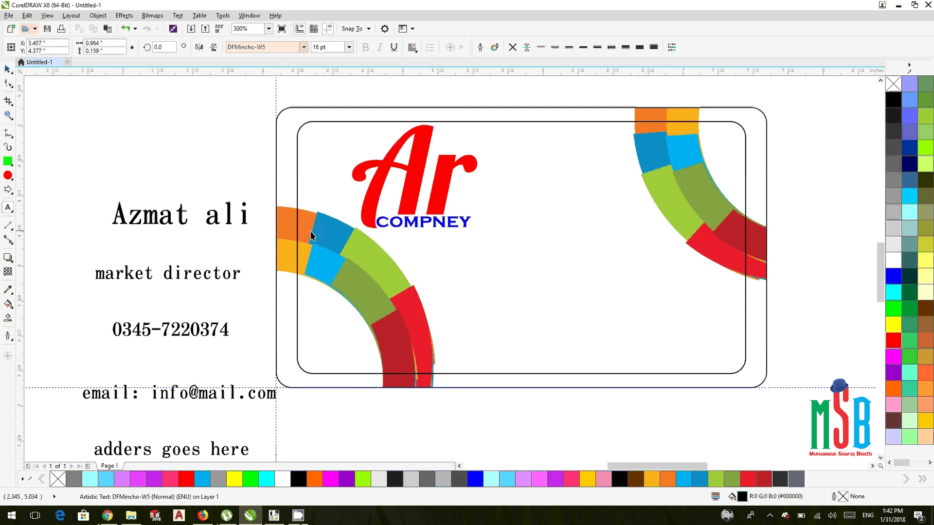
- Draw a rectangle about 1.8 by 0.209 in below the company name and round its corners to about 0.064 in
{"action": "key", "text": "Escape"}
{"action": "left_click", "coordinate": [10, 163]}
{"action": "left_click_drag", "start_coordinate": [424, 247], "coordinate": [676, 277]}
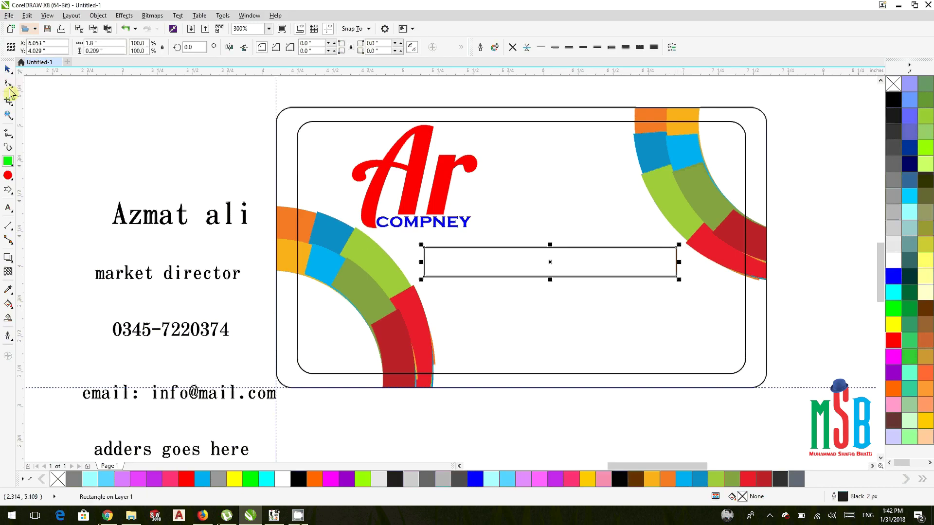
{"action": "left_click", "coordinate": [8, 84]}
{"action": "left_click_drag", "start_coordinate": [424, 248], "coordinate": [436, 252]}
- Fill the rounded rectangle with cyan and remove its outline
{"action": "left_click", "coordinate": [7, 68]}
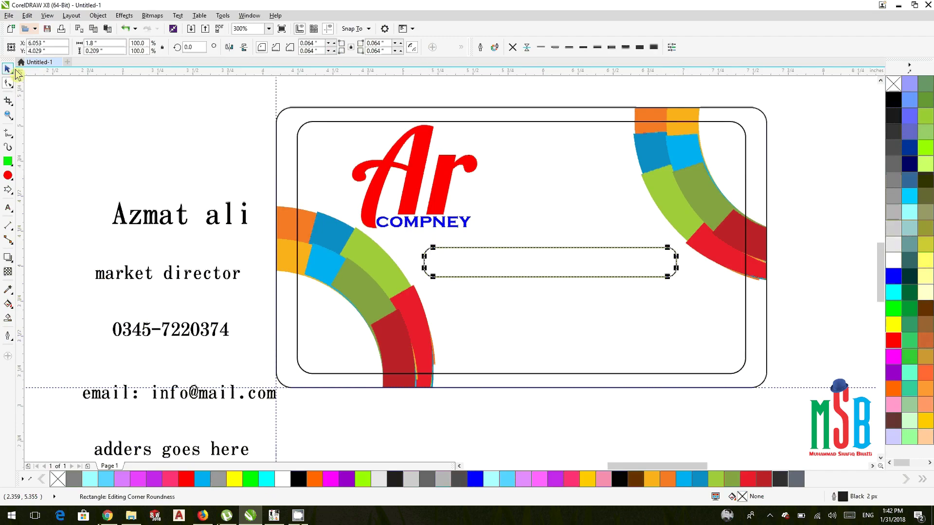
{"action": "left_click", "coordinate": [893, 292]}
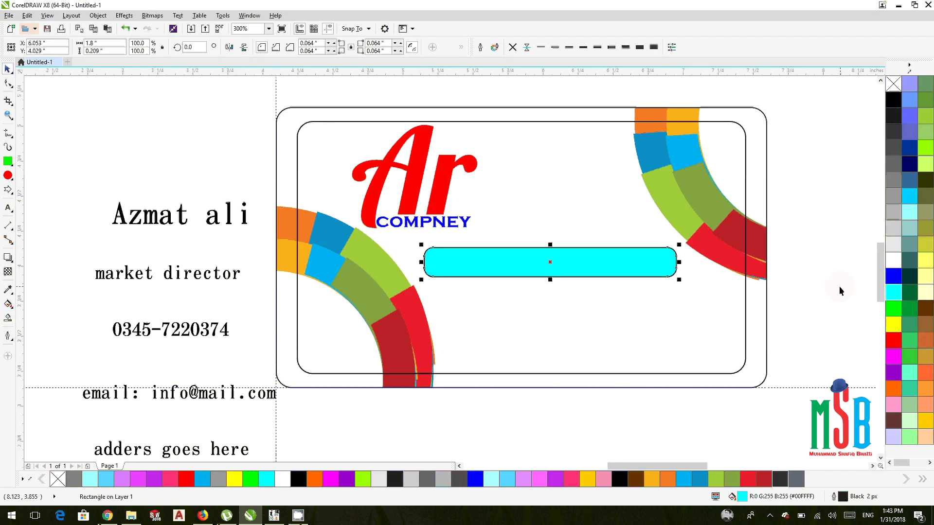
{"action": "left_click", "coordinate": [512, 47]}
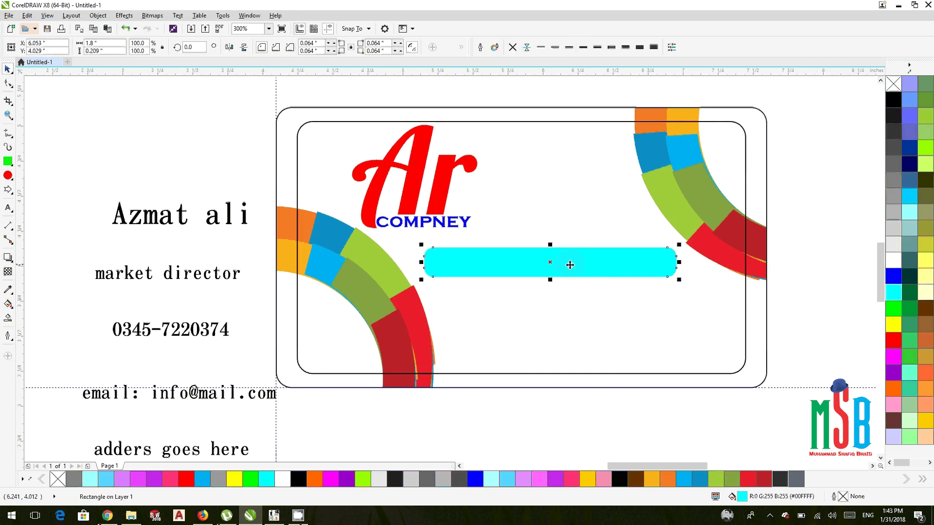
- Create a scaled-down copy of the cyan bar, about 1.776 by 0.056 in, inside its lower part, fill it white, and reselect the cyan bar
{"action": "scroll", "coordinate": [570, 265], "scroll_direction": "up", "scroll_amount": 2}
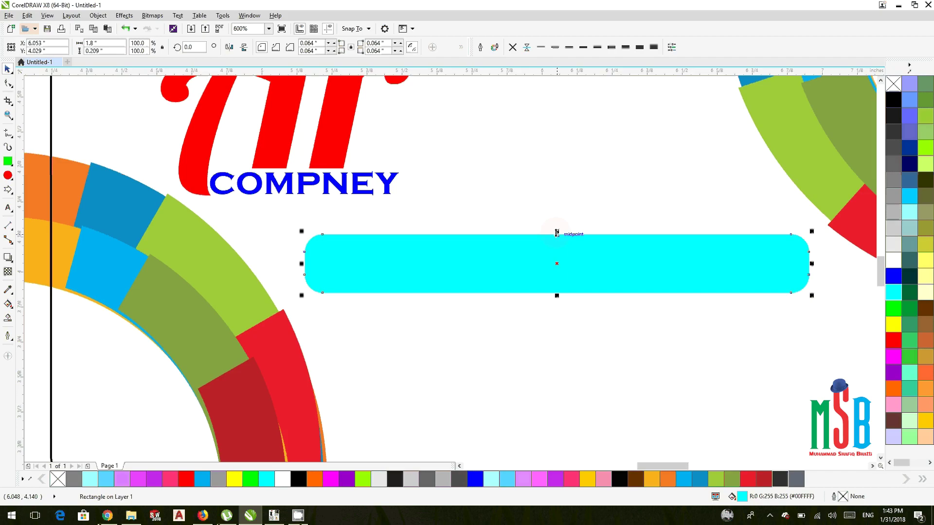
{"action": "left_click_drag", "start_coordinate": [557, 232], "coordinate": [559, 287]}
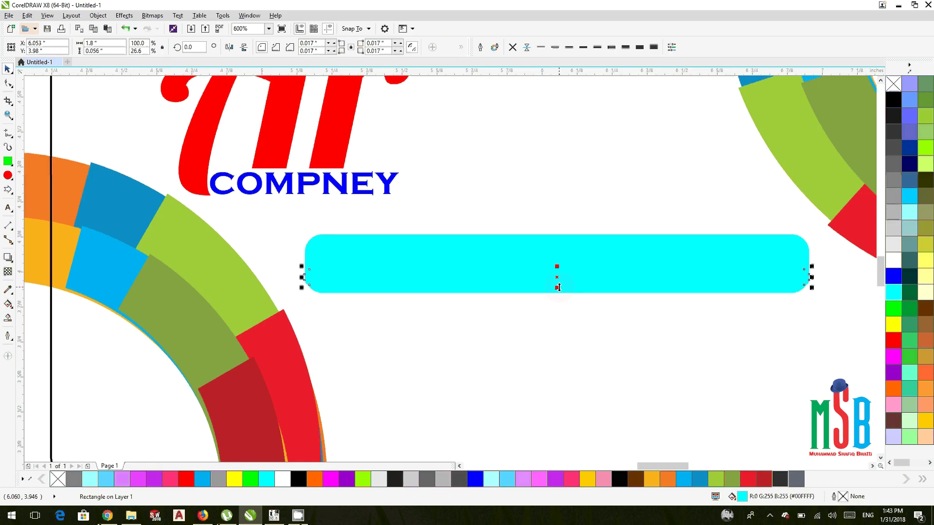
{"action": "scroll", "coordinate": [809, 271], "scroll_direction": "up", "scroll_amount": 1}
{"action": "left_click_drag", "start_coordinate": [814, 288], "coordinate": [805, 287]}
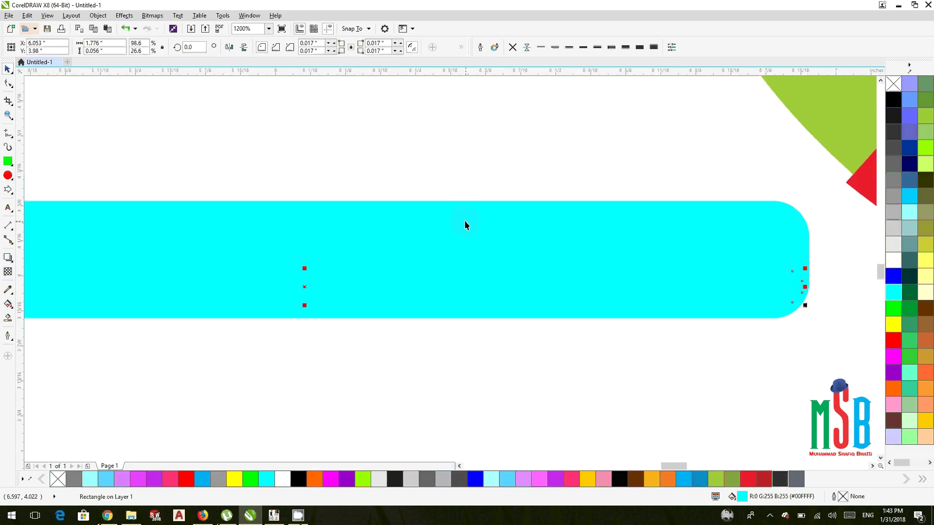
{"action": "left_click", "coordinate": [893, 260]}
{"action": "scroll", "coordinate": [741, 260], "scroll_direction": "up", "scroll_amount": 1}
{"action": "scroll", "coordinate": [741, 261], "scroll_direction": "down", "scroll_amount": 2}
{"action": "left_click", "coordinate": [670, 248]}
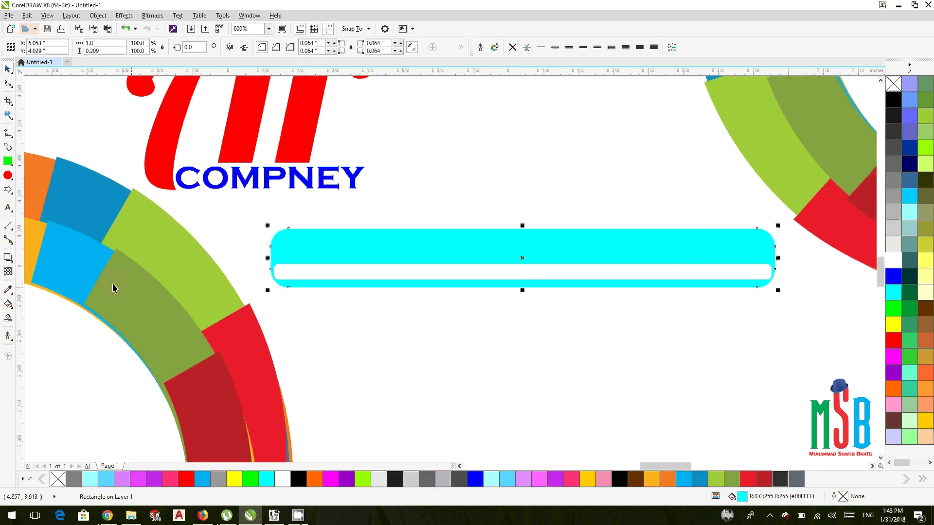
{"action": "left_click", "coordinate": [11, 260]}
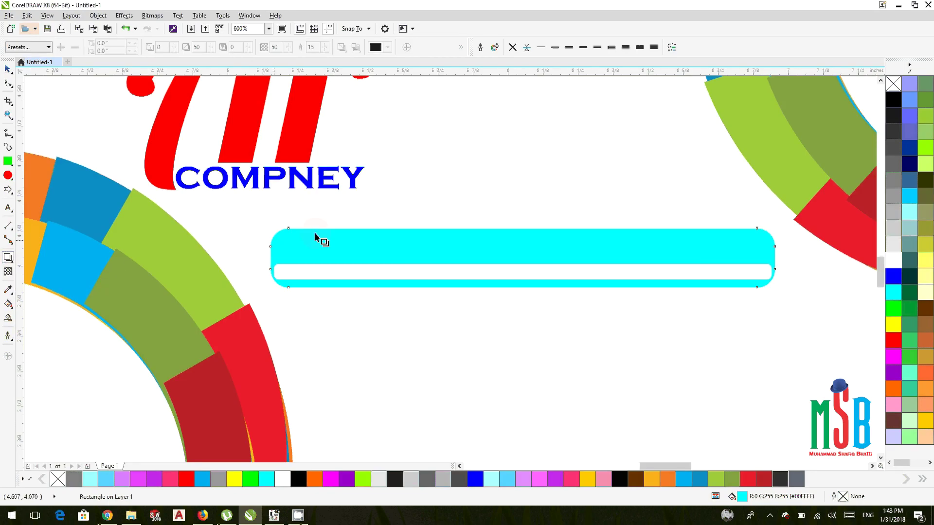
{"action": "scroll", "coordinate": [469, 201], "scroll_direction": "down", "scroll_amount": 1}
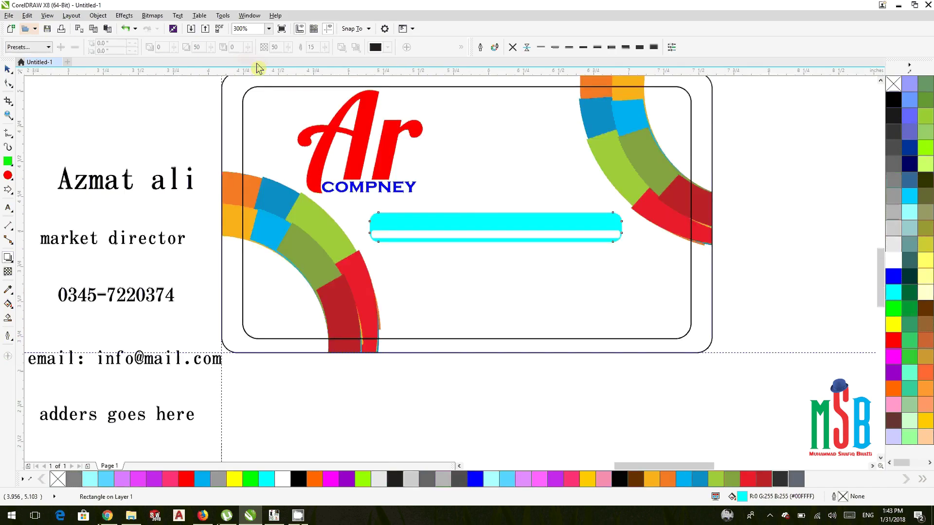
{"action": "left_click", "coordinate": [444, 237]}
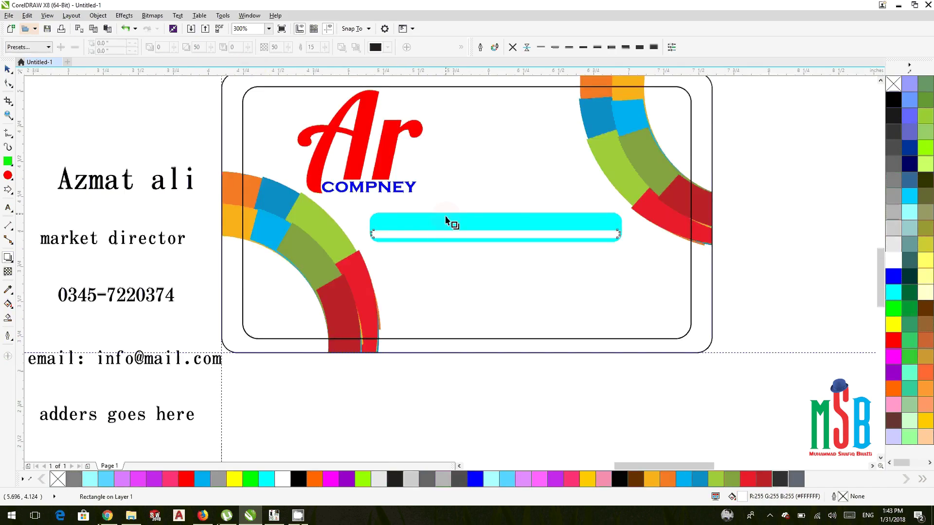
{"action": "left_click_drag", "start_coordinate": [495, 230], "coordinate": [510, 184]}
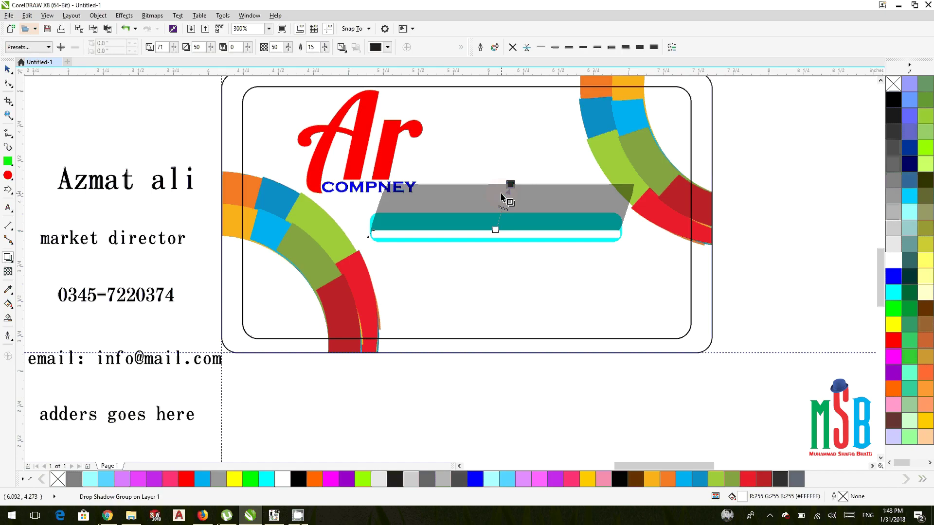
{"action": "left_click", "coordinate": [8, 72]}
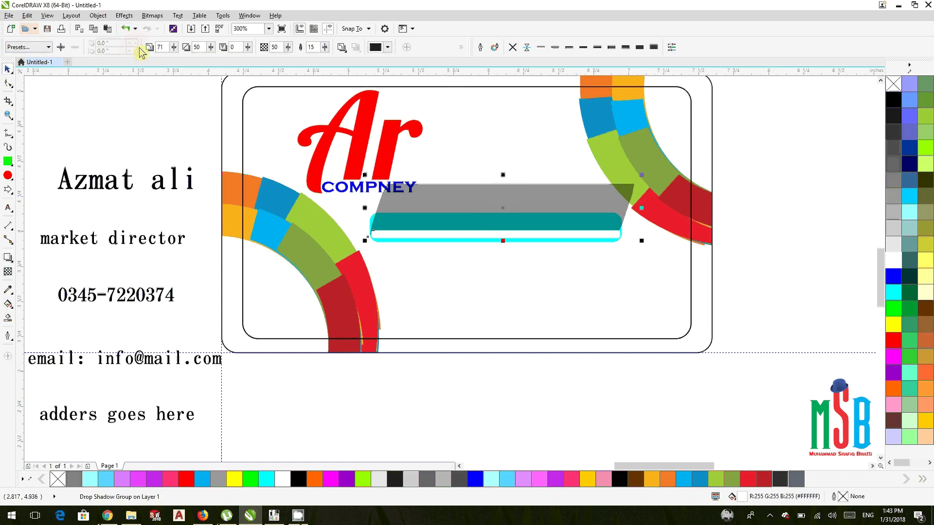
{"action": "left_click", "coordinate": [127, 30]}
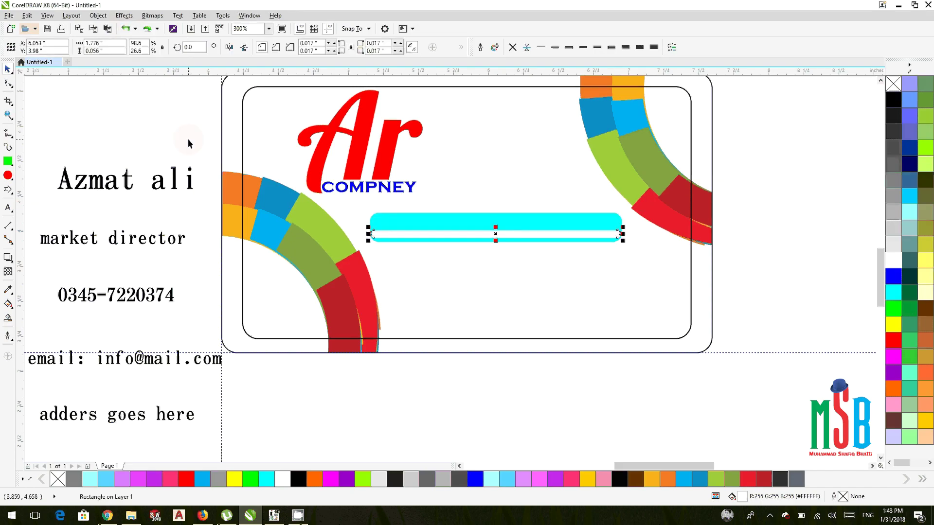
- Blend the cyan bar with the white strip inside it using 20 blend steps, and deselect the result
{"action": "left_click", "coordinate": [8, 258]}
{"action": "right_click", "coordinate": [11, 261]}
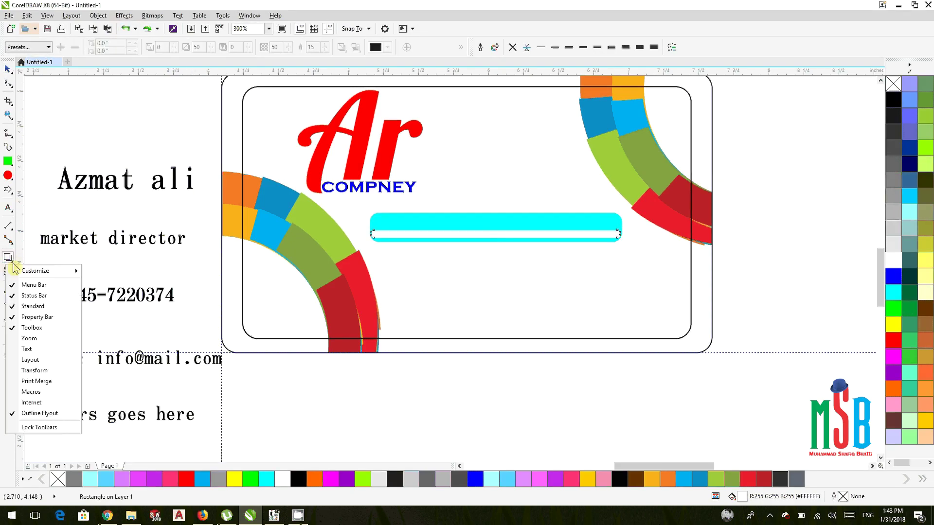
{"action": "left_click", "coordinate": [11, 261]}
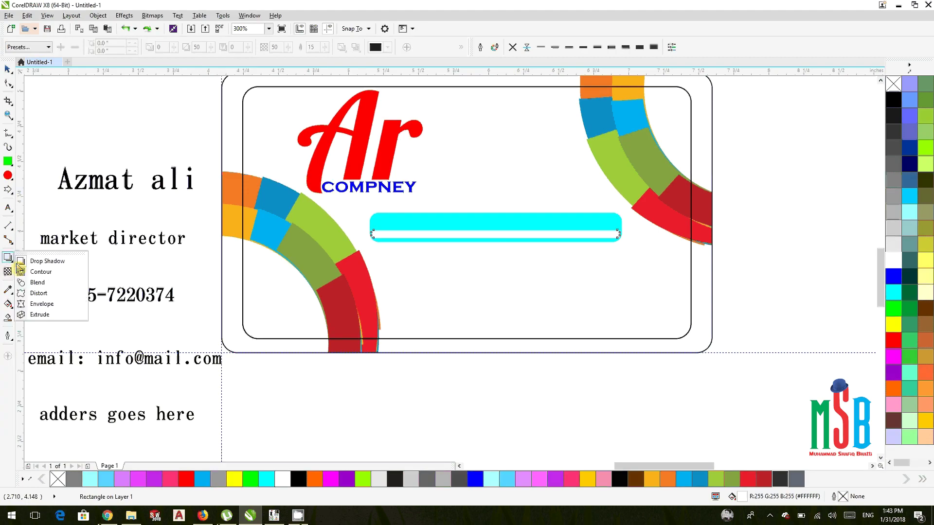
{"action": "left_click", "coordinate": [38, 283]}
{"action": "left_click", "coordinate": [494, 225]}
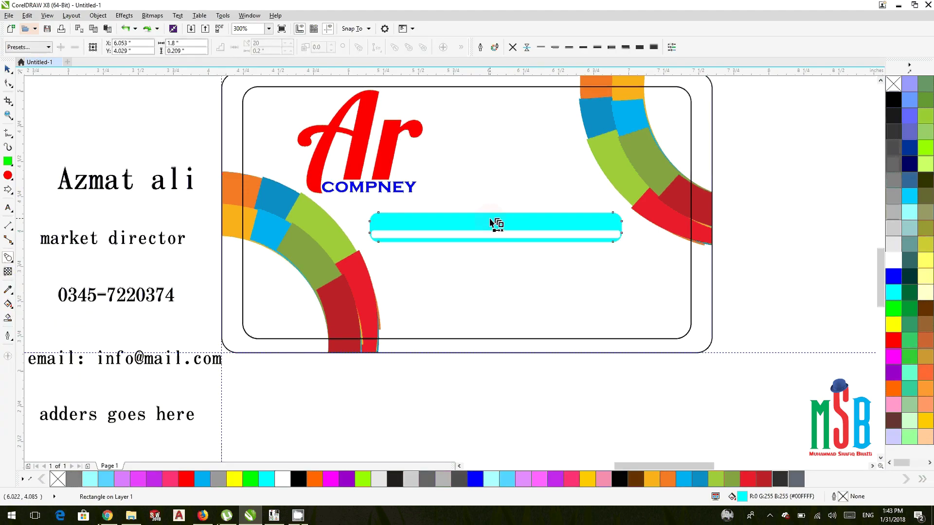
{"action": "left_click_drag", "start_coordinate": [492, 235], "coordinate": [493, 236]}
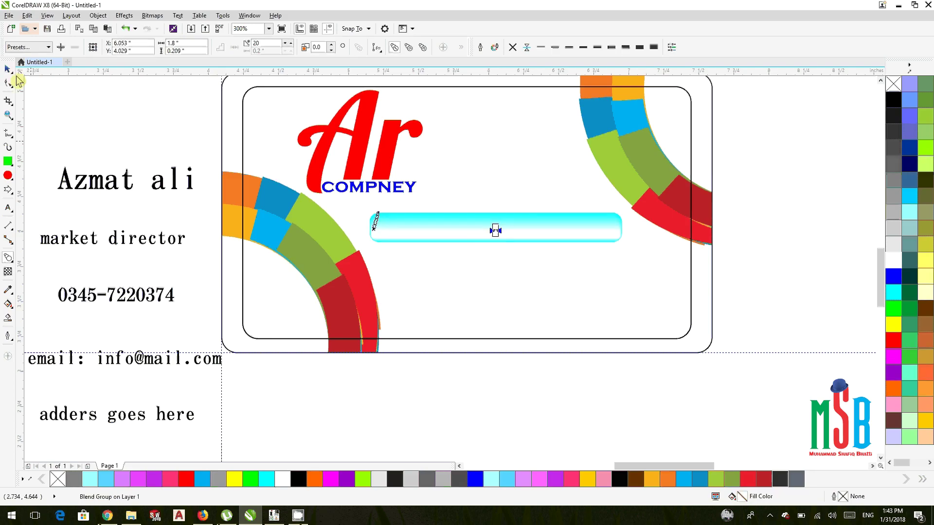
{"action": "left_click", "coordinate": [8, 69]}
{"action": "left_click", "coordinate": [663, 306]}
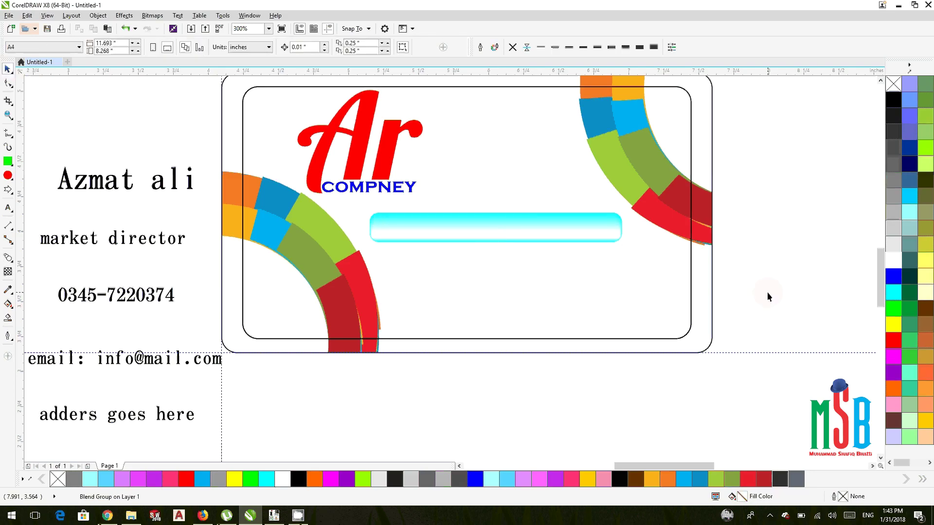
- Place a copy of the thin inner strip below the bar, fill it blue and stretch its height to about 0.075 in
{"action": "left_click_drag", "start_coordinate": [514, 236], "coordinate": [529, 265]}
{"action": "left_click", "coordinate": [893, 276]}
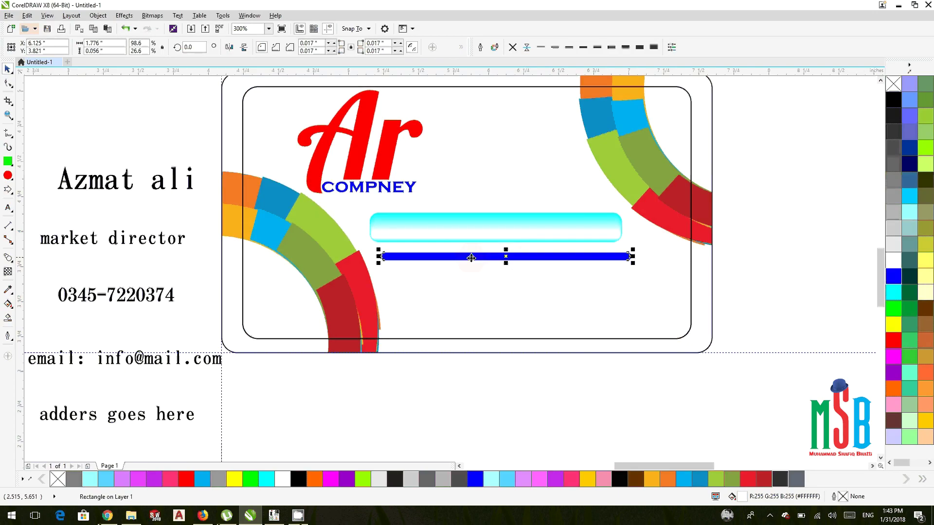
{"action": "scroll", "coordinate": [471, 257], "scroll_direction": "up", "scroll_amount": 1}
{"action": "scroll", "coordinate": [491, 258], "scroll_direction": "up", "scroll_amount": 1}
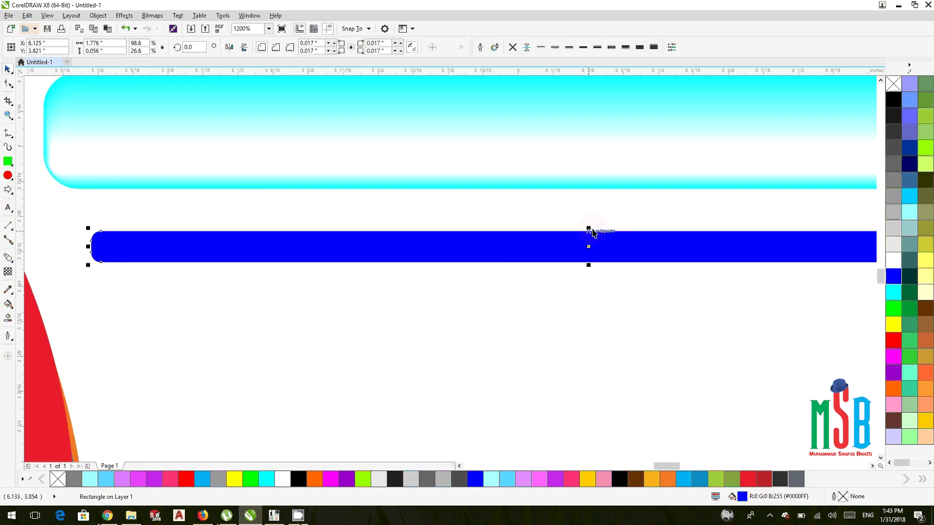
{"action": "left_click_drag", "start_coordinate": [588, 229], "coordinate": [589, 217]}
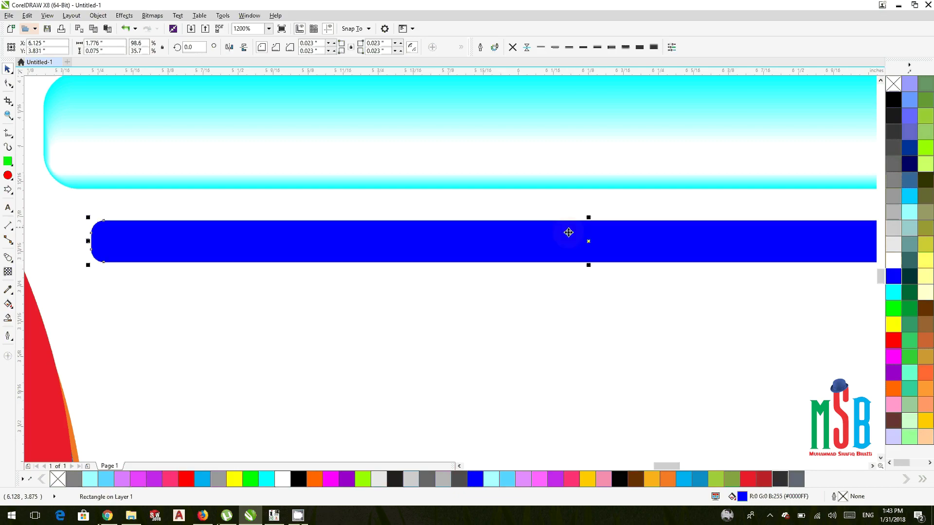
- Apply a vertical linear transparency to the blue strip so it fades out toward its lower edge, starting slightly above the upper edge
{"action": "left_click", "coordinate": [8, 271]}
{"action": "left_click_drag", "start_coordinate": [608, 223], "coordinate": [606, 259]}
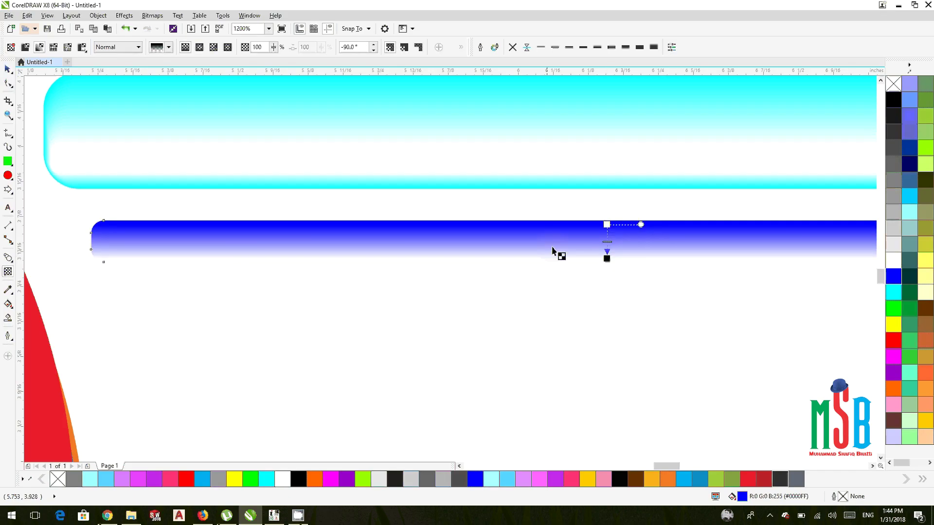
{"action": "left_click_drag", "start_coordinate": [605, 224], "coordinate": [606, 213]}
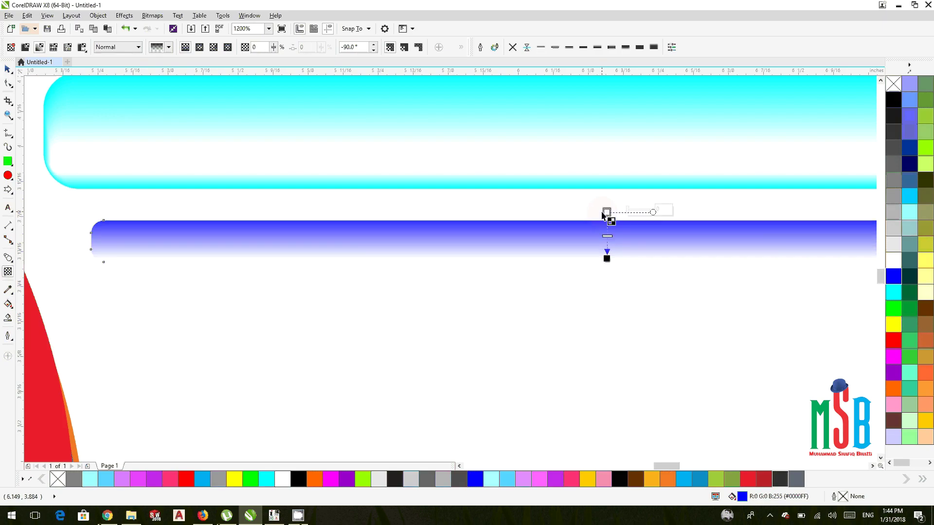
{"action": "key", "text": "space"}
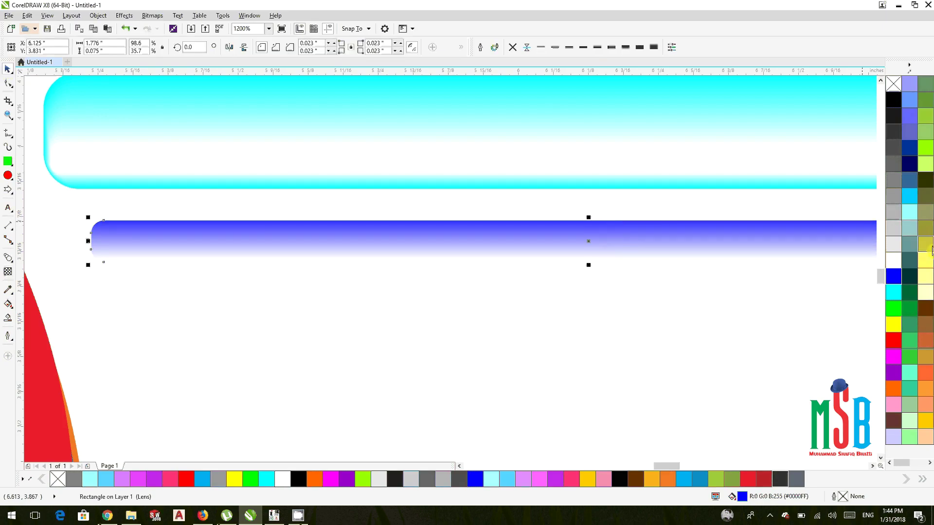
- Move the faded strip onto the upper part of the cyan bar, fill it white and centre it horizontally on the bar
{"action": "left_click_drag", "start_coordinate": [613, 243], "coordinate": [553, 105]}
{"action": "scroll", "coordinate": [575, 191], "scroll_direction": "down", "scroll_amount": 1}
{"action": "scroll", "coordinate": [619, 277], "scroll_direction": "up", "scroll_amount": 1}
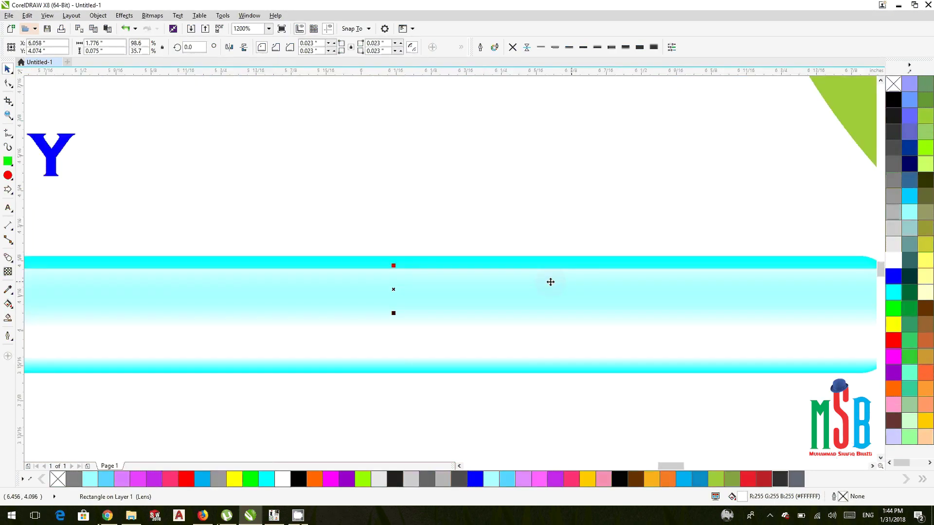
{"action": "left_click_drag", "start_coordinate": [391, 287], "coordinate": [392, 287]}
{"action": "scroll", "coordinate": [483, 287], "scroll_direction": "down", "scroll_amount": 1}
{"action": "scroll", "coordinate": [586, 298], "scroll_direction": "down", "scroll_amount": 1}
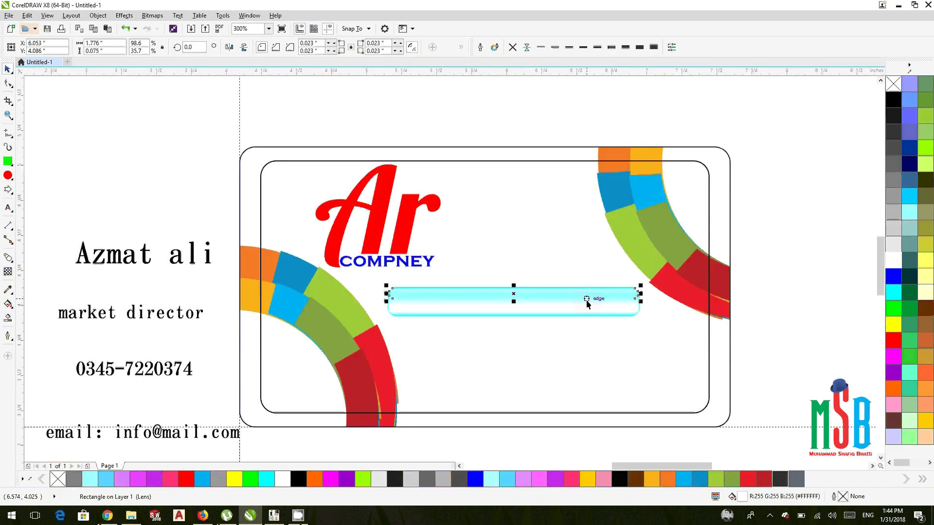
{"action": "left_click_drag", "start_coordinate": [585, 298], "coordinate": [569, 315]}
{"action": "left_click", "coordinate": [754, 262]}
{"action": "left_click_drag", "start_coordinate": [719, 209], "coordinate": [362, 338]}
{"action": "key", "text": "ctrl+z"}
{"action": "key", "text": "ctrl+z"}
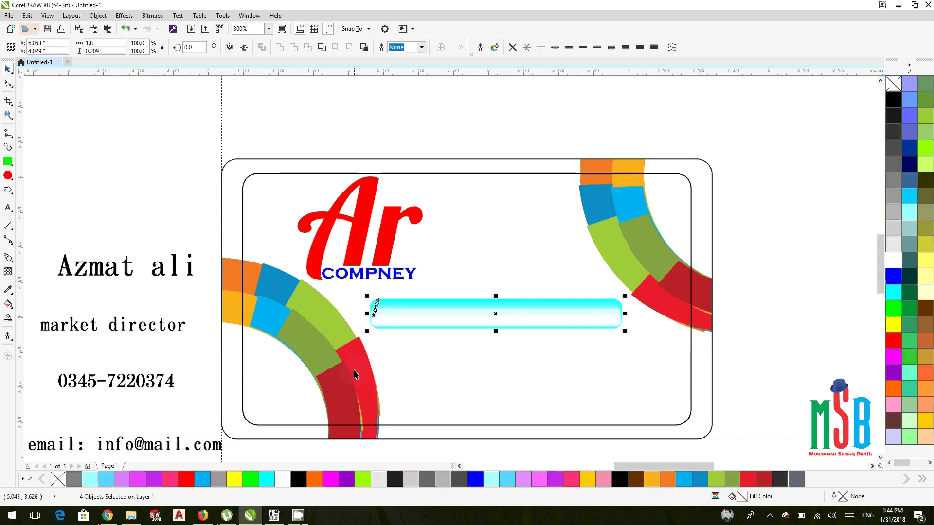
{"action": "key", "text": "ctrl+shift+z"}
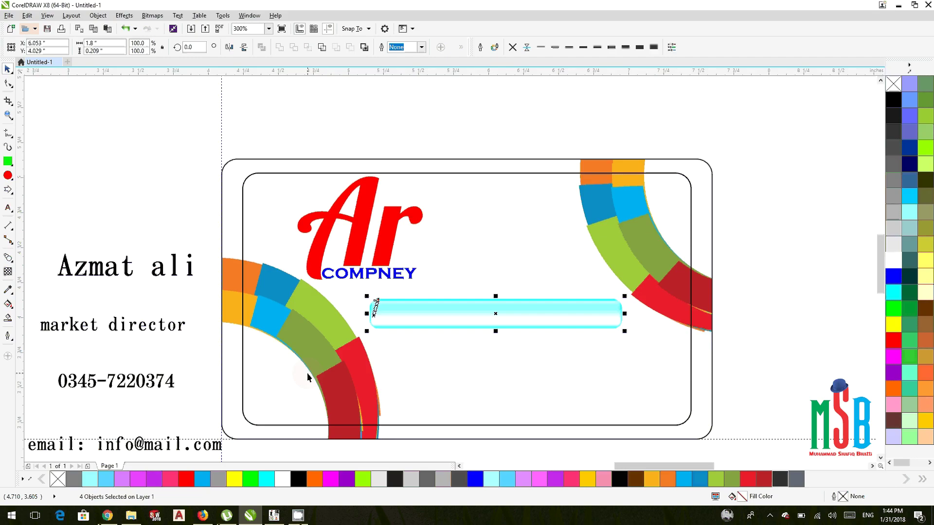
{"action": "left_click", "coordinate": [746, 308]}
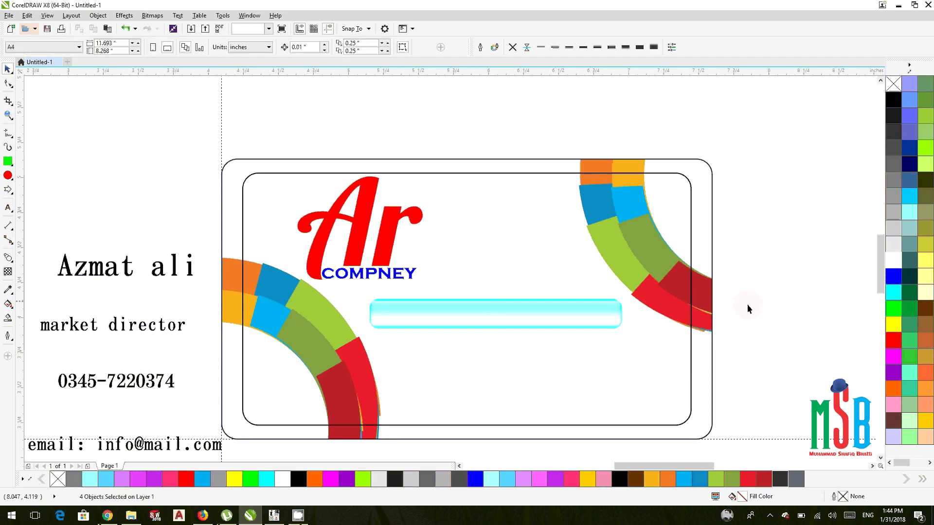
- Fill the blended cyan bar with red and deselect it
{"action": "scroll", "coordinate": [605, 330], "scroll_direction": "up", "scroll_amount": 2}
{"action": "left_click", "coordinate": [606, 324]}
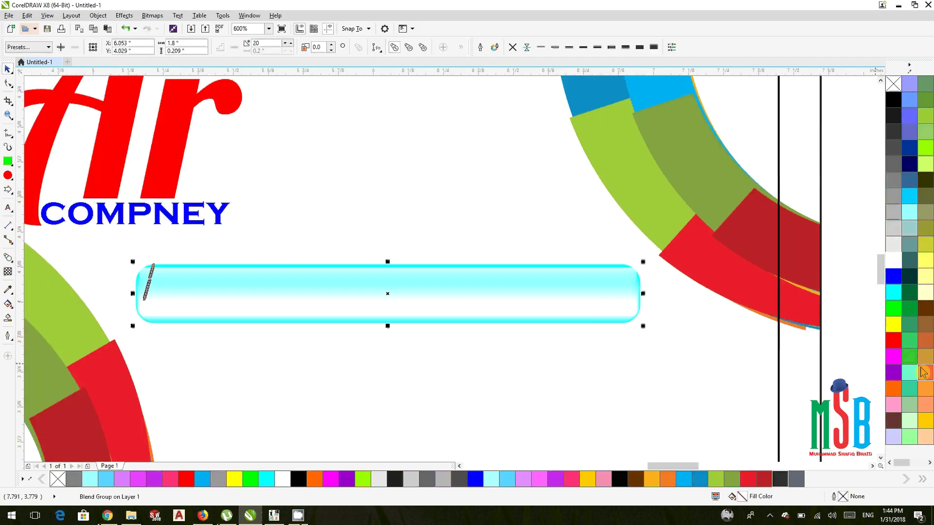
{"action": "left_click", "coordinate": [894, 342]}
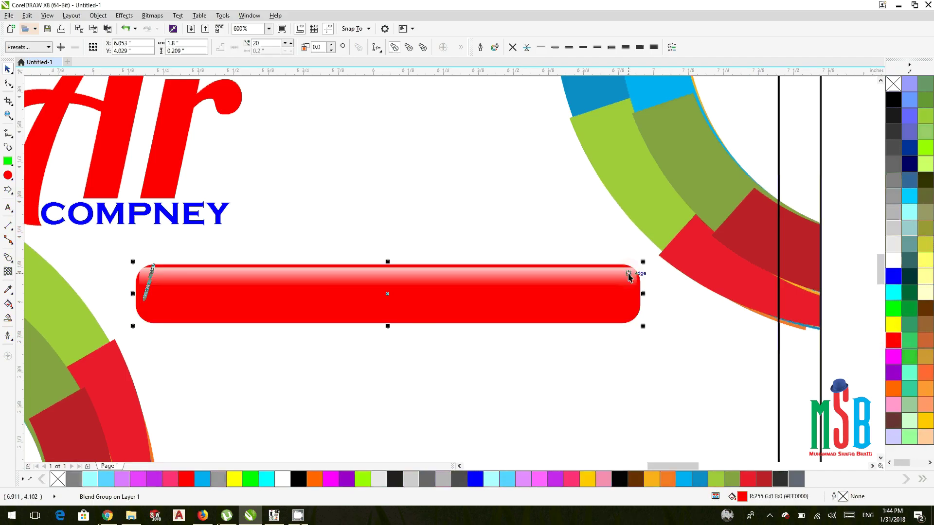
{"action": "left_click", "coordinate": [677, 313]}
- Round the white highlight's corners to about 0.037 in to follow the bar's ends, and deselect it
{"action": "left_click", "coordinate": [635, 274]}
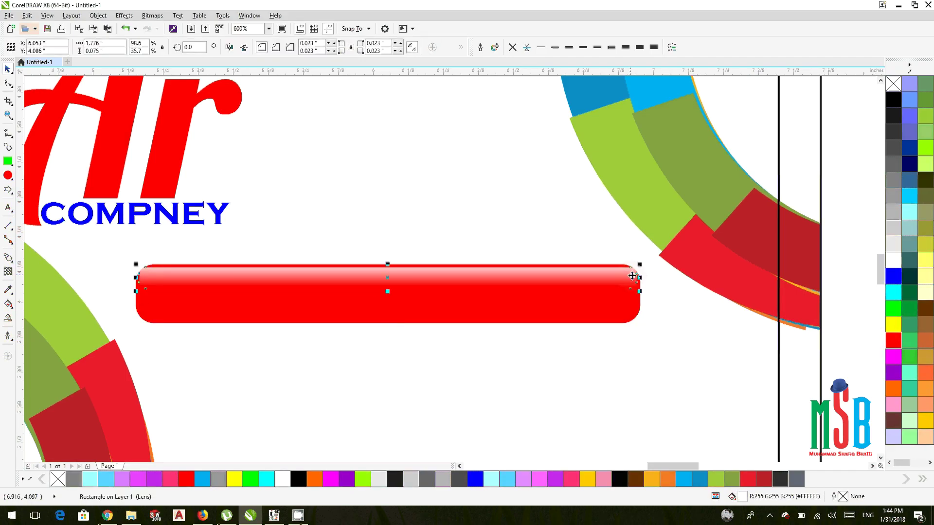
{"action": "scroll", "coordinate": [60, 127], "scroll_direction": "down", "scroll_amount": 3}
{"action": "key", "text": "F10"}
{"action": "scroll", "coordinate": [88, 224], "scroll_direction": "up", "scroll_amount": 4}
{"action": "scroll", "coordinate": [112, 175], "scroll_direction": "up", "scroll_amount": 2}
{"action": "scroll", "coordinate": [132, 171], "scroll_direction": "up", "scroll_amount": 2}
{"action": "left_click_drag", "start_coordinate": [133, 171], "coordinate": [150, 171]}
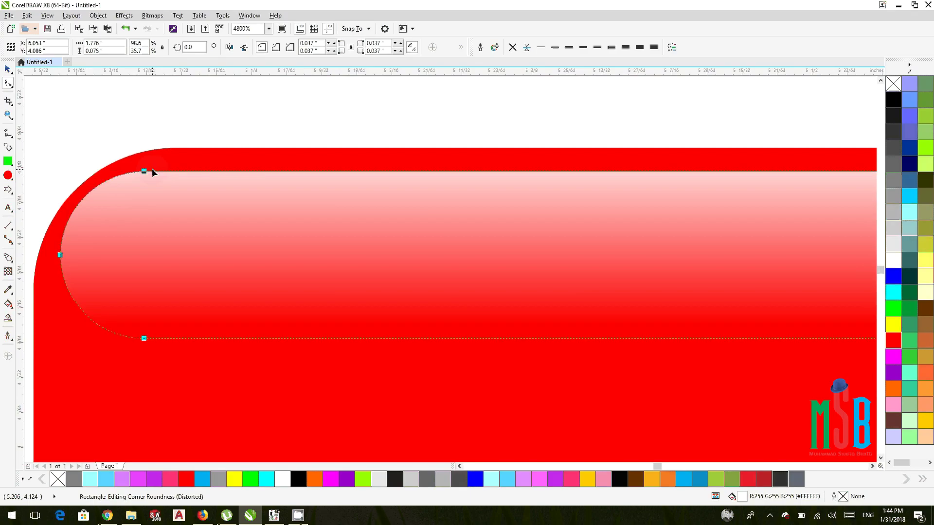
{"action": "key", "text": "space"}
{"action": "scroll", "coordinate": [151, 181], "scroll_direction": "down", "scroll_amount": 2}
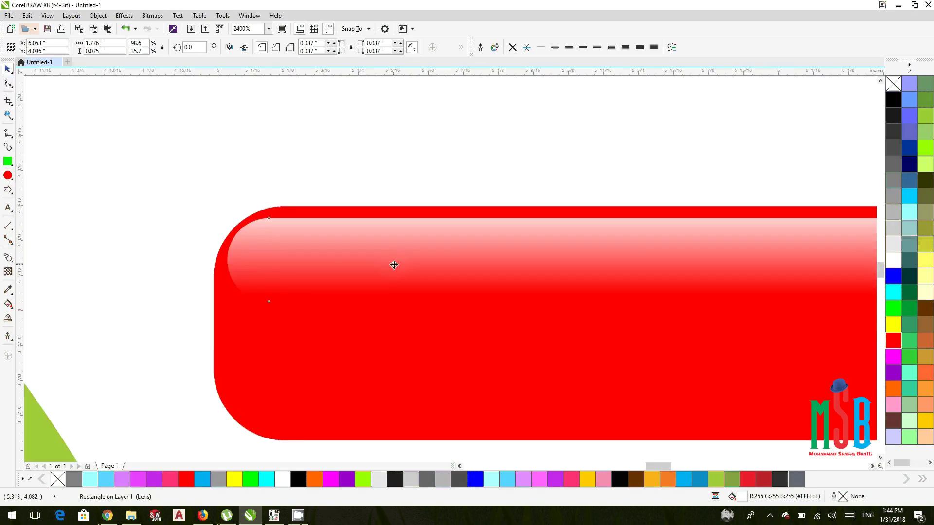
{"action": "scroll", "coordinate": [287, 218], "scroll_direction": "down", "scroll_amount": 1}
{"action": "scroll", "coordinate": [632, 289], "scroll_direction": "right", "scroll_amount": 2}
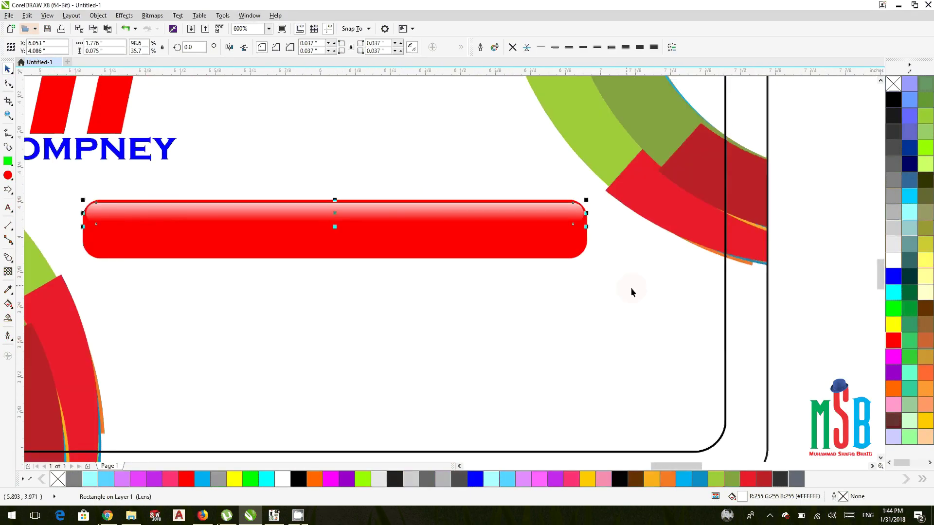
{"action": "left_click", "coordinate": [548, 259]}
{"action": "scroll", "coordinate": [448, 257], "scroll_direction": "down", "scroll_amount": 1}
{"action": "scroll", "coordinate": [663, 256], "scroll_direction": "right", "scroll_amount": 1}
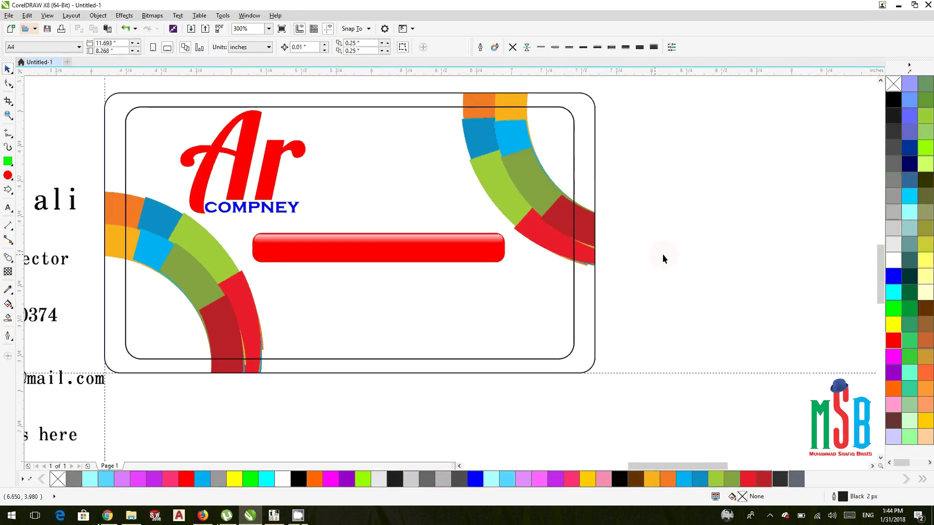
{"action": "scroll", "coordinate": [396, 252], "scroll_direction": "up", "scroll_amount": 1}
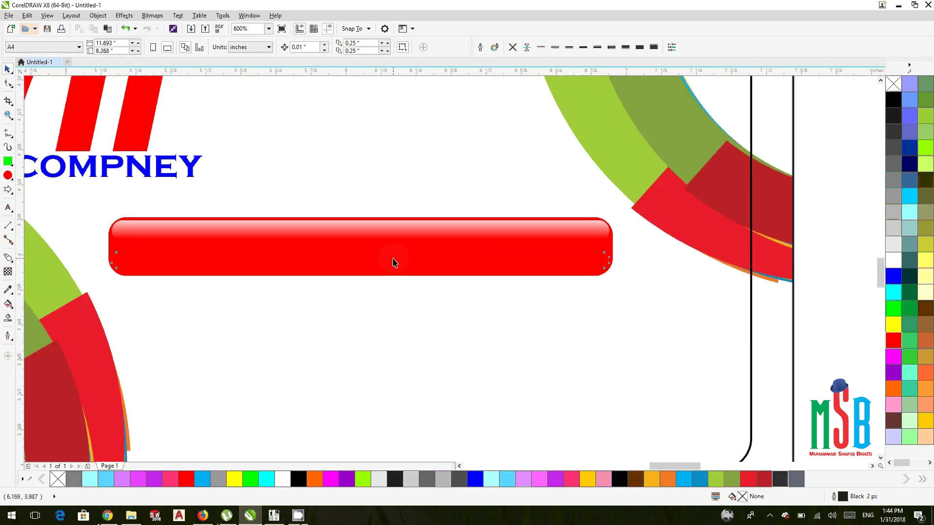
{"action": "left_click", "coordinate": [394, 259]}
{"action": "left_click", "coordinate": [892, 266]}
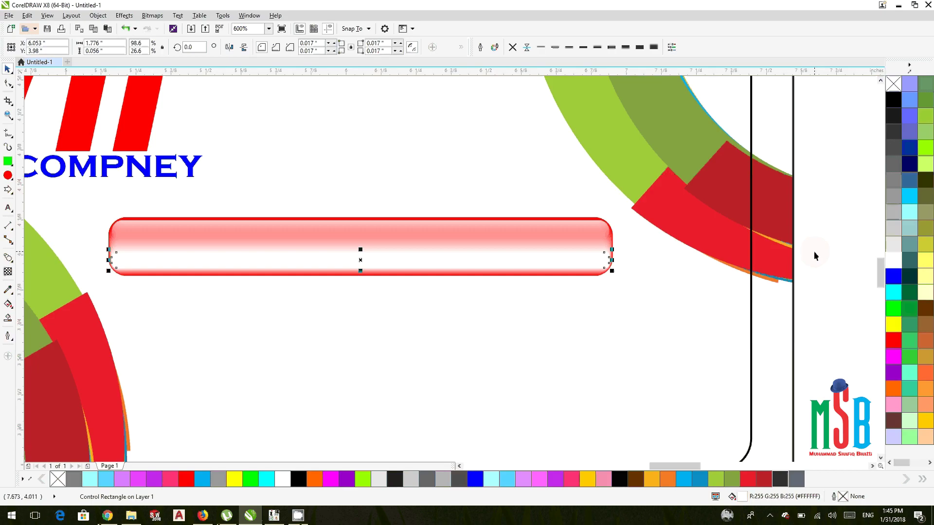
{"action": "key", "text": "Escape"}
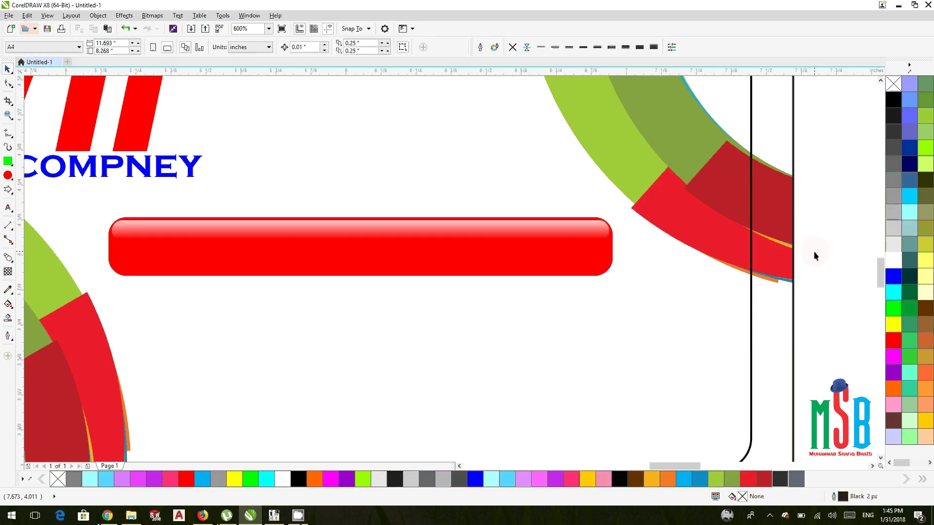
- Add a vertically mirrored copy of the white highlight, about 1.776 by 0.105 in, along the red bar's lower edge
{"action": "left_click", "coordinate": [359, 219]}
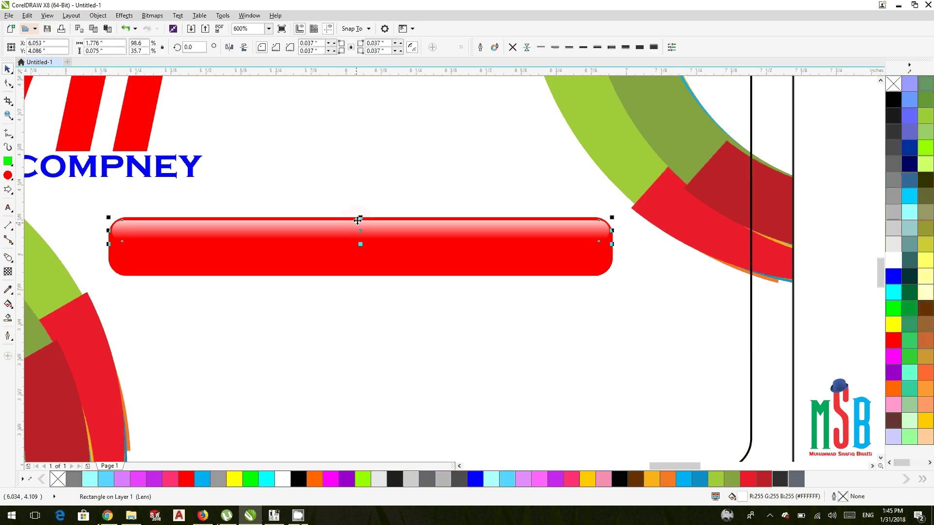
{"action": "left_click_drag", "start_coordinate": [359, 219], "coordinate": [369, 271]}
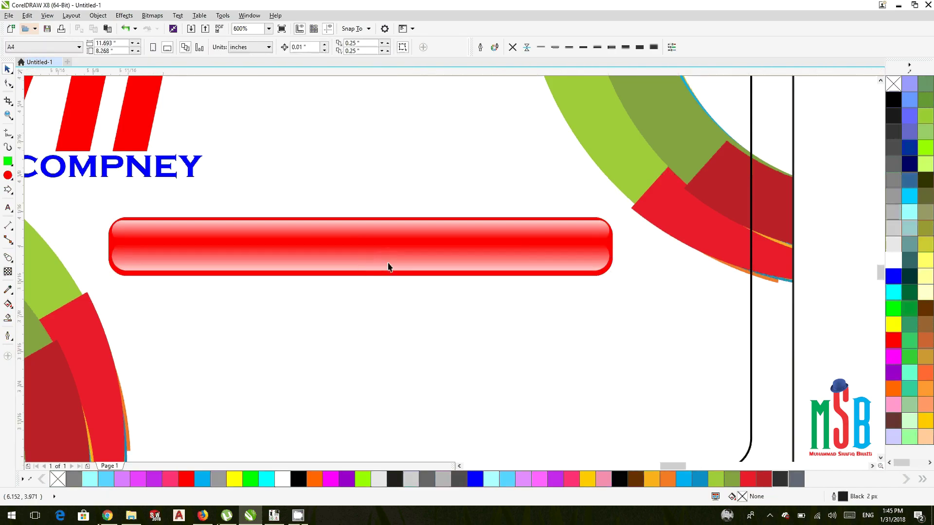
{"action": "scroll", "coordinate": [389, 265], "scroll_direction": "up", "scroll_amount": 2}
{"action": "left_click_drag", "start_coordinate": [402, 267], "coordinate": [401, 274]}
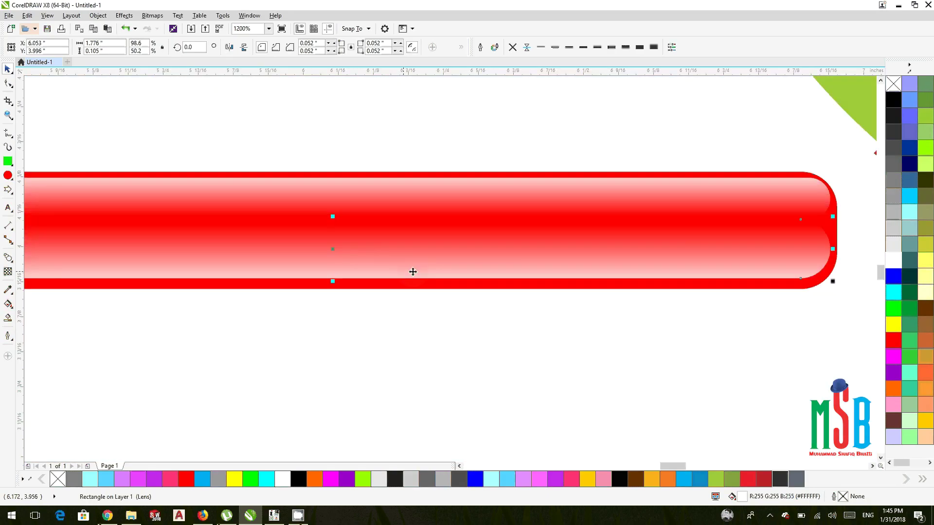
- Move the mirrored white highlight down to sit just inside the red bar's lower edge, and deselect it
{"action": "scroll", "coordinate": [413, 271], "scroll_direction": "down", "scroll_amount": 3}
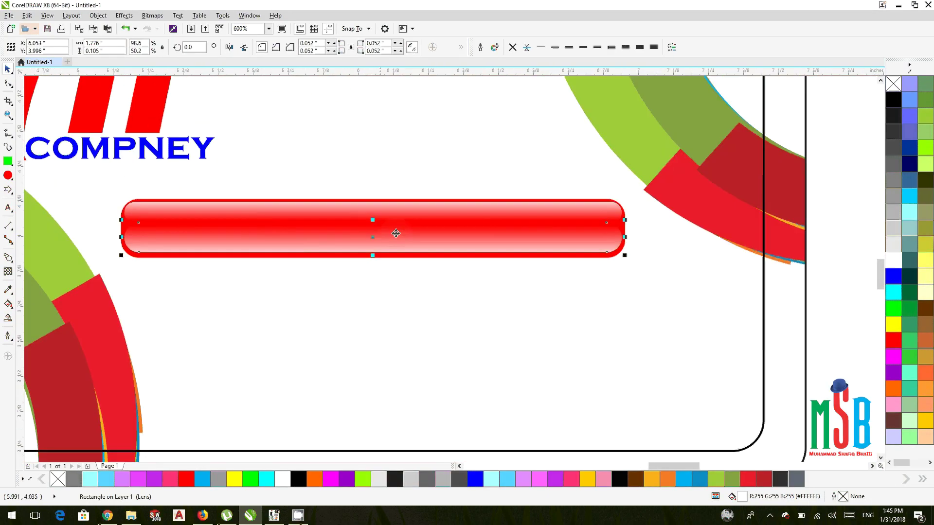
{"action": "left_click", "coordinate": [553, 260]}
{"action": "scroll", "coordinate": [348, 254], "scroll_direction": "up", "scroll_amount": 3}
{"action": "left_click_drag", "start_coordinate": [348, 253], "coordinate": [347, 253]}
{"action": "scroll", "coordinate": [360, 253], "scroll_direction": "down", "scroll_amount": 3}
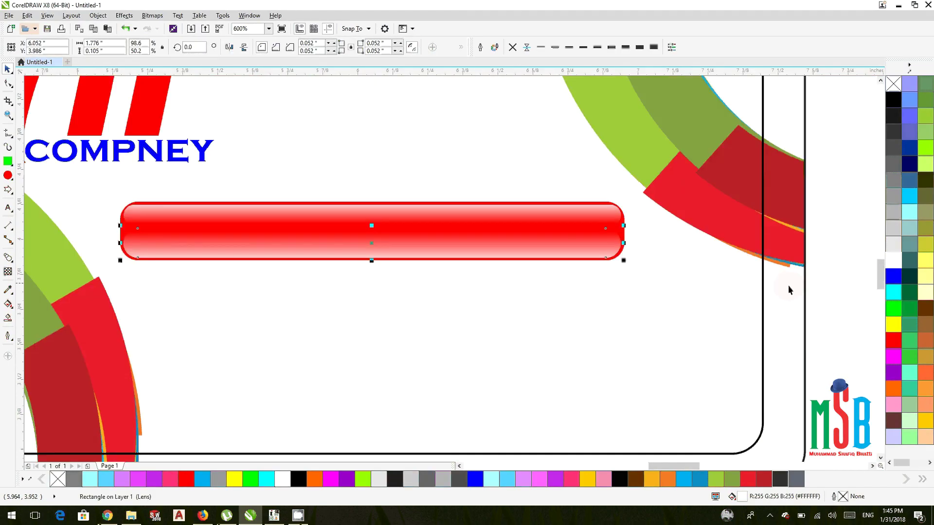
{"action": "left_click", "coordinate": [666, 279]}
{"action": "scroll", "coordinate": [659, 280], "scroll_direction": "down", "scroll_amount": 3}
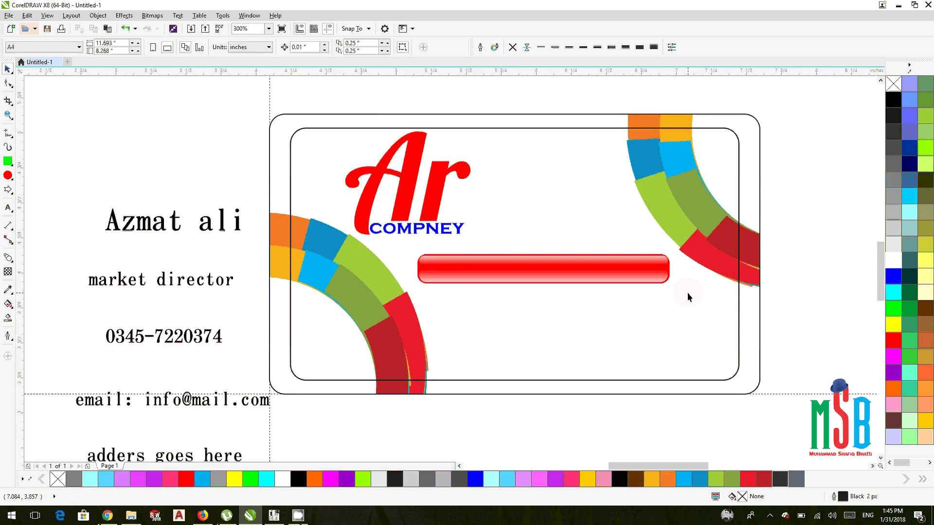
- Try grey and black fills on the glossy bar's red base, fill it purple, and deselect it
{"action": "left_click", "coordinate": [667, 270]}
{"action": "left_click", "coordinate": [896, 233]}
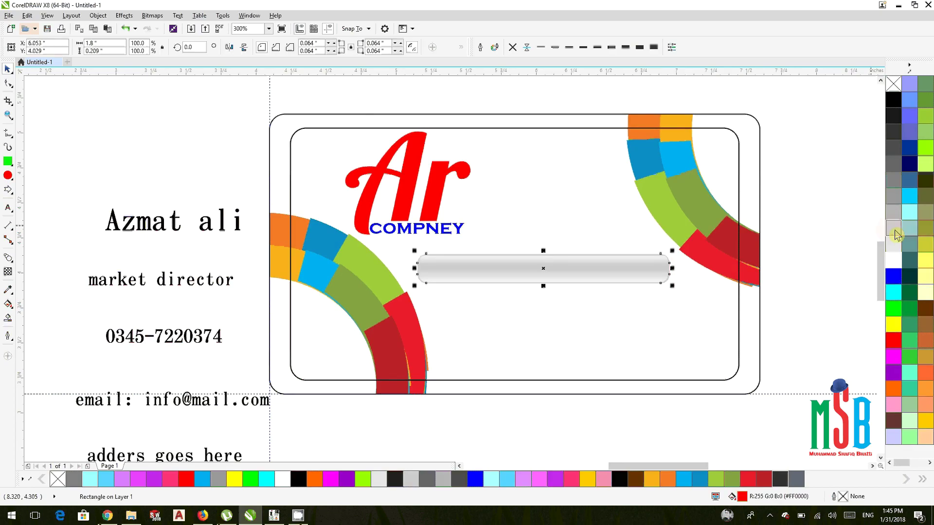
{"action": "left_click", "coordinate": [893, 99]}
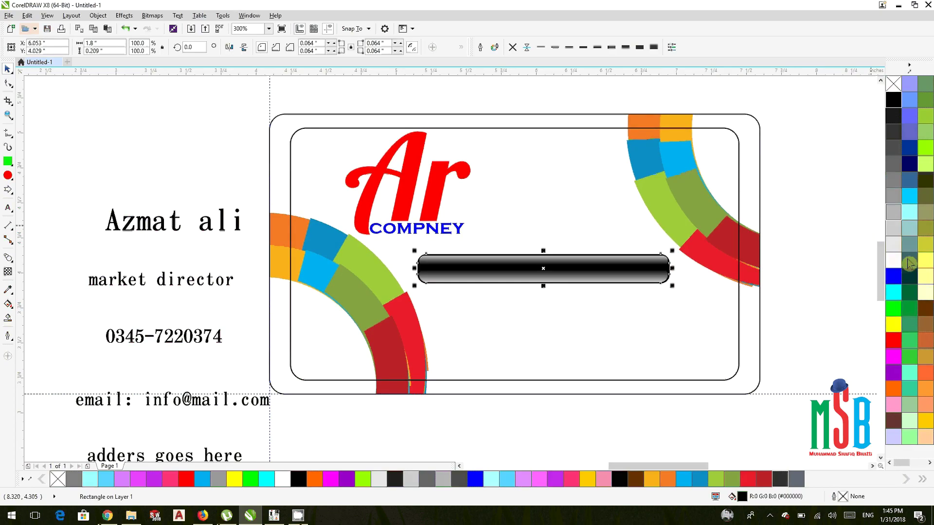
{"action": "left_click", "coordinate": [893, 372]}
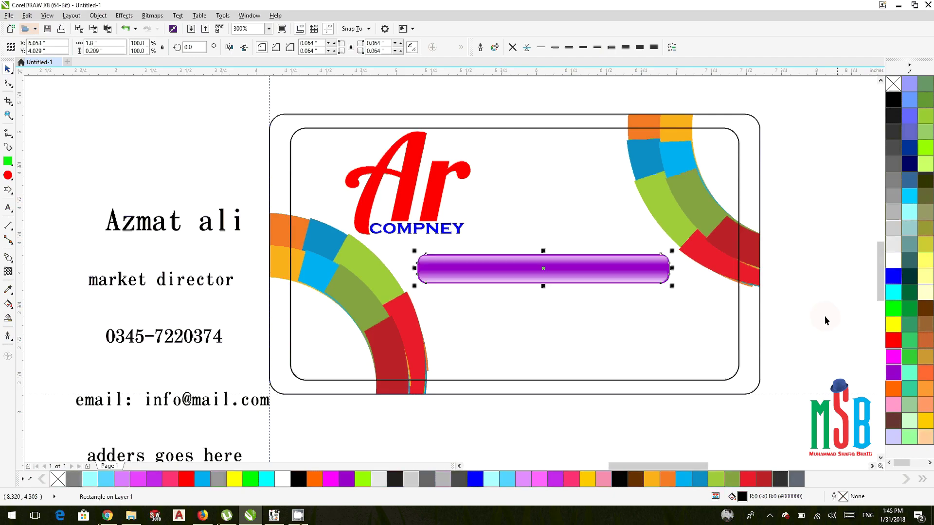
{"action": "left_click", "coordinate": [825, 320]}
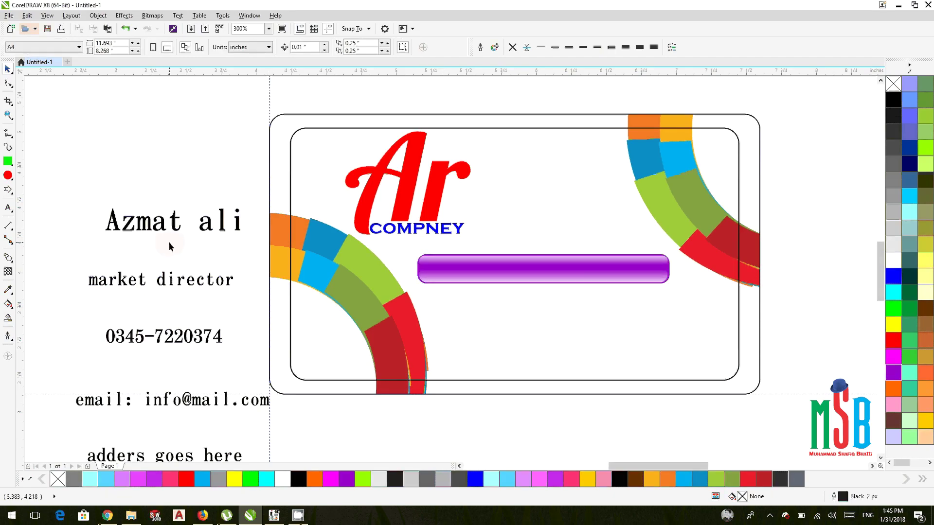
- Set the font of the person's name text to Copperplate Gothic Bold
{"action": "left_click", "coordinate": [167, 223]}
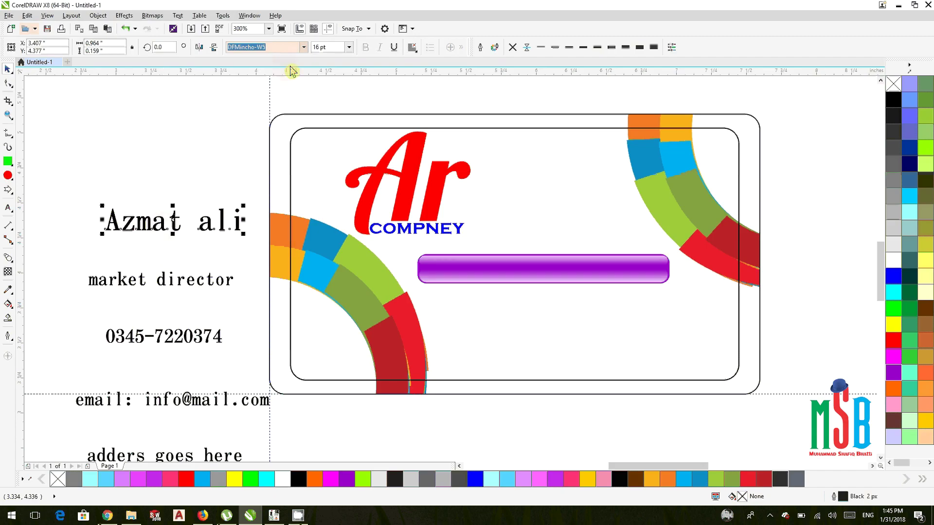
{"action": "left_click", "coordinate": [299, 47]}
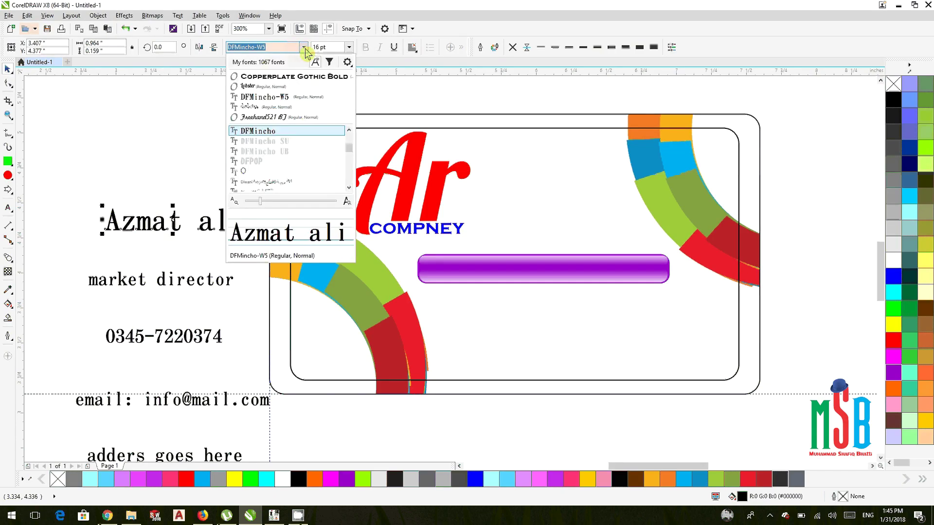
{"action": "left_click", "coordinate": [283, 77]}
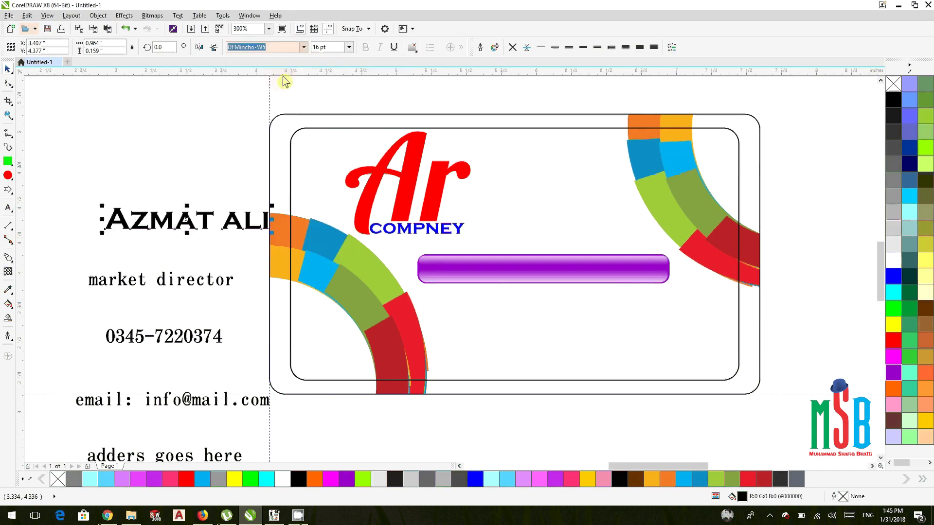
- Move the name text onto the purple bar and centre it horizontally and vertically on the bar
{"action": "double_click", "coordinate": [187, 220]}
{"action": "left_click_drag", "start_coordinate": [187, 219], "coordinate": [549, 248]}
{"action": "scroll", "coordinate": [540, 263], "scroll_direction": "up", "scroll_amount": 2}
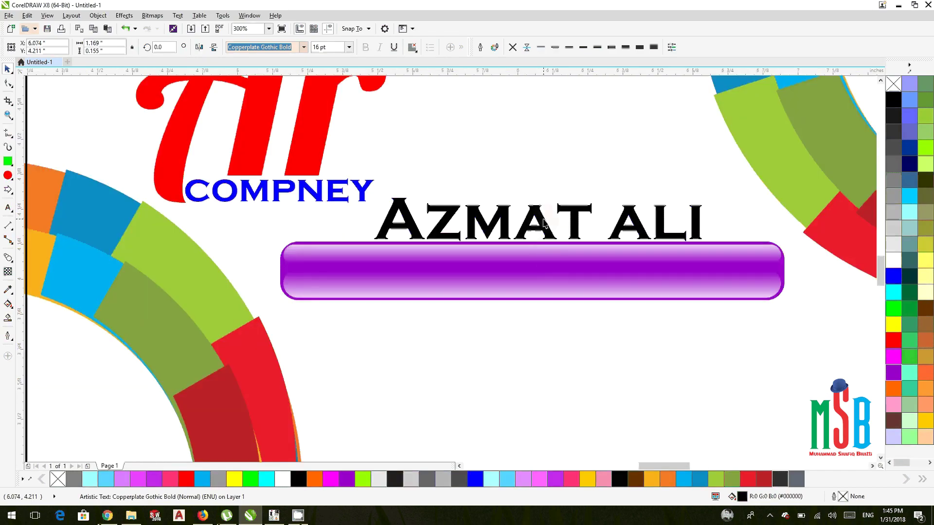
{"action": "left_click_drag", "start_coordinate": [543, 223], "coordinate": [535, 270]}
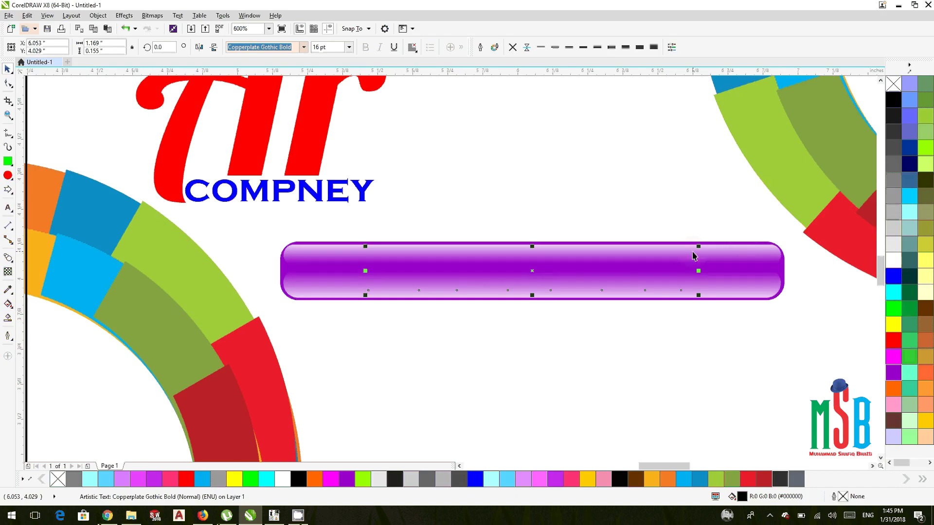
- Bring the name text in front of the purple bar, fill it white and deselect it
{"action": "left_click", "coordinate": [97, 16]}
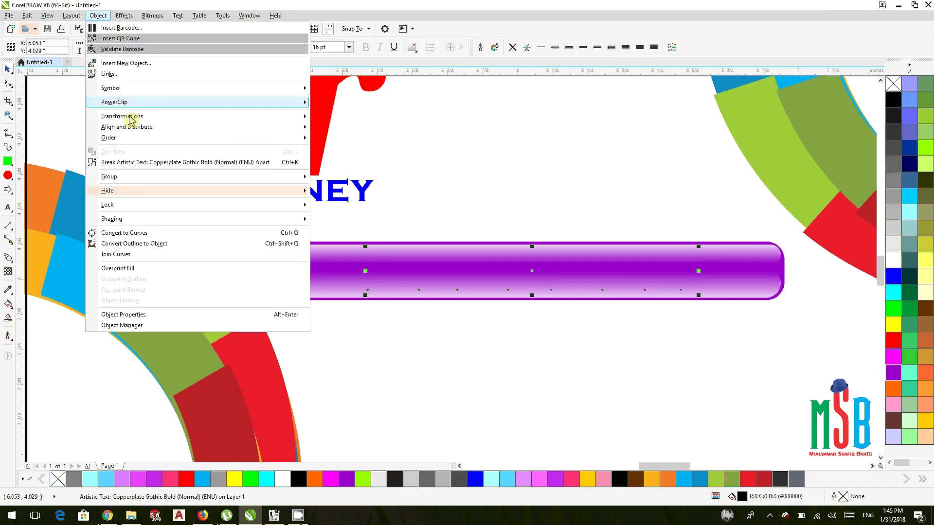
{"action": "mouse_move", "coordinate": [301, 137]}
{"action": "left_click", "coordinate": [357, 141]}
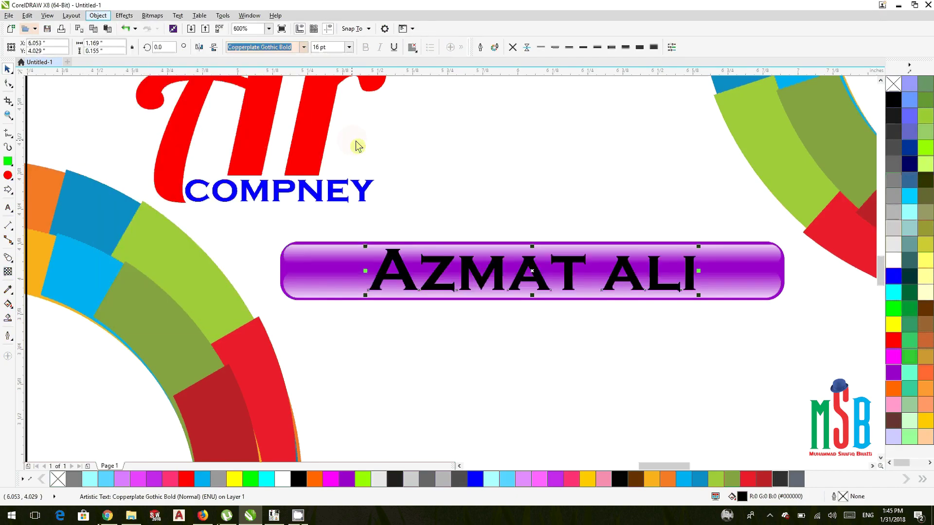
{"action": "left_click", "coordinate": [893, 259]}
{"action": "scroll", "coordinate": [825, 236], "scroll_direction": "down", "scroll_amount": 1}
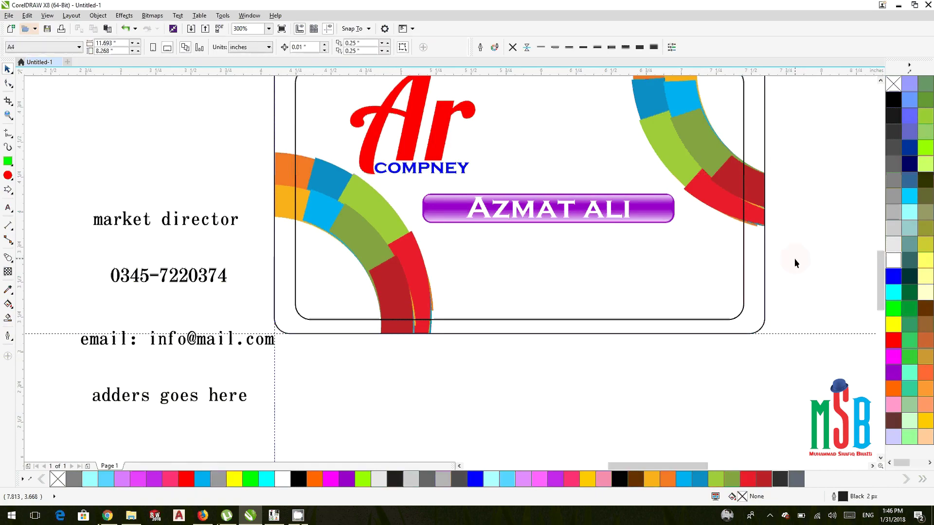
{"action": "scroll", "coordinate": [792, 272], "scroll_direction": "up", "scroll_amount": 1}
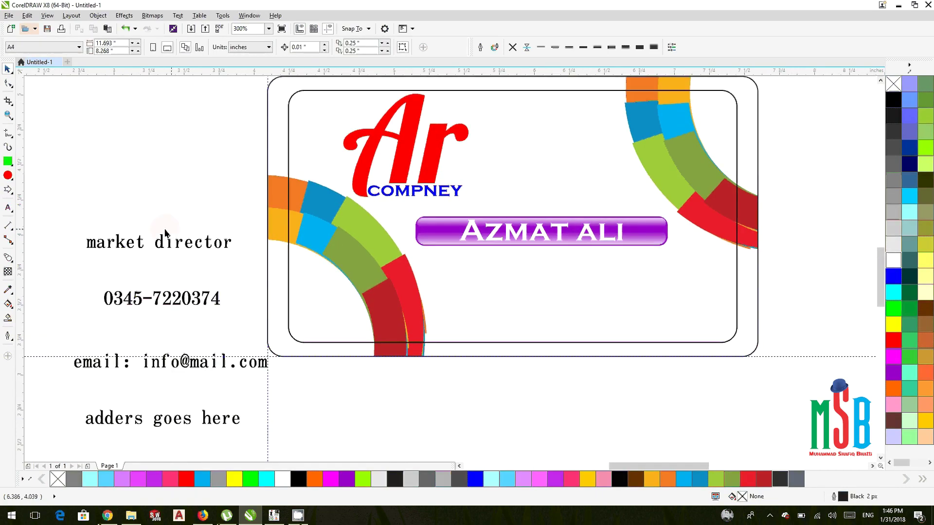
- Select the job title line "market director" and look for a command to modify its text
{"action": "left_click", "coordinate": [157, 246]}
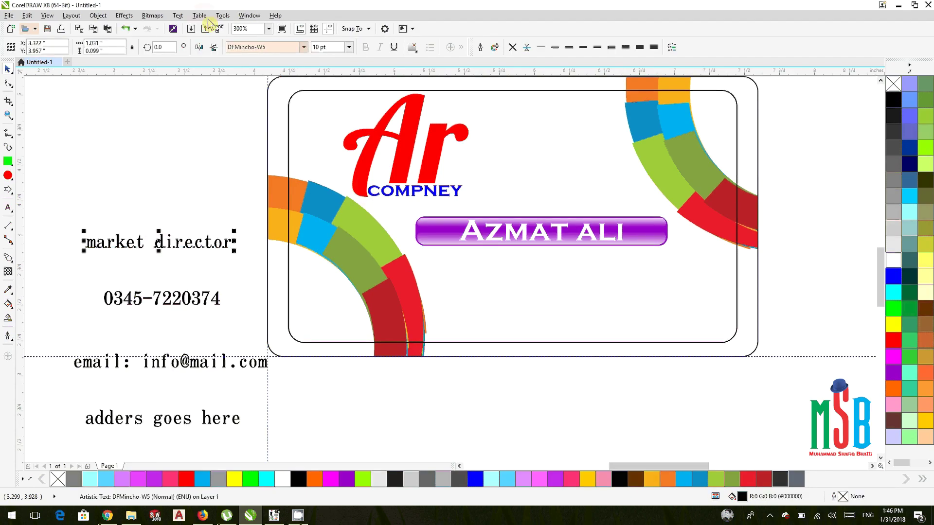
{"action": "left_click", "coordinate": [177, 15]}
{"action": "mouse_move", "coordinate": [153, 15]}
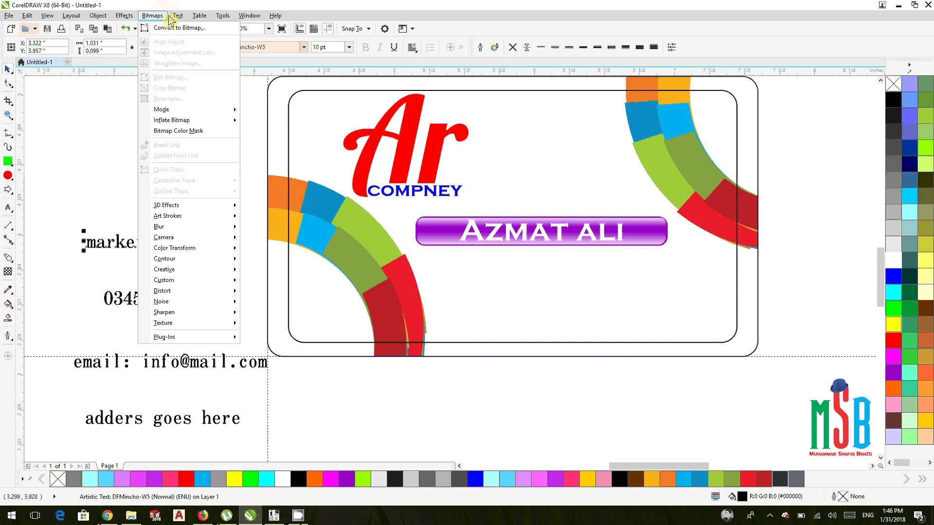
- Change the case of the "market director" text to UPPERCASE
{"action": "left_click", "coordinate": [214, 252]}
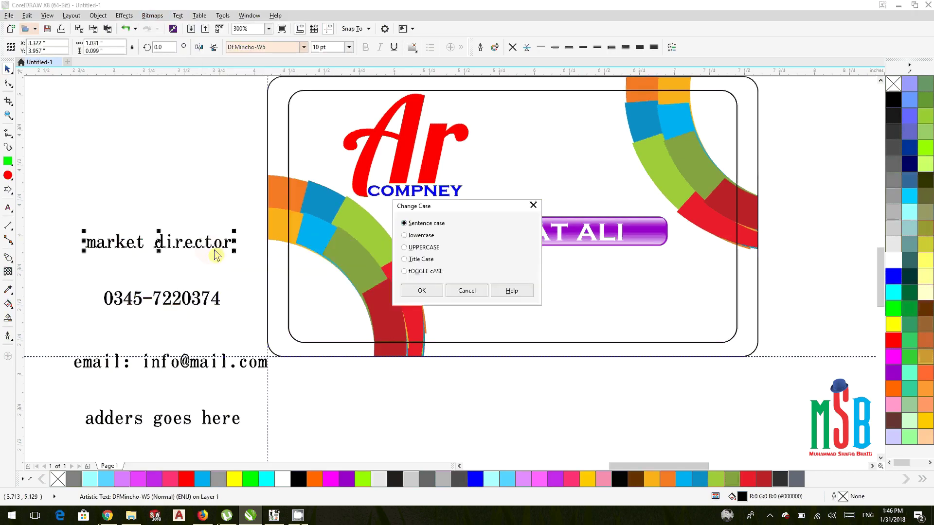
{"action": "left_click", "coordinate": [422, 247]}
{"action": "left_click", "coordinate": [421, 290]}
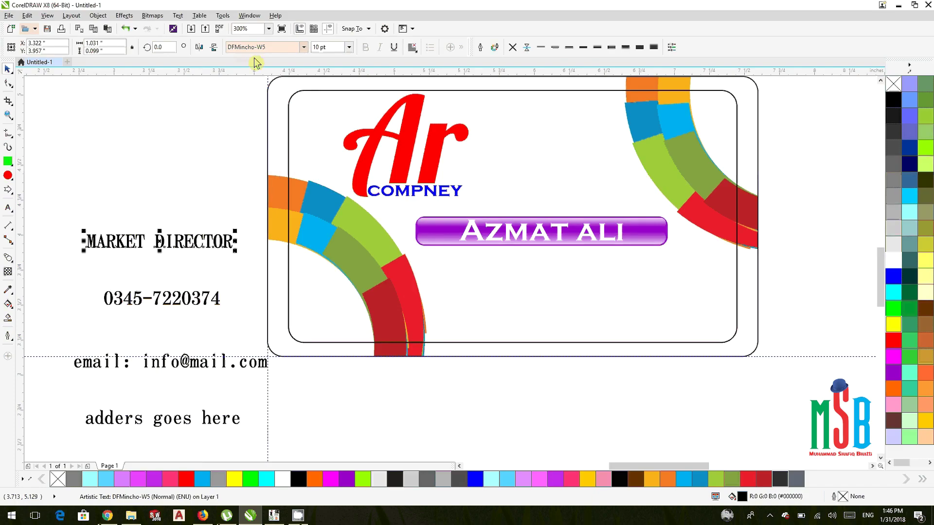
- Select all four contact text lines beside the card and set their font to Copperplate Gothic Bold
{"action": "left_click_drag", "start_coordinate": [227, 195], "coordinate": [271, 156]}
{"action": "left_click", "coordinate": [98, 138]}
{"action": "left_click_drag", "start_coordinate": [93, 125], "coordinate": [335, 415]}
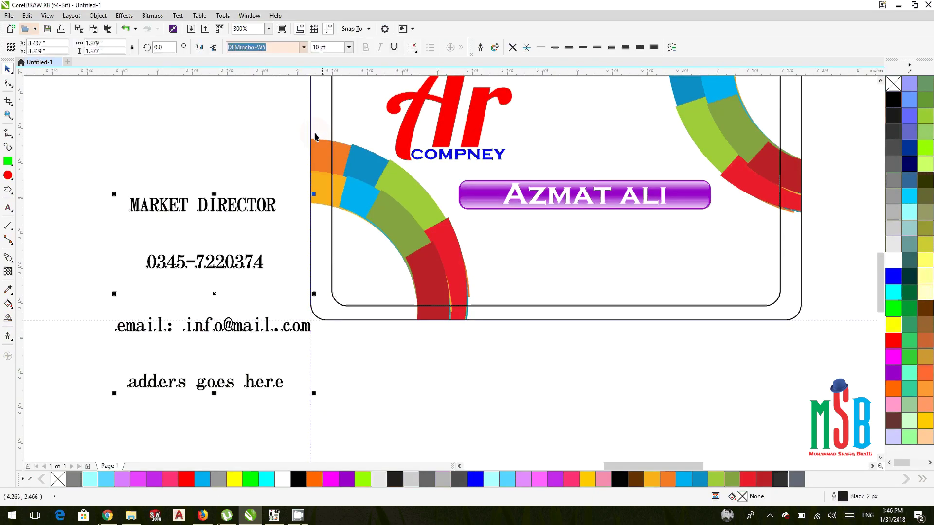
{"action": "left_click", "coordinate": [304, 47]}
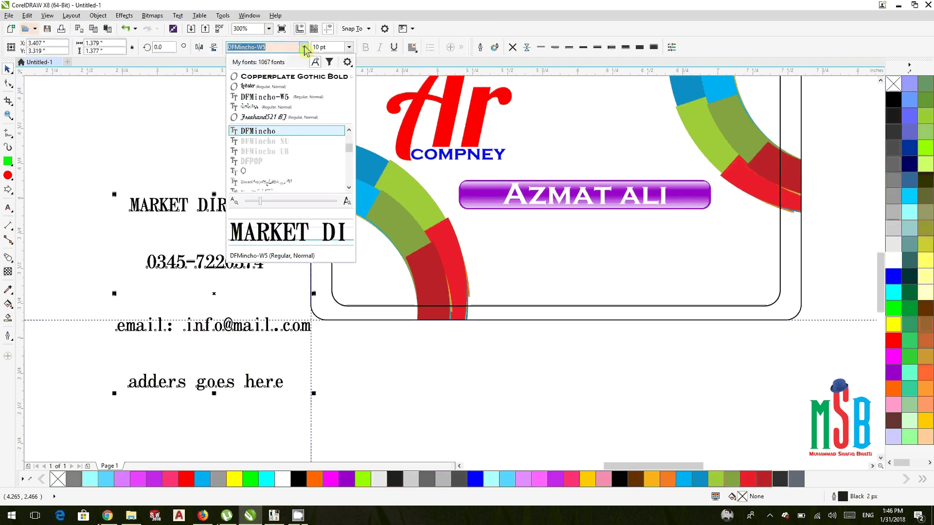
{"action": "left_click", "coordinate": [283, 77]}
{"action": "left_click", "coordinate": [231, 120]}
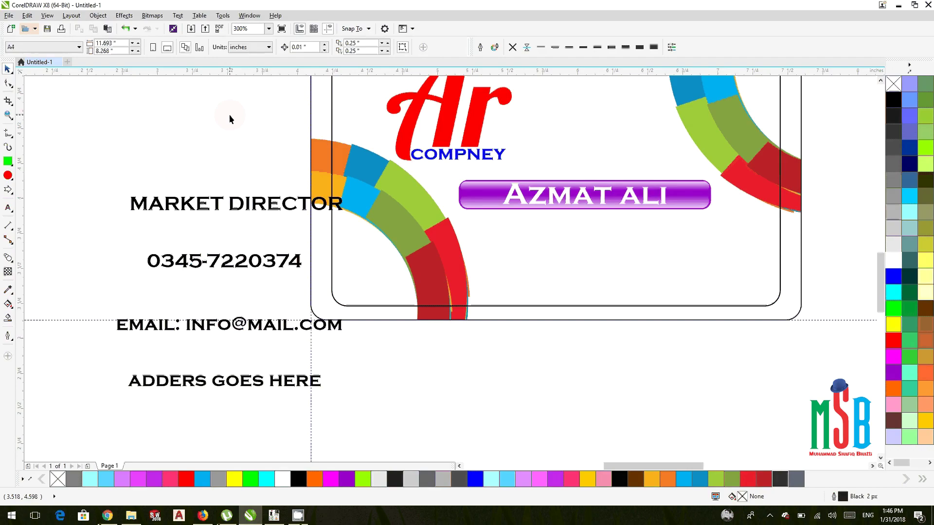
- Set the MARKET DIRECTOR text to 6 pt and place it under the right part of the purple name bar
{"action": "left_click", "coordinate": [236, 205]}
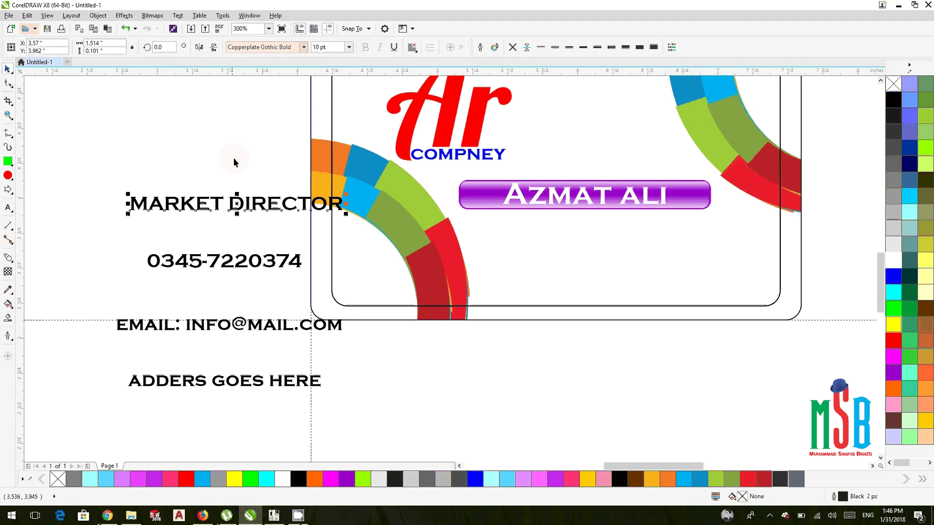
{"action": "left_click", "coordinate": [350, 47]}
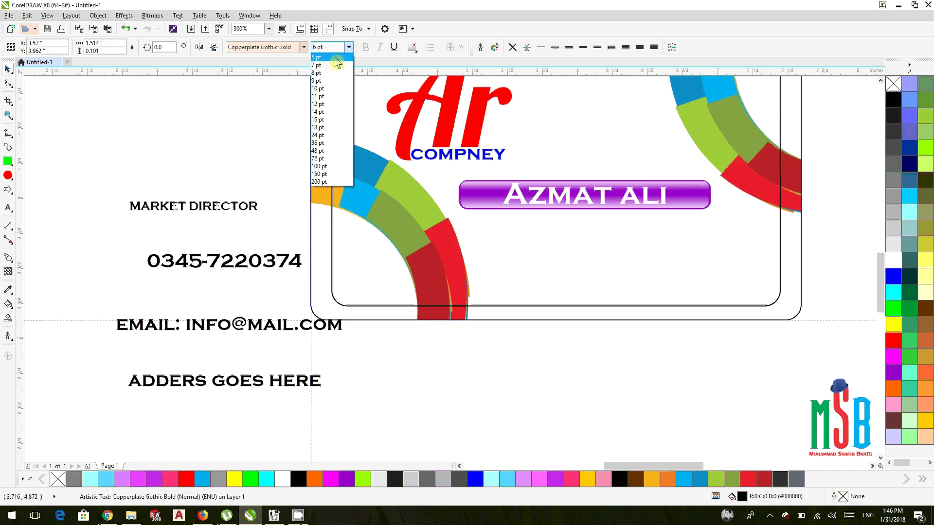
{"action": "left_click", "coordinate": [335, 57]}
{"action": "left_click_drag", "start_coordinate": [203, 204], "coordinate": [658, 225]}
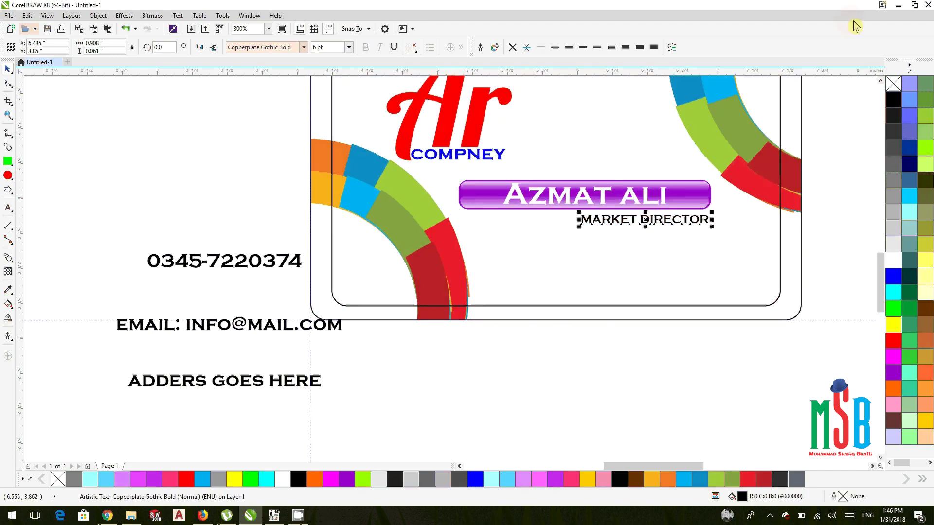
{"action": "key", "text": "Escape"}
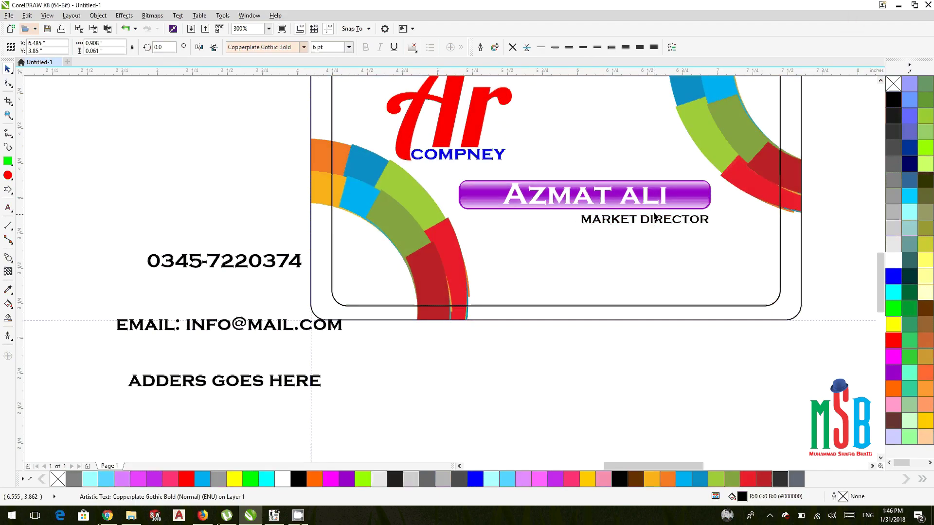
- Fill the MARKET DIRECTOR text with yellow and shift it slightly to the right under the name bar
{"action": "scroll", "coordinate": [654, 216], "scroll_direction": "up", "scroll_amount": 2}
{"action": "left_click", "coordinate": [654, 225]}
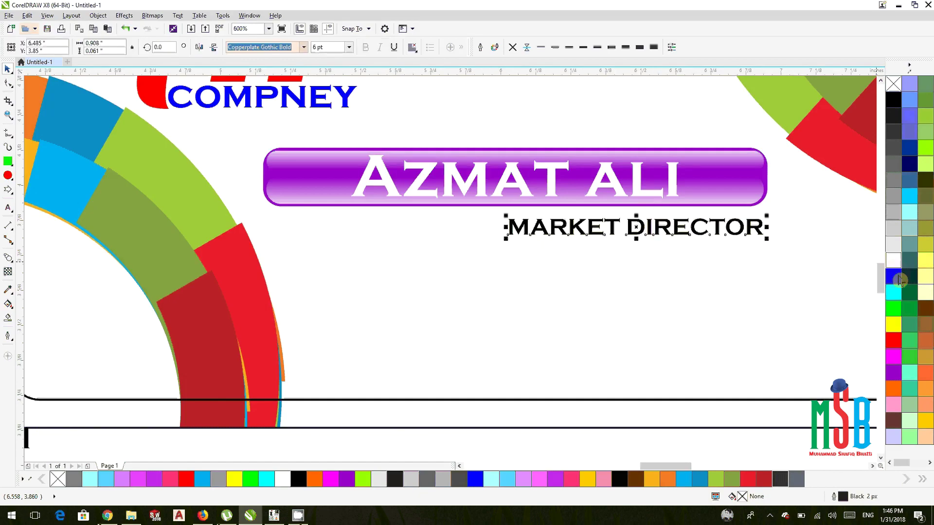
{"action": "left_click_drag", "start_coordinate": [893, 324], "coordinate": [705, 236]}
{"action": "left_click_drag", "start_coordinate": [638, 227], "coordinate": [652, 224]}
- Reduce the MARKET DIRECTOR text to 3 pt
{"action": "left_click", "coordinate": [328, 47]}
{"action": "type", "text": "6pt"}
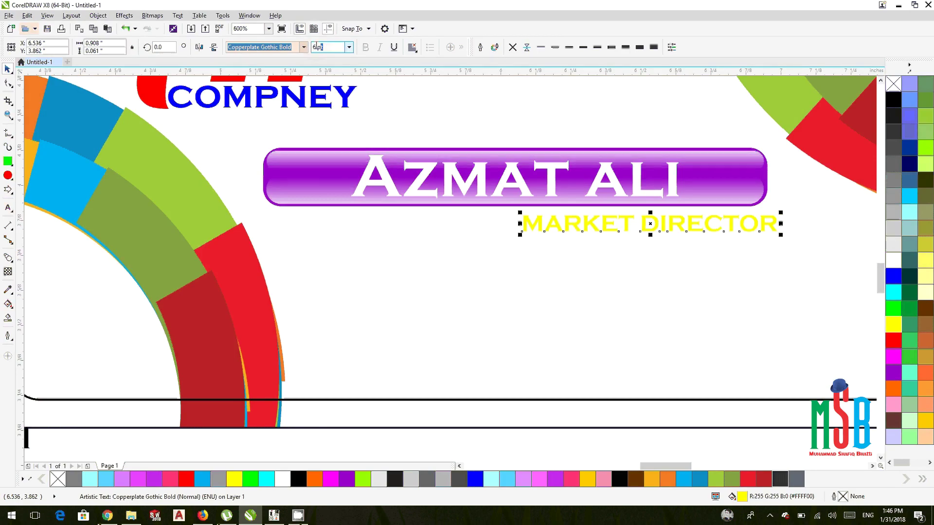
{"action": "key", "text": "BackSpace"}
{"action": "type", "text": "3"}
{"action": "key", "text": "Return"}
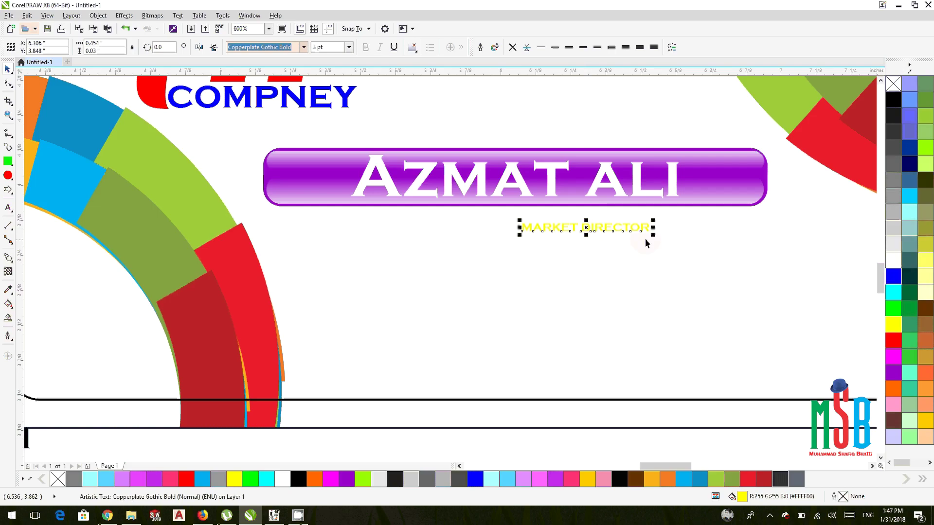
- Move the MARKET DIRECTOR text under the right end of the name bar and fill it with blue
{"action": "left_click_drag", "start_coordinate": [575, 234], "coordinate": [701, 222]}
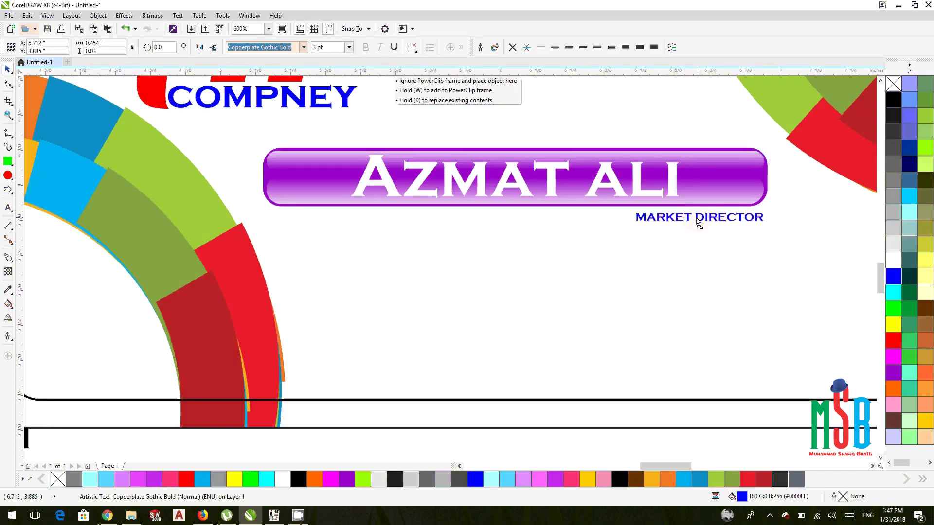
{"action": "scroll", "coordinate": [668, 255], "scroll_direction": "down", "scroll_amount": 2}
{"action": "scroll", "coordinate": [673, 269], "scroll_direction": "down", "scroll_amount": 1}
{"action": "left_click", "coordinate": [672, 269]}
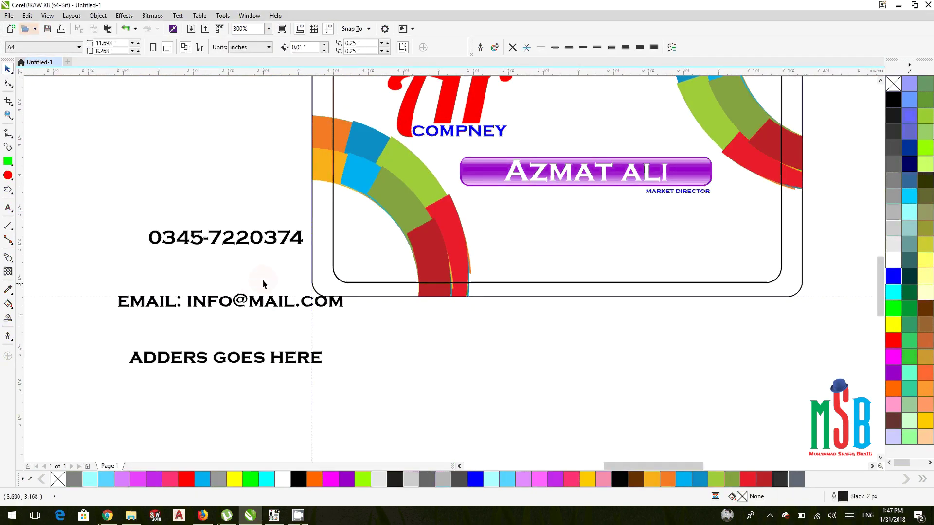
- Move the phone number onto the card below the job title and set its font size to 6 pt
{"action": "left_click_drag", "start_coordinate": [254, 239], "coordinate": [716, 223]}
{"action": "left_click", "coordinate": [697, 326]}
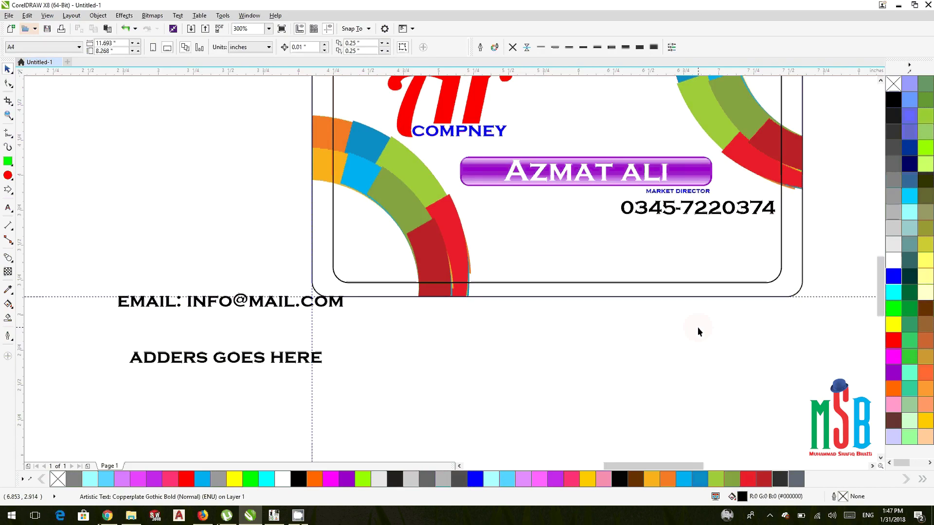
{"action": "scroll", "coordinate": [658, 194], "scroll_direction": "up", "scroll_amount": 1}
{"action": "left_click", "coordinate": [662, 225]}
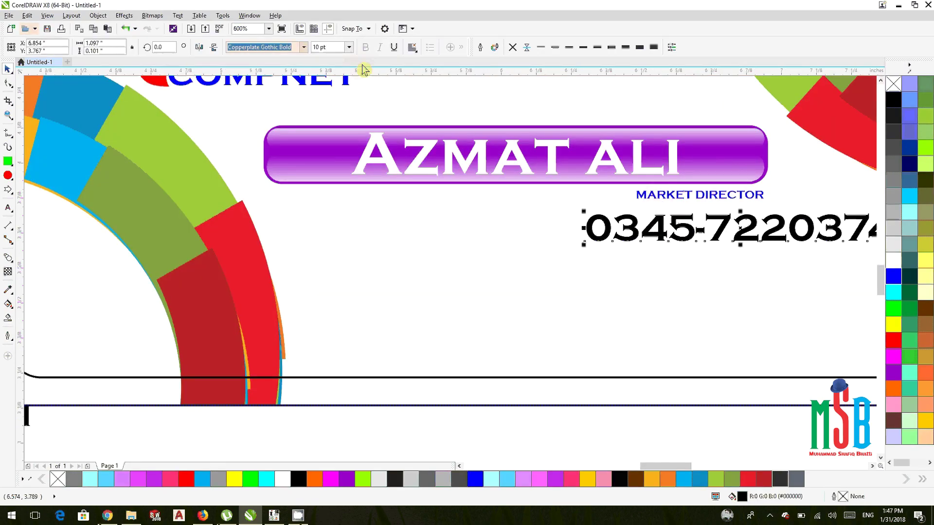
{"action": "left_click", "coordinate": [348, 47]}
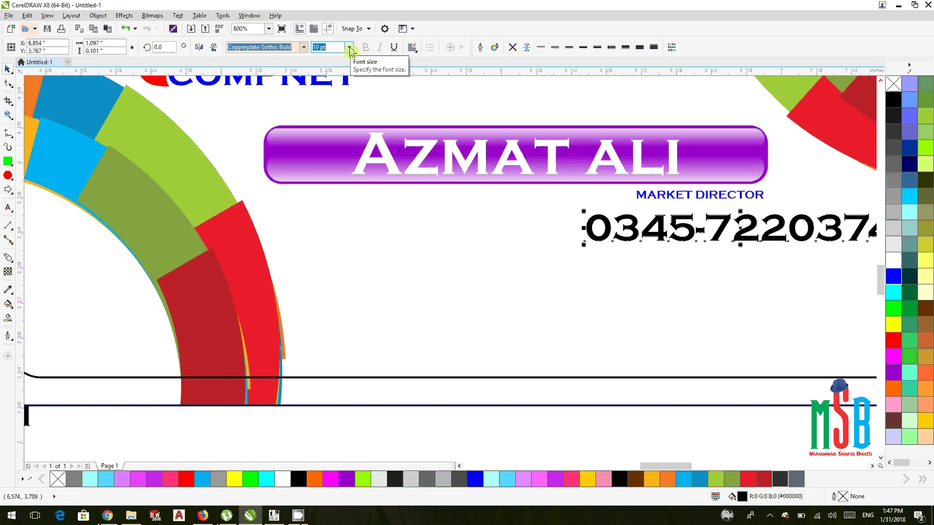
{"action": "left_click", "coordinate": [349, 48]}
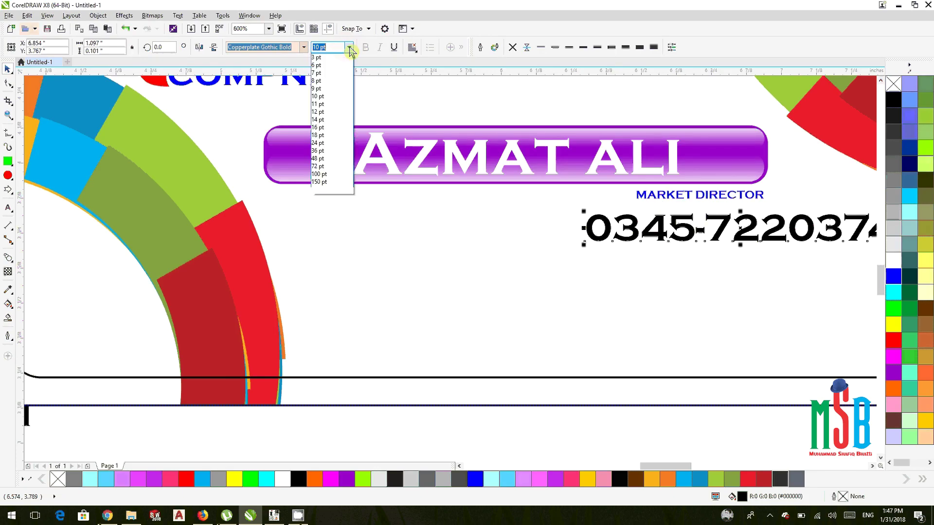
{"action": "left_click", "coordinate": [317, 65]}
{"action": "left_click", "coordinate": [653, 442]}
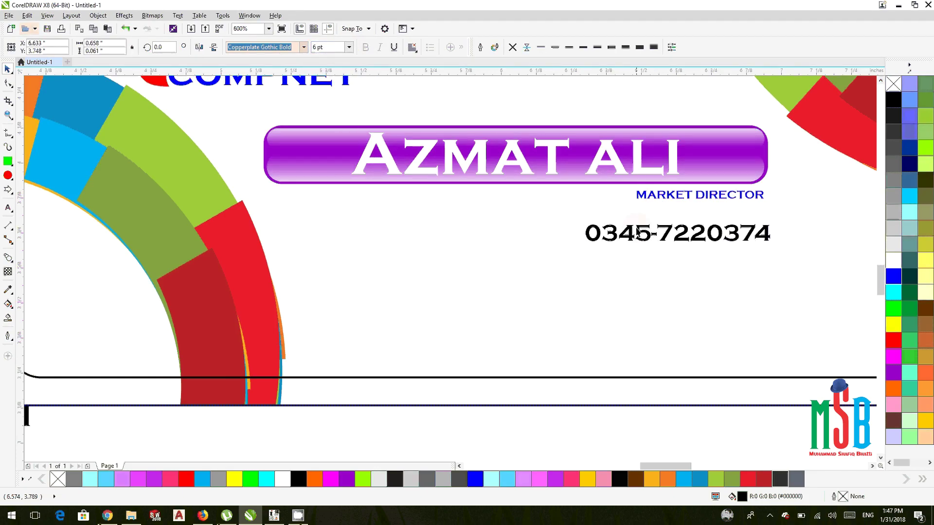
- Set the MARKET DIRECTOR text to 6 pt and move it left to line up with the name bar's right end
{"action": "left_click", "coordinate": [640, 195]}
{"action": "left_click", "coordinate": [350, 48]}
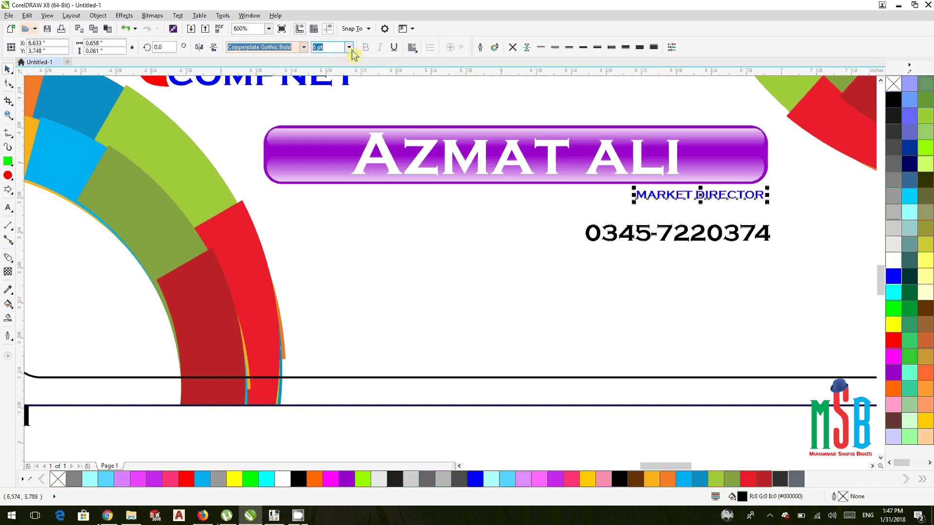
{"action": "left_click", "coordinate": [350, 47]}
{"action": "left_click", "coordinate": [317, 59]}
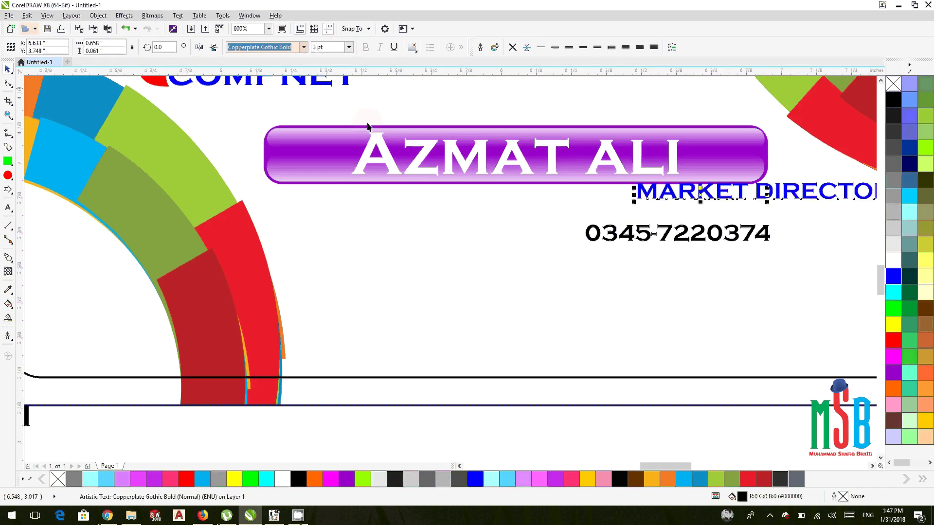
{"action": "left_click", "coordinate": [621, 432]}
{"action": "left_click", "coordinate": [643, 194]}
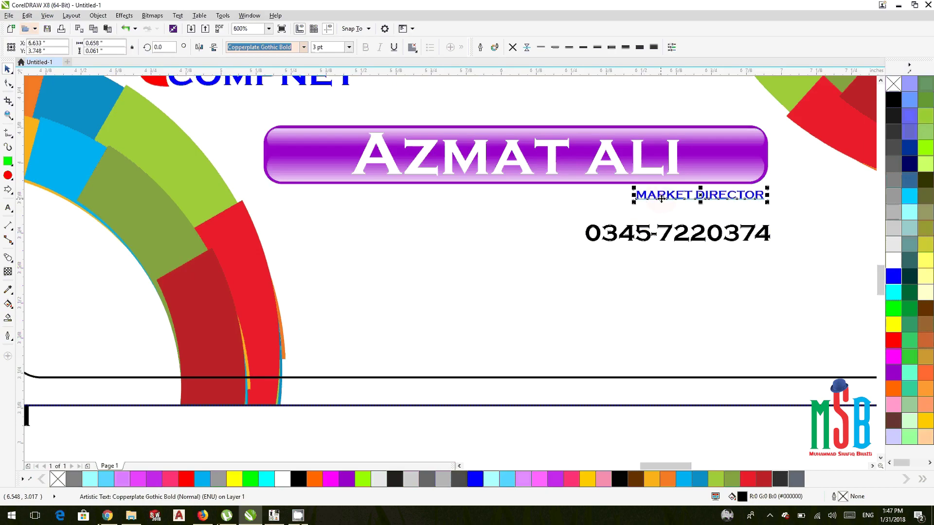
{"action": "left_click", "coordinate": [350, 47]}
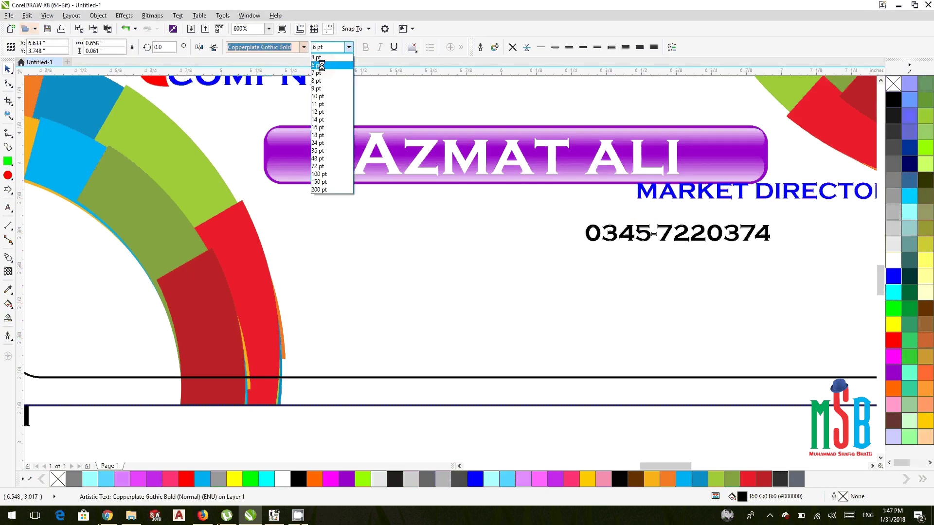
{"action": "left_click", "coordinate": [321, 66]}
{"action": "left_click_drag", "start_coordinate": [714, 200], "coordinate": [585, 206]}
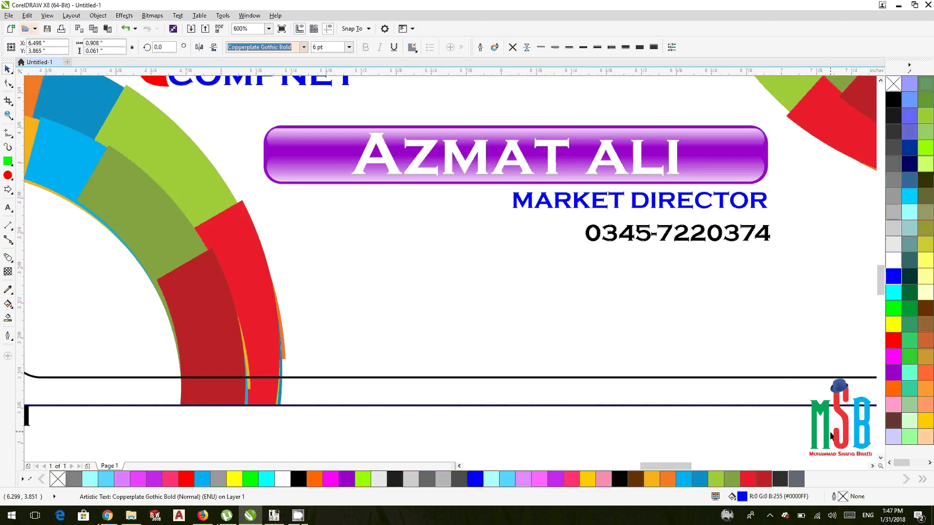
- Fill the job title and phone number with black and stack them closely under the name bar's right end
{"action": "left_click_drag", "start_coordinate": [775, 402], "coordinate": [506, 173]}
{"action": "left_click", "coordinate": [888, 97]}
{"action": "left_click", "coordinate": [757, 422]}
{"action": "scroll", "coordinate": [765, 200], "scroll_direction": "up", "scroll_amount": 3}
{"action": "left_click_drag", "start_coordinate": [764, 201], "coordinate": [766, 184]}
{"action": "left_click_drag", "start_coordinate": [767, 185], "coordinate": [778, 283]}
{"action": "scroll", "coordinate": [778, 282], "scroll_direction": "down", "scroll_amount": 2}
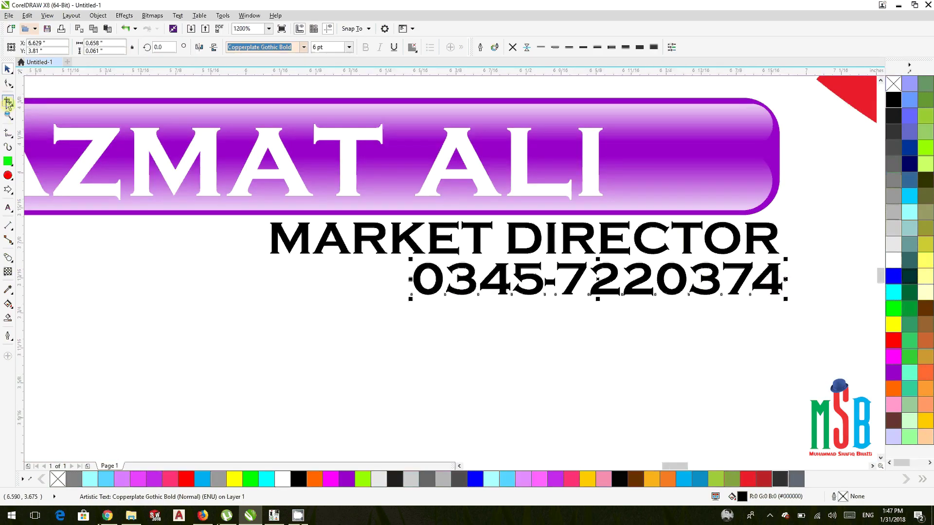
- Align the phone number's start with the job title and widen its character spacing to match the title's width
{"action": "left_click", "coordinate": [8, 84]}
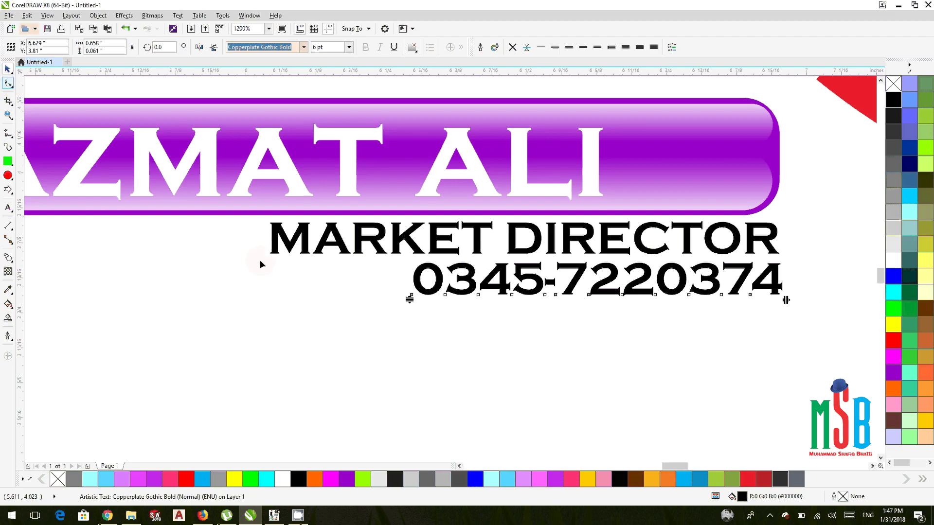
{"action": "left_click", "coordinate": [519, 295]}
{"action": "left_click", "coordinate": [9, 69]}
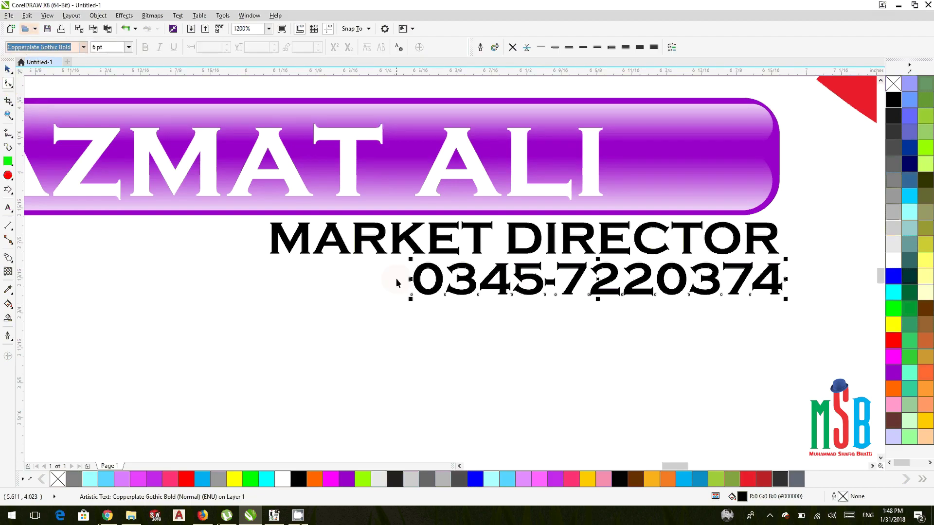
{"action": "left_click_drag", "start_coordinate": [413, 284], "coordinate": [280, 285]}
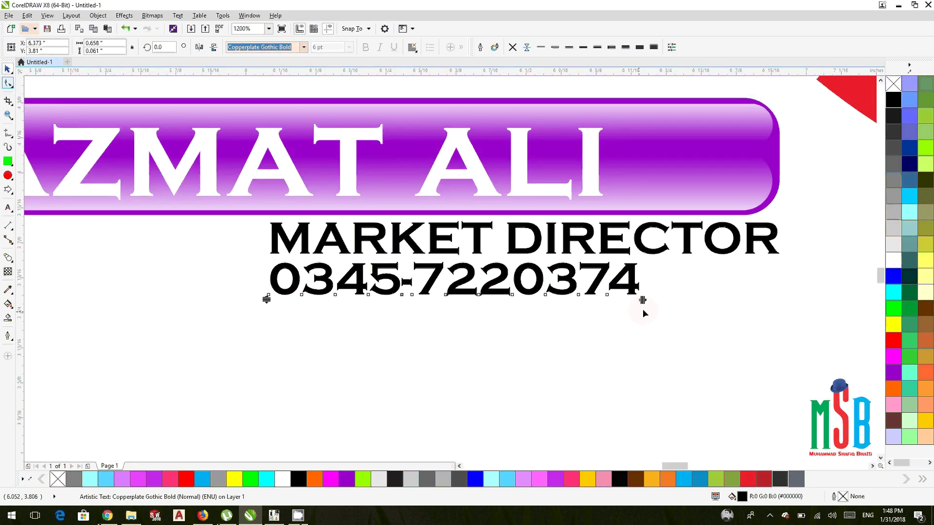
{"action": "left_click_drag", "start_coordinate": [642, 309], "coordinate": [782, 297]}
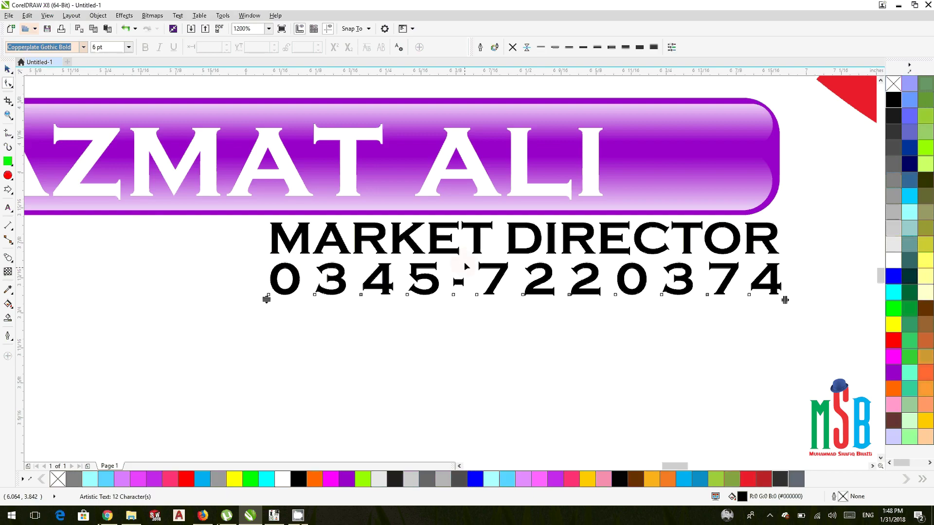
{"action": "left_click", "coordinate": [440, 239]}
{"action": "left_click", "coordinate": [8, 68]}
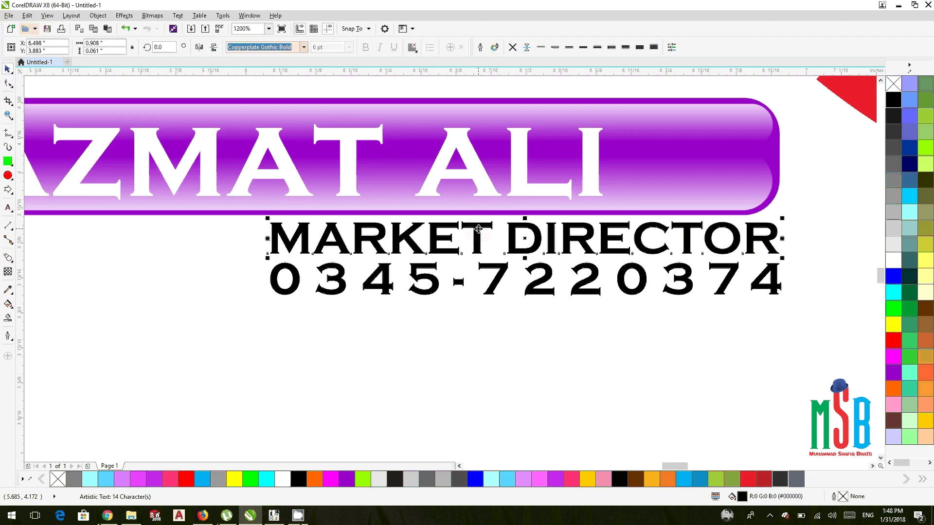
- Move the MARKET DIRECTOR text just above the left end of the purple name bar
{"action": "scroll", "coordinate": [452, 236], "scroll_direction": "down", "scroll_amount": 2}
{"action": "scroll", "coordinate": [748, 218], "scroll_direction": "down", "scroll_amount": 2}
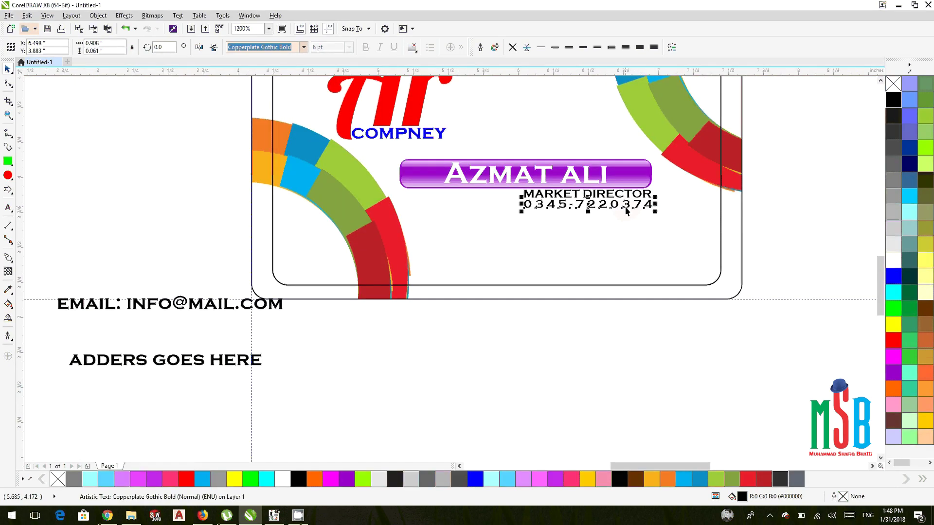
{"action": "left_click", "coordinate": [687, 218]}
{"action": "left_click_drag", "start_coordinate": [630, 201], "coordinate": [508, 161]}
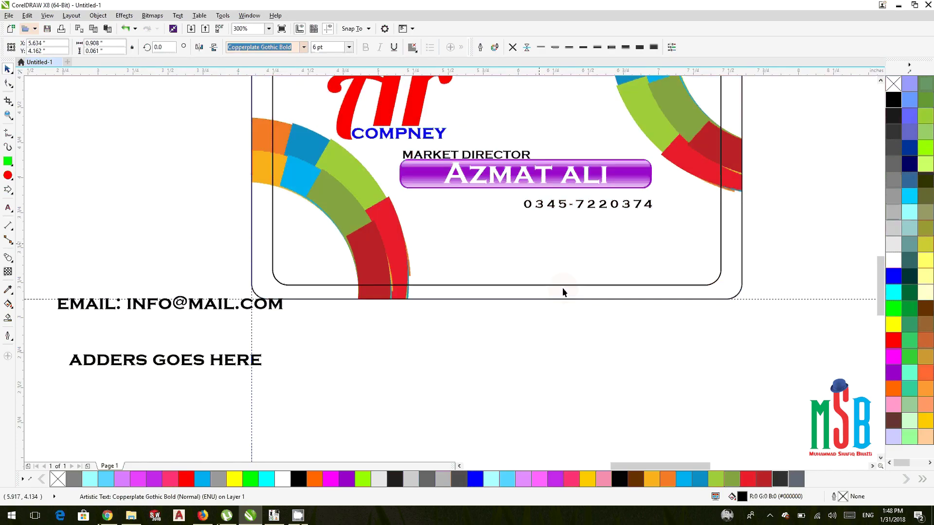
{"action": "scroll", "coordinate": [450, 155], "scroll_direction": "up", "scroll_amount": 1}
{"action": "key", "text": "Escape"}
{"action": "left_click_drag", "start_coordinate": [458, 161], "coordinate": [466, 154]}
{"action": "scroll", "coordinate": [529, 253], "scroll_direction": "down", "scroll_amount": 1}
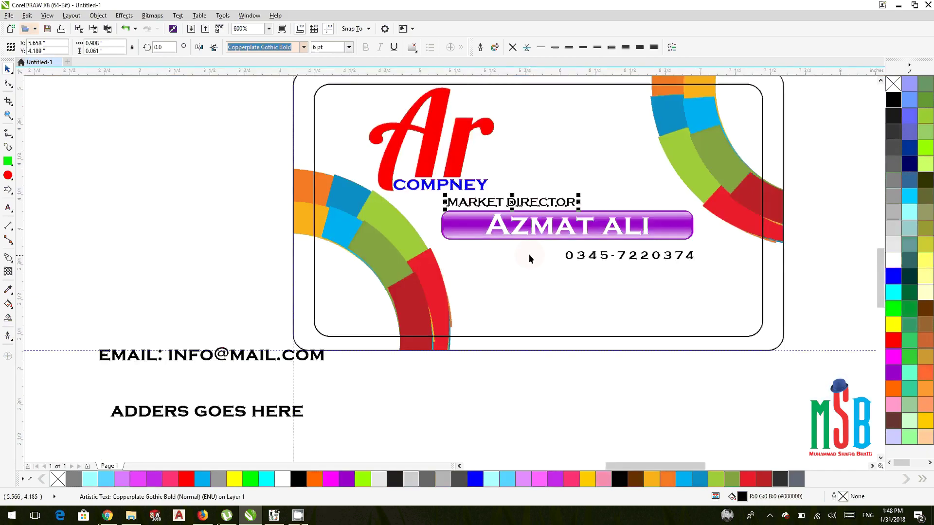
- Move the phone number up so it sits directly beneath the right end of the name bar
{"action": "left_click", "coordinate": [781, 291]}
{"action": "scroll", "coordinate": [631, 232], "scroll_direction": "up", "scroll_amount": 2}
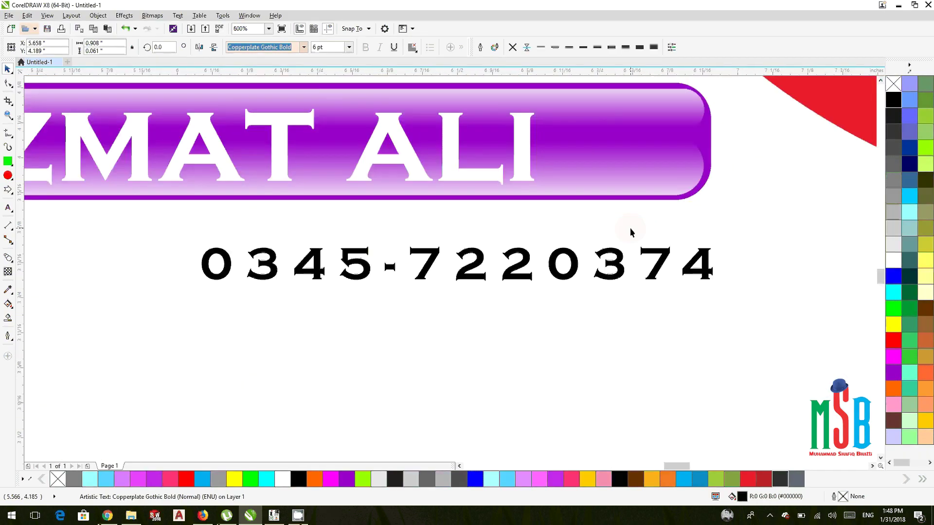
{"action": "left_click_drag", "start_coordinate": [669, 263], "coordinate": [667, 237]}
{"action": "scroll", "coordinate": [667, 237], "scroll_direction": "down", "scroll_amount": 2}
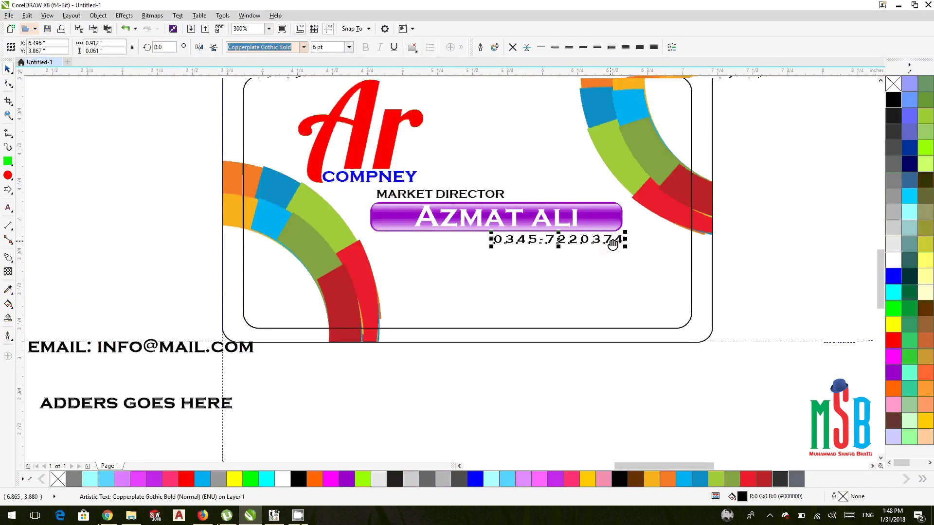
- Place the email text inside the card's lower-right area, set it to 8 pt and shift it towards the inner border
{"action": "scroll", "coordinate": [592, 293], "scroll_direction": "left", "scroll_amount": 2}
{"action": "scroll", "coordinate": [388, 345], "scroll_direction": "down", "scroll_amount": 2}
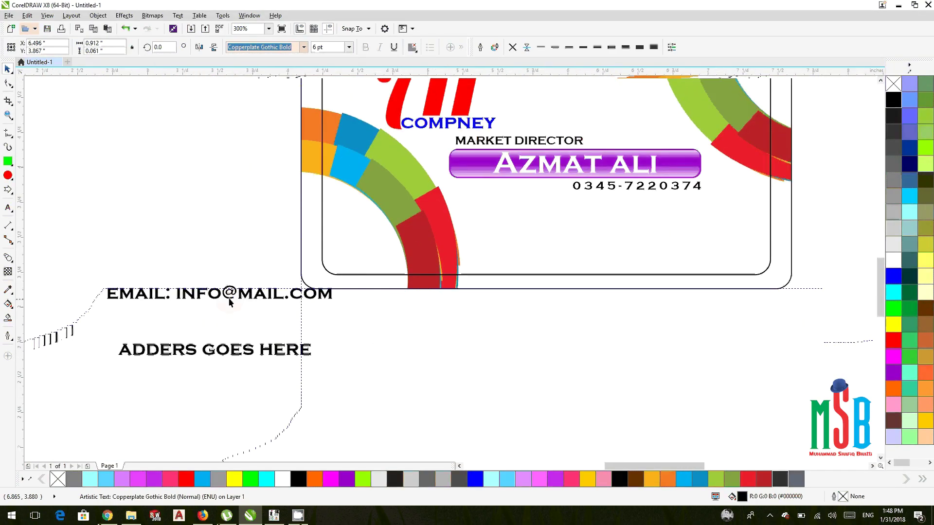
{"action": "left_click_drag", "start_coordinate": [229, 302], "coordinate": [594, 255]}
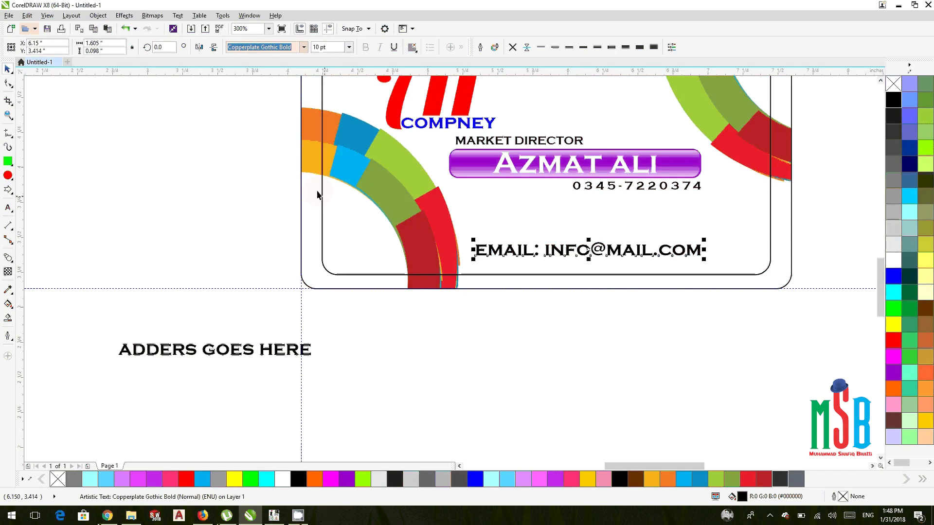
{"action": "left_click", "coordinate": [349, 47]}
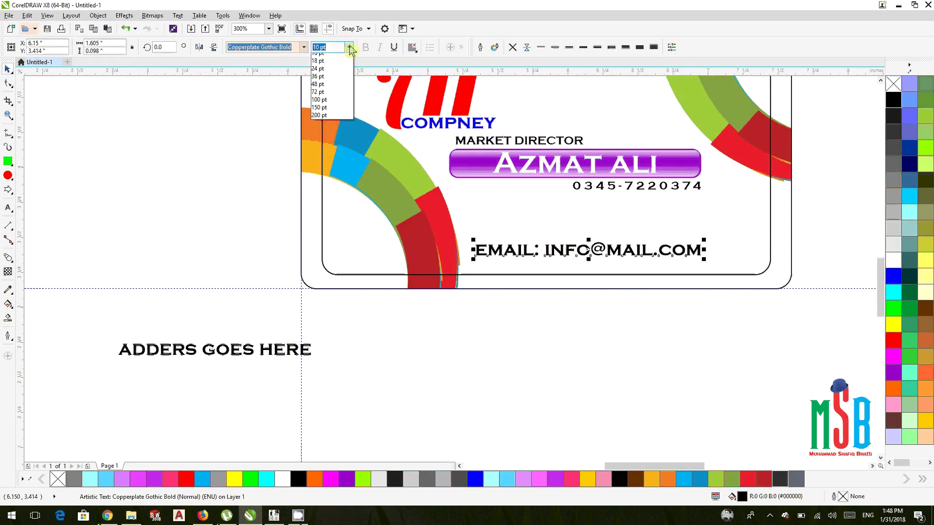
{"action": "left_click", "coordinate": [323, 73]}
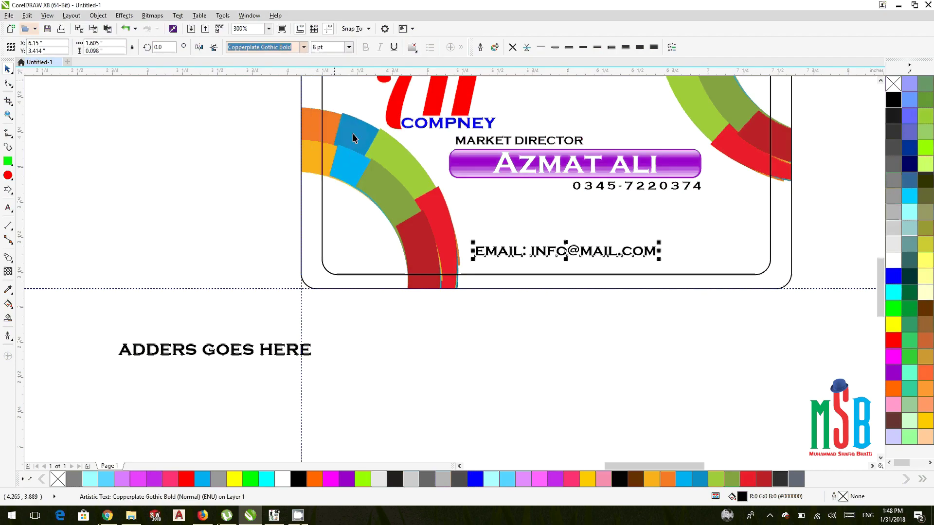
{"action": "left_click_drag", "start_coordinate": [625, 256], "coordinate": [686, 257]}
- Move the address text beneath the email line and nudge both lines towards the card's right inner border
{"action": "left_click_drag", "start_coordinate": [194, 357], "coordinate": [616, 272]}
{"action": "scroll", "coordinate": [591, 334], "scroll_direction": "down", "scroll_amount": 2}
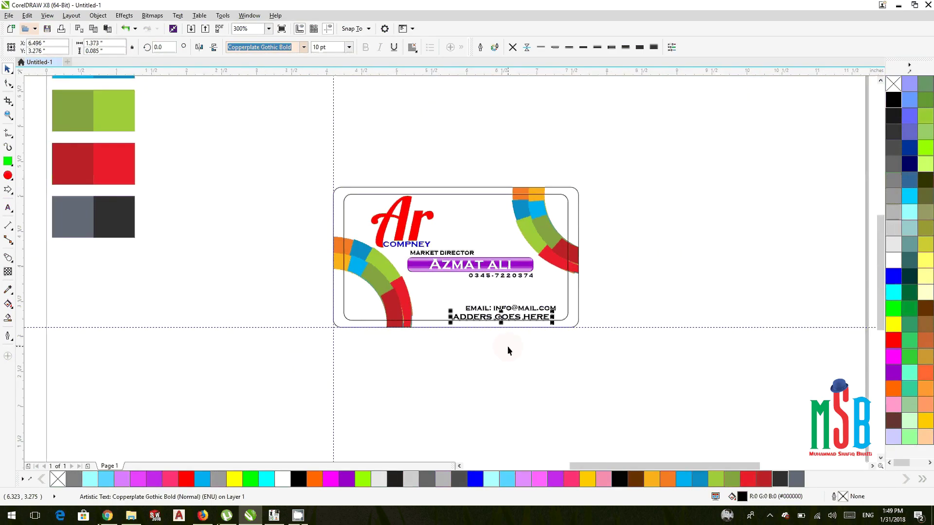
{"action": "scroll", "coordinate": [506, 345], "scroll_direction": "up", "scroll_amount": 1}
{"action": "scroll", "coordinate": [441, 272], "scroll_direction": "up", "scroll_amount": 2}
{"action": "key", "text": "Escape"}
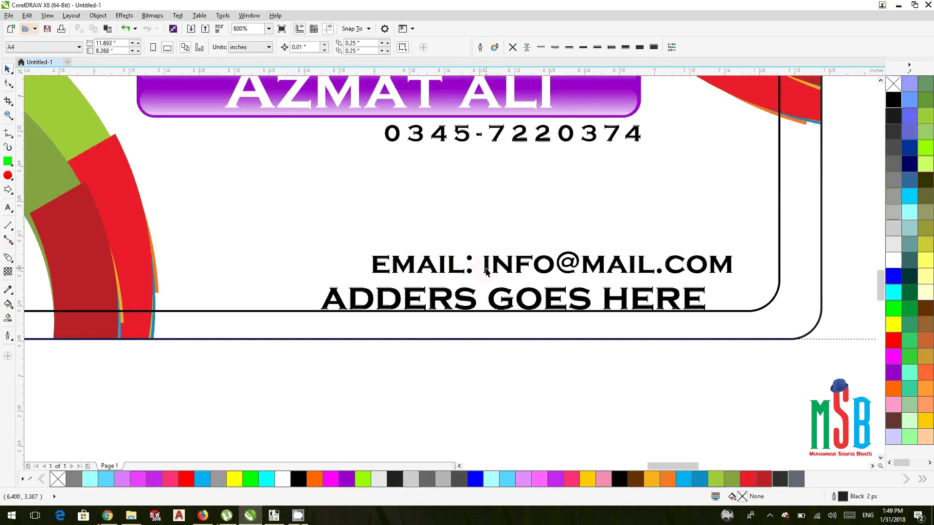
{"action": "left_click_drag", "start_coordinate": [486, 271], "coordinate": [526, 265]}
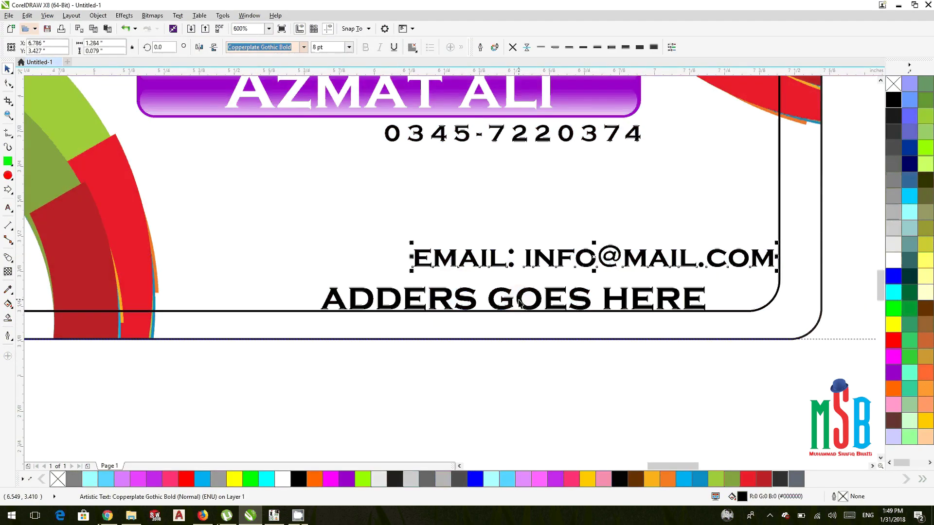
{"action": "left_click_drag", "start_coordinate": [519, 302], "coordinate": [546, 291]}
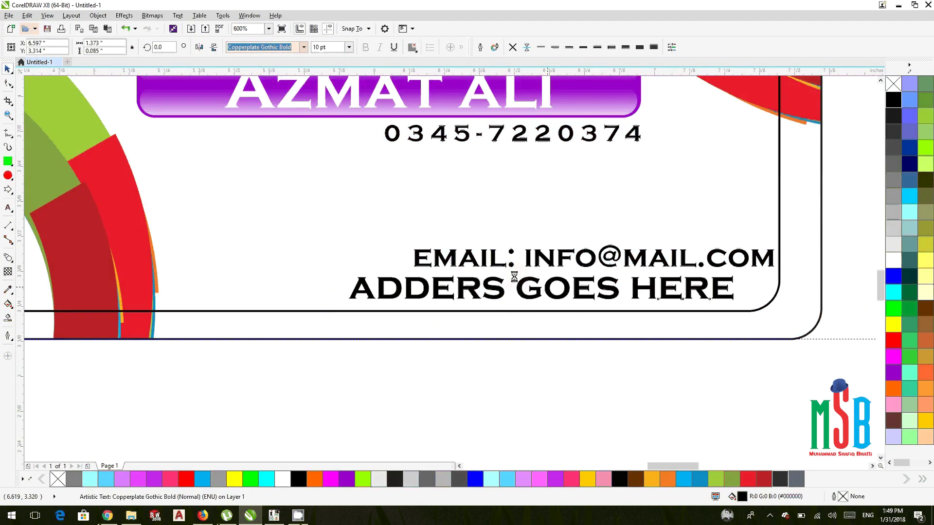
- Set the address text to Copperplate Gothic Bold at 6 pt
{"action": "left_click", "coordinate": [304, 47]}
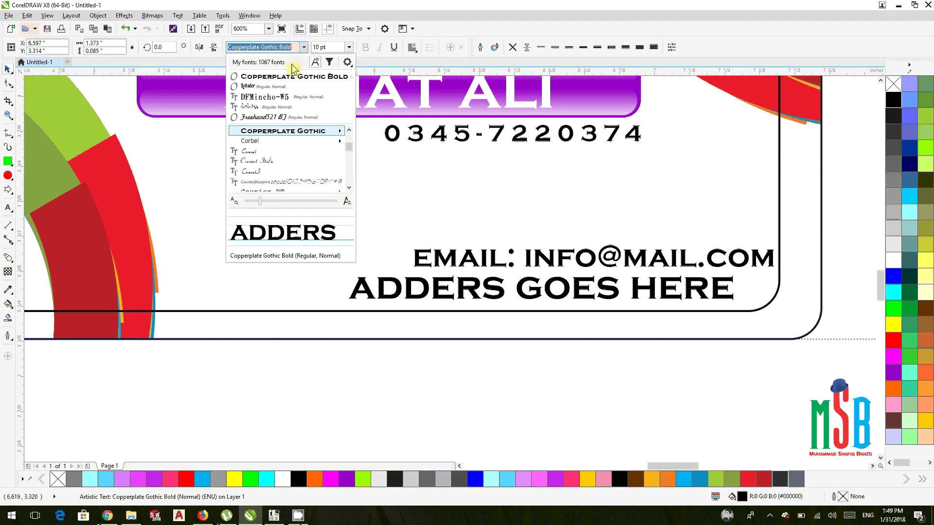
{"action": "left_click", "coordinate": [283, 78]}
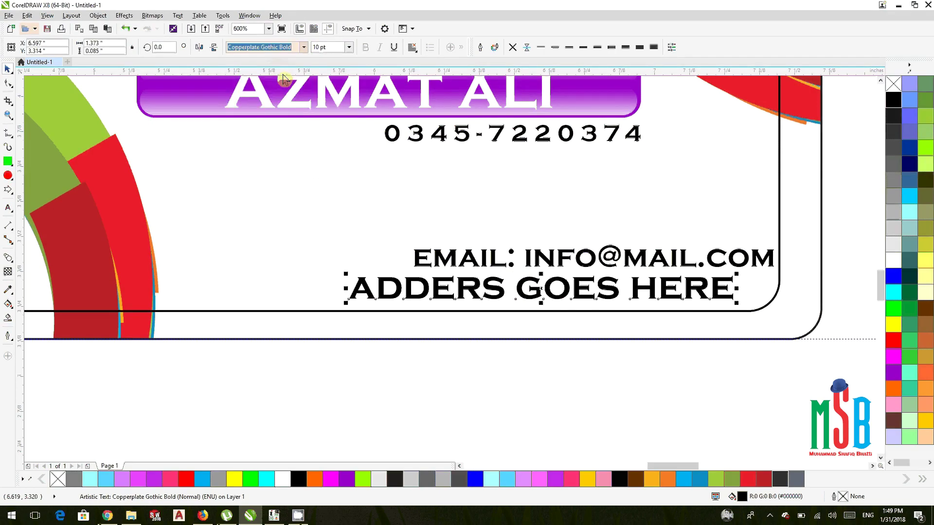
{"action": "left_click", "coordinate": [351, 47]}
{"action": "left_click", "coordinate": [314, 67]}
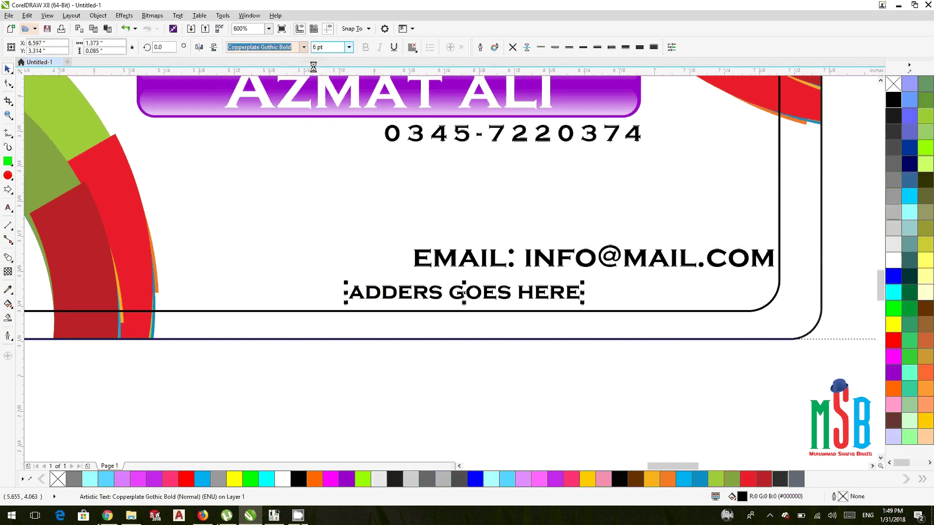
{"action": "left_click", "coordinate": [416, 319]}
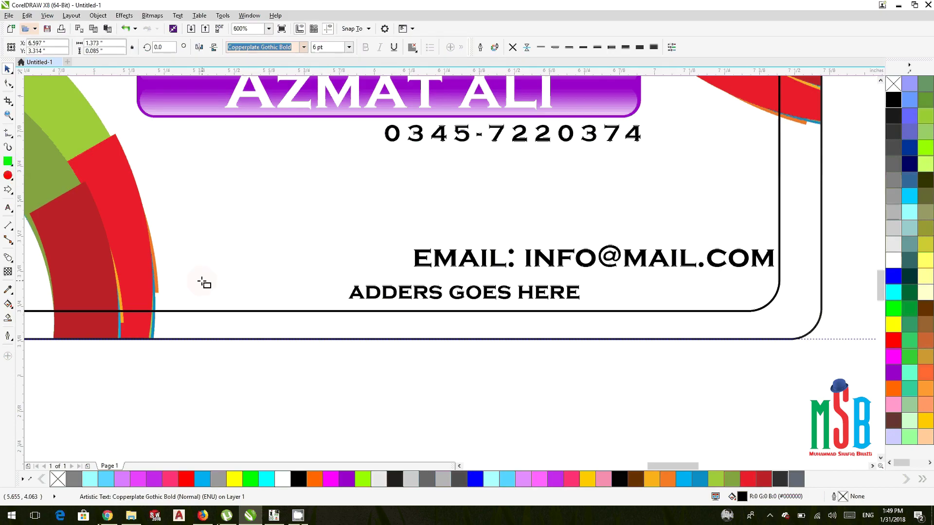
- Draw a rectangle about 1.9 by 0.105 inches around the address text and fill it with light gray (204, 204, 204)
{"action": "mouse_move", "coordinate": [201, 278]}
{"action": "left_mouse_down"}
{"action": "mouse_move", "coordinate": [515, 306]}
{"action": "mouse_move", "coordinate": [734, 307]}
{"action": "left_mouse_up"}
{"action": "key", "text": "space"}
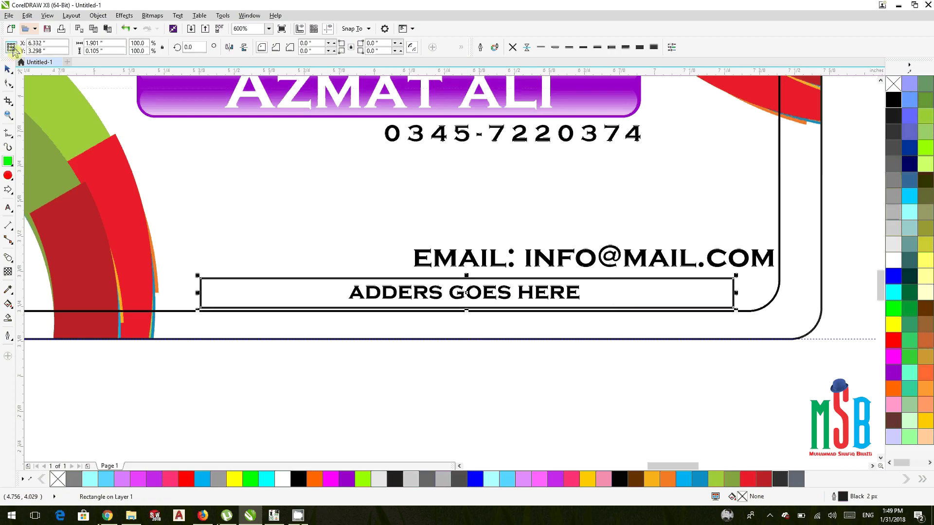
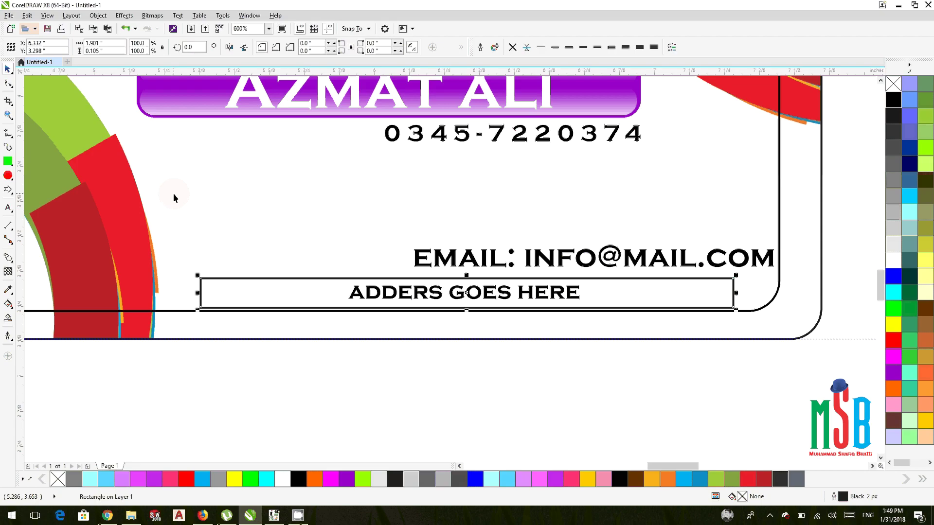
{"action": "left_click", "coordinate": [893, 228]}
{"action": "left_click", "coordinate": [375, 355]}
- Select the address text hidden under the gray bar and bring it to the front of the page
{"action": "left_click_drag", "start_coordinate": [772, 359], "coordinate": [239, 249]}
{"action": "left_click_drag", "start_coordinate": [658, 387], "coordinate": [300, 273]}
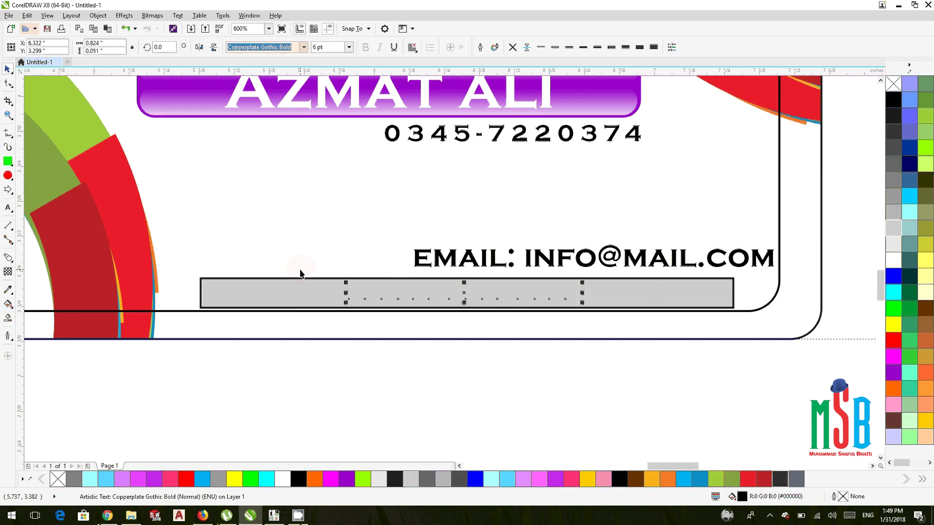
{"action": "left_click", "coordinate": [97, 15]}
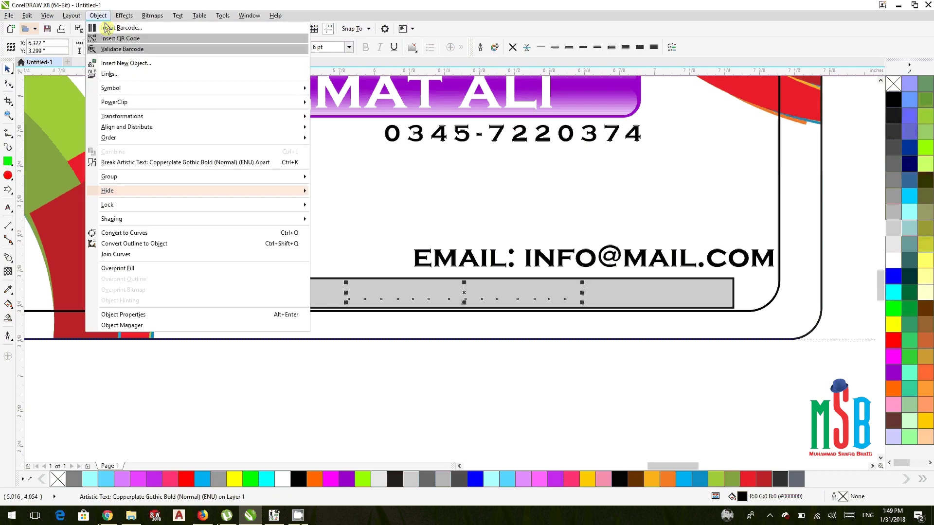
{"action": "mouse_move", "coordinate": [128, 137]}
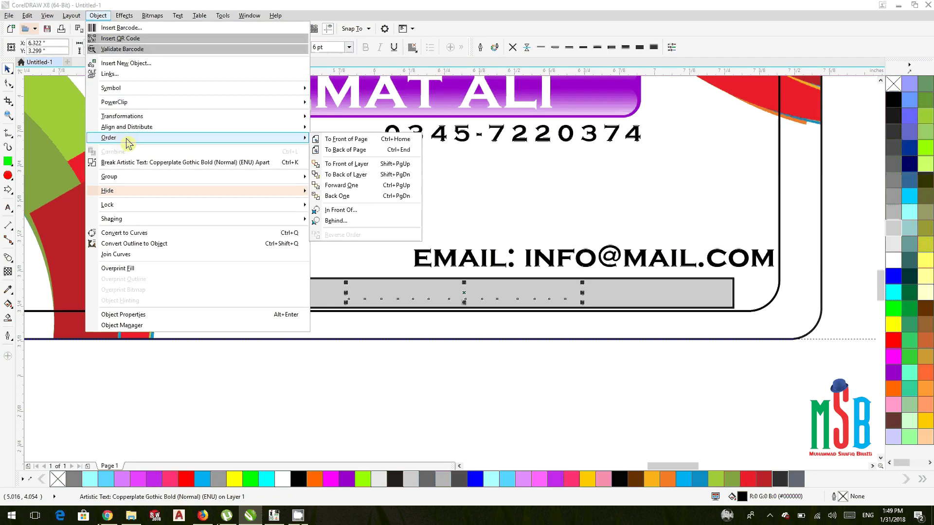
{"action": "left_click", "coordinate": [346, 139]}
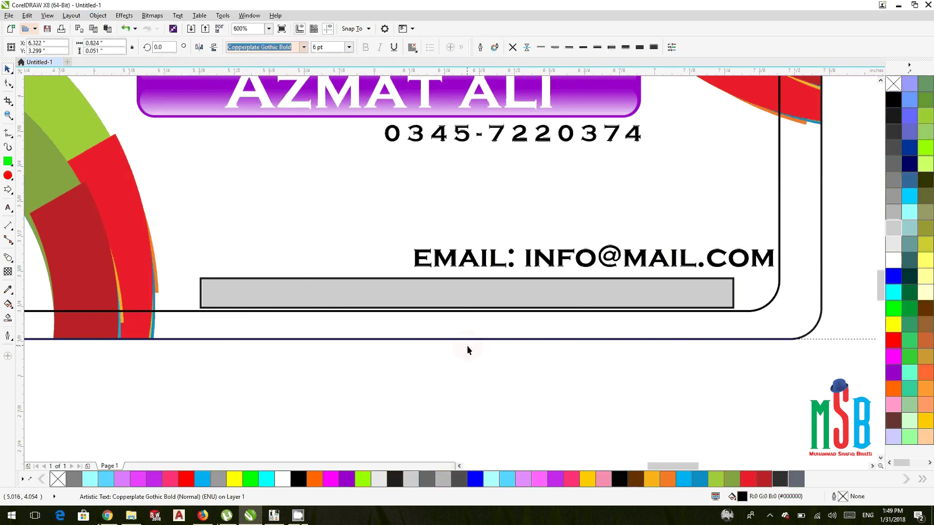
{"action": "left_click", "coordinate": [475, 359]}
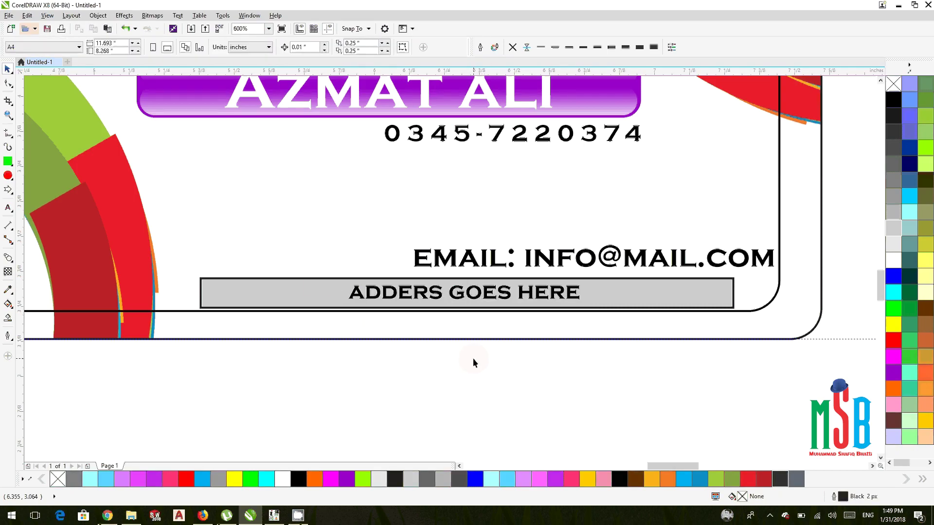
- Stretch the gray bar at both ends to about 2.41 inches wide and PowerClip it inside the outer card rectangle
{"action": "left_click", "coordinate": [317, 289]}
{"action": "left_click_drag", "start_coordinate": [197, 293], "coordinate": [136, 292]}
{"action": "left_click_drag", "start_coordinate": [734, 293], "coordinate": [815, 292]}
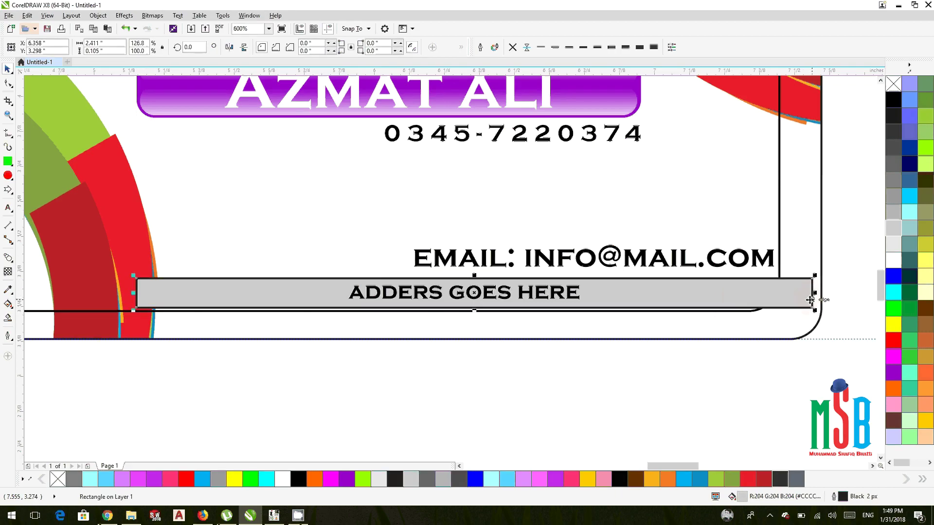
{"action": "right_click", "coordinate": [763, 297]}
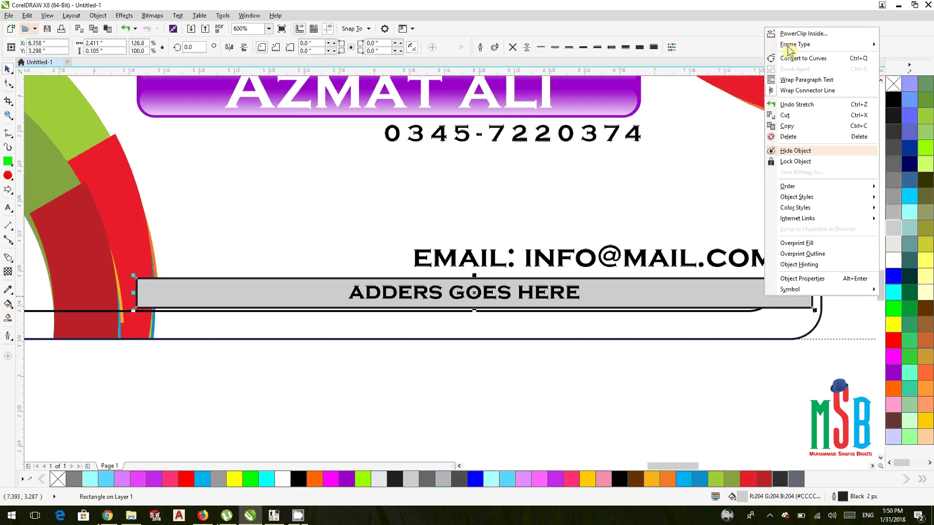
{"action": "left_click", "coordinate": [808, 197]}
{"action": "left_click", "coordinate": [808, 197]}
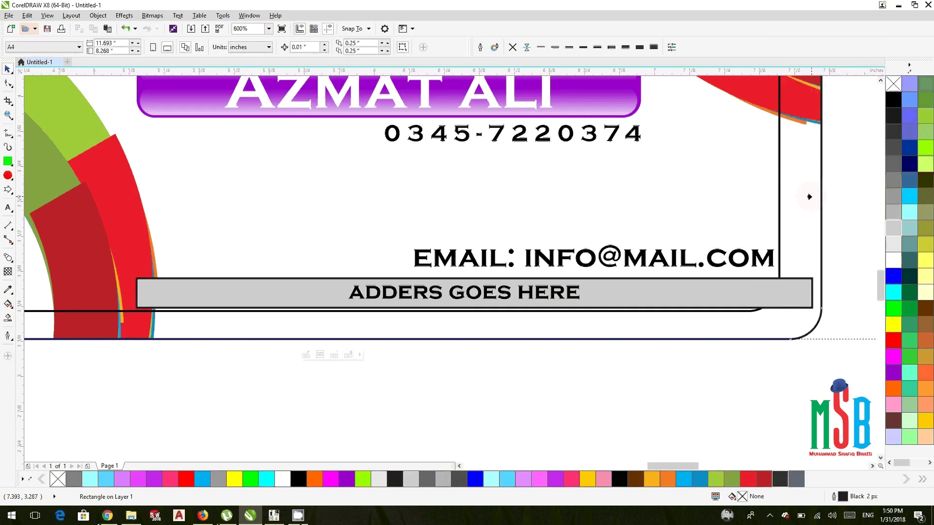
- Open the card's PowerClip contents for editing and extend the gray bar past the card's right edge, about 2.55 inches wide
{"action": "right_click", "coordinate": [808, 196]}
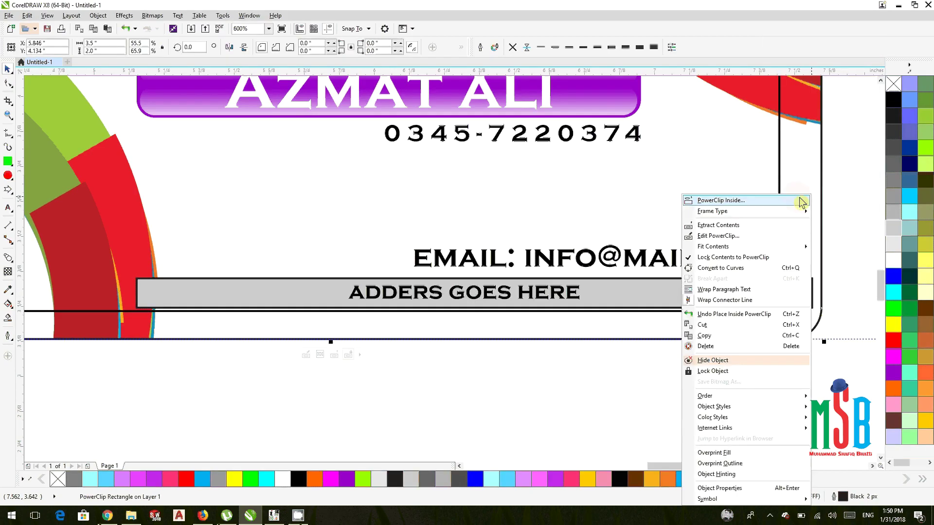
{"action": "left_click", "coordinate": [729, 239]}
{"action": "left_click", "coordinate": [740, 282]}
{"action": "left_click_drag", "start_coordinate": [813, 292], "coordinate": [853, 292]}
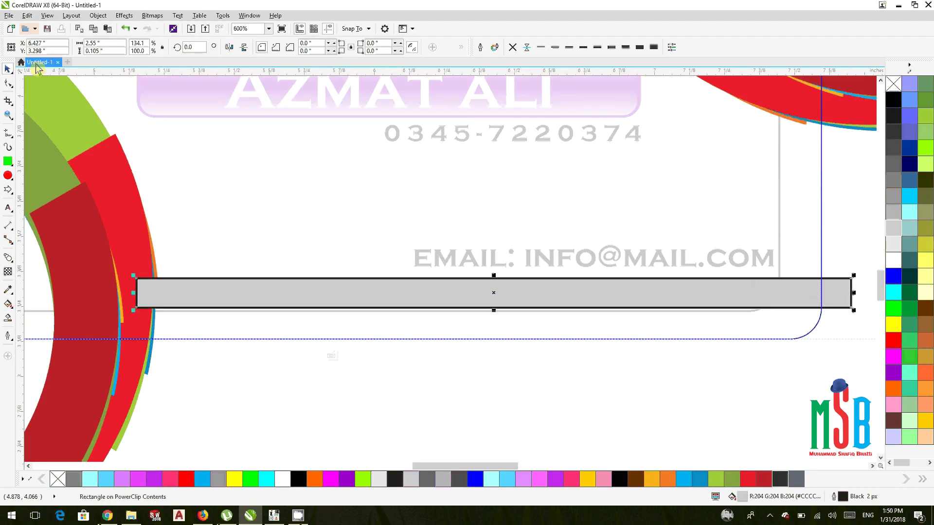
- Send the gray bar behind the colored arcs to the back of the layer and remove its outline
{"action": "right_click", "coordinate": [438, 296]}
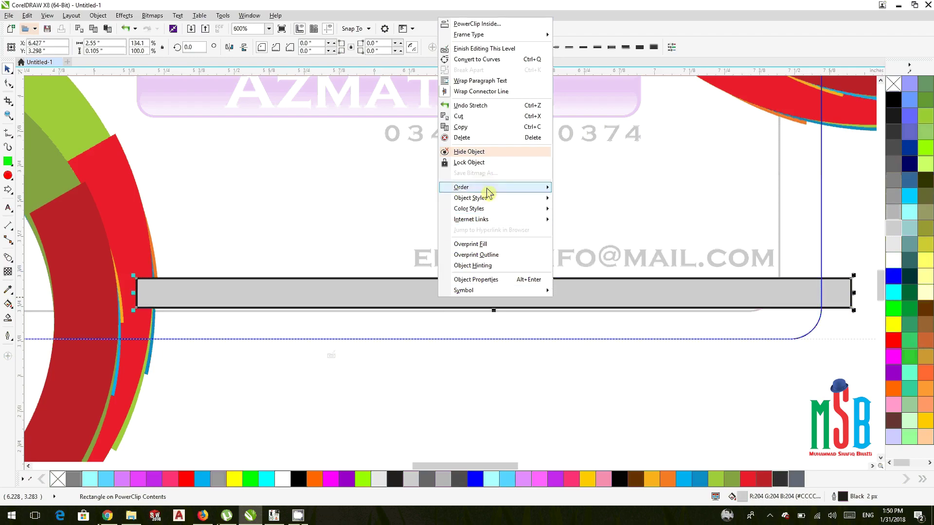
{"action": "mouse_move", "coordinate": [537, 188]}
{"action": "left_click", "coordinate": [608, 226]}
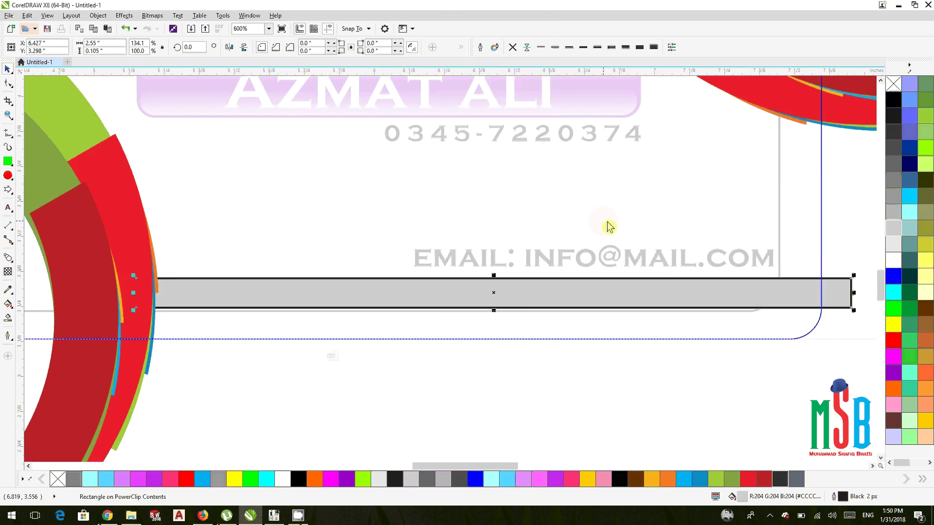
{"action": "right_click", "coordinate": [893, 84]}
{"action": "left_click", "coordinate": [859, 158]}
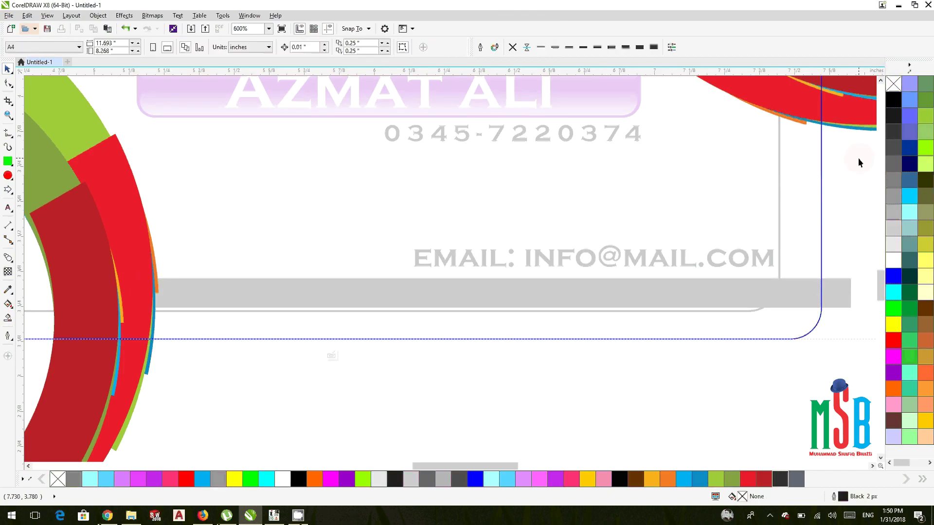
- Finish editing the PowerClip contents and return to the full card
{"action": "right_click", "coordinate": [399, 293]}
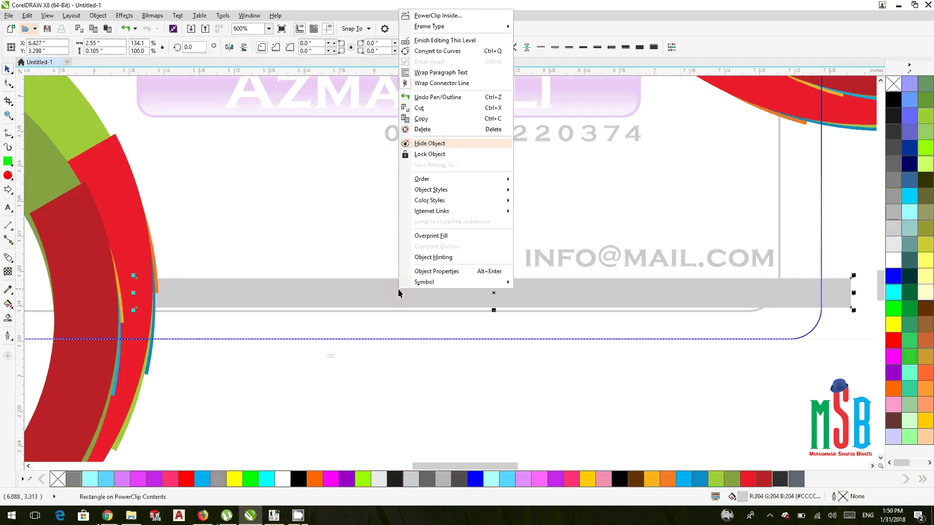
{"action": "left_click", "coordinate": [428, 41]}
{"action": "scroll", "coordinate": [471, 372], "scroll_direction": "down", "scroll_amount": 2}
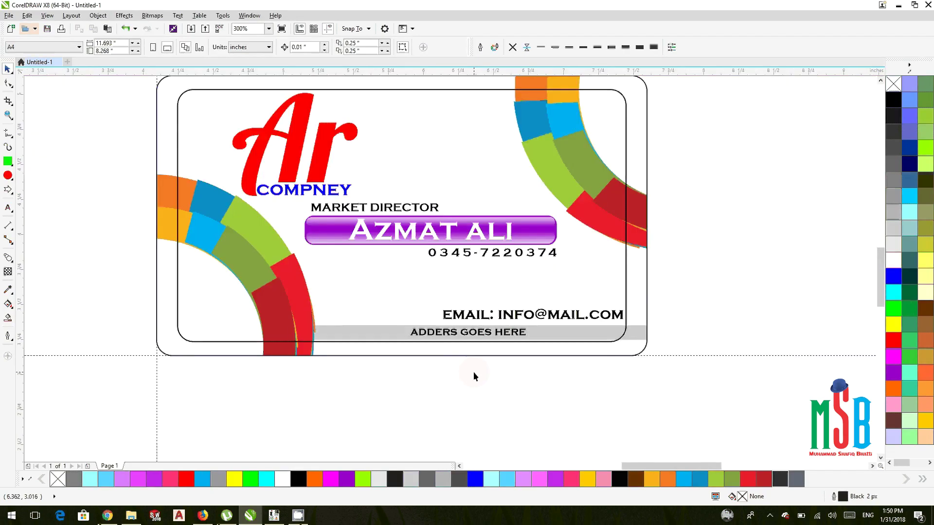
- Set the email text above the gray address bar to 6 pt
{"action": "scroll", "coordinate": [482, 338], "scroll_direction": "up", "scroll_amount": 2}
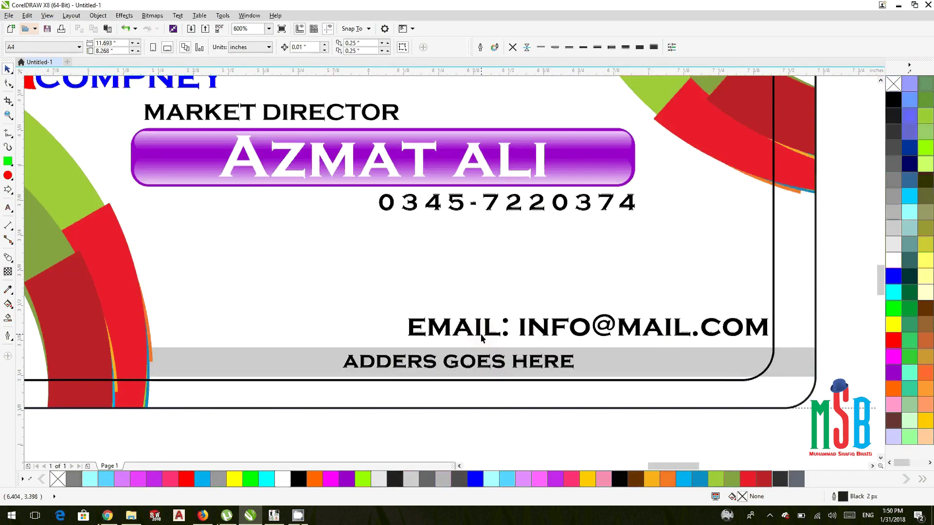
{"action": "left_click", "coordinate": [481, 338]}
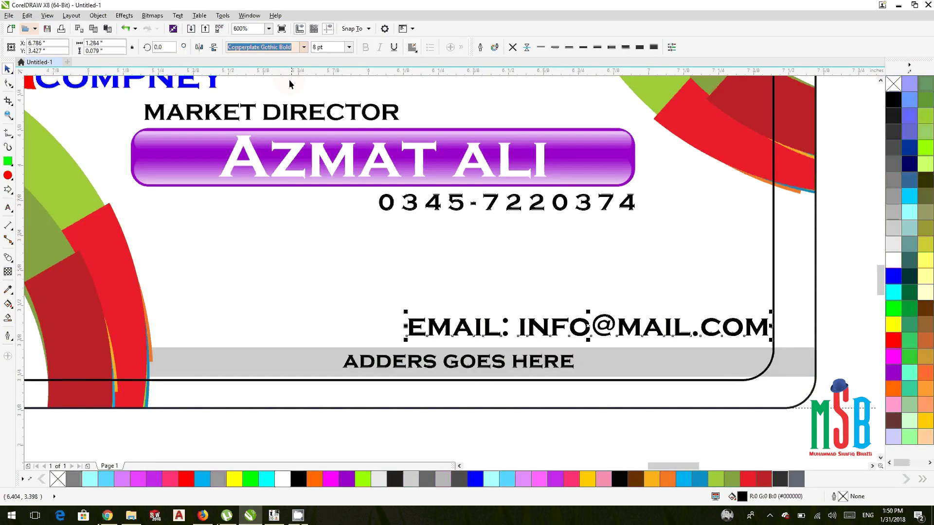
{"action": "left_click", "coordinate": [349, 47]}
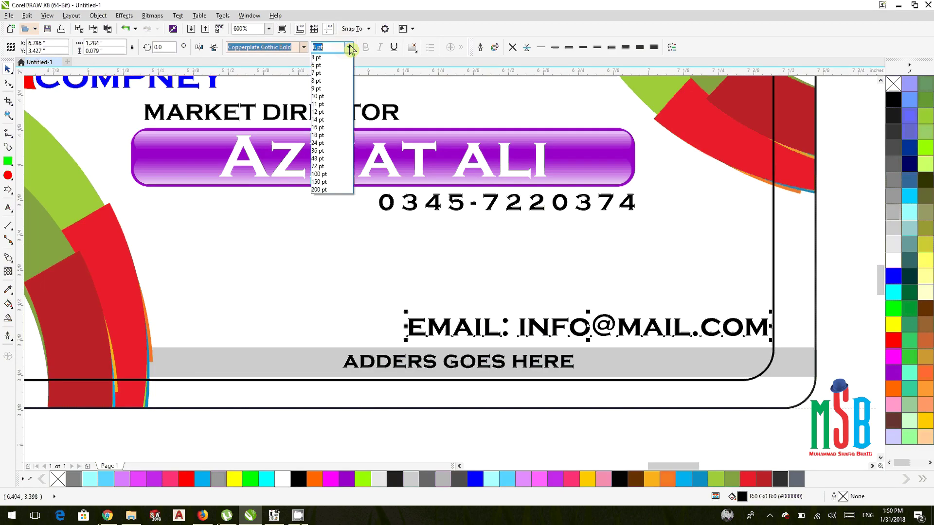
{"action": "left_click", "coordinate": [320, 65]}
- Move the email text directly beneath the phone number, lining up its right end with the number's
{"action": "left_click_drag", "start_coordinate": [527, 332], "coordinate": [471, 250]}
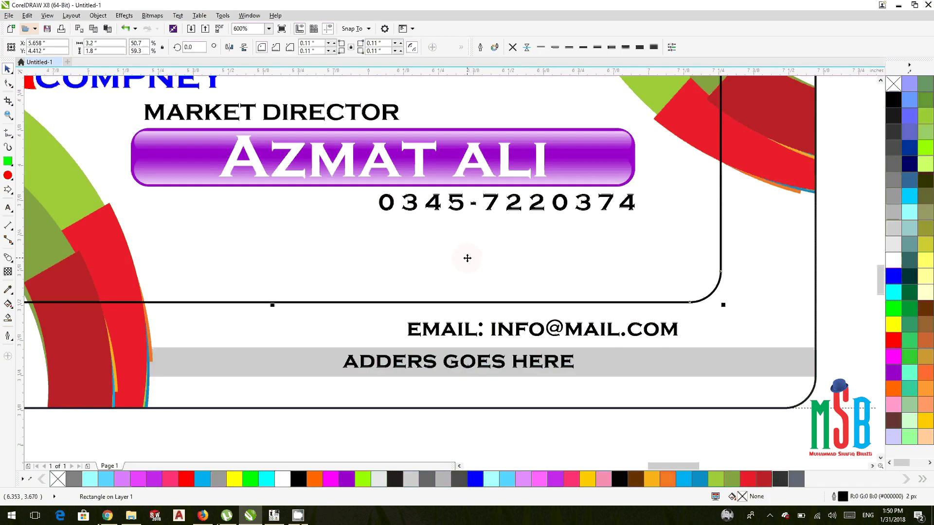
{"action": "key", "text": "ctrl+z"}
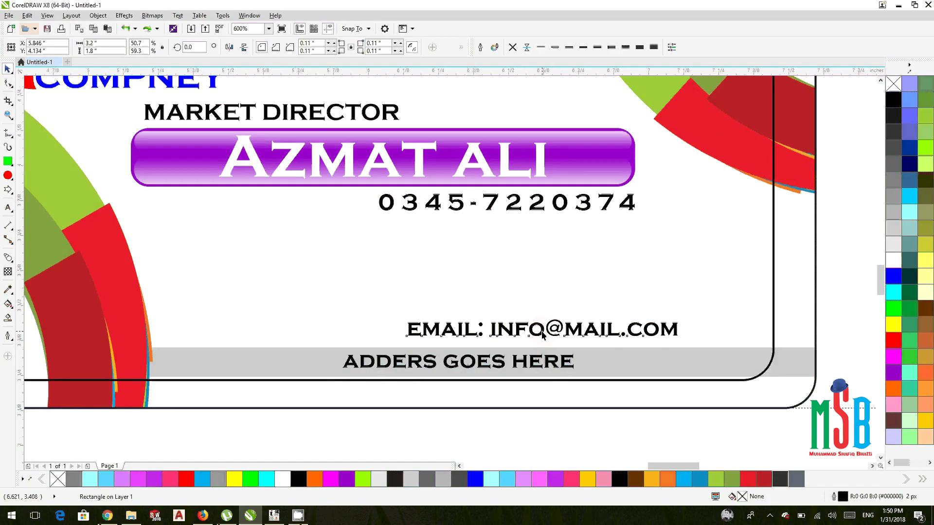
{"action": "left_click", "coordinate": [553, 336]}
{"action": "left_click_drag", "start_coordinate": [553, 335], "coordinate": [505, 221]}
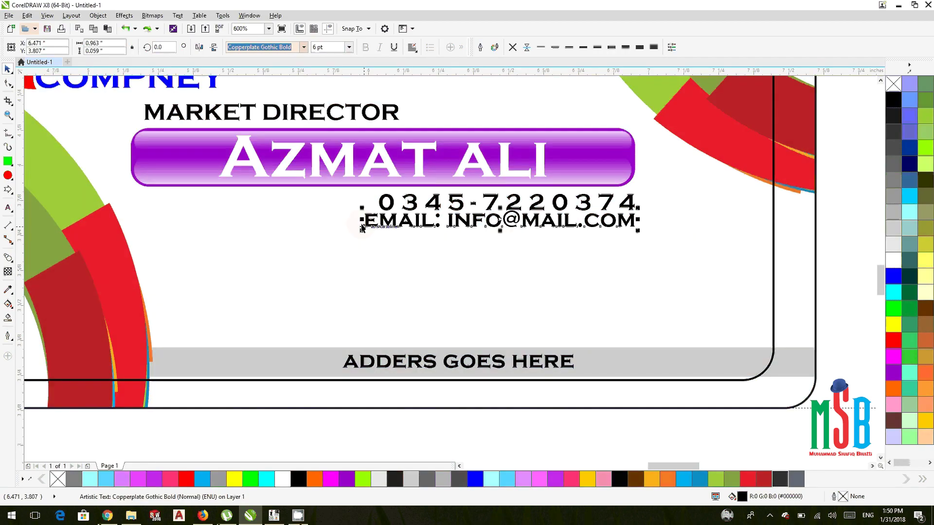
- Align the phone number's left end with the email text and widen its character spacing to match the email's width
{"action": "left_click", "coordinate": [391, 209]}
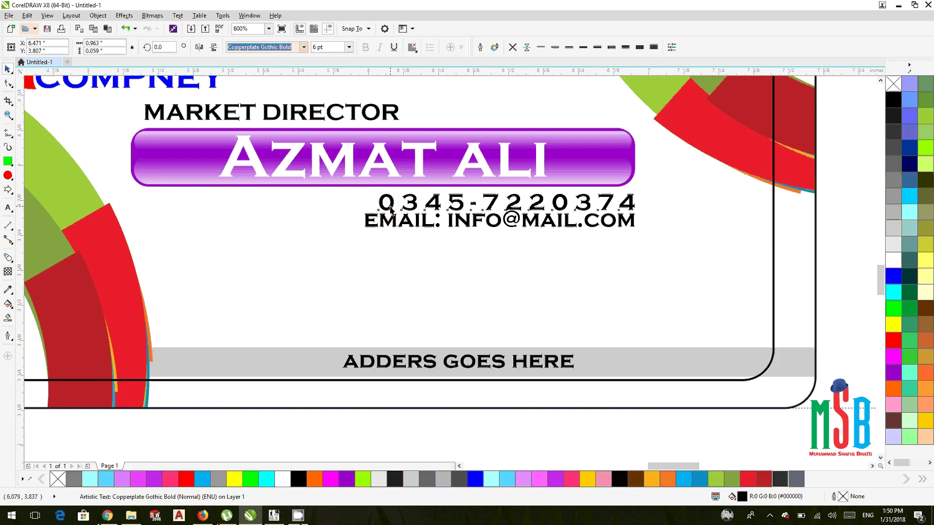
{"action": "left_click", "coordinate": [391, 209]}
{"action": "left_click_drag", "start_coordinate": [391, 209], "coordinate": [378, 210]}
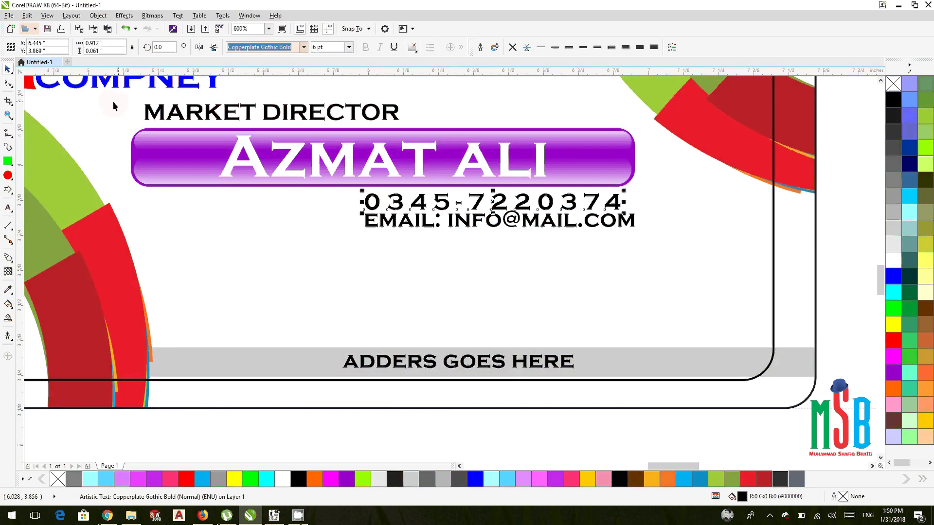
{"action": "left_click", "coordinate": [8, 83]}
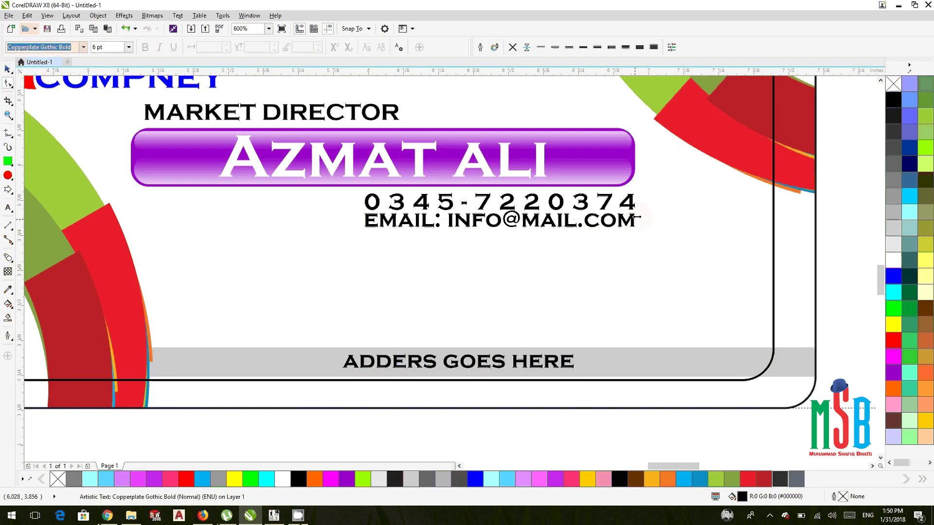
{"action": "left_click", "coordinate": [7, 72]}
{"action": "left_click", "coordinate": [832, 245]}
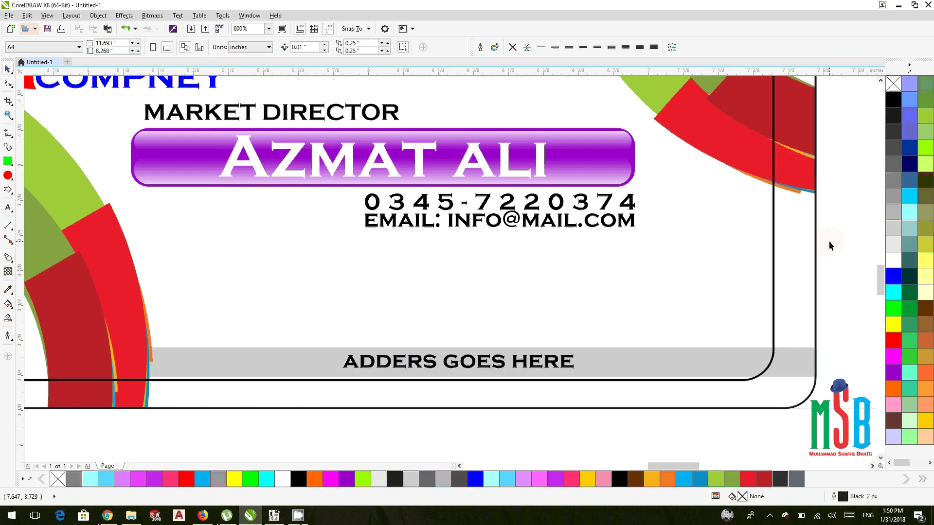
- Move the email text slightly down to leave a gap beneath the phone number
{"action": "left_click", "coordinate": [539, 228]}
{"action": "scroll", "coordinate": [493, 224], "scroll_direction": "up", "scroll_amount": 1}
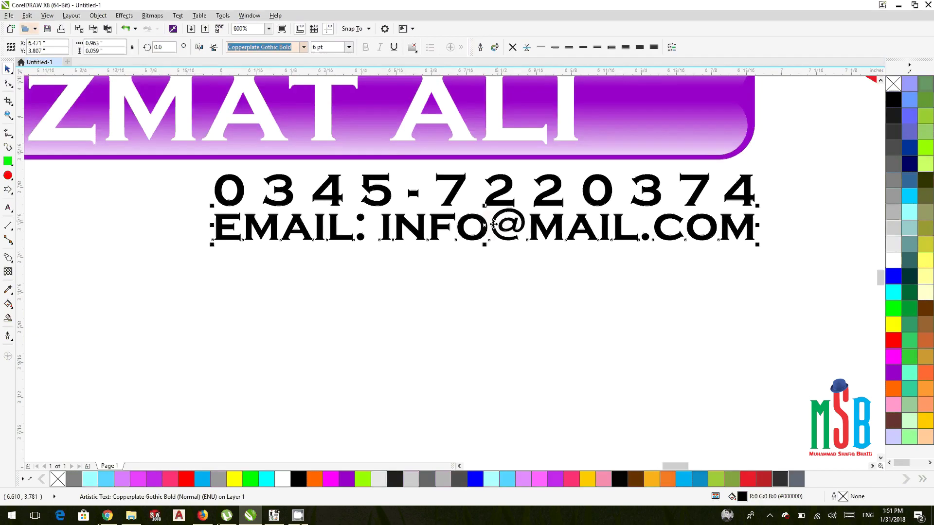
{"action": "left_click_drag", "start_coordinate": [493, 225], "coordinate": [485, 241]}
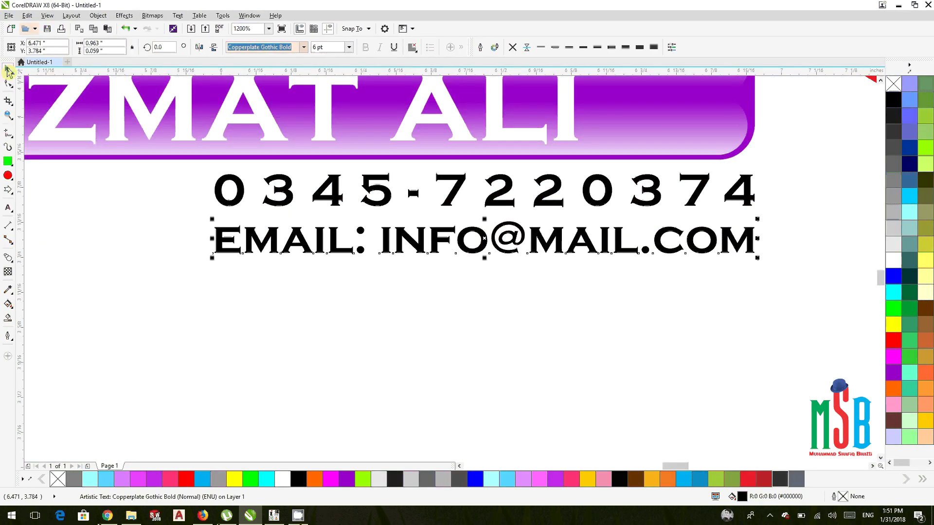
{"action": "scroll", "coordinate": [364, 335], "scroll_direction": "down", "scroll_amount": 3}
{"action": "left_click_drag", "start_coordinate": [471, 323], "coordinate": [469, 323]}
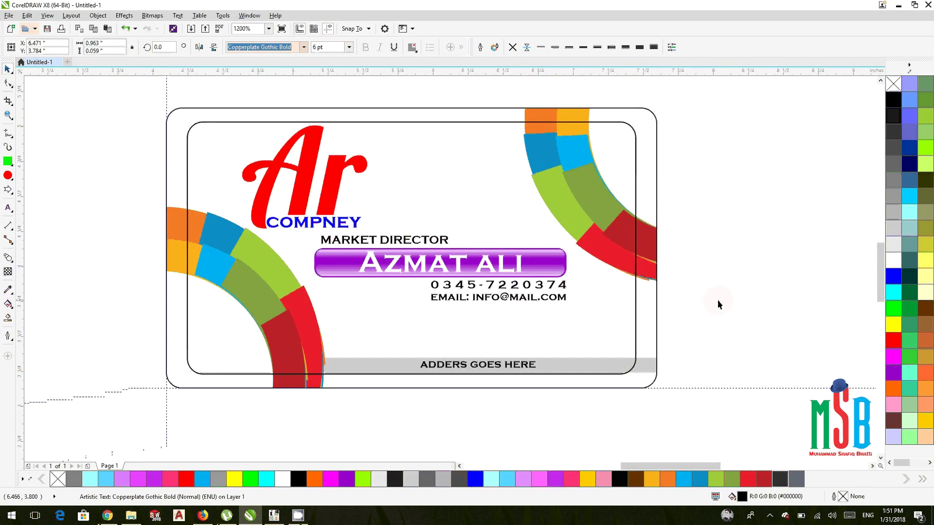
- Draw a straight horizontal line about 1.6 inches long below the card with the Pen tool
{"action": "left_click", "coordinate": [10, 137]}
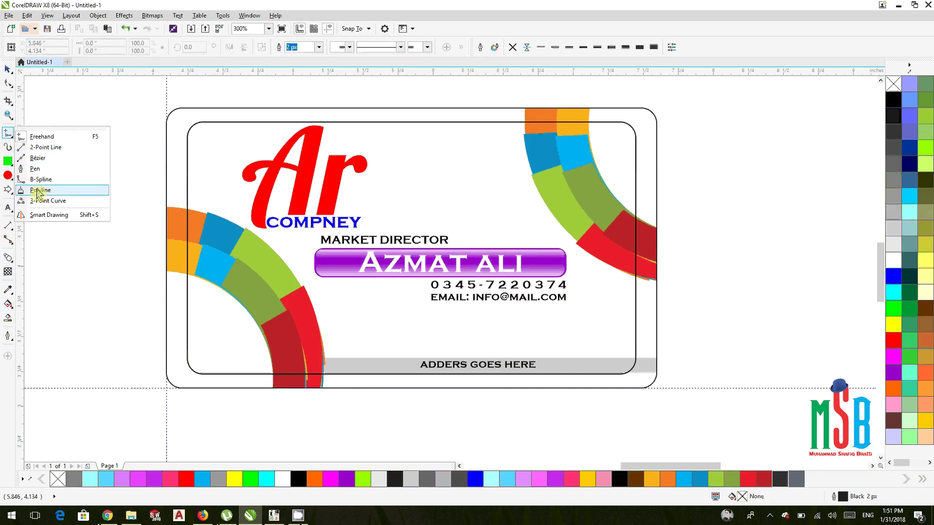
{"action": "left_click", "coordinate": [40, 174]}
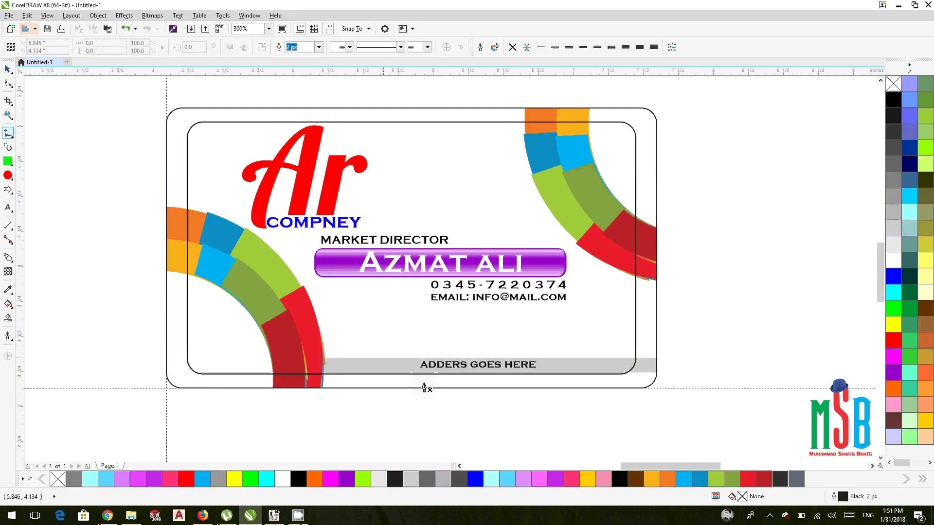
{"action": "left_click_drag", "start_coordinate": [392, 412], "coordinate": [611, 412]}
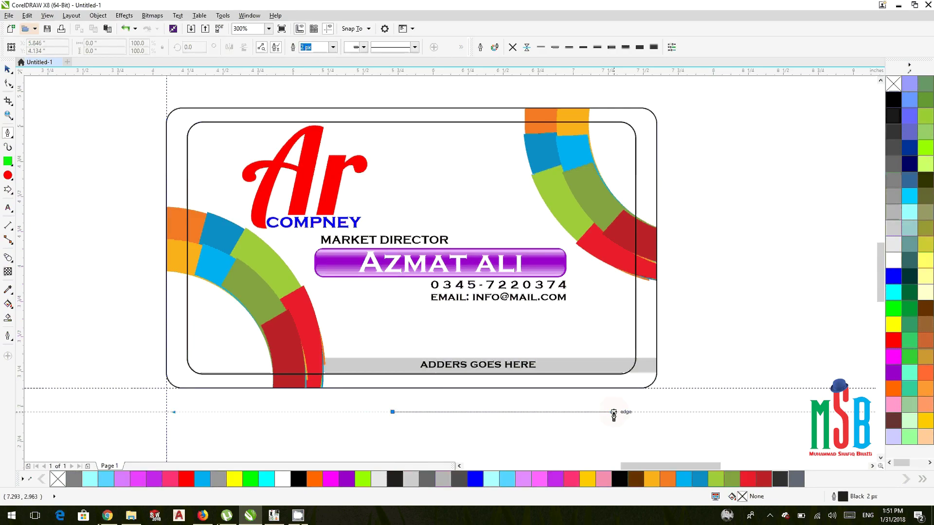
{"action": "left_click", "coordinate": [614, 413]}
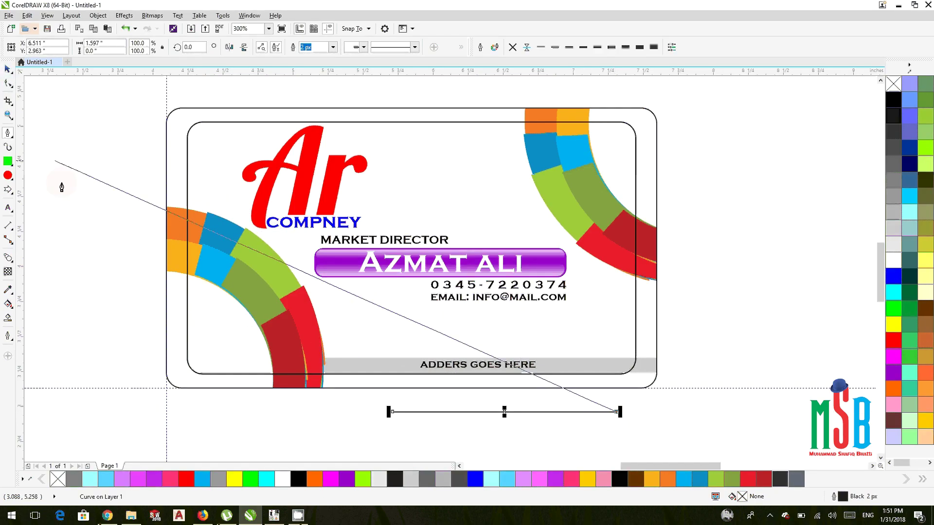
{"action": "left_click", "coordinate": [8, 69]}
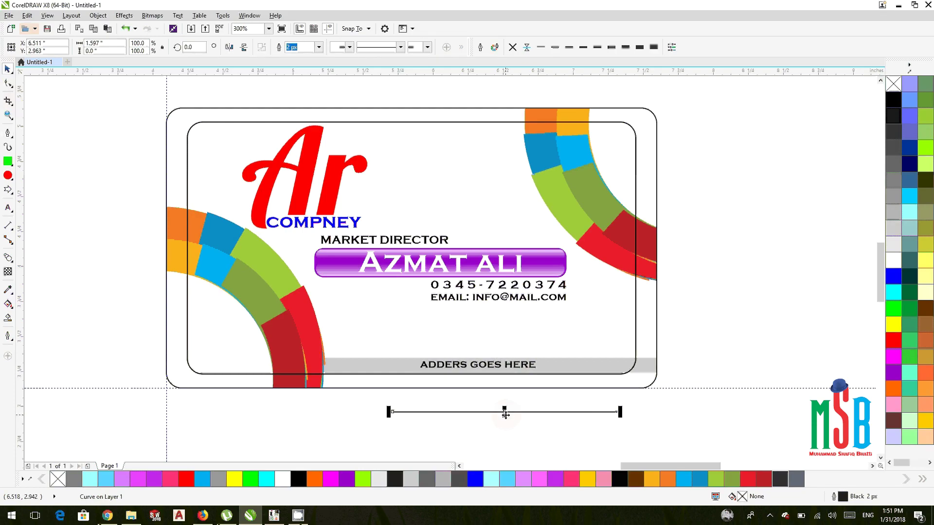
- Place the line between the phone number and email, shortening both ends to a length of about 1 inch
{"action": "left_click_drag", "start_coordinate": [505, 414], "coordinate": [492, 293]}
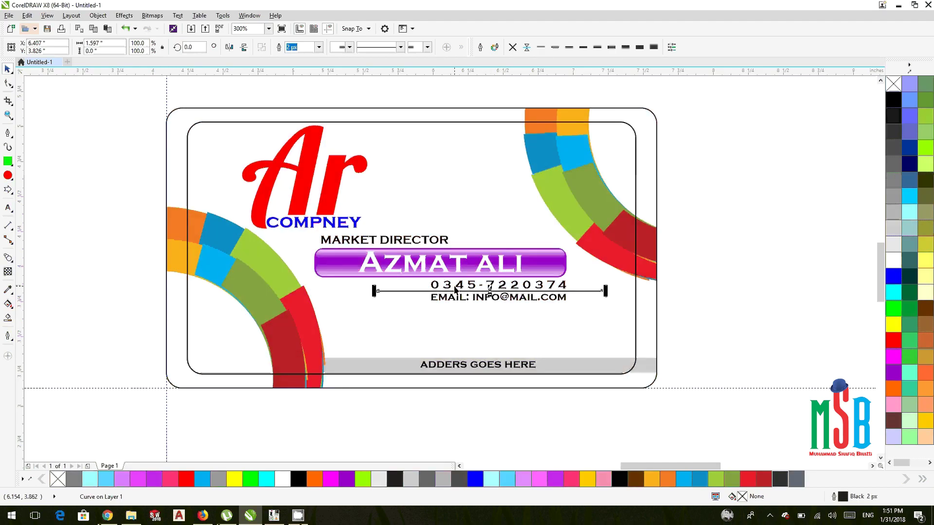
{"action": "scroll", "coordinate": [454, 291], "scroll_direction": "up", "scroll_amount": 4}
{"action": "scroll", "coordinate": [454, 291], "scroll_direction": "down", "scroll_amount": 2}
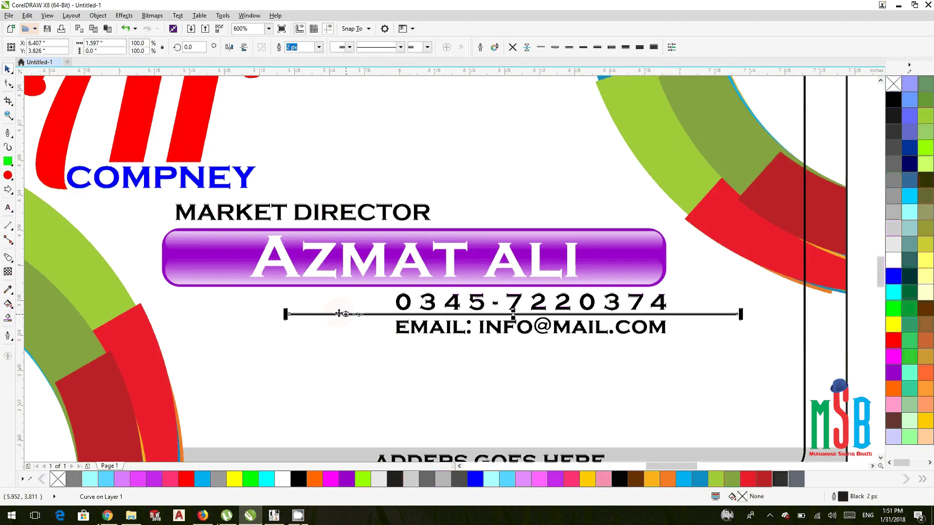
{"action": "left_click_drag", "start_coordinate": [285, 313], "coordinate": [387, 315]}
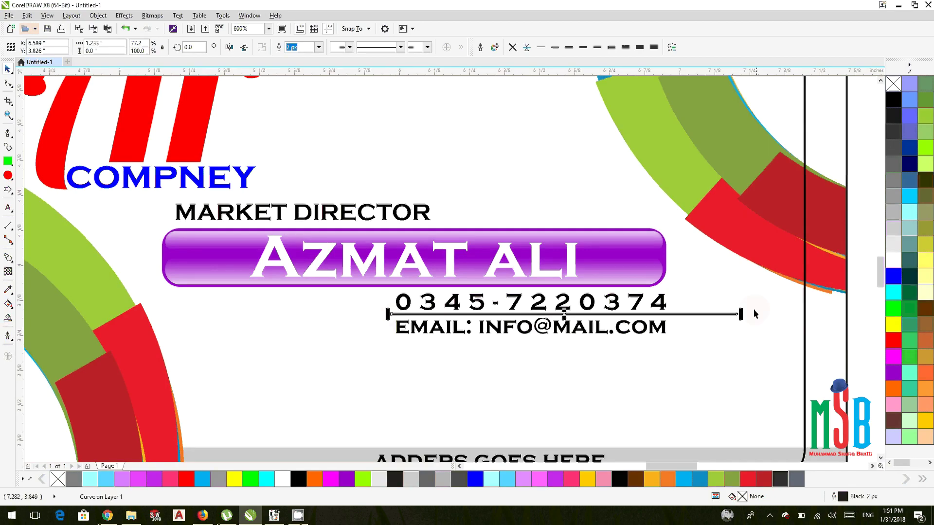
{"action": "left_click_drag", "start_coordinate": [741, 313], "coordinate": [677, 322]}
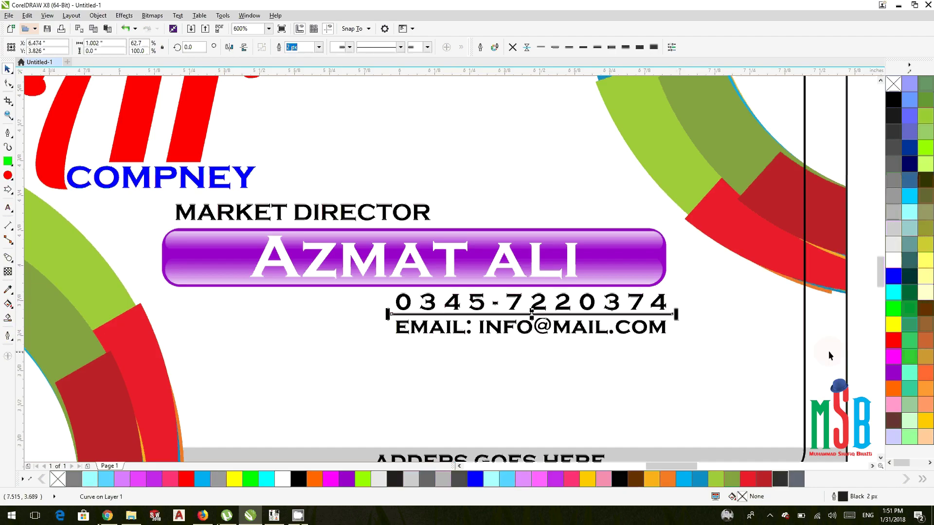
{"action": "left_click", "coordinate": [753, 351]}
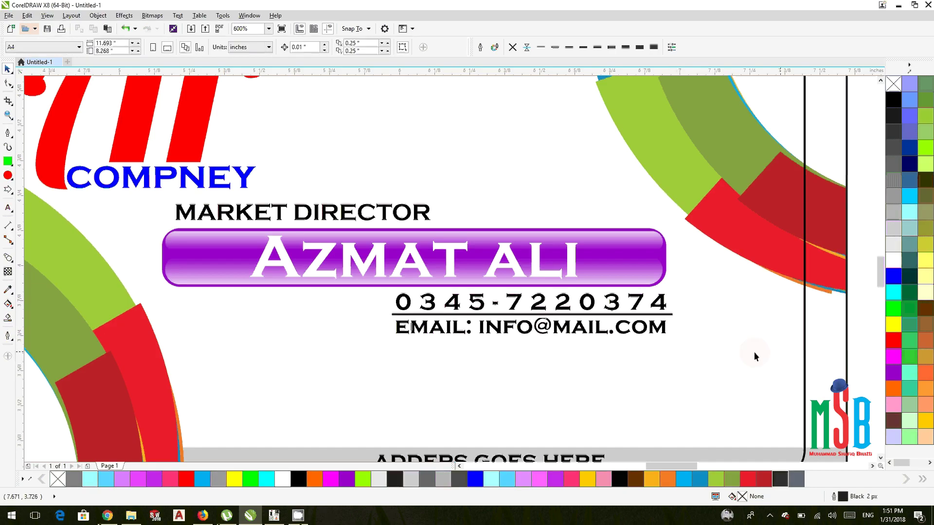
- Color the divider line between the phone number and email red
{"action": "left_click", "coordinate": [569, 315]}
{"action": "right_click", "coordinate": [901, 344]}
{"action": "left_click", "coordinate": [825, 339]}
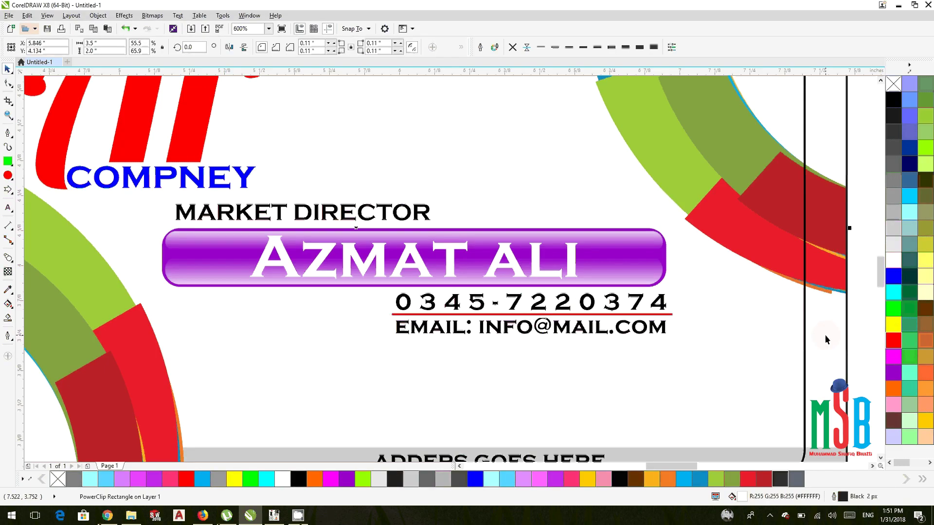
{"action": "scroll", "coordinate": [825, 339], "scroll_direction": "down", "scroll_amount": 2}
{"action": "scroll", "coordinate": [733, 317], "scroll_direction": "right", "scroll_amount": 3}
{"action": "left_click", "coordinate": [734, 316]}
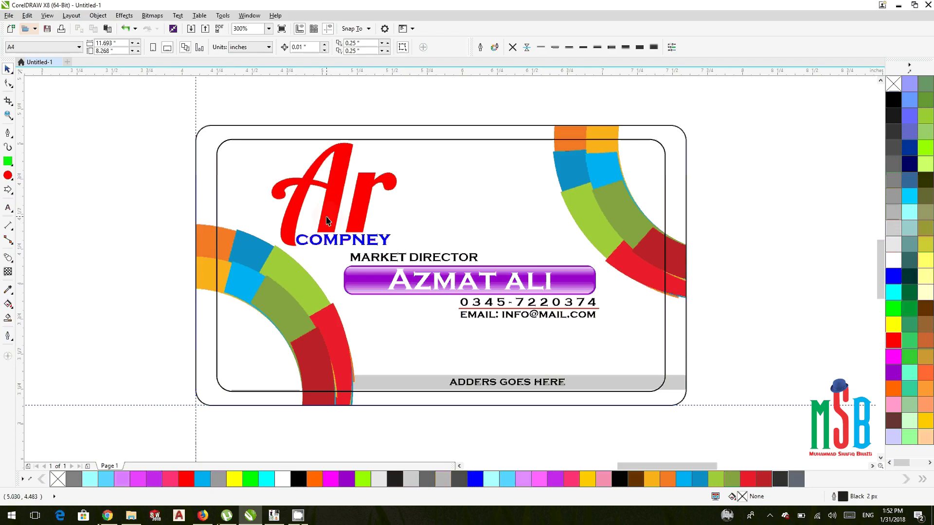
- Gather the orange, yellow, light green and bright red color squares into a cluster beside the swatch column
{"action": "scroll", "coordinate": [326, 222], "scroll_direction": "down", "scroll_amount": 1}
{"action": "left_click_drag", "start_coordinate": [329, 223], "coordinate": [300, 218]}
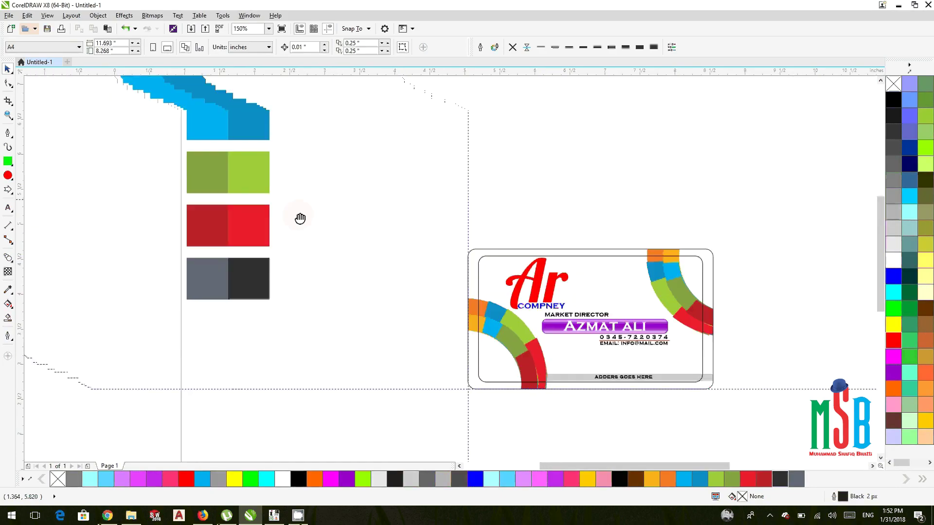
{"action": "left_click_drag", "start_coordinate": [294, 175], "coordinate": [274, 197]}
{"action": "left_click_drag", "start_coordinate": [221, 120], "coordinate": [366, 246]}
{"action": "left_click_drag", "start_coordinate": [250, 115], "coordinate": [388, 255]}
{"action": "left_click_drag", "start_coordinate": [246, 214], "coordinate": [413, 278]}
{"action": "left_click", "coordinate": [264, 282]}
{"action": "left_click_drag", "start_coordinate": [264, 283], "coordinate": [361, 314]}
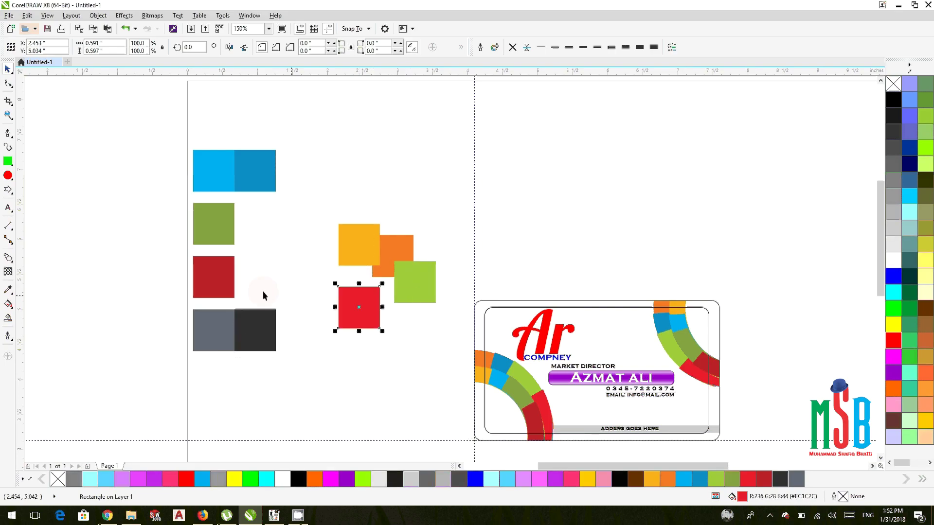
- Add the olive green, dark red and two blue squares to the cluster so the squares overlap
{"action": "left_click_drag", "start_coordinate": [214, 247], "coordinate": [389, 297]}
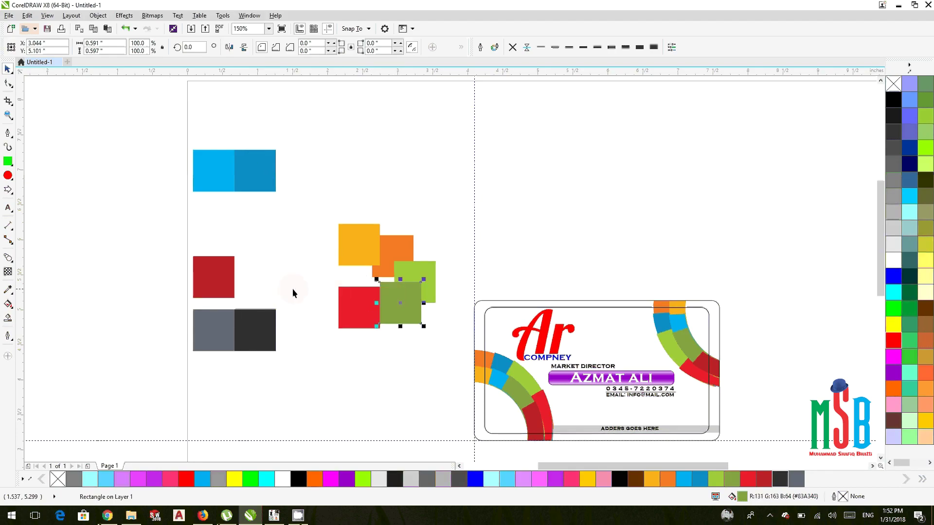
{"action": "left_click_drag", "start_coordinate": [395, 301], "coordinate": [360, 283]}
{"action": "left_click_drag", "start_coordinate": [226, 287], "coordinate": [334, 273]}
{"action": "left_click_drag", "start_coordinate": [248, 174], "coordinate": [332, 260]}
{"action": "left_click_drag", "start_coordinate": [223, 187], "coordinate": [398, 322]}
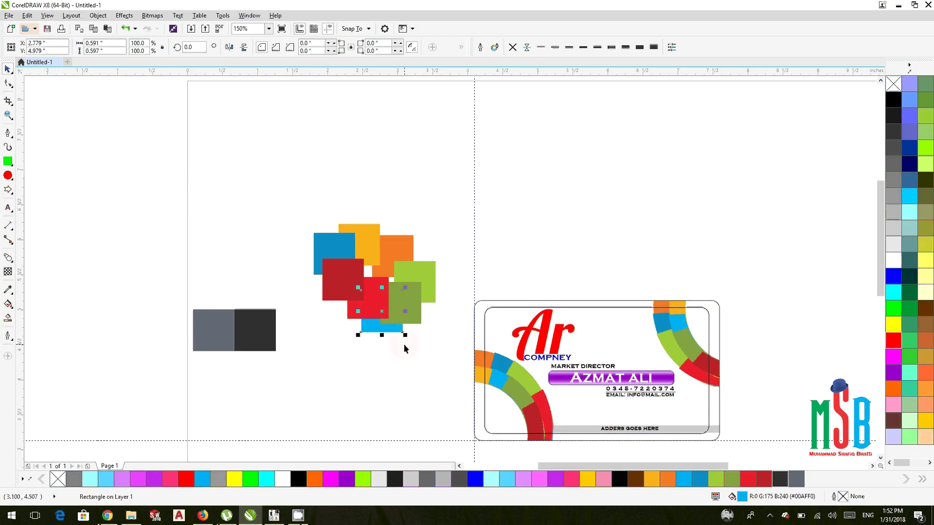
- Bring the olive green square and the light blue square to the front of the layer
{"action": "right_click", "coordinate": [385, 322]}
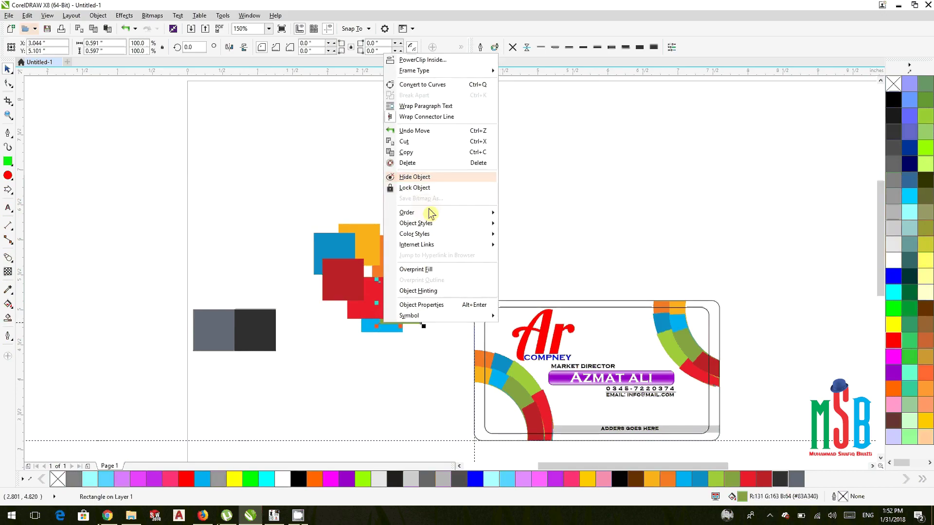
{"action": "mouse_move", "coordinate": [481, 217]}
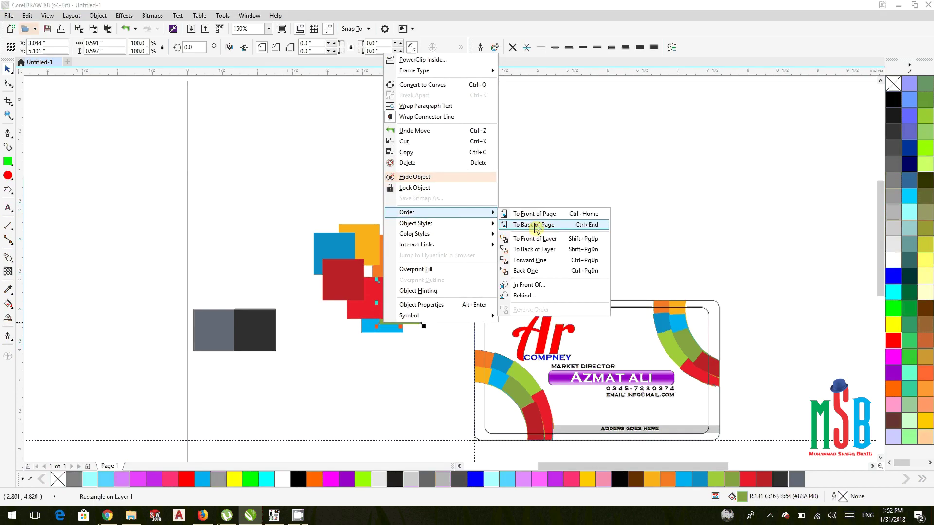
{"action": "left_click", "coordinate": [547, 252]}
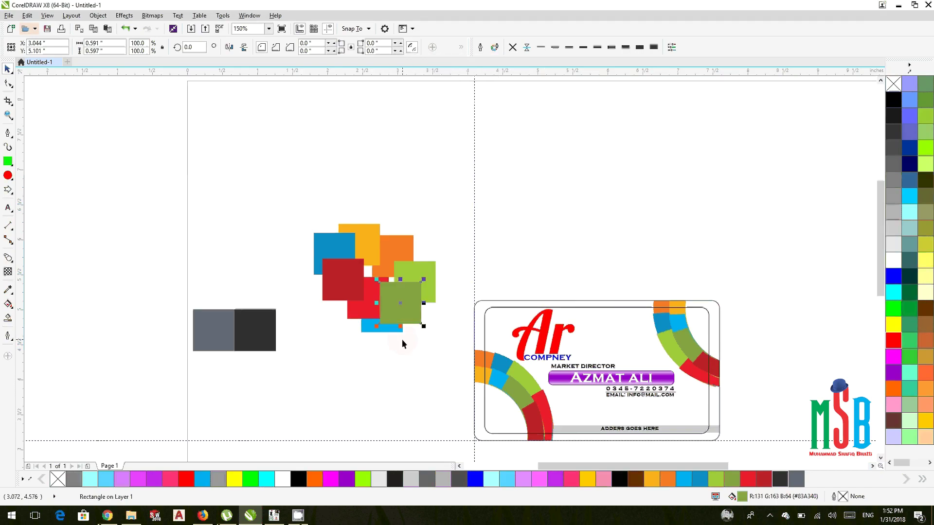
{"action": "left_click", "coordinate": [389, 331]}
{"action": "right_click", "coordinate": [389, 330]}
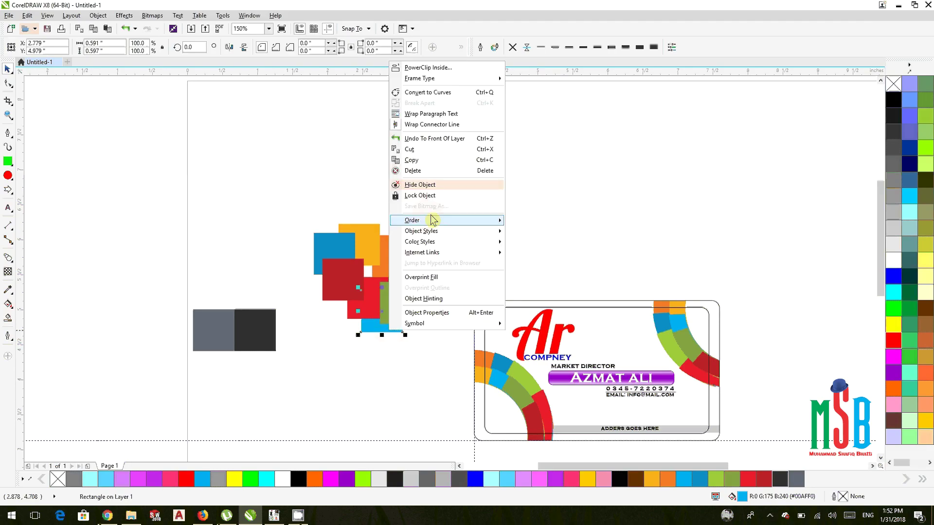
{"action": "mouse_move", "coordinate": [440, 222]}
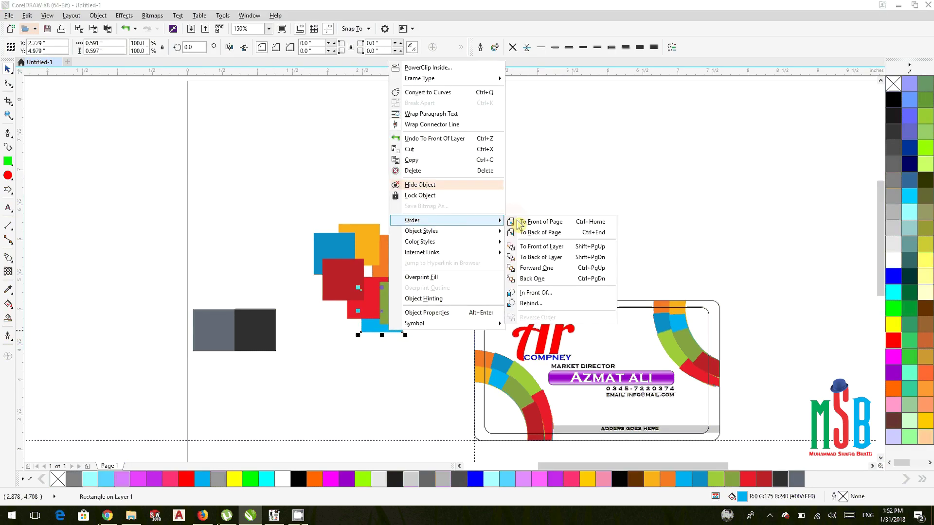
{"action": "left_click", "coordinate": [540, 246]}
{"action": "left_click_drag", "start_coordinate": [444, 364], "coordinate": [282, 194]}
{"action": "right_click", "coordinate": [391, 245]}
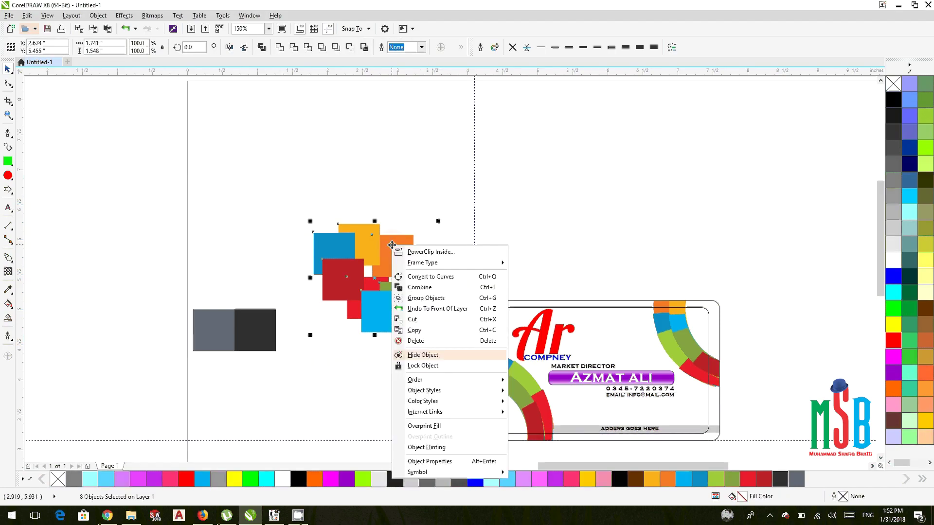
{"action": "left_click", "coordinate": [416, 206]}
- Convert the red Ar logo text on the card to curves
{"action": "left_click", "coordinate": [550, 349]}
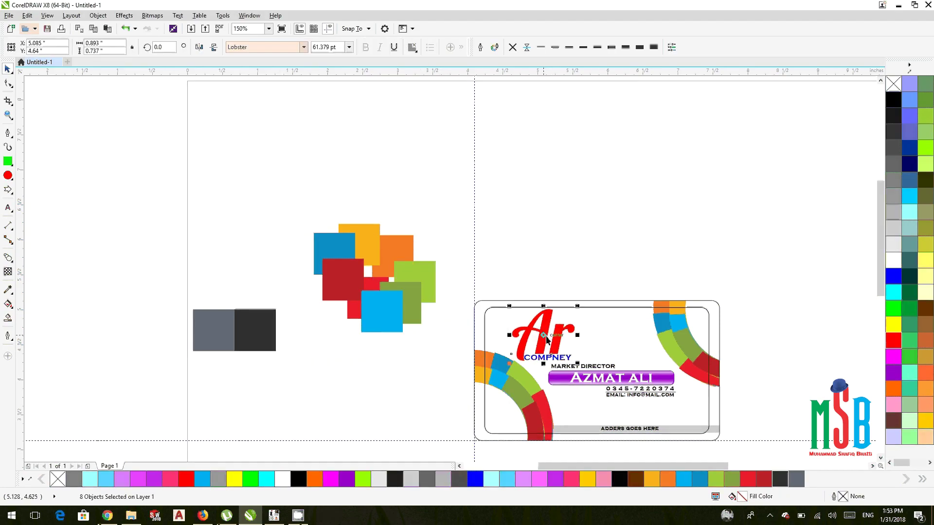
{"action": "left_click", "coordinate": [72, 16]}
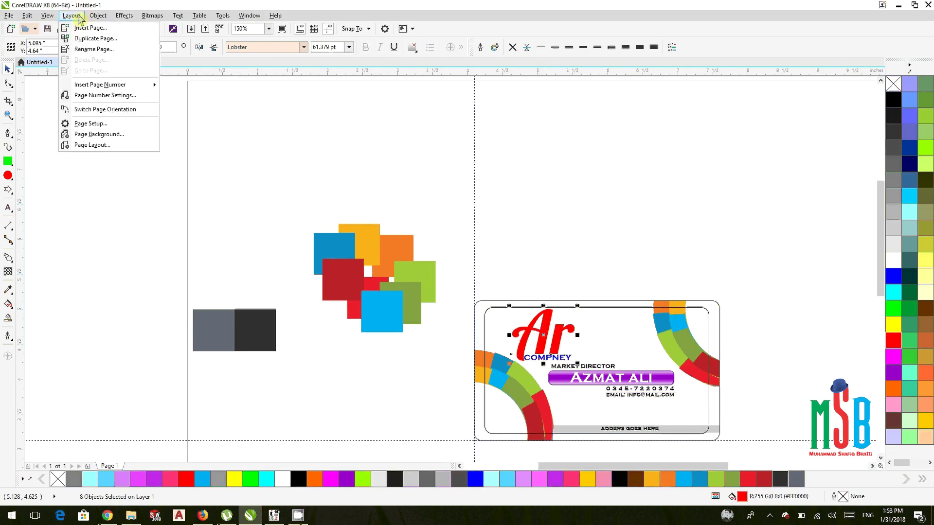
{"action": "mouse_move", "coordinate": [98, 15]}
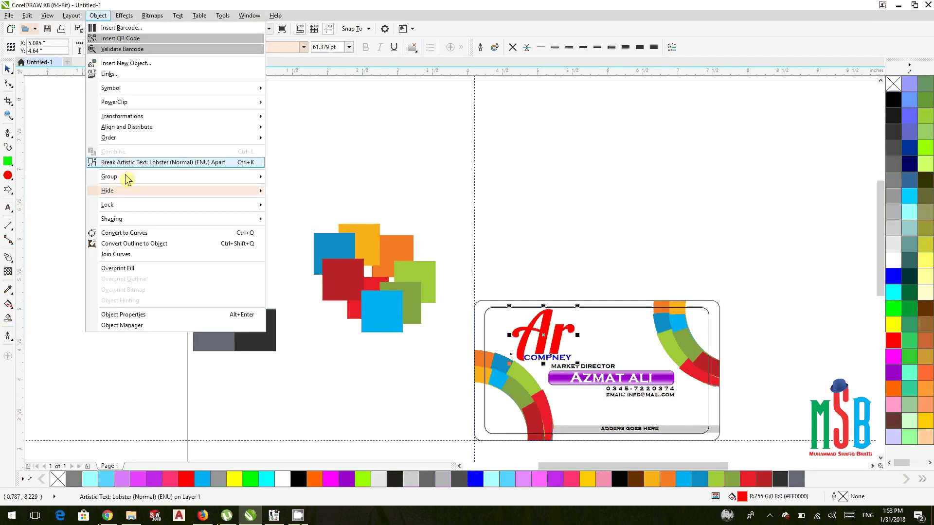
{"action": "left_click", "coordinate": [132, 233]}
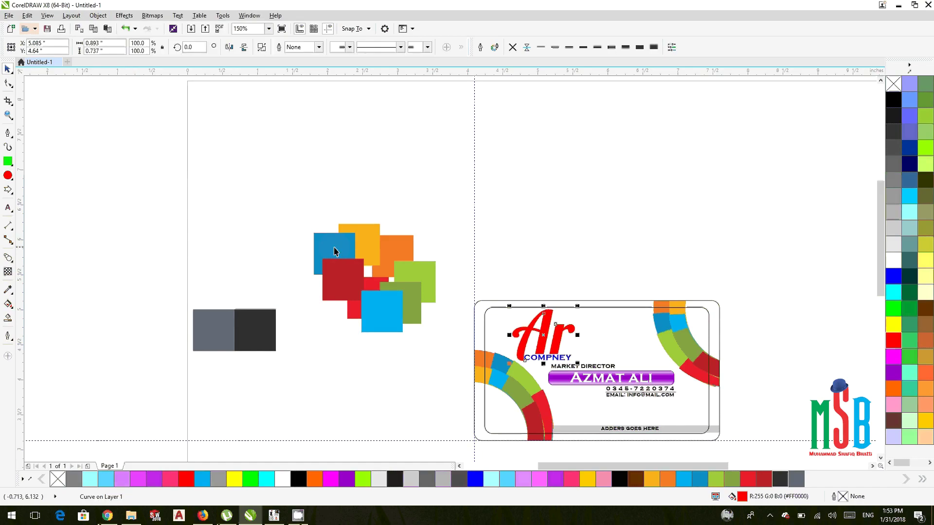
- PowerClip the eight overlapping colored squares inside the Ar logo on the card
{"action": "left_click_drag", "start_coordinate": [241, 165], "coordinate": [456, 354]}
{"action": "right_click", "coordinate": [399, 291]}
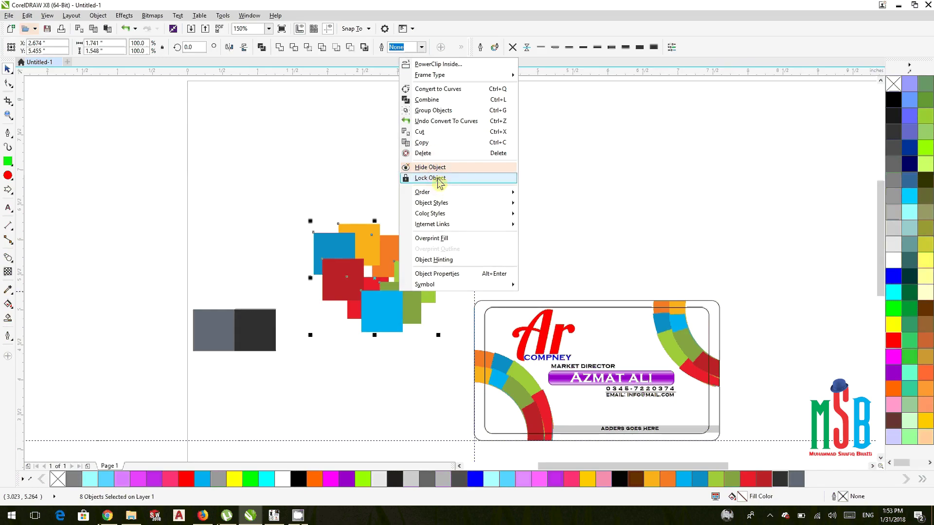
{"action": "left_click", "coordinate": [422, 64]}
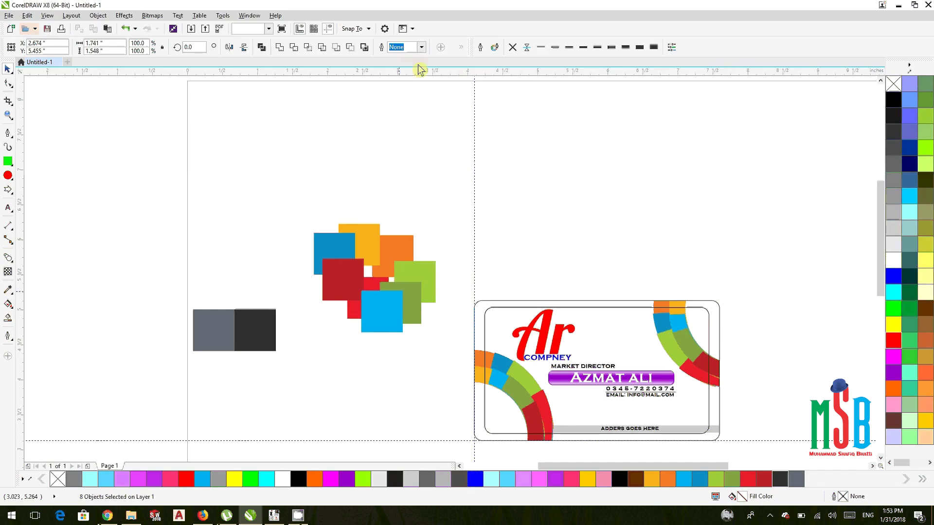
{"action": "left_click", "coordinate": [539, 337]}
- Open the Ar logo's PowerClip contents for editing and move the darker blue square inward behind the letter A
{"action": "scroll", "coordinate": [552, 348], "scroll_direction": "up", "scroll_amount": 1}
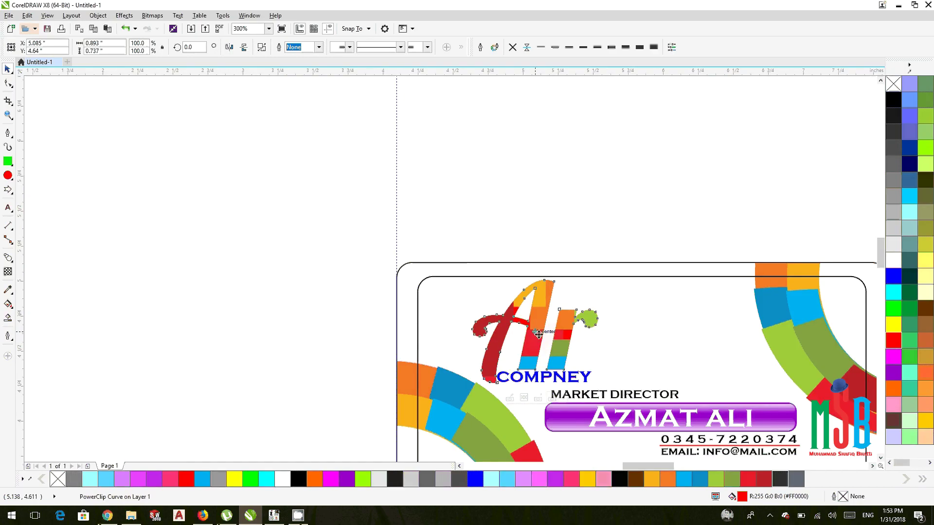
{"action": "scroll", "coordinate": [490, 285], "scroll_direction": "up", "scroll_amount": 1}
{"action": "left_click_drag", "start_coordinate": [490, 285], "coordinate": [475, 267]}
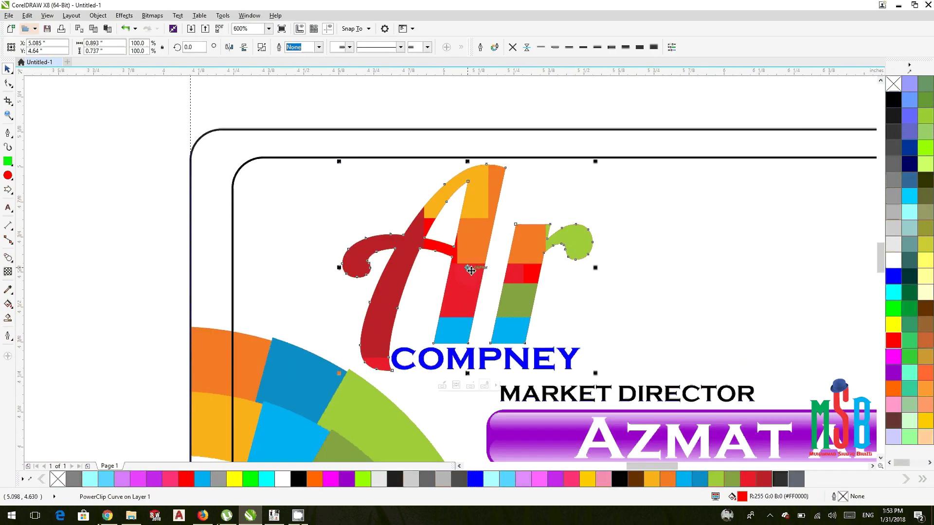
{"action": "left_click", "coordinate": [470, 271], "text": "ctrl"}
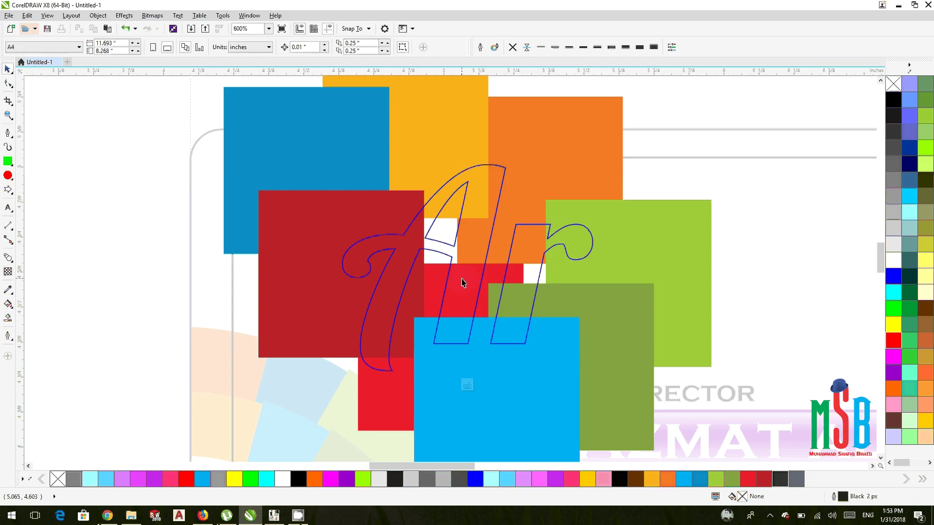
{"action": "scroll", "coordinate": [462, 284], "scroll_direction": "down", "scroll_amount": 1}
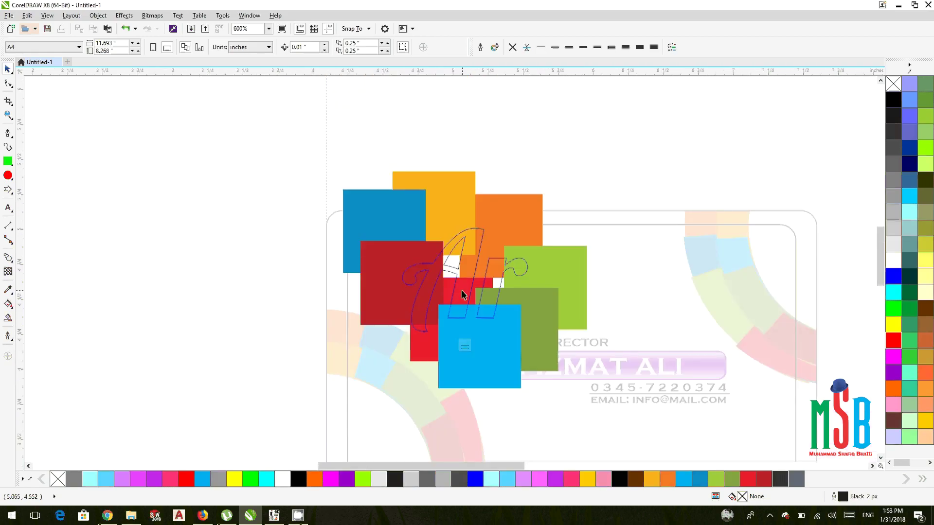
{"action": "scroll", "coordinate": [392, 273], "scroll_direction": "up", "scroll_amount": 1}
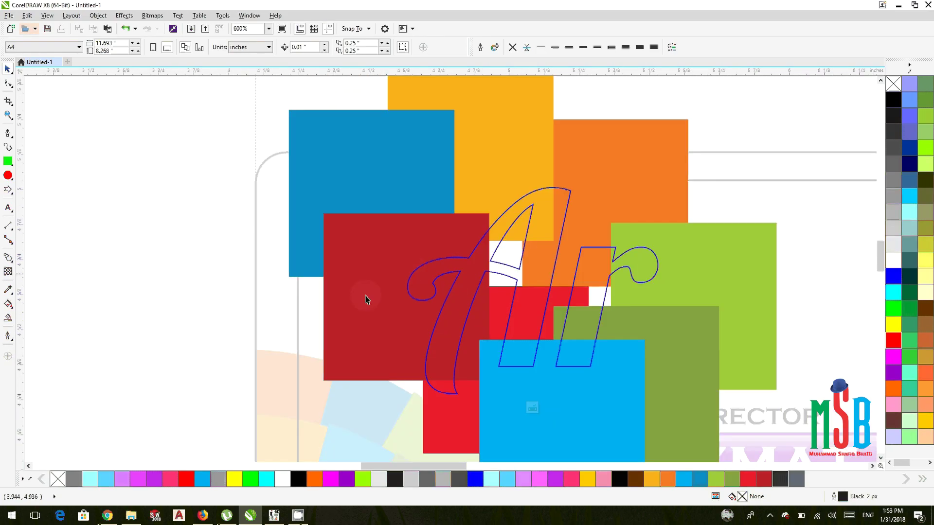
{"action": "left_click", "coordinate": [401, 189]}
{"action": "left_click_drag", "start_coordinate": [401, 187], "coordinate": [474, 248]}
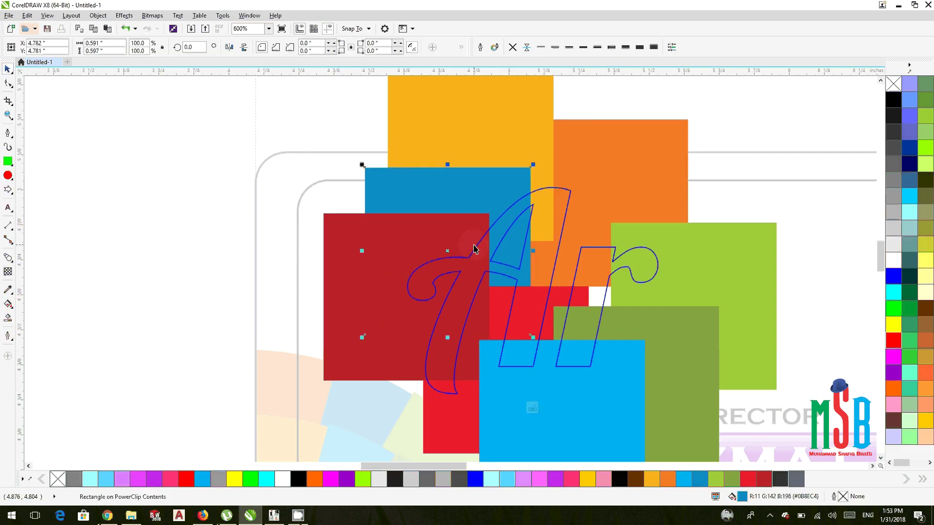
- Reposition the olive green, bright red, light green and yellow squares within the logo's PowerClip so the letters show more colors
{"action": "left_click_drag", "start_coordinate": [672, 320], "coordinate": [681, 286]}
{"action": "left_click_drag", "start_coordinate": [444, 403], "coordinate": [424, 411]}
{"action": "left_click_drag", "start_coordinate": [676, 238], "coordinate": [688, 222]}
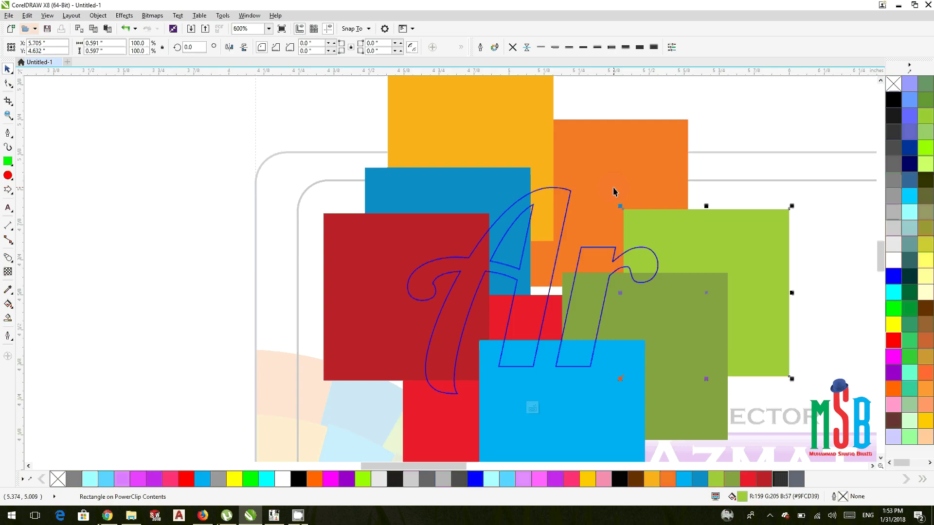
{"action": "left_click_drag", "start_coordinate": [545, 141], "coordinate": [580, 152]}
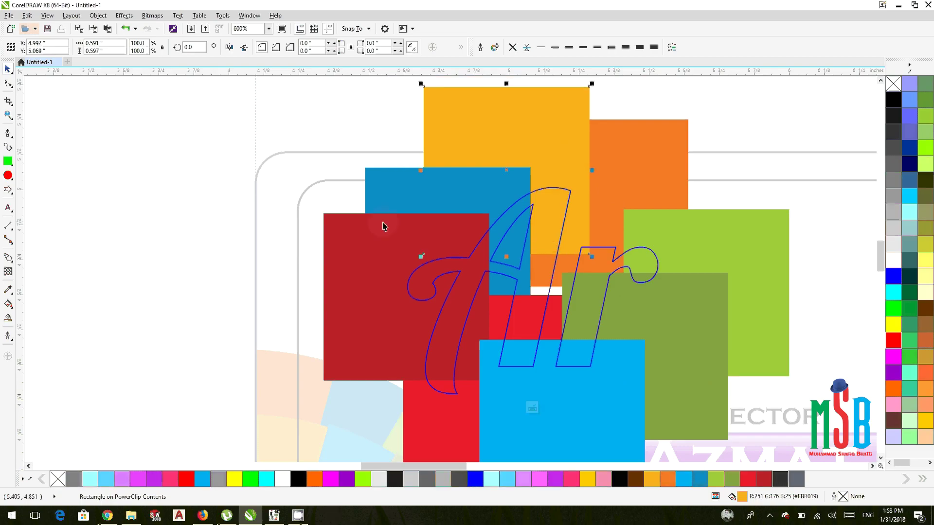
- Finish editing the PowerClip contents of the Ar logo
{"action": "scroll", "coordinate": [396, 228], "scroll_direction": "down", "scroll_amount": 2}
{"action": "right_click", "coordinate": [443, 225]}
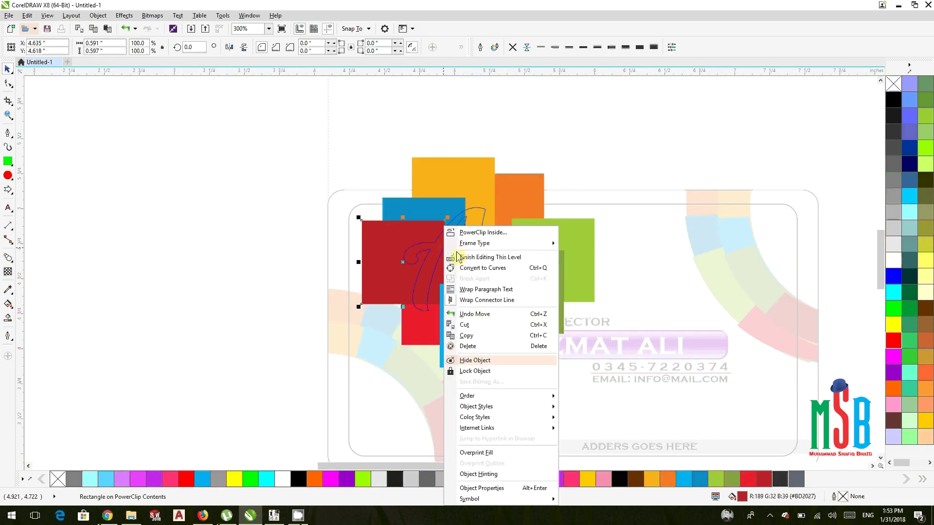
{"action": "left_click", "coordinate": [469, 257]}
{"action": "left_click", "coordinate": [301, 255]}
{"action": "left_click", "coordinate": [375, 205]}
- Give the Ar logo a black outline 5 px wide
{"action": "left_click", "coordinate": [505, 242]}
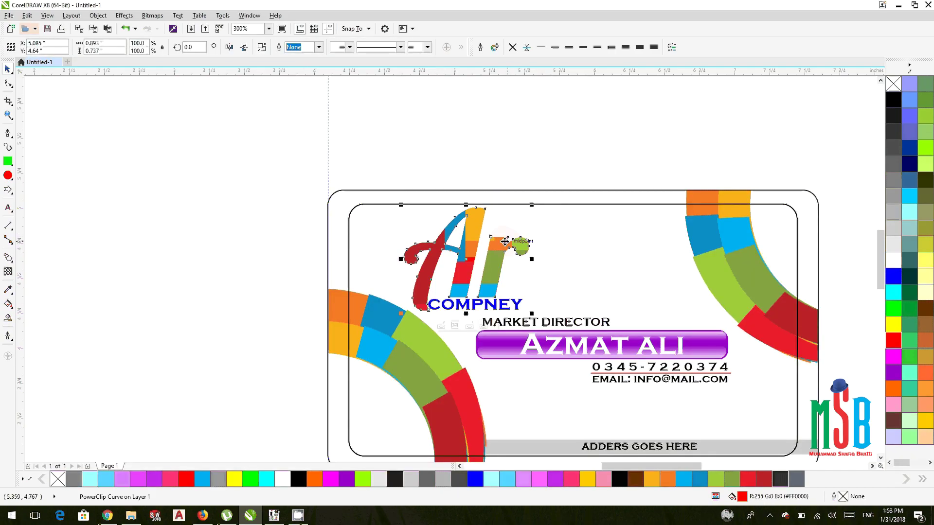
{"action": "right_click", "coordinate": [893, 102]}
{"action": "left_click", "coordinate": [583, 47]}
{"action": "left_click", "coordinate": [597, 47]}
- Set the logo's outline to round line caps, behind fill, scale with object and overprint outline
{"action": "left_click", "coordinate": [481, 47]}
{"action": "left_click", "coordinate": [434, 293]}
{"action": "left_click", "coordinate": [486, 326]}
{"action": "left_click", "coordinate": [487, 316]}
{"action": "left_click", "coordinate": [384, 328]}
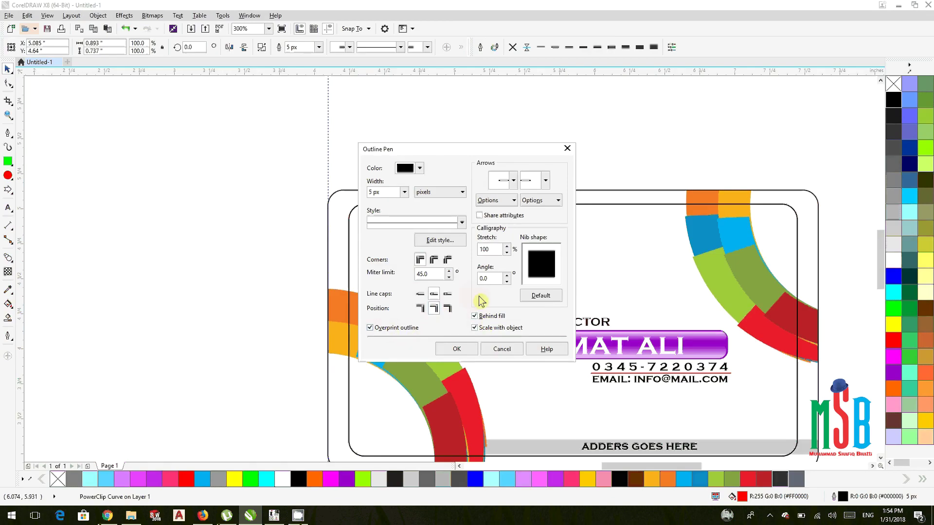
{"action": "left_click", "coordinate": [457, 348]}
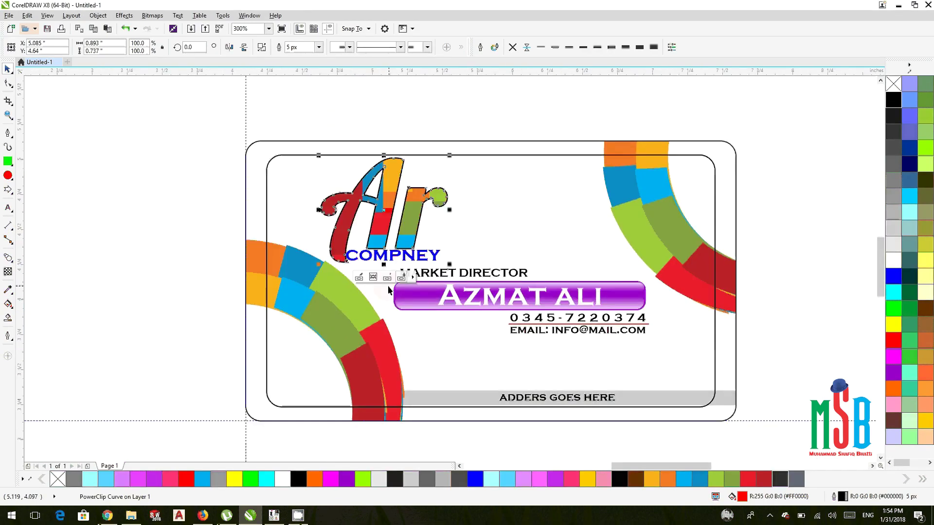
- Recolor the Ar logo's outline to cyan (#00FFFF)
{"action": "right_click", "coordinate": [893, 248]}
{"action": "right_click", "coordinate": [894, 277]}
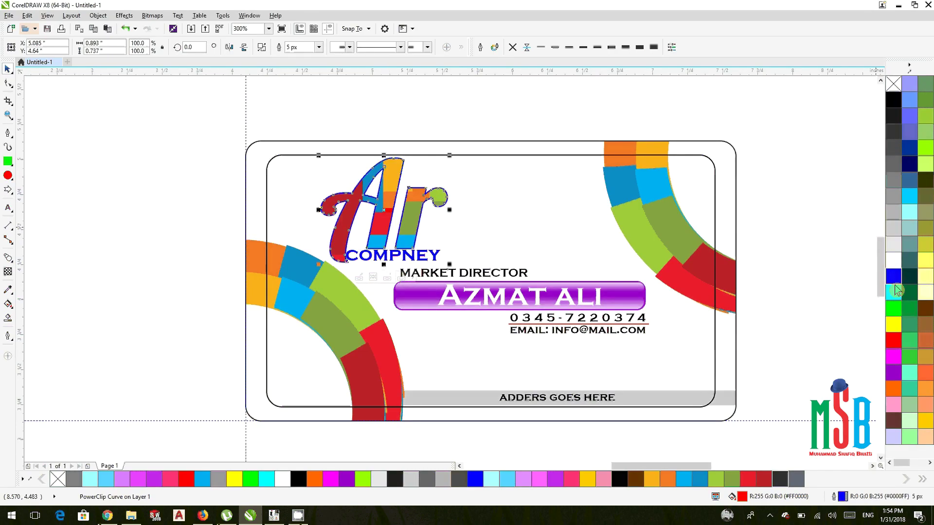
{"action": "right_click", "coordinate": [893, 292]}
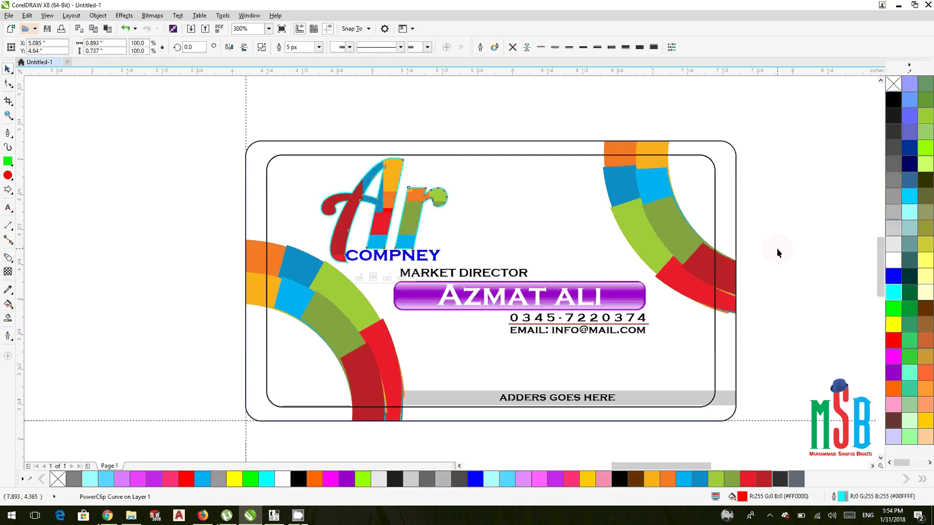
{"action": "left_click", "coordinate": [766, 246]}
{"action": "left_click_drag", "start_coordinate": [766, 245], "coordinate": [755, 229]}
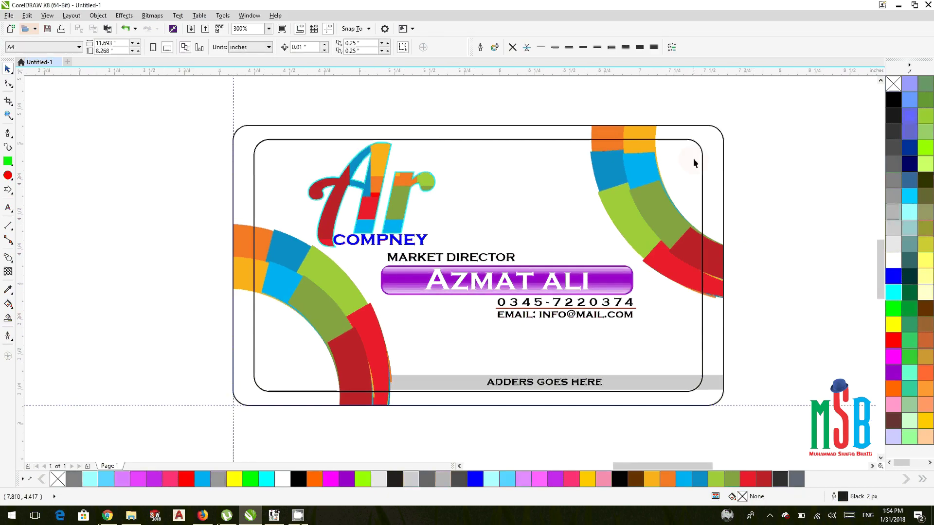
- Remove the outlines from the card's inner rounded rectangle and its outer PowerClip rectangle
{"action": "left_click", "coordinate": [680, 140]}
{"action": "left_click", "coordinate": [512, 47]}
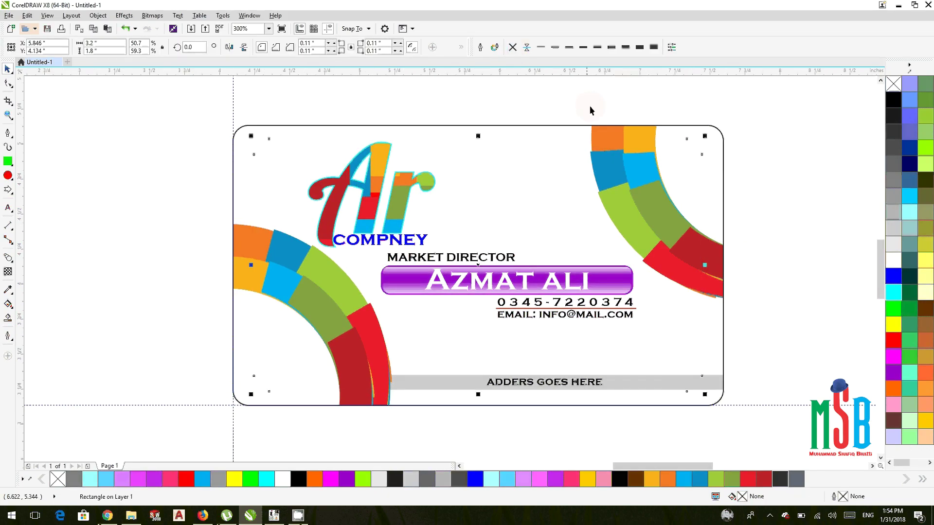
{"action": "left_click", "coordinate": [787, 136]}
{"action": "left_click", "coordinate": [728, 139]}
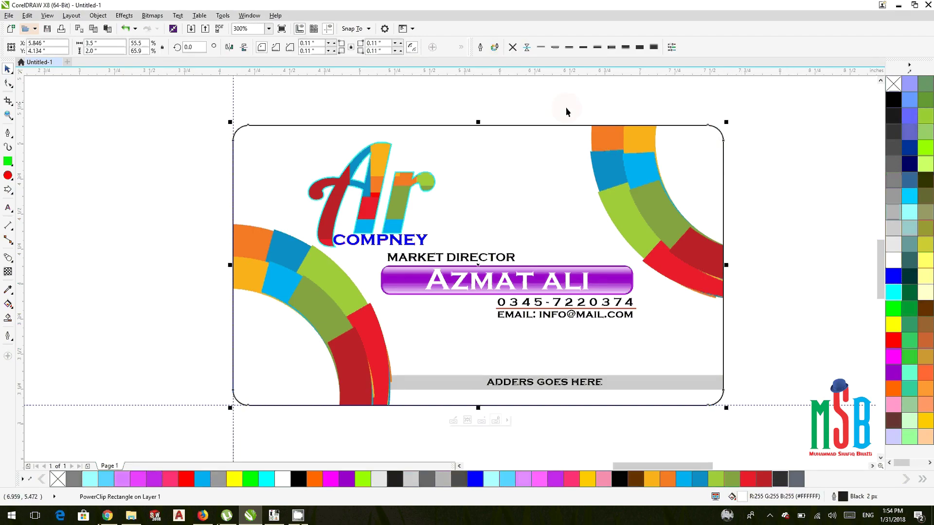
{"action": "left_click", "coordinate": [513, 47]}
{"action": "scroll", "coordinate": [747, 131], "scroll_direction": "down", "scroll_amount": 2}
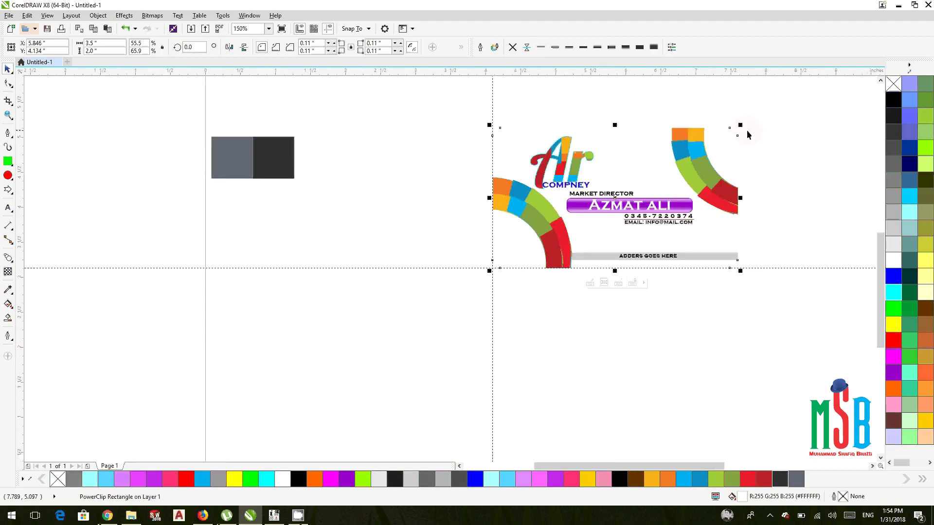
{"action": "scroll", "coordinate": [747, 136], "scroll_direction": "down", "scroll_amount": 2}
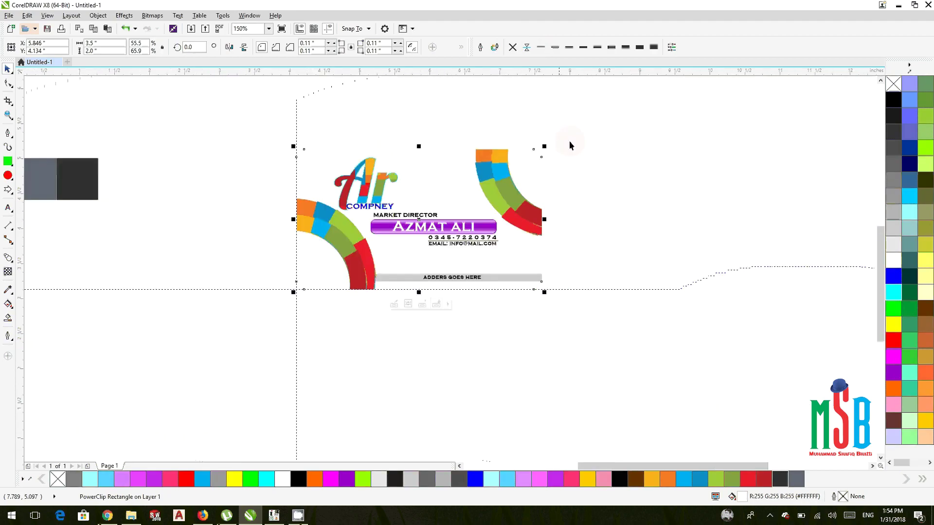
{"action": "left_click", "coordinate": [611, 185]}
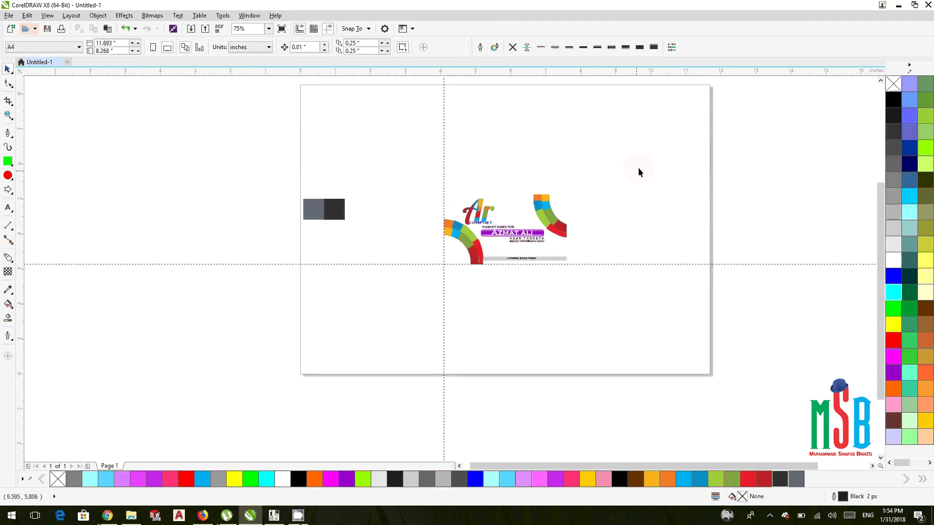
{"action": "double_click", "coordinate": [711, 94]}
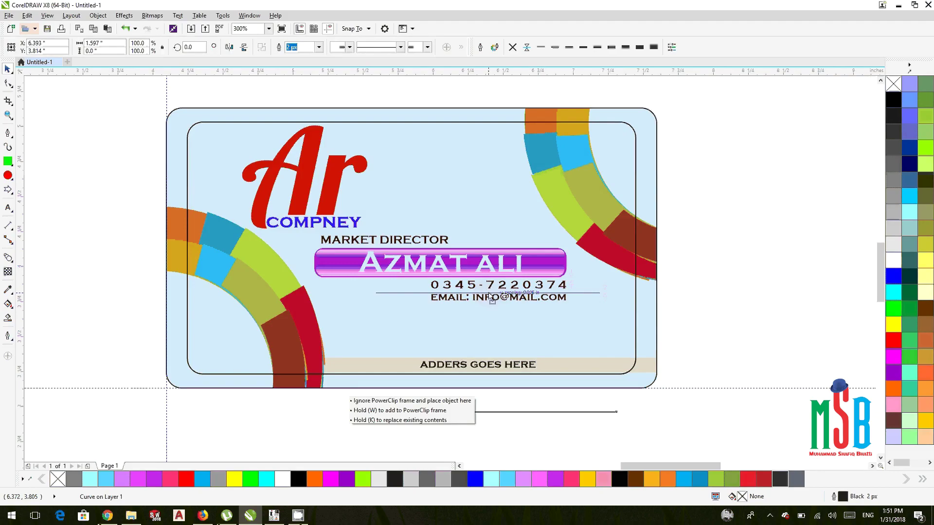
- Move the horizontal line between the phone number and email lines and shorten both ends to match the text's width
{"action": "left_click_drag", "start_coordinate": [509, 419], "coordinate": [494, 297]}
{"action": "scroll", "coordinate": [453, 291], "scroll_direction": "up", "scroll_amount": 2}
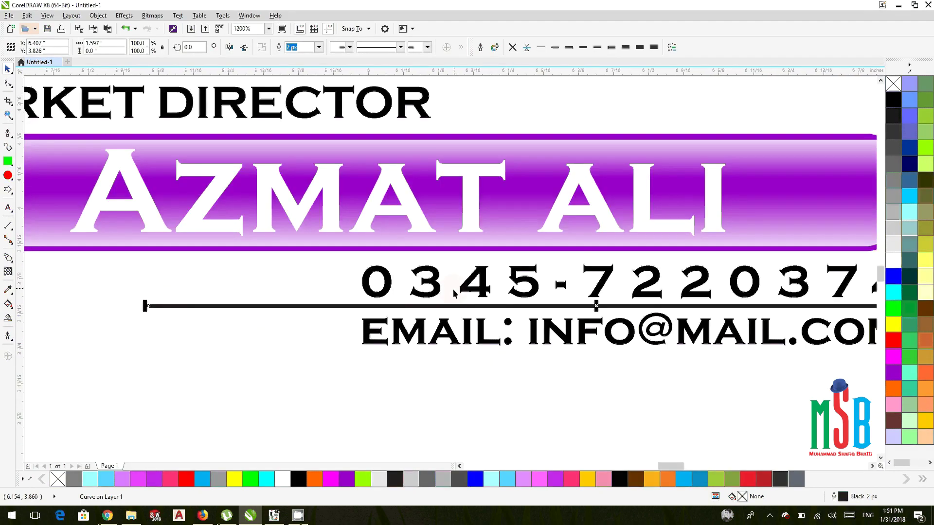
{"action": "scroll", "coordinate": [453, 290], "scroll_direction": "down", "scroll_amount": 1}
{"action": "left_click_drag", "start_coordinate": [285, 313], "coordinate": [389, 316]}
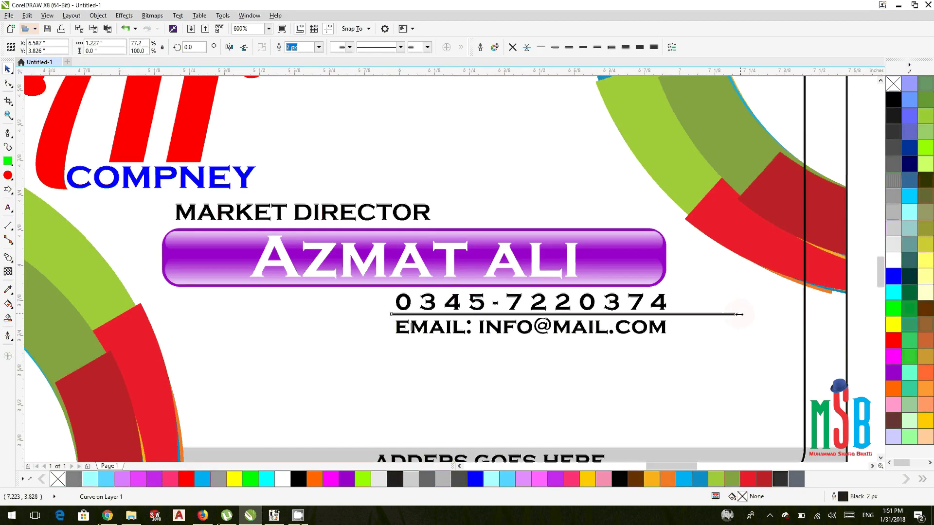
{"action": "left_click_drag", "start_coordinate": [738, 314], "coordinate": [667, 314]}
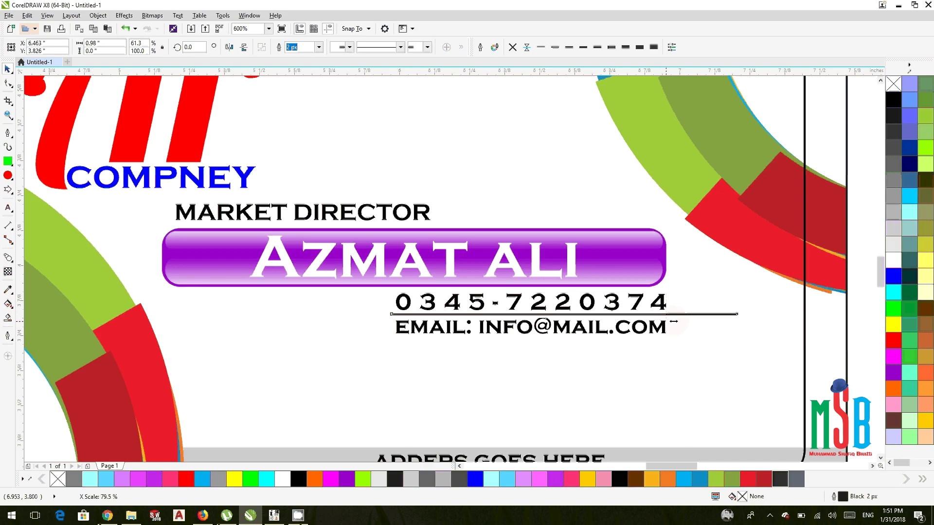
{"action": "left_click_drag", "start_coordinate": [676, 321], "coordinate": [676, 322]}
{"action": "left_click", "coordinate": [829, 355]}
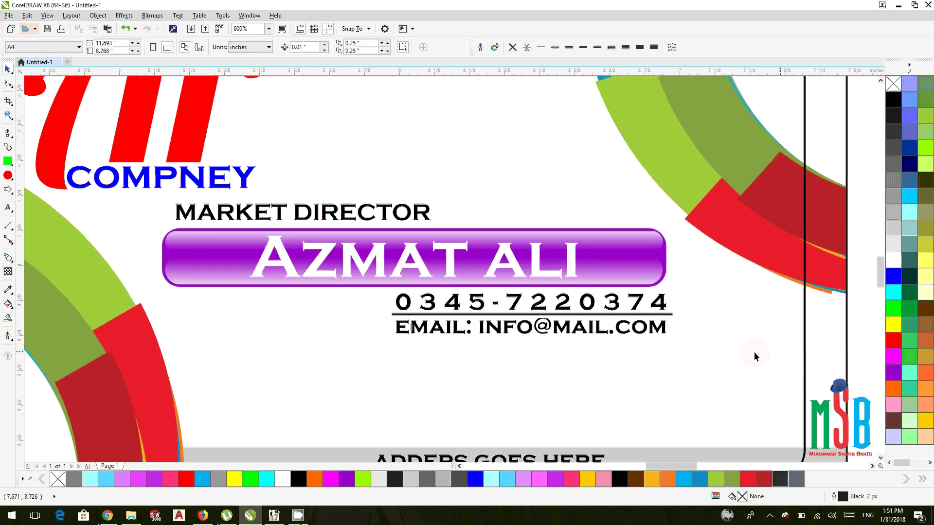
- Color the divider line between the phone number and the email red
{"action": "left_click", "coordinate": [570, 316]}
{"action": "right_click", "coordinate": [900, 342]}
{"action": "left_click", "coordinate": [825, 335]}
{"action": "scroll", "coordinate": [825, 335], "scroll_direction": "down", "scroll_amount": 4}
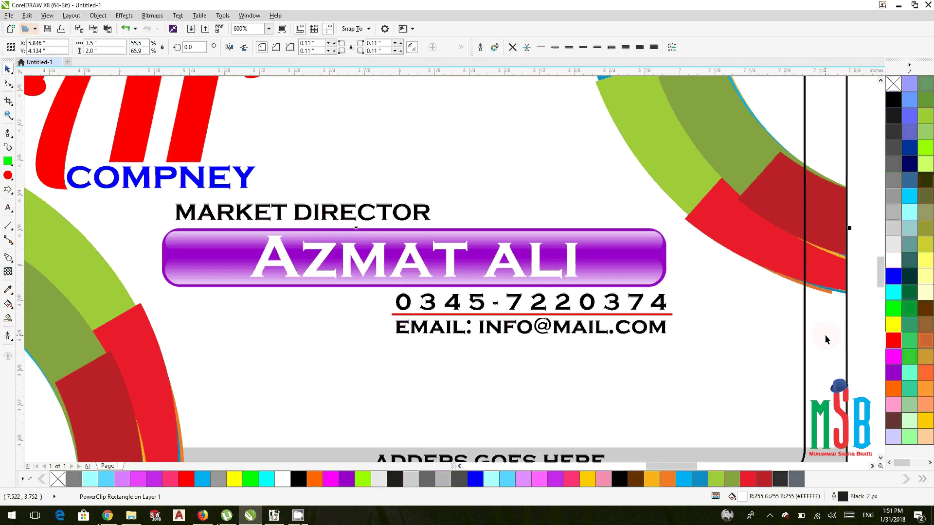
{"action": "scroll", "coordinate": [734, 317], "scroll_direction": "right", "scroll_amount": 2}
{"action": "left_click", "coordinate": [734, 317]}
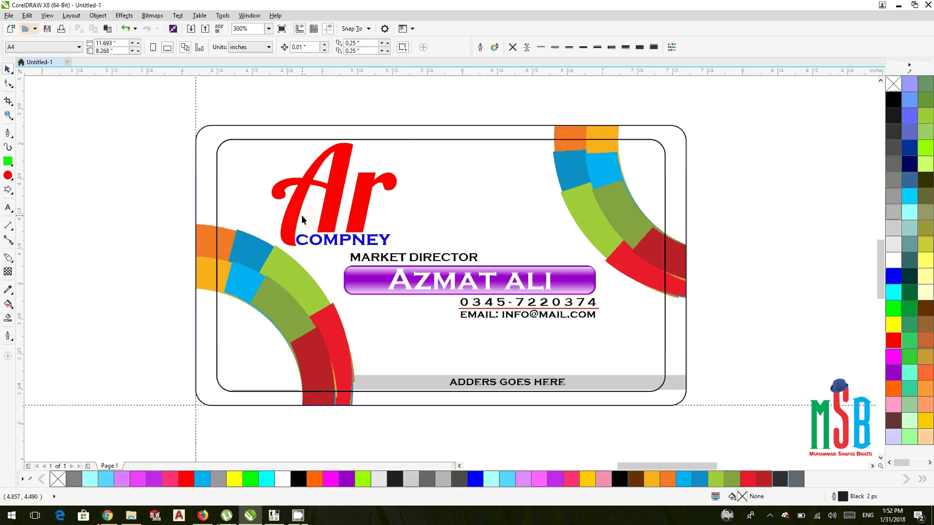
- Move the orange, yellow, light green, bright red and olive green squares out of the swatch column into a cluster
{"action": "scroll", "coordinate": [302, 215], "scroll_direction": "down", "scroll_amount": 2}
{"action": "left_click_drag", "start_coordinate": [270, 194], "coordinate": [300, 217]}
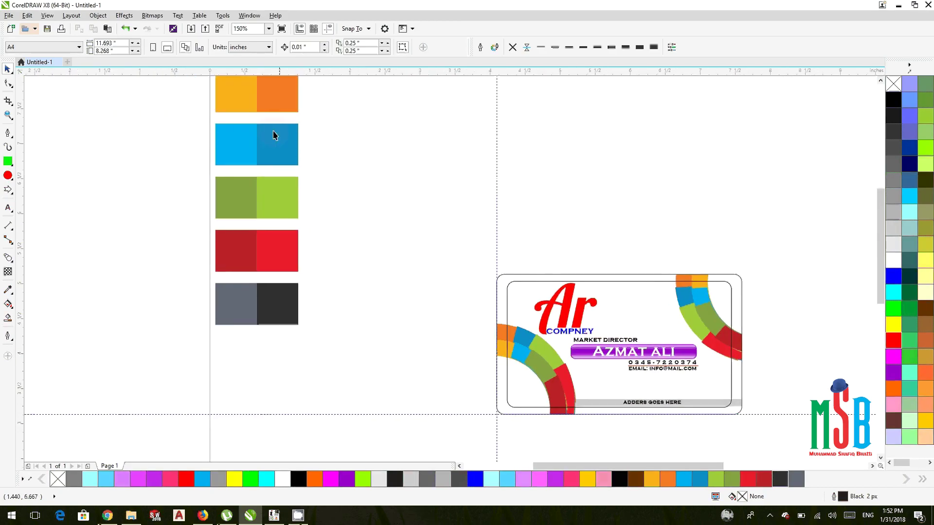
{"action": "left_click_drag", "start_coordinate": [298, 175], "coordinate": [276, 199]}
{"action": "left_click_drag", "start_coordinate": [224, 119], "coordinate": [387, 253]}
{"action": "left_click_drag", "start_coordinate": [246, 215], "coordinate": [410, 275]}
{"action": "left_click_drag", "start_coordinate": [257, 283], "coordinate": [363, 314]}
{"action": "left_click_drag", "start_coordinate": [215, 243], "coordinate": [391, 298]}
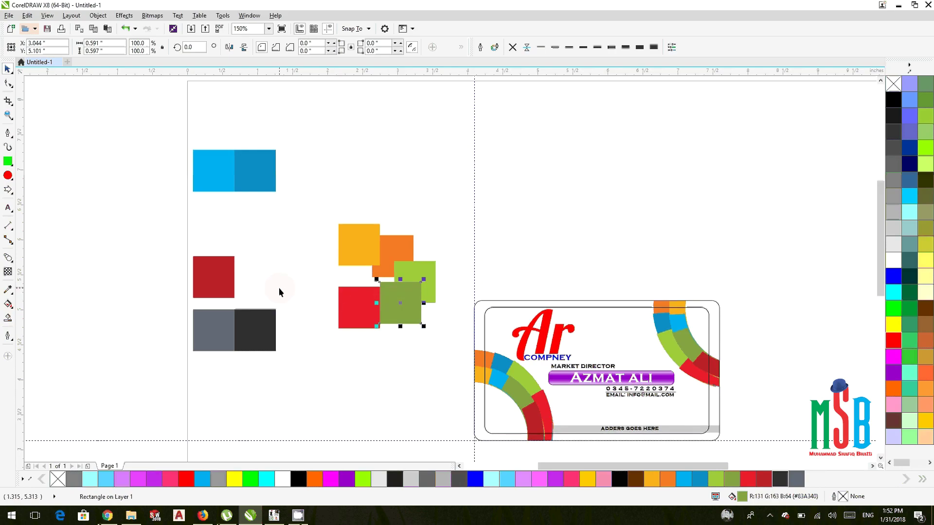
- Shift the bright red square and add the dark red and two blue squares so the cluster overlaps
{"action": "left_click_drag", "start_coordinate": [354, 301], "coordinate": [359, 288]}
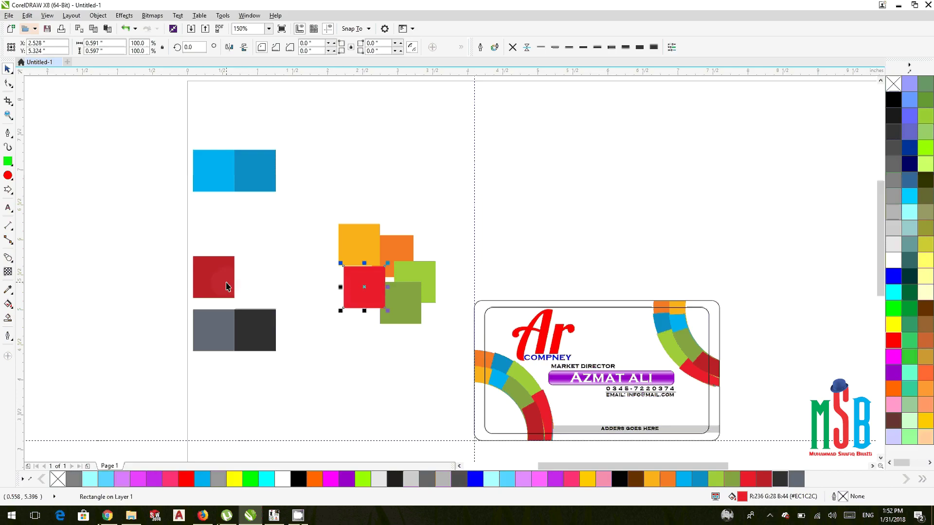
{"action": "left_click_drag", "start_coordinate": [227, 286], "coordinate": [357, 309]}
{"action": "left_click_drag", "start_coordinate": [373, 283], "coordinate": [335, 277]}
{"action": "left_click_drag", "start_coordinate": [248, 175], "coordinate": [327, 257]}
{"action": "left_click_drag", "start_coordinate": [223, 188], "coordinate": [392, 318]}
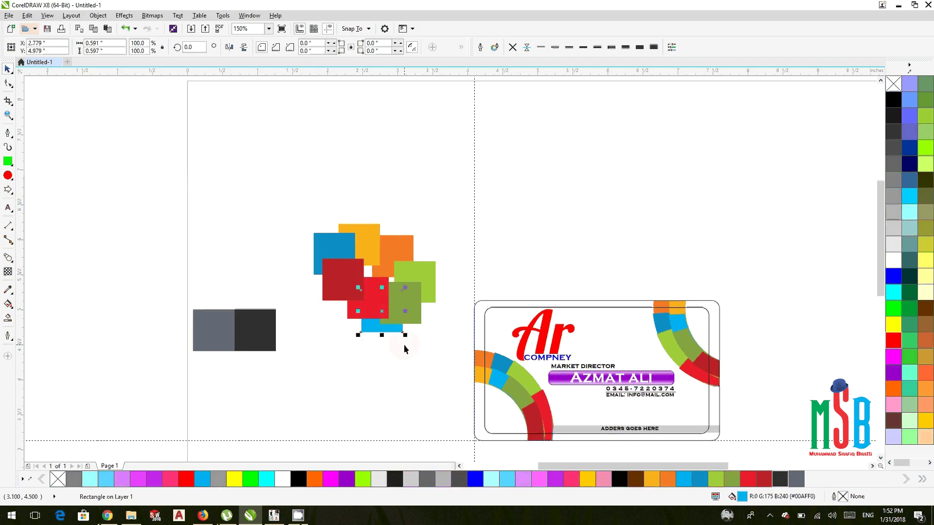
{"action": "right_click", "coordinate": [387, 318]}
{"action": "right_click", "coordinate": [385, 322]}
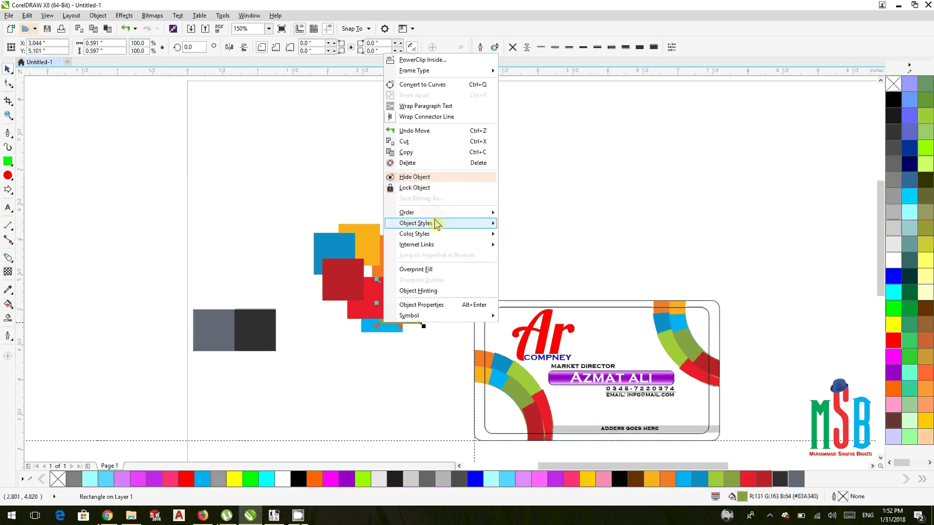
{"action": "mouse_move", "coordinate": [481, 214]}
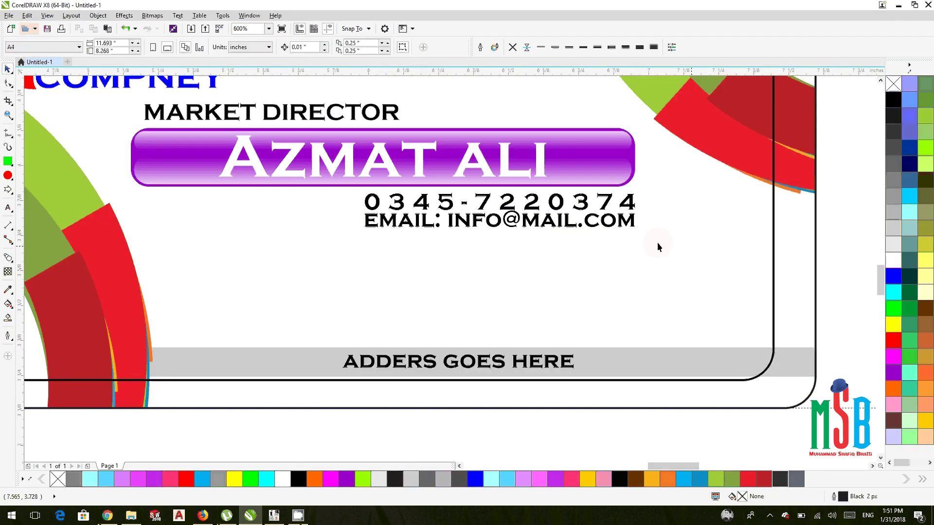
- Move the email line down about 0.02 inch to widen the gap below the phone number
{"action": "left_click", "coordinate": [538, 228]}
{"action": "scroll", "coordinate": [511, 224], "scroll_direction": "up", "scroll_amount": 2}
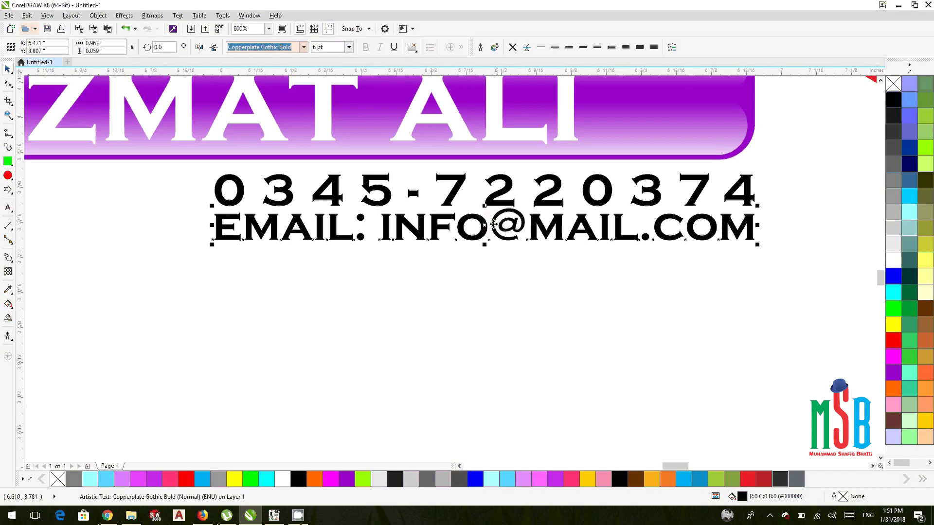
{"action": "left_click_drag", "start_coordinate": [493, 224], "coordinate": [484, 240]}
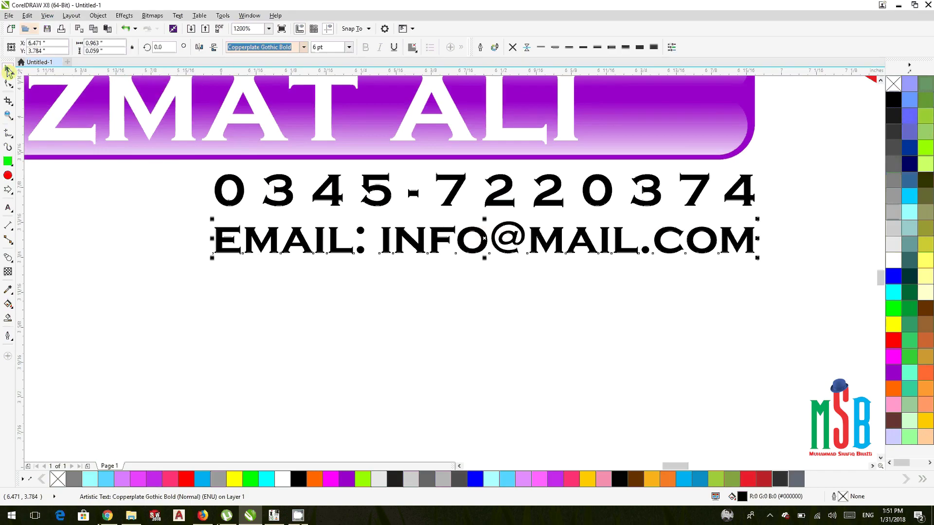
{"action": "scroll", "coordinate": [363, 334], "scroll_direction": "down", "scroll_amount": 3}
{"action": "scroll", "coordinate": [363, 335], "scroll_direction": "left", "scroll_amount": 2}
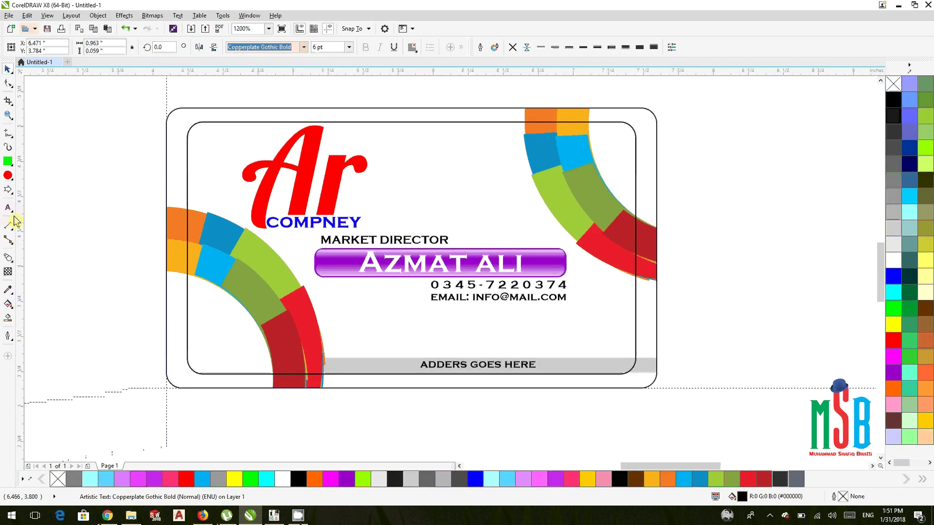
- Draw a straight horizontal line about 1.6 inches long below the card with the Pen tool
{"action": "left_click", "coordinate": [8, 134]}
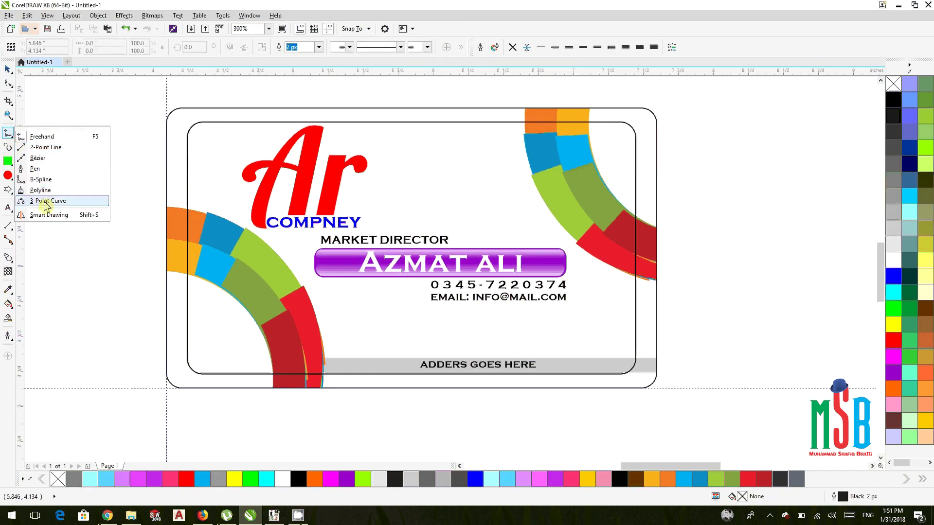
{"action": "left_click", "coordinate": [39, 170]}
{"action": "left_click", "coordinate": [392, 412]}
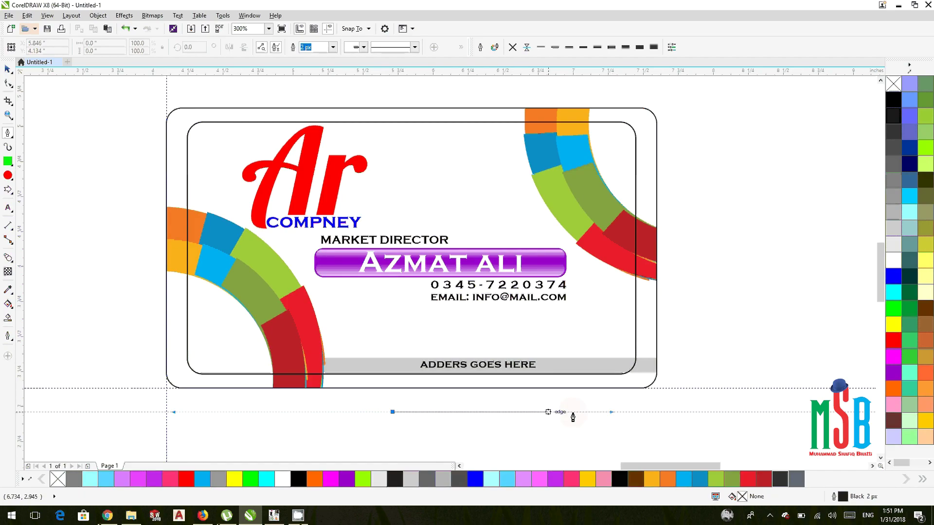
{"action": "left_click", "coordinate": [614, 412]}
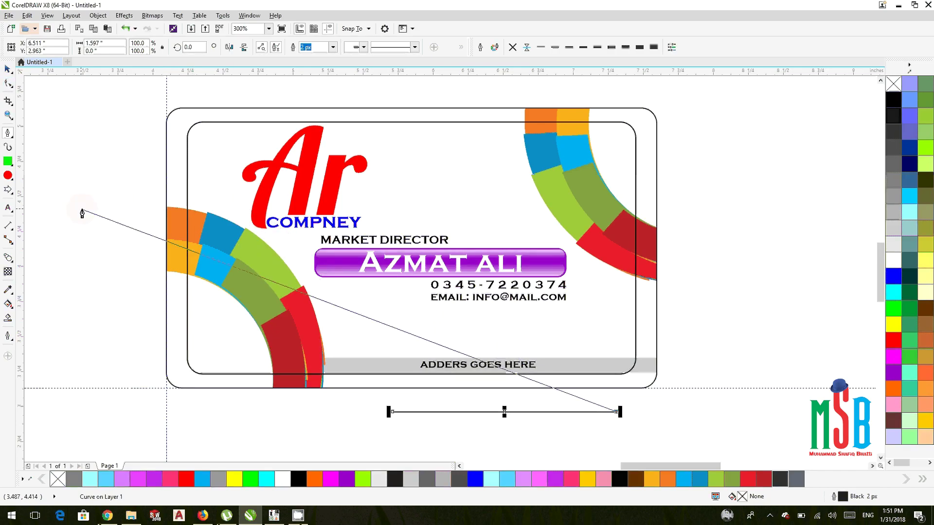
{"action": "key", "text": "space"}
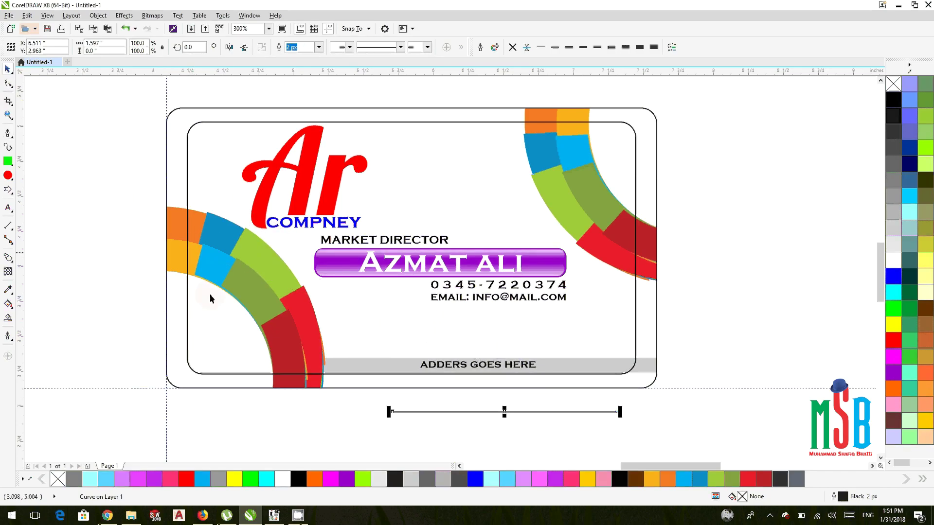
- Place the horizontal line between the phone number and email and shorten both ends to the width of the text
{"action": "left_click_drag", "start_coordinate": [506, 414], "coordinate": [493, 298]}
{"action": "scroll", "coordinate": [453, 290], "scroll_direction": "up", "scroll_amount": 3}
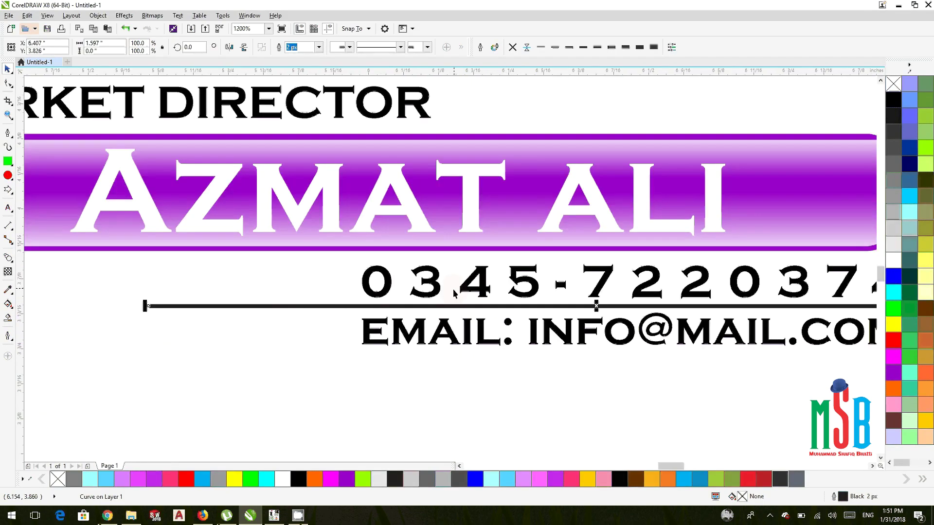
{"action": "scroll", "coordinate": [454, 292], "scroll_direction": "down", "scroll_amount": 1}
{"action": "left_click_drag", "start_coordinate": [287, 314], "coordinate": [388, 315]}
{"action": "left_click_drag", "start_coordinate": [740, 314], "coordinate": [676, 321]}
{"action": "left_click", "coordinate": [754, 351]}
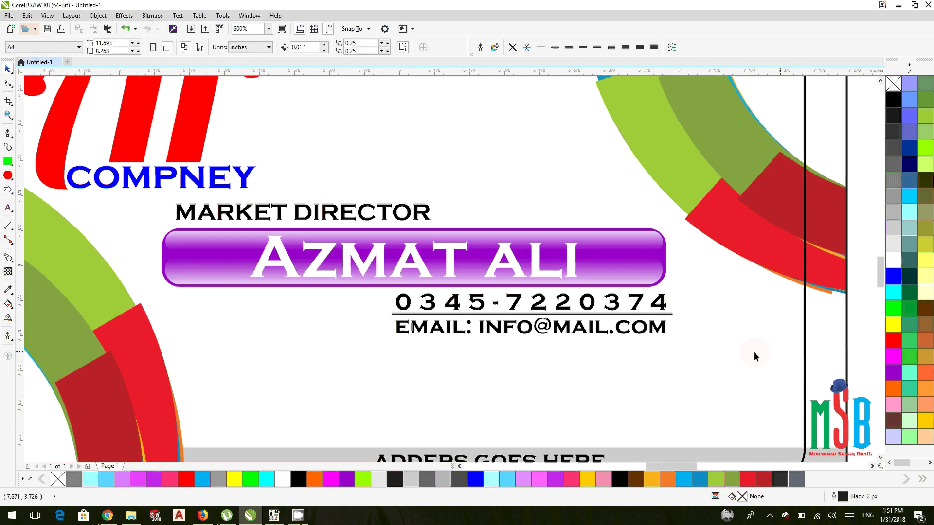
- Give the divider line between the phone number and email a red outline
{"action": "left_click", "coordinate": [568, 314]}
{"action": "right_click", "coordinate": [900, 343]}
{"action": "left_click", "coordinate": [825, 339]}
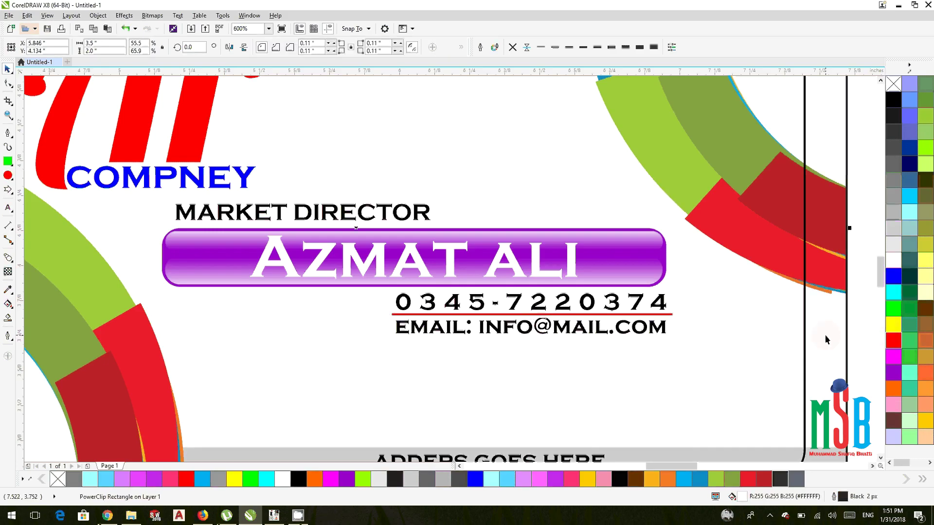
{"action": "scroll", "coordinate": [825, 339], "scroll_direction": "down", "scroll_amount": 3}
{"action": "scroll", "coordinate": [736, 316], "scroll_direction": "right", "scroll_amount": 3}
{"action": "left_click", "coordinate": [735, 316]}
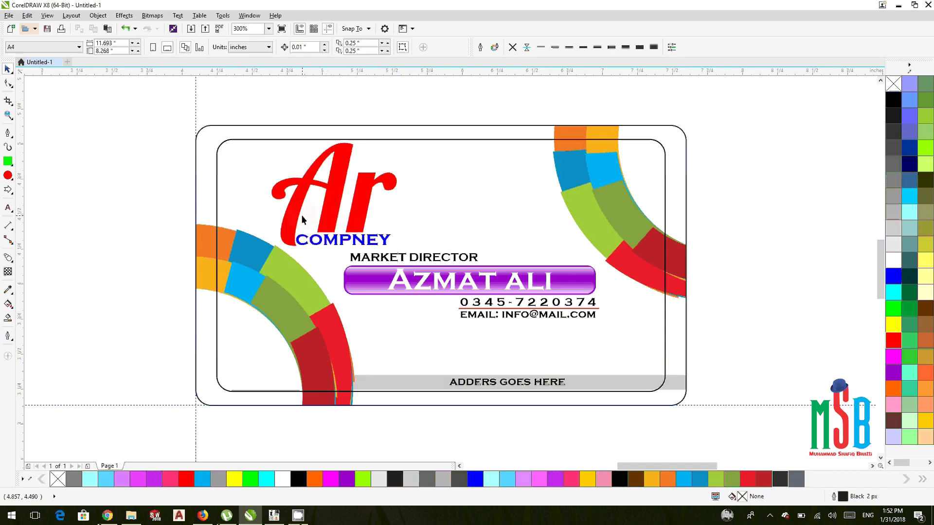
- Move the orange, amber, light green, bright red and olive green squares from the swatch column into a cluster beside the card
{"action": "scroll", "coordinate": [327, 221], "scroll_direction": "down", "scroll_amount": 2}
{"action": "left_click_drag", "start_coordinate": [329, 224], "coordinate": [327, 243]}
{"action": "left_click_drag", "start_coordinate": [296, 173], "coordinate": [275, 202]}
{"action": "left_click_drag", "start_coordinate": [221, 119], "coordinate": [367, 247]}
{"action": "left_click_drag", "start_coordinate": [250, 115], "coordinate": [388, 253]}
{"action": "left_click_drag", "start_coordinate": [251, 217], "coordinate": [414, 277]}
{"action": "left_click", "coordinate": [264, 283]}
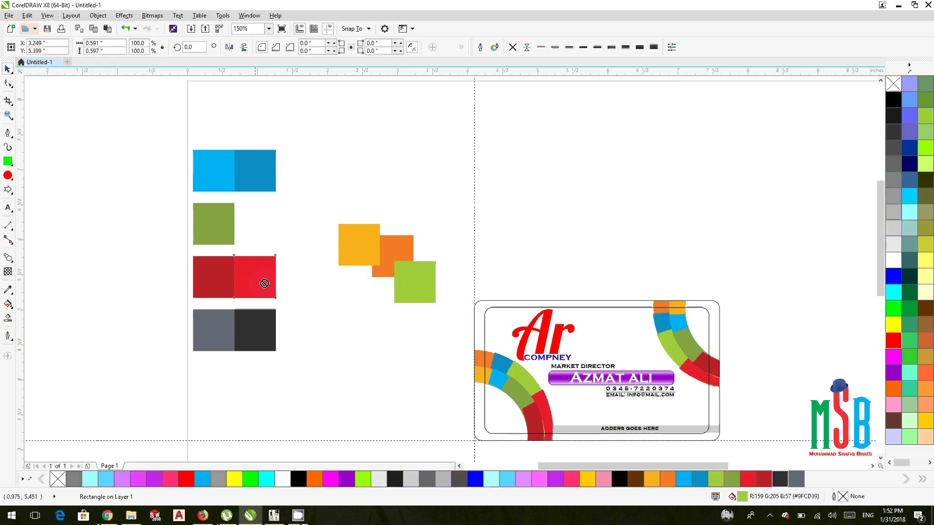
{"action": "left_click_drag", "start_coordinate": [265, 284], "coordinate": [357, 312]}
{"action": "left_click_drag", "start_coordinate": [217, 248], "coordinate": [396, 296]}
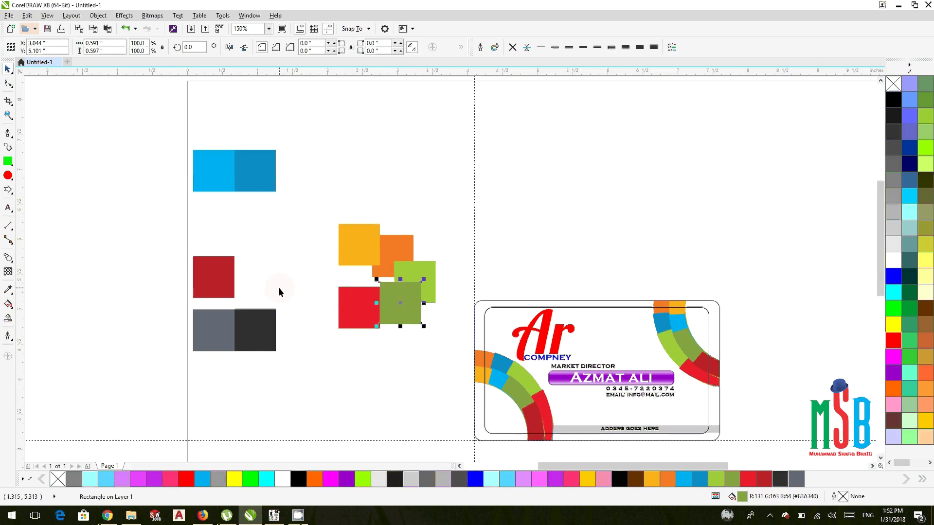
- Shift the bright red square up and add the dark red, dark blue and light blue squares to the overlapping cluster
{"action": "left_click_drag", "start_coordinate": [354, 302], "coordinate": [359, 288]}
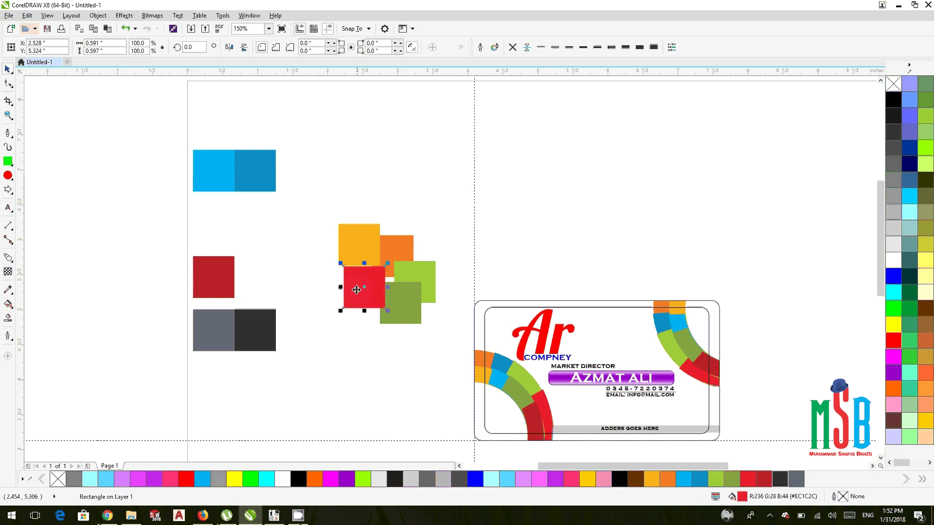
{"action": "left_click_drag", "start_coordinate": [228, 285], "coordinate": [337, 277]}
{"action": "left_click_drag", "start_coordinate": [246, 174], "coordinate": [325, 256]}
{"action": "left_click_drag", "start_coordinate": [223, 188], "coordinate": [392, 319]}
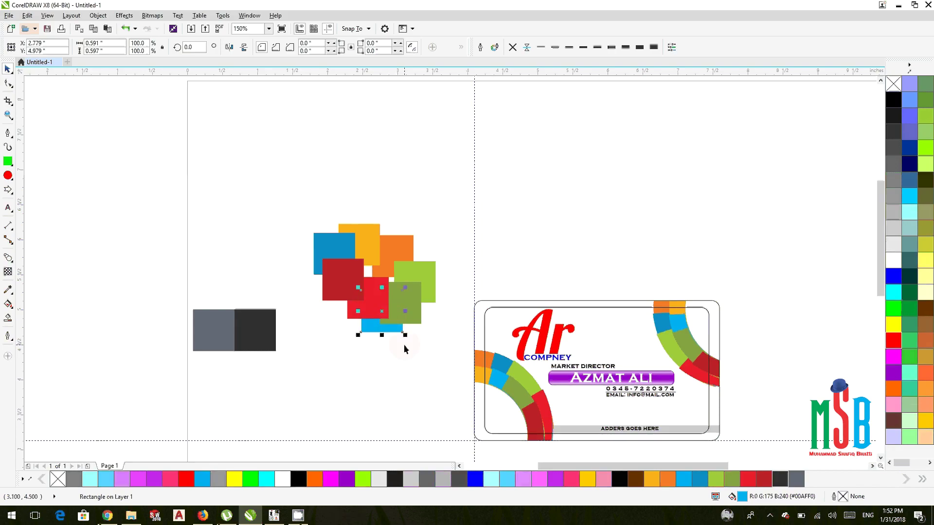
- Bring the olive green square to the front of the layer, followed by the light blue square
{"action": "right_click", "coordinate": [385, 318]}
{"action": "right_click", "coordinate": [383, 326]}
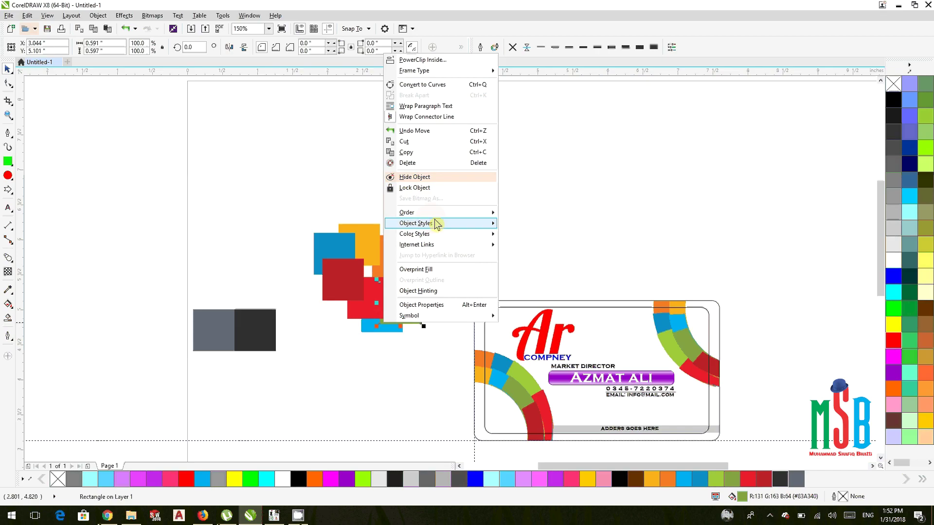
{"action": "mouse_move", "coordinate": [481, 215]}
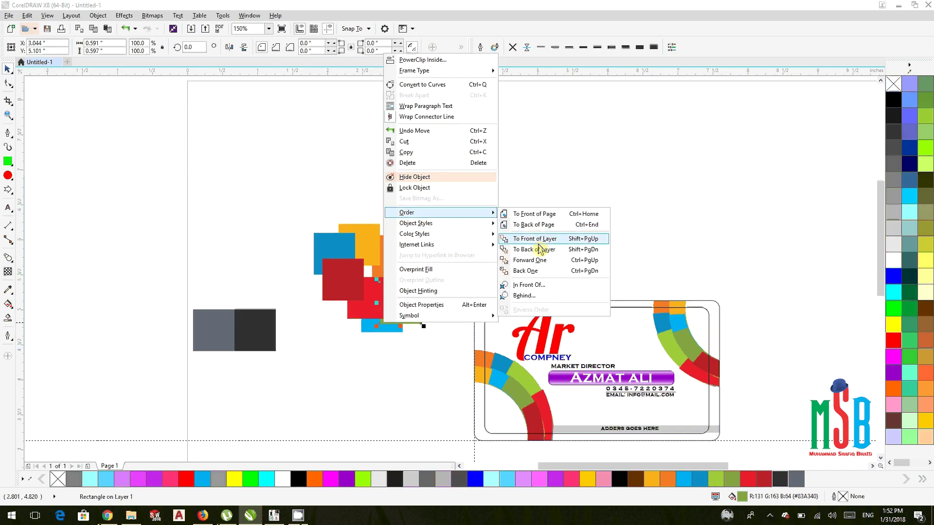
{"action": "left_click", "coordinate": [541, 238]}
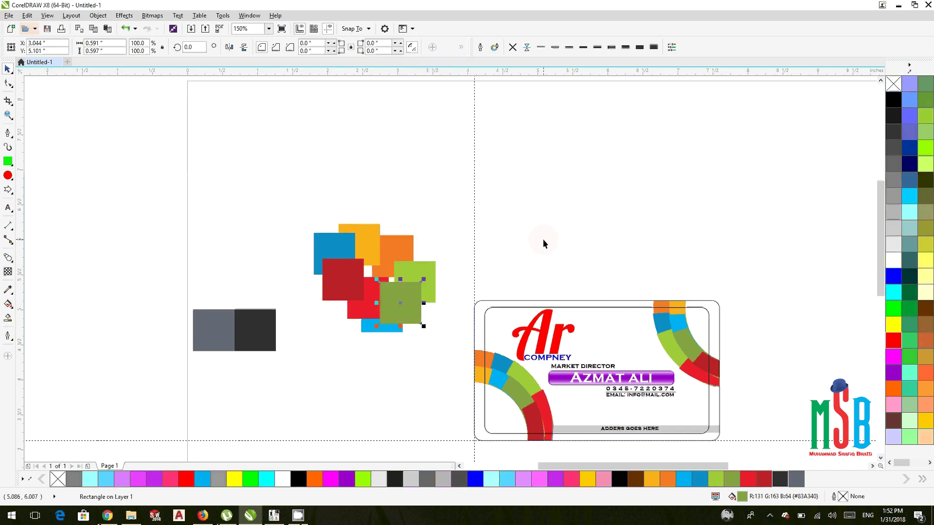
{"action": "left_click", "coordinate": [390, 329]}
{"action": "right_click", "coordinate": [389, 329]}
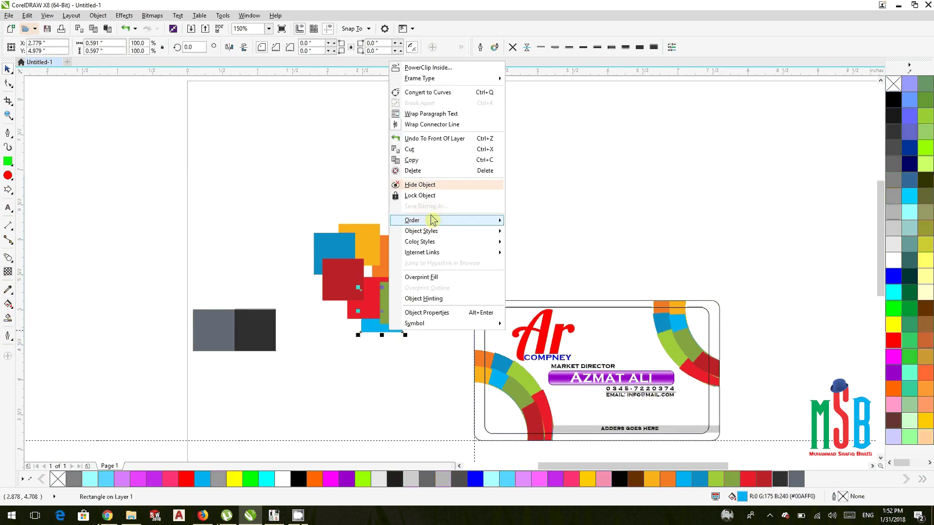
{"action": "mouse_move", "coordinate": [486, 220]}
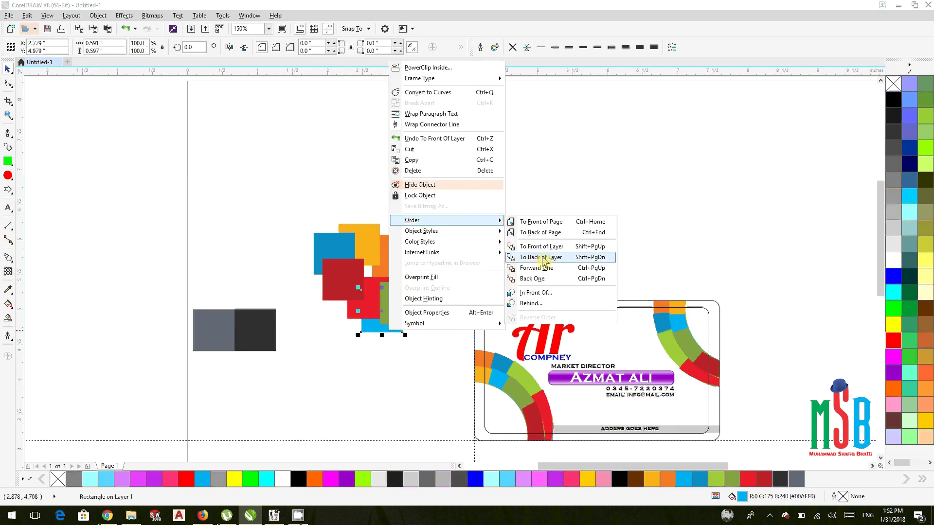
{"action": "left_click", "coordinate": [540, 247]}
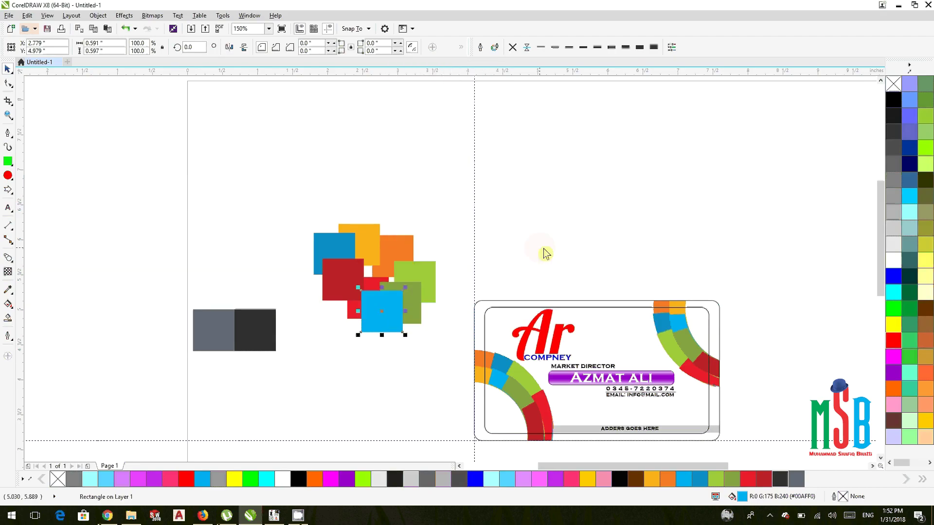
{"action": "left_click_drag", "start_coordinate": [444, 362], "coordinate": [282, 194]}
{"action": "right_click", "coordinate": [391, 244]}
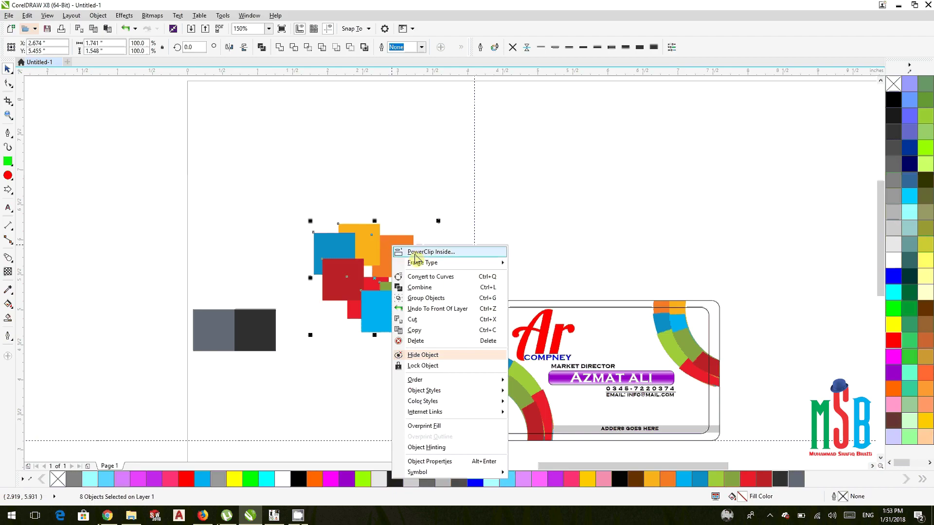
{"action": "key", "text": "Escape"}
- Convert the red Ar logo text on the card to curves
{"action": "left_click", "coordinate": [549, 349]}
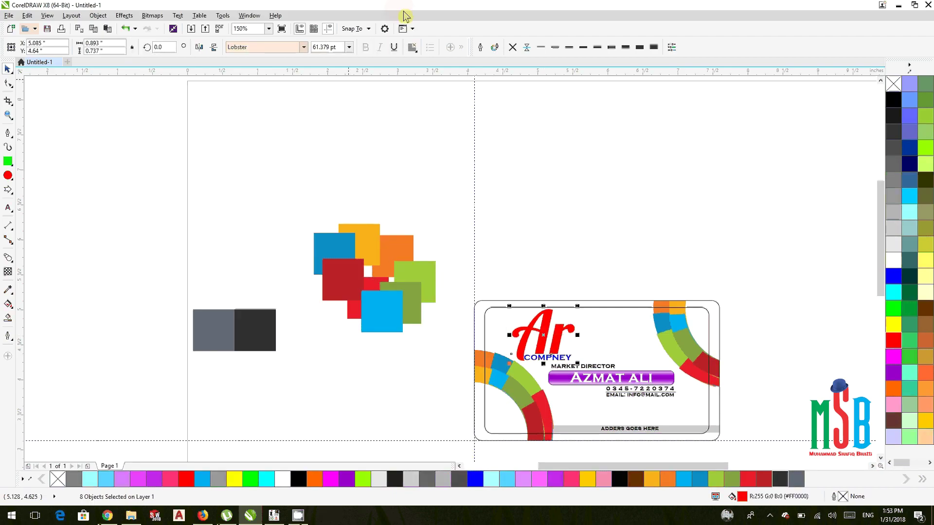
{"action": "left_click", "coordinate": [79, 17]}
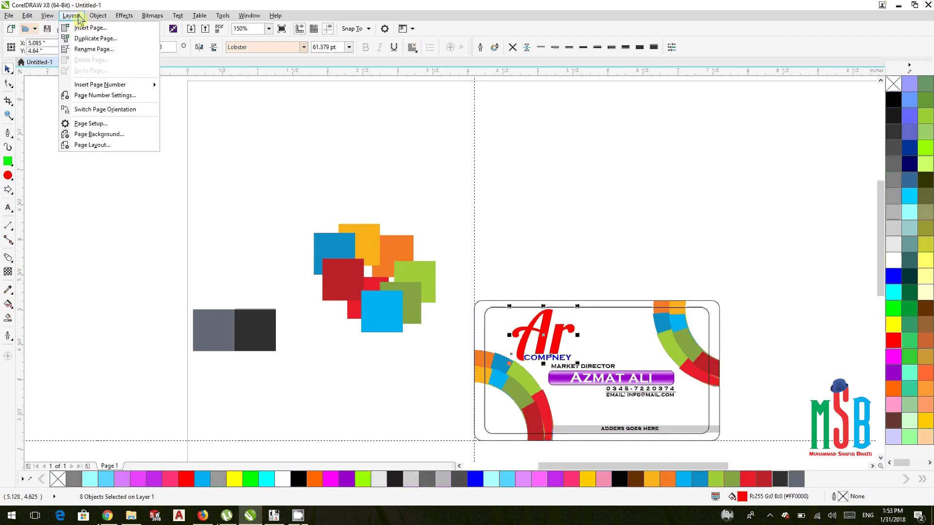
{"action": "mouse_move", "coordinate": [98, 15]}
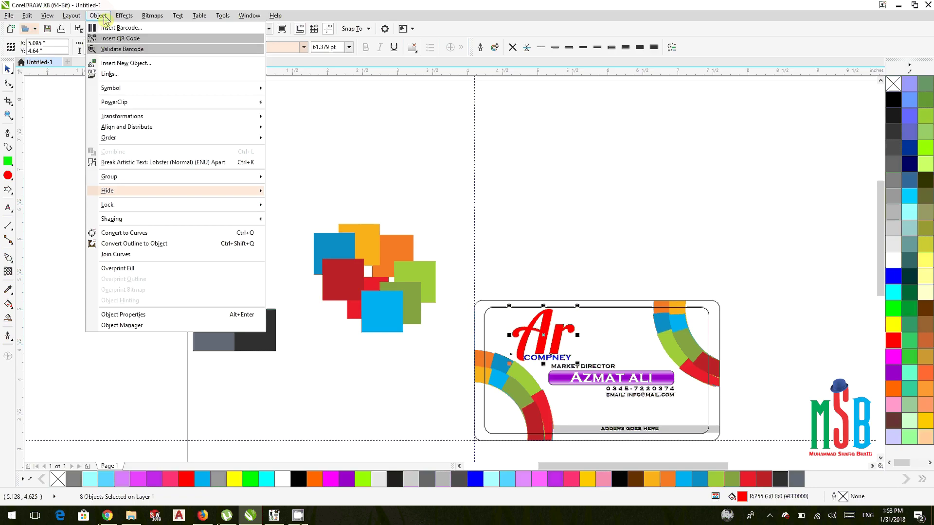
{"action": "left_click", "coordinate": [133, 233]}
- Place all eight colored squares inside the Ar logo curves with PowerClip
{"action": "left_click_drag", "start_coordinate": [241, 164], "coordinate": [457, 356]}
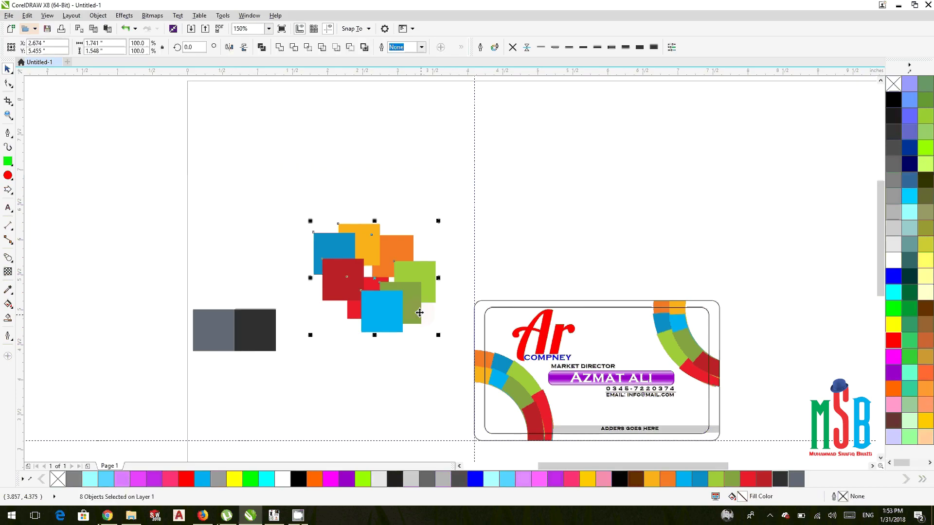
{"action": "right_click", "coordinate": [398, 292]}
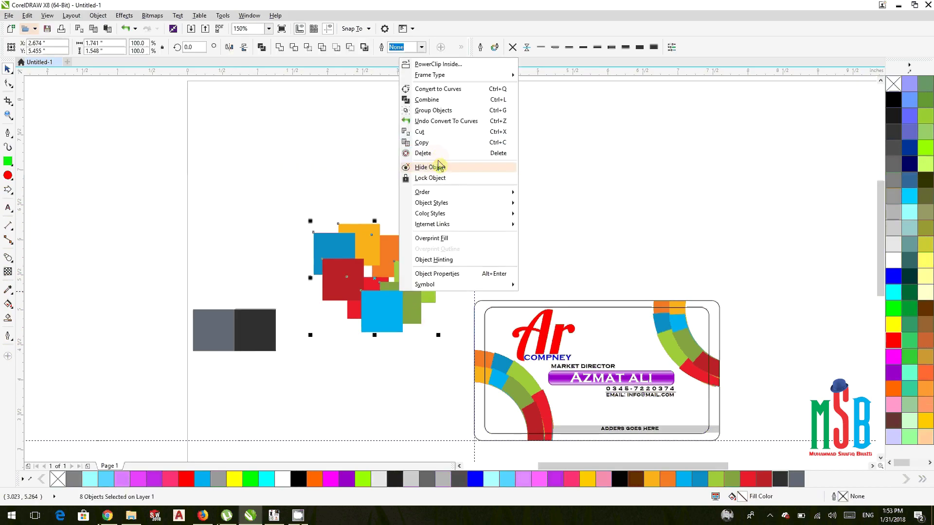
{"action": "left_click", "coordinate": [418, 65]}
{"action": "left_click", "coordinate": [539, 336]}
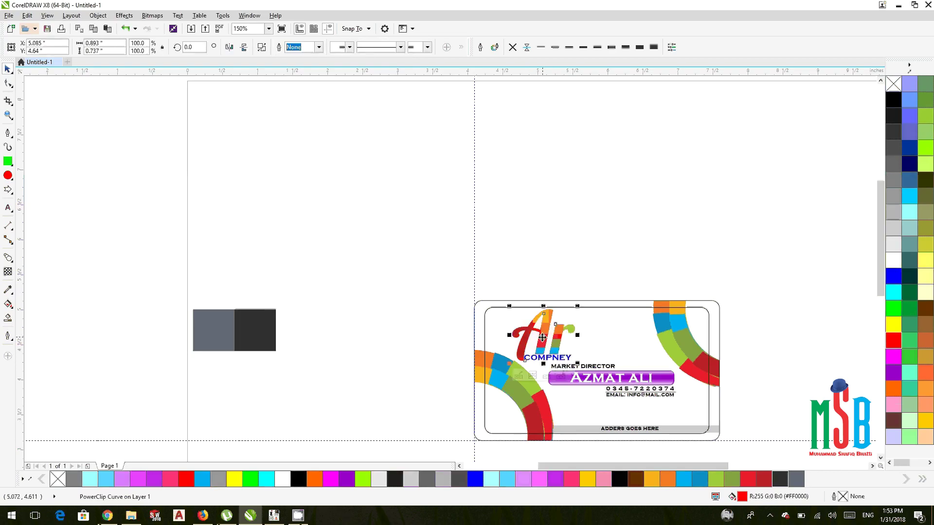
- Edit the Ar logo's PowerClip contents, moving the dark blue square into the gap inside the A and the olive green square up under the r
{"action": "scroll", "coordinate": [552, 348], "scroll_direction": "up", "scroll_amount": 2}
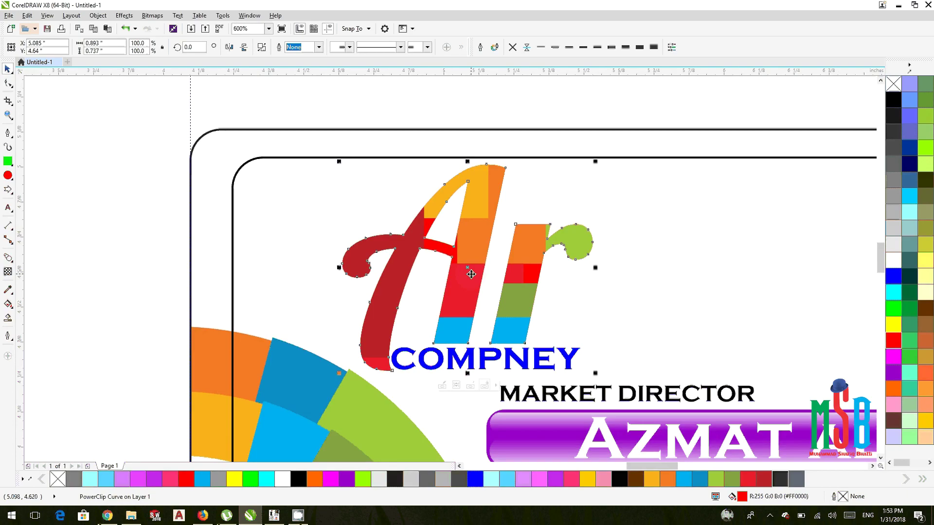
{"action": "left_click", "coordinate": [471, 270], "text": "ctrl"}
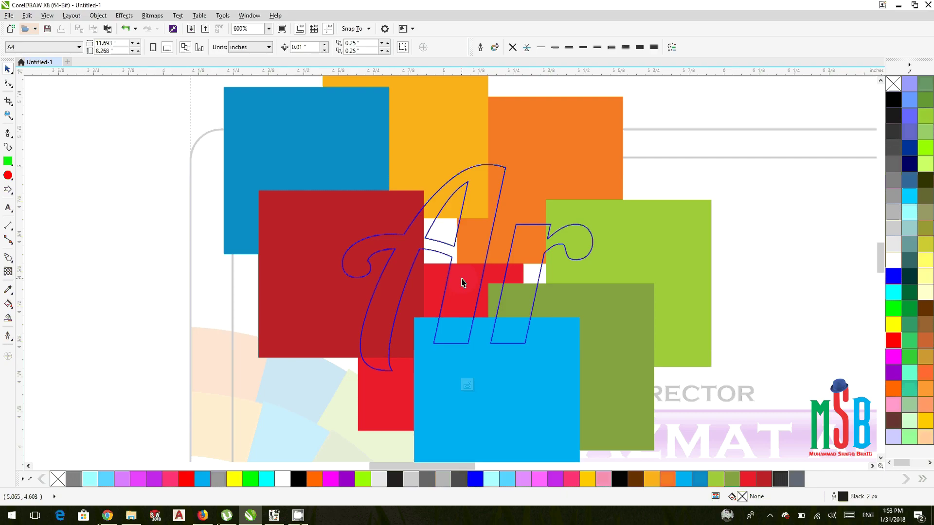
{"action": "scroll", "coordinate": [462, 287], "scroll_direction": "down", "scroll_amount": 2}
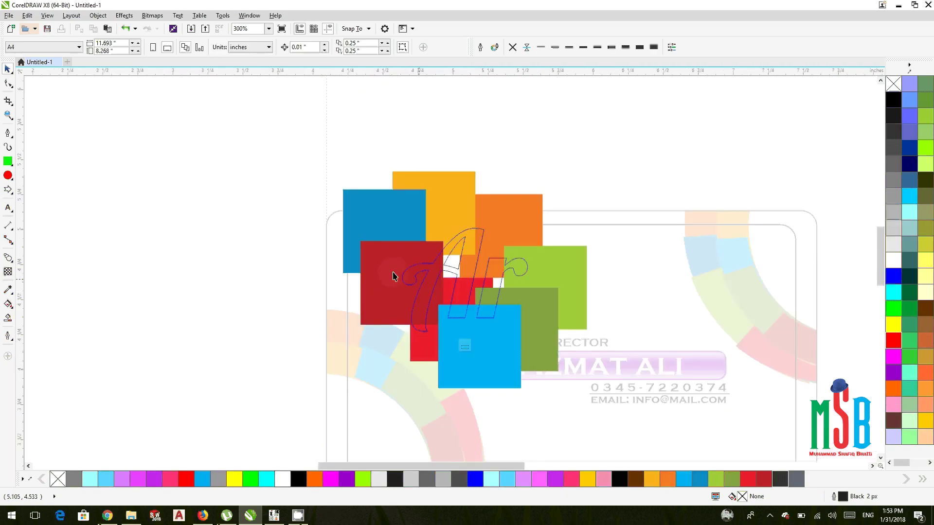
{"action": "scroll", "coordinate": [410, 273], "scroll_direction": "up", "scroll_amount": 2}
{"action": "left_click", "coordinate": [401, 190]}
{"action": "left_click_drag", "start_coordinate": [401, 188], "coordinate": [474, 248]}
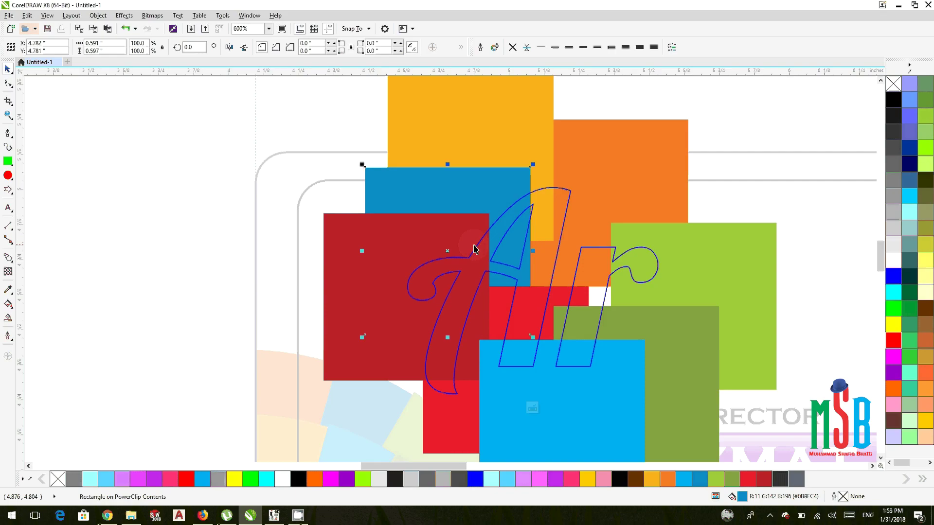
{"action": "left_click_drag", "start_coordinate": [672, 320], "coordinate": [681, 287]}
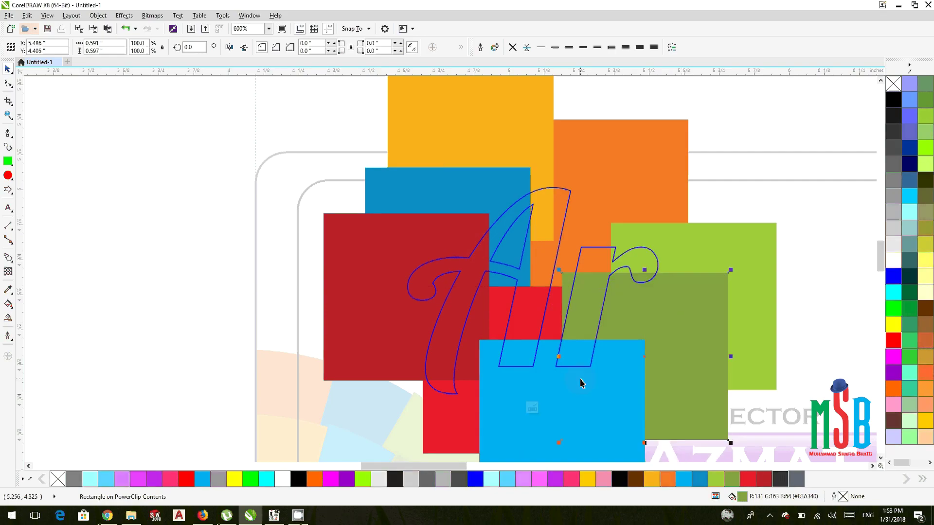
- Shift the bright red square down-left, the light green square up-right and the yellow square right inside the logo's PowerClip, and finish editing
{"action": "left_click_drag", "start_coordinate": [444, 403], "coordinate": [424, 411]}
{"action": "left_click_drag", "start_coordinate": [672, 240], "coordinate": [689, 224]}
{"action": "left_click_drag", "start_coordinate": [546, 146], "coordinate": [579, 150]}
{"action": "scroll", "coordinate": [383, 225], "scroll_direction": "down", "scroll_amount": 2}
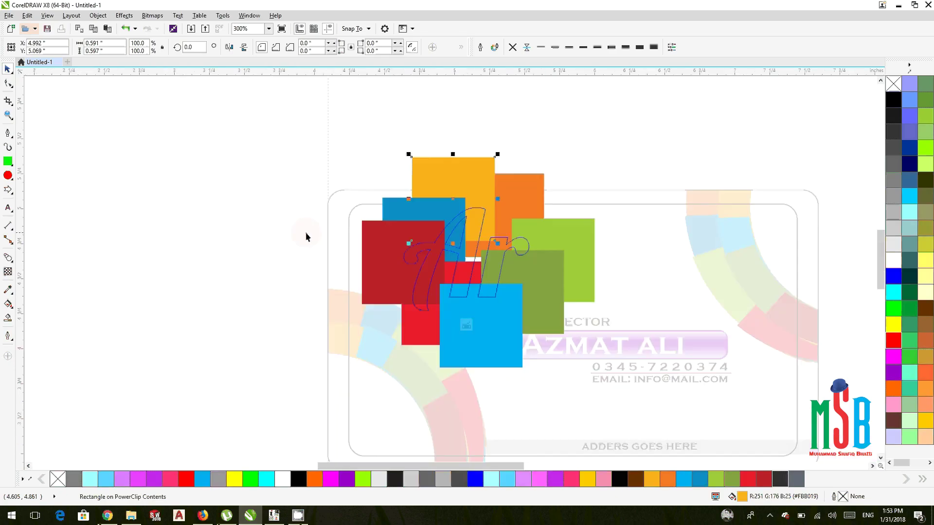
{"action": "right_click", "coordinate": [443, 226]}
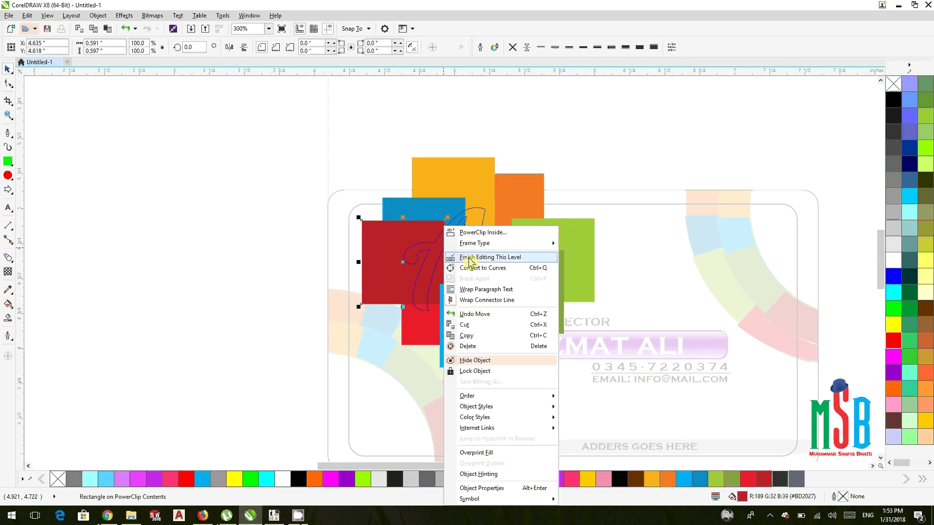
{"action": "left_click", "coordinate": [470, 258]}
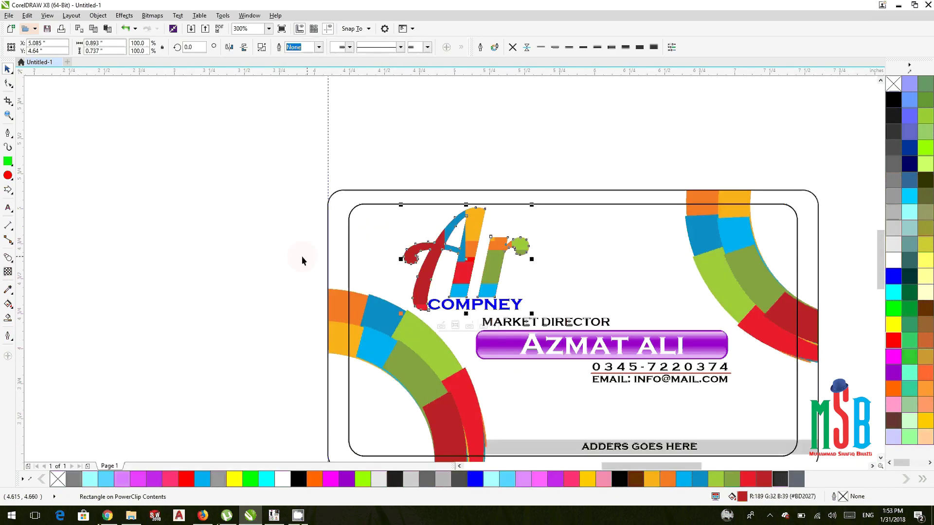
- Give the Ar logo a black outline 5 px wide
{"action": "left_click", "coordinate": [504, 242]}
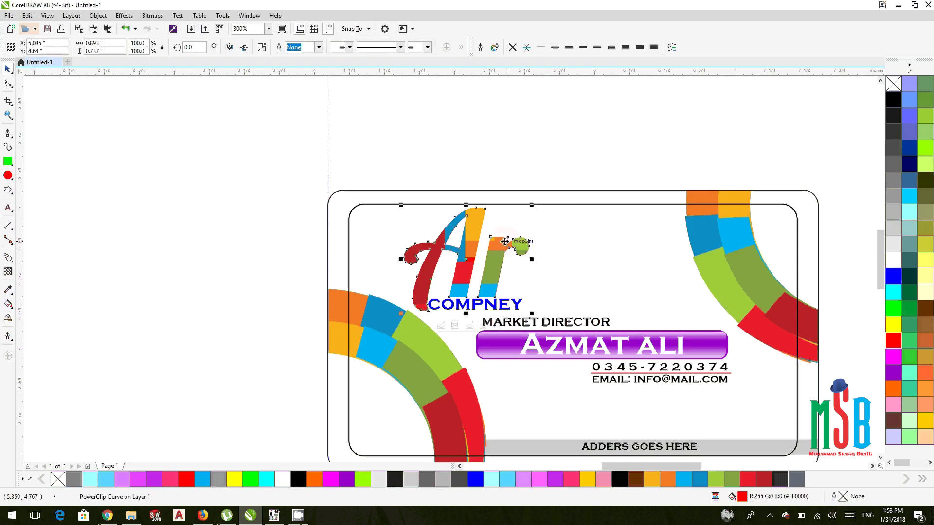
{"action": "right_click", "coordinate": [894, 103]}
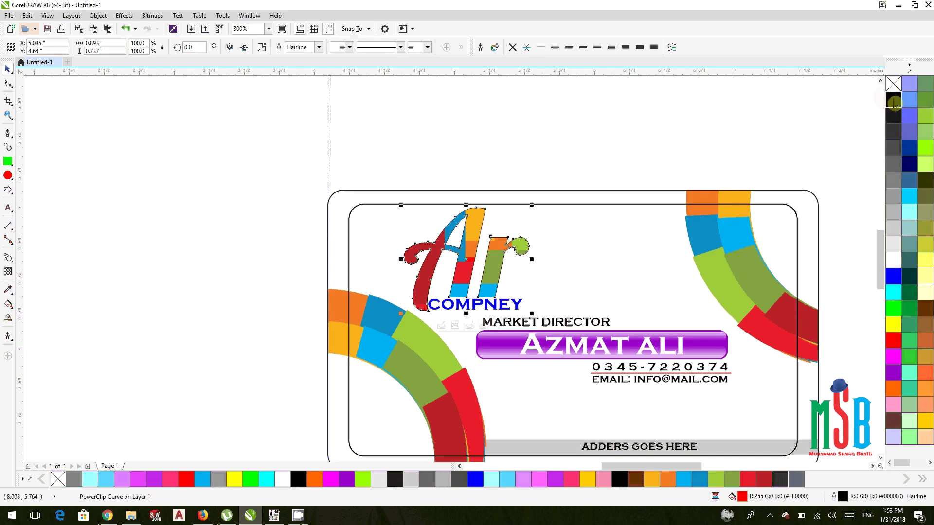
{"action": "left_click", "coordinate": [583, 46]}
{"action": "left_click", "coordinate": [597, 47]}
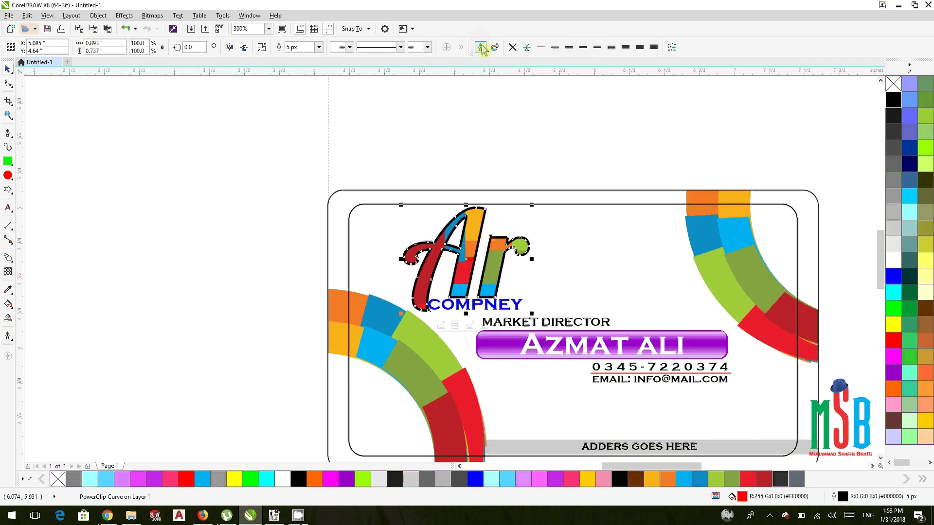
- Set the Ar logo's outline to sit behind the fill, scale with the object and overprint
{"action": "left_click", "coordinate": [481, 47]}
{"action": "left_click", "coordinate": [434, 295]}
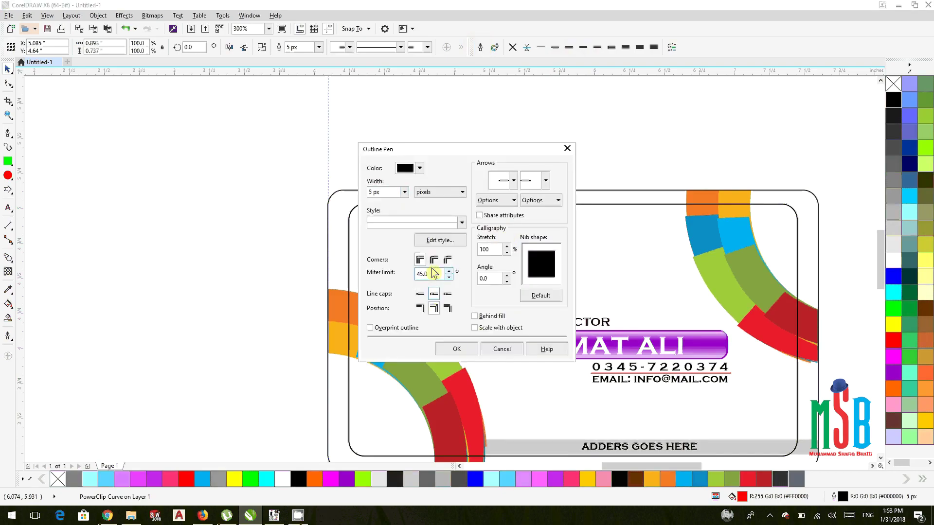
{"action": "left_click", "coordinate": [486, 316]}
{"action": "left_click", "coordinate": [486, 327]}
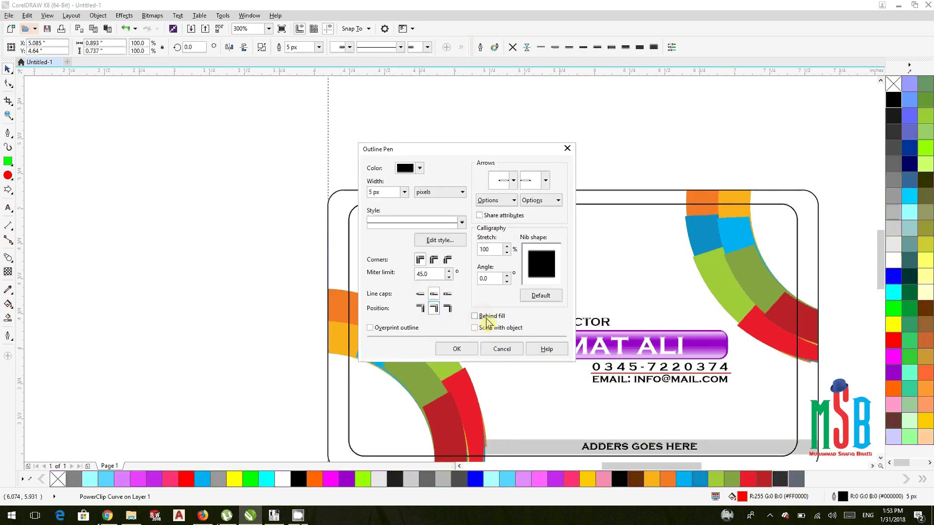
{"action": "left_click", "coordinate": [387, 328]}
{"action": "left_click", "coordinate": [457, 349]}
{"action": "scroll", "coordinate": [455, 325], "scroll_direction": "down", "scroll_amount": 2}
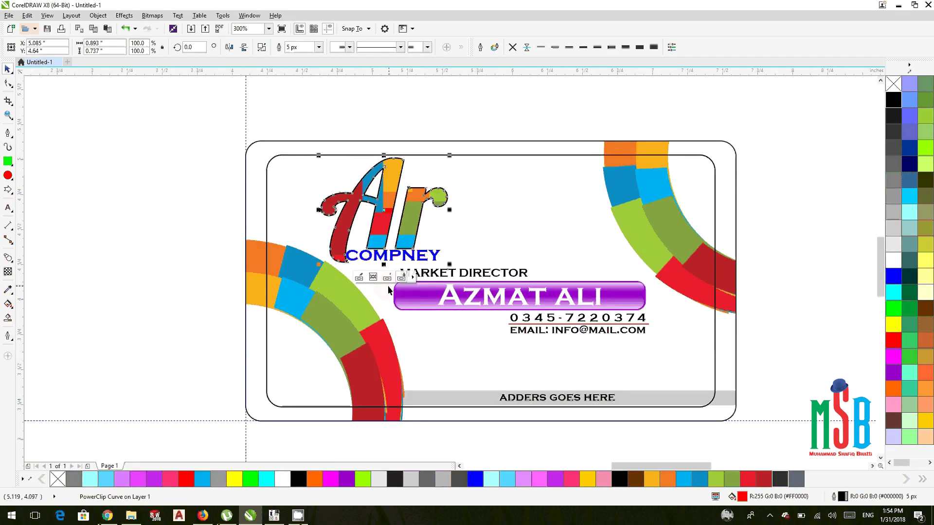
- Change the Ar logo's outline color to cyan and deselect the logo
{"action": "right_click", "coordinate": [894, 247]}
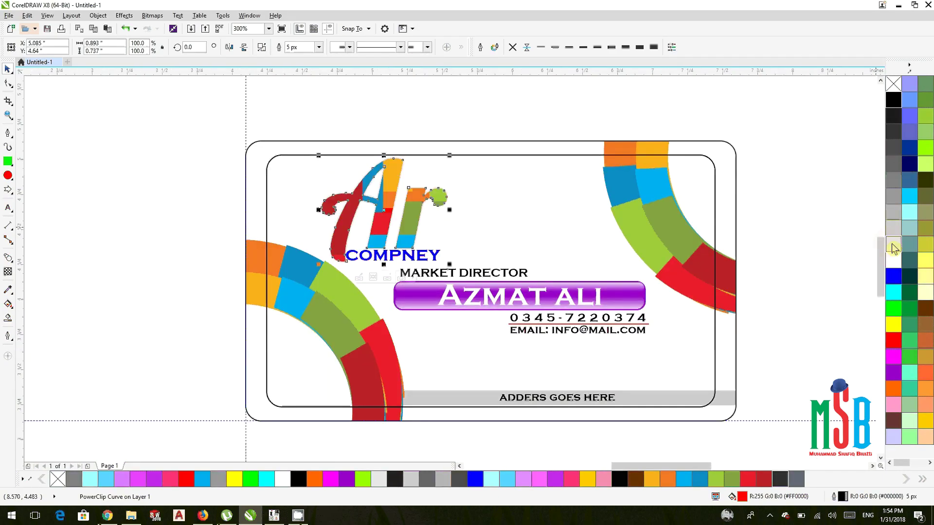
{"action": "right_click", "coordinate": [894, 281]}
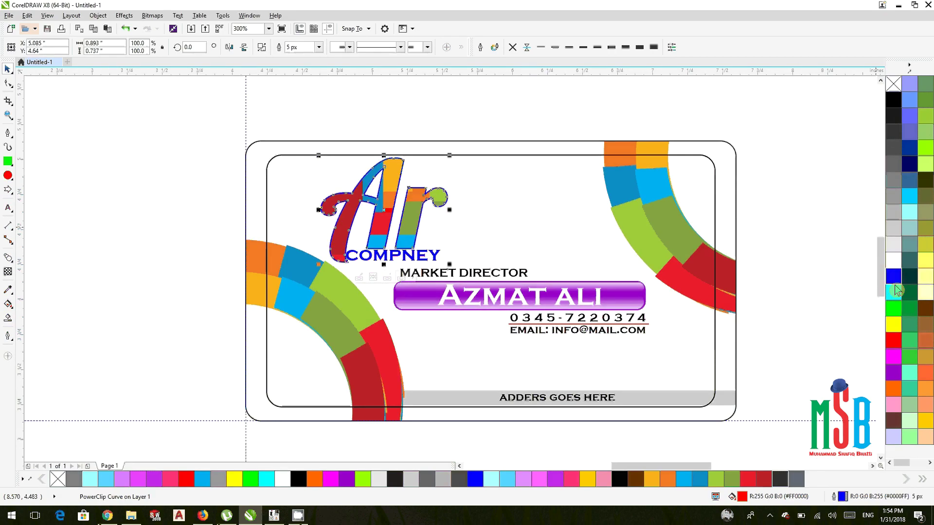
{"action": "right_click", "coordinate": [894, 291]}
{"action": "left_click", "coordinate": [767, 245]}
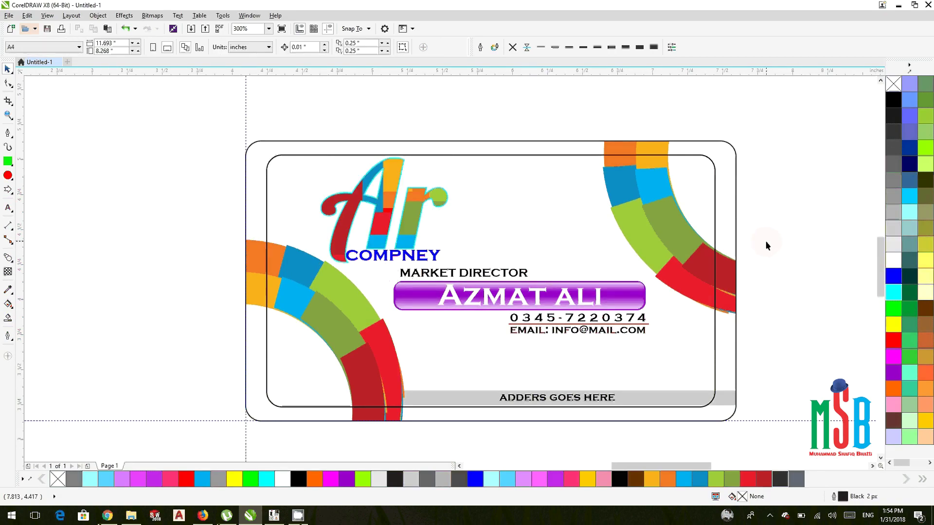
- Remove the outlines from the card's inner margin rectangle and its outer rounded rectangle
{"action": "left_click_drag", "start_coordinate": [767, 245], "coordinate": [755, 229]}
{"action": "left_click", "coordinate": [699, 155]}
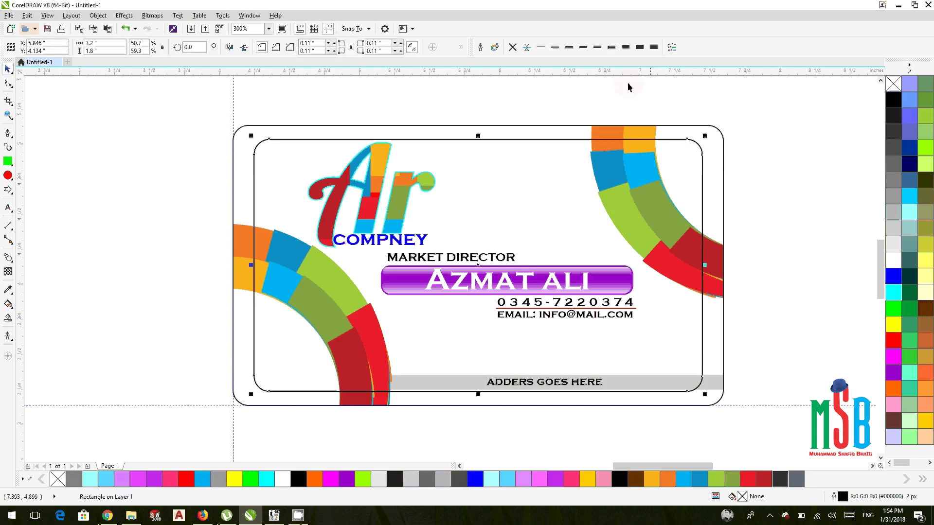
{"action": "left_click", "coordinate": [512, 47]}
{"action": "left_click", "coordinate": [787, 138]}
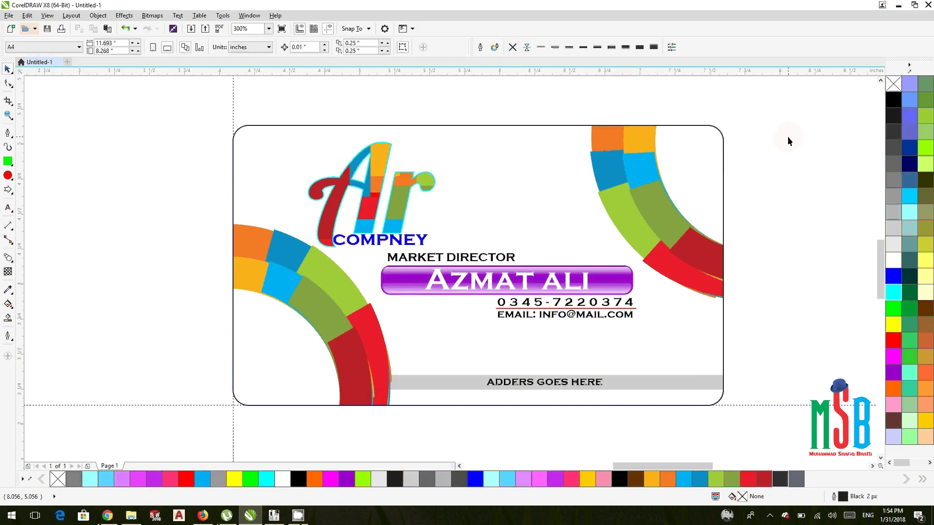
{"action": "left_click", "coordinate": [727, 139]}
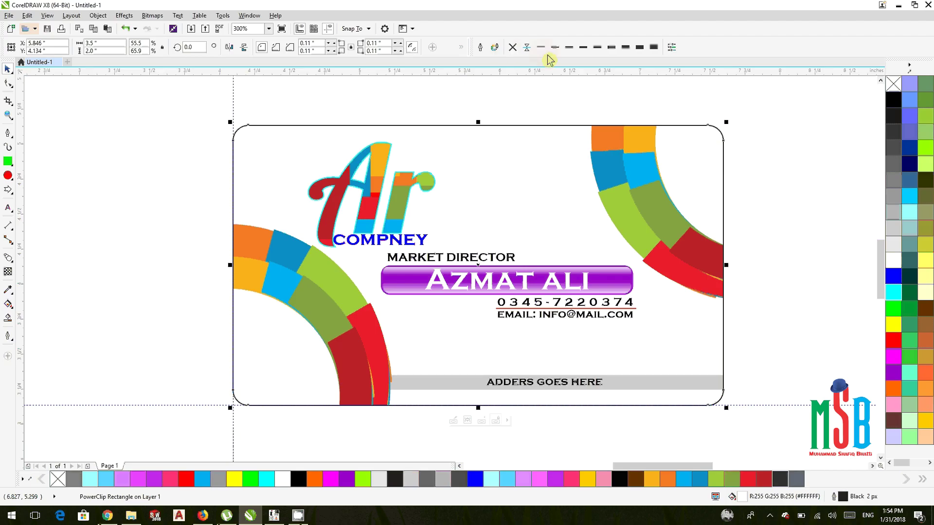
{"action": "left_click", "coordinate": [513, 46]}
{"action": "scroll", "coordinate": [747, 136], "scroll_direction": "down", "scroll_amount": 2}
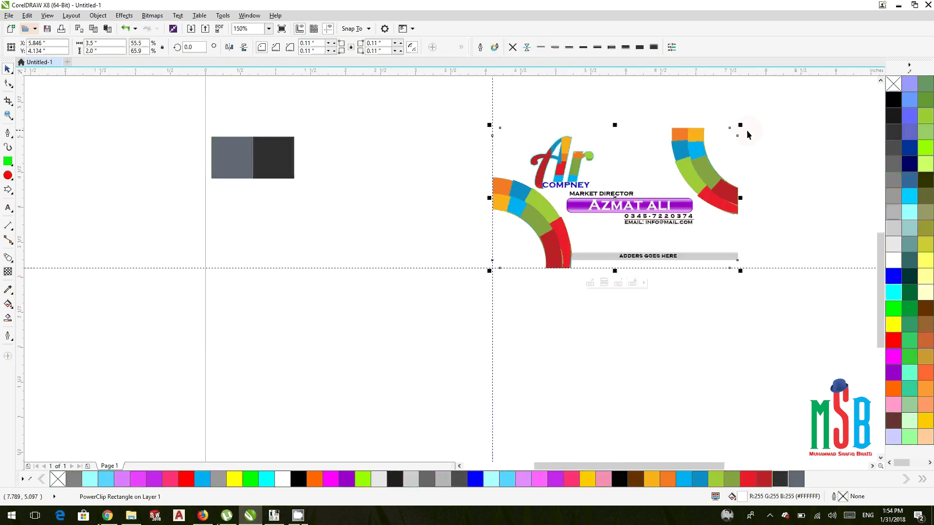
{"action": "scroll", "coordinate": [748, 135], "scroll_direction": "down", "scroll_amount": 2}
{"action": "left_click", "coordinate": [638, 171]}
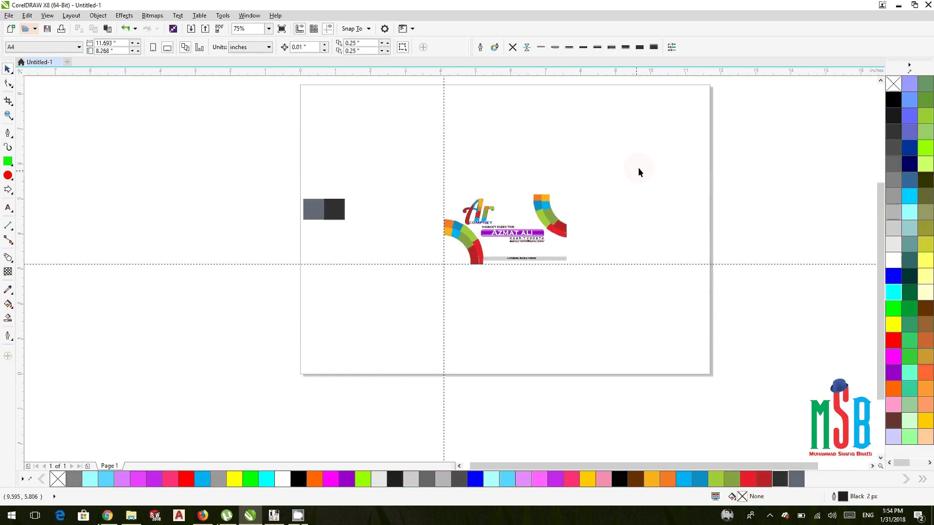
{"action": "double_click", "coordinate": [711, 94]}
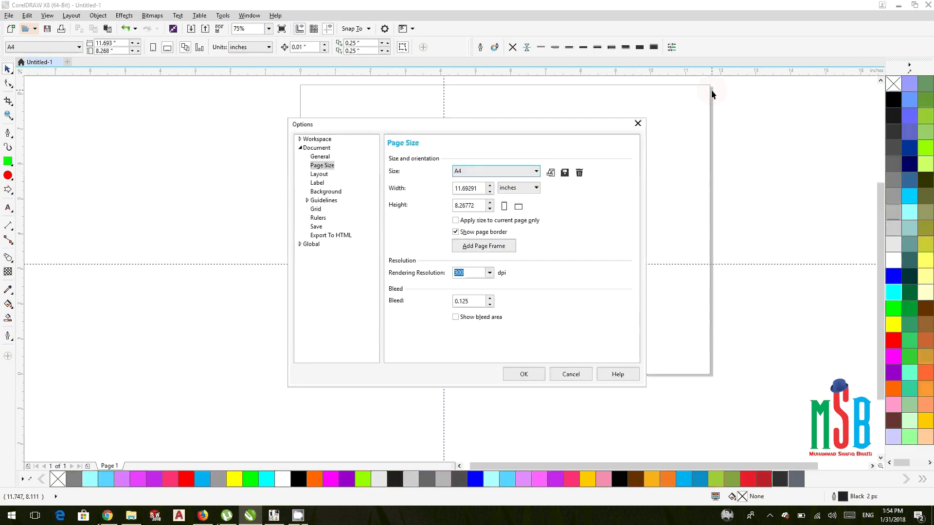
{"action": "left_click", "coordinate": [569, 373]}
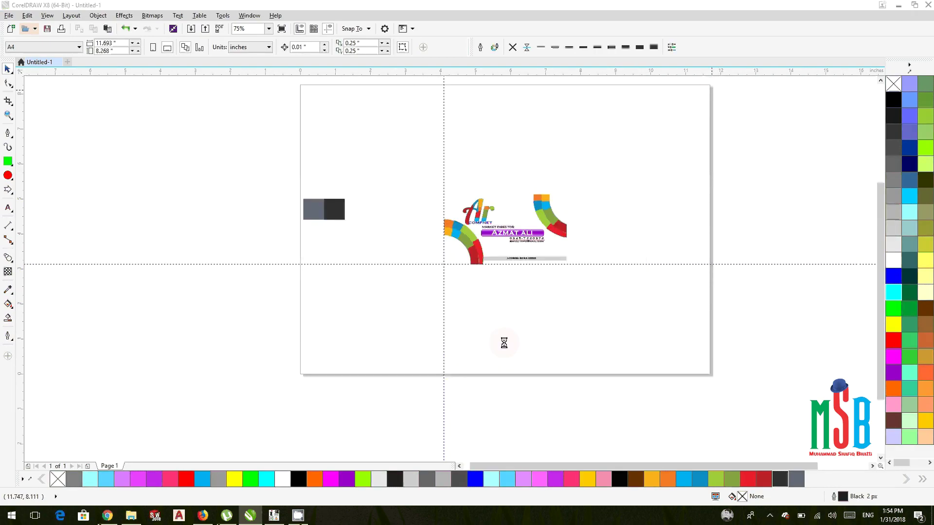
{"action": "left_click", "coordinate": [321, 217]}
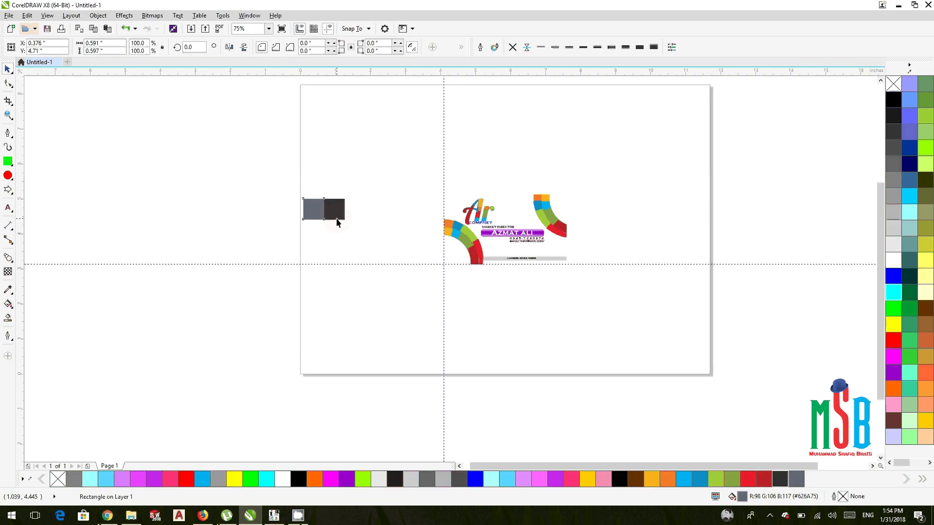
- Open the page background settings in the document options
{"action": "double_click", "coordinate": [710, 93]}
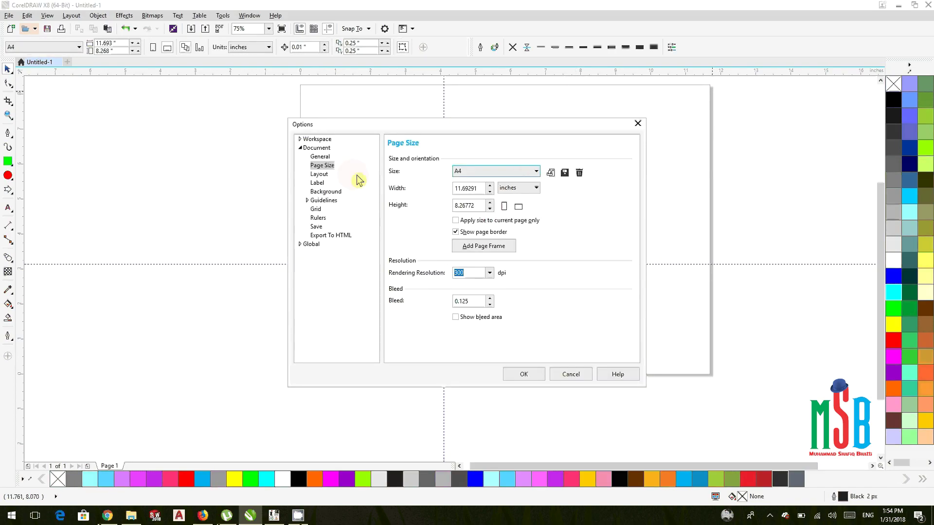
{"action": "left_click", "coordinate": [321, 158]}
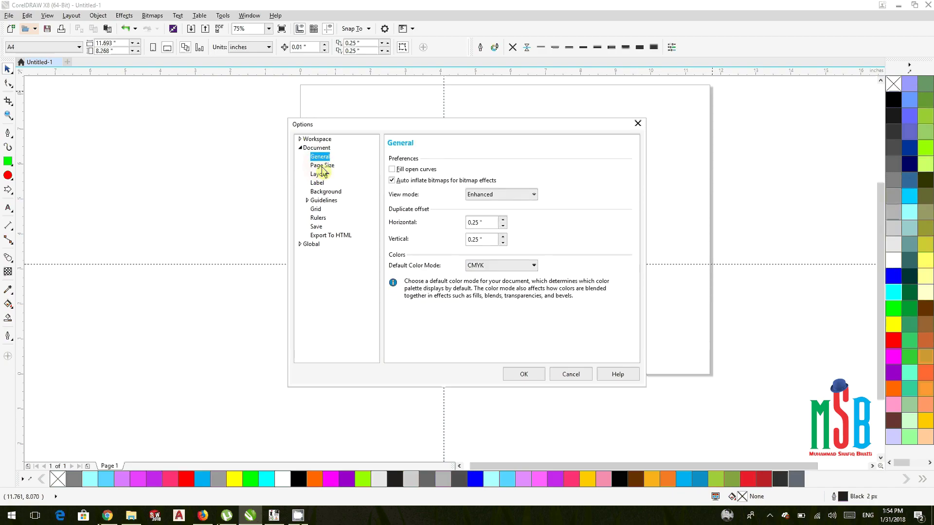
{"action": "left_click", "coordinate": [317, 149]}
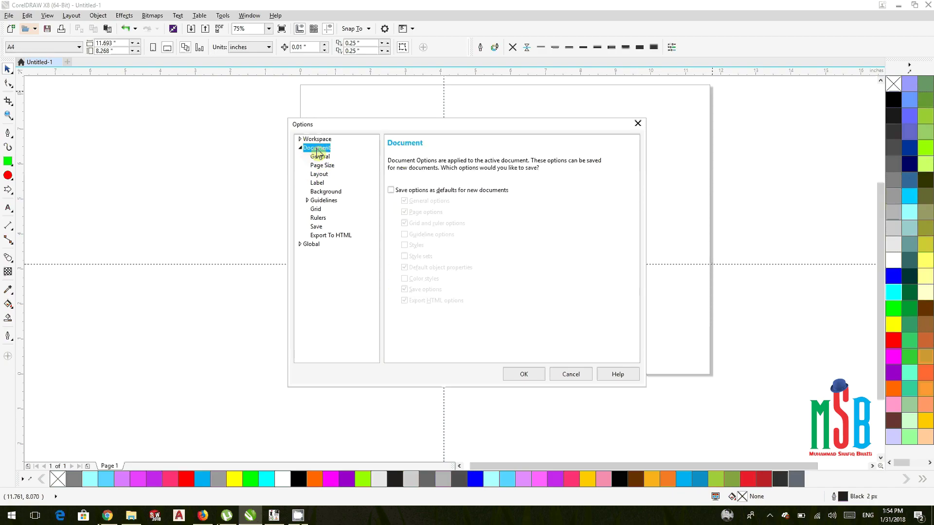
{"action": "left_click", "coordinate": [318, 175]}
{"action": "left_click", "coordinate": [318, 166]}
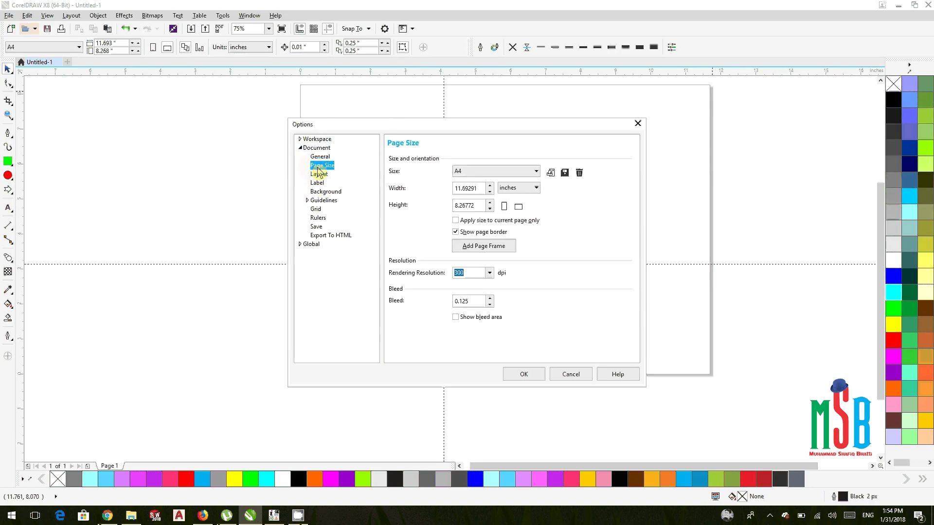
{"action": "left_click", "coordinate": [319, 157]}
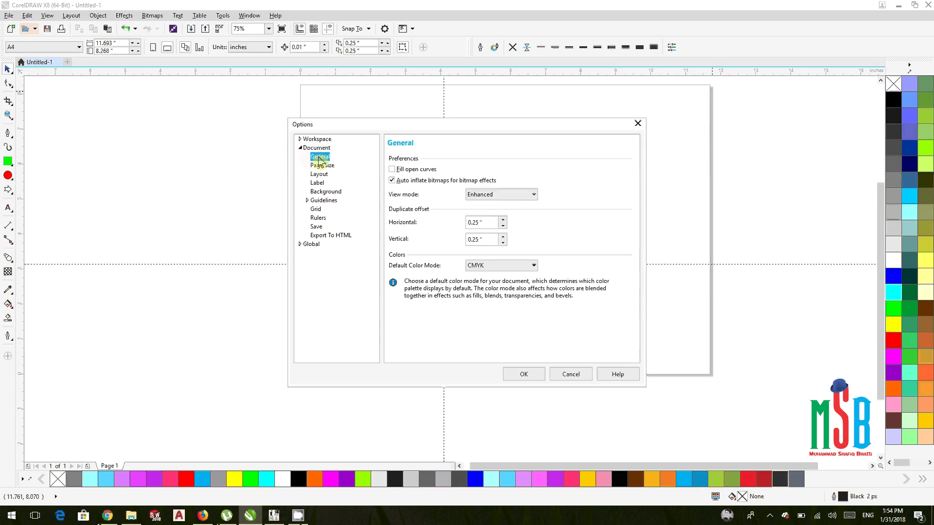
{"action": "left_click", "coordinate": [326, 191]}
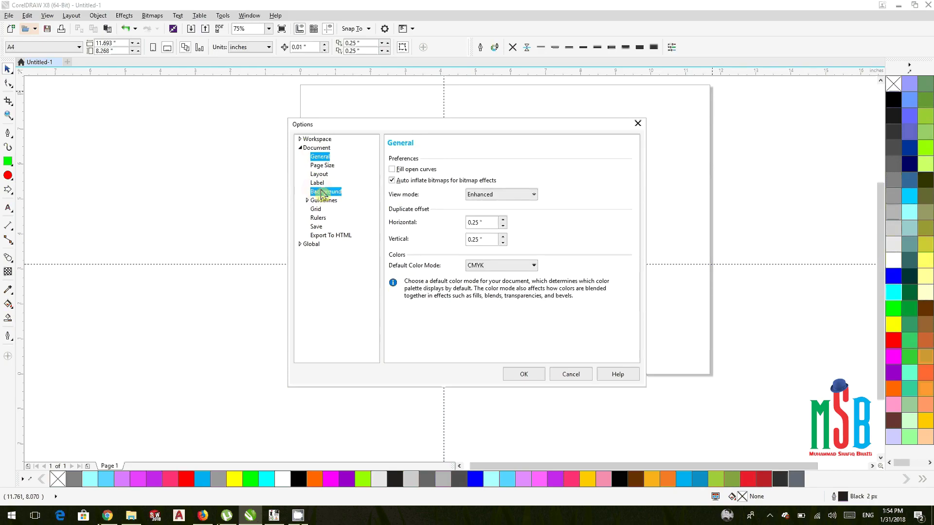
{"action": "left_click", "coordinate": [475, 164]}
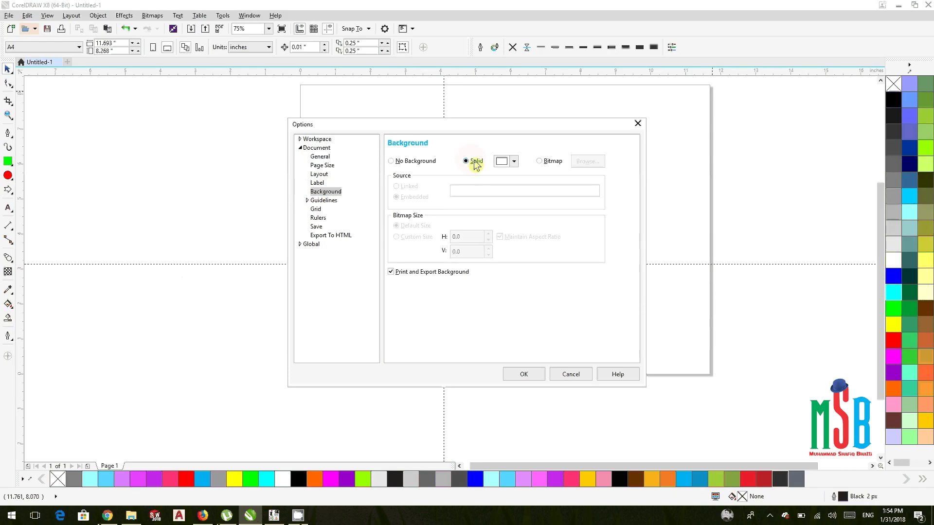
{"action": "left_click", "coordinate": [514, 162]}
{"action": "left_click", "coordinate": [514, 162]}
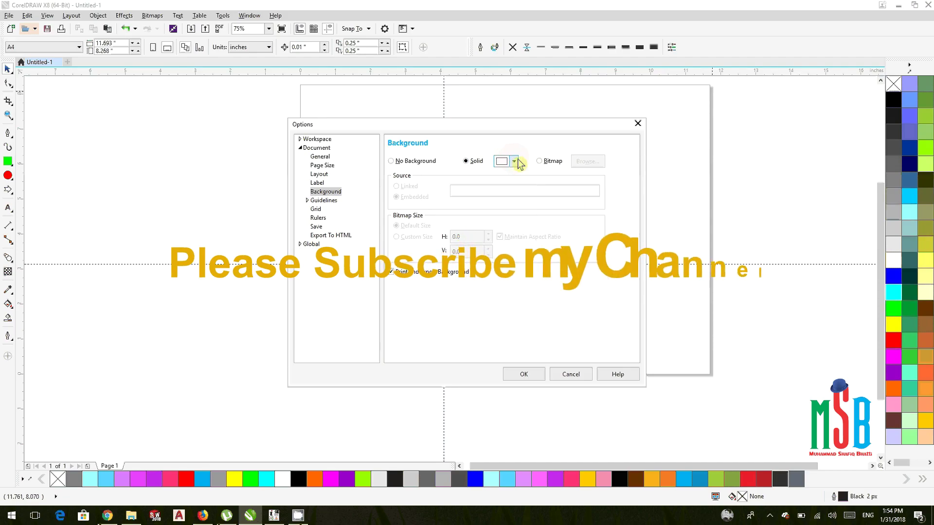
- Set the page background to a bitmap, using the image texture_3b_by_jakezdaniel-d1sbrlg from drive D:
{"action": "left_click", "coordinate": [548, 164]}
{"action": "left_click", "coordinate": [587, 161]}
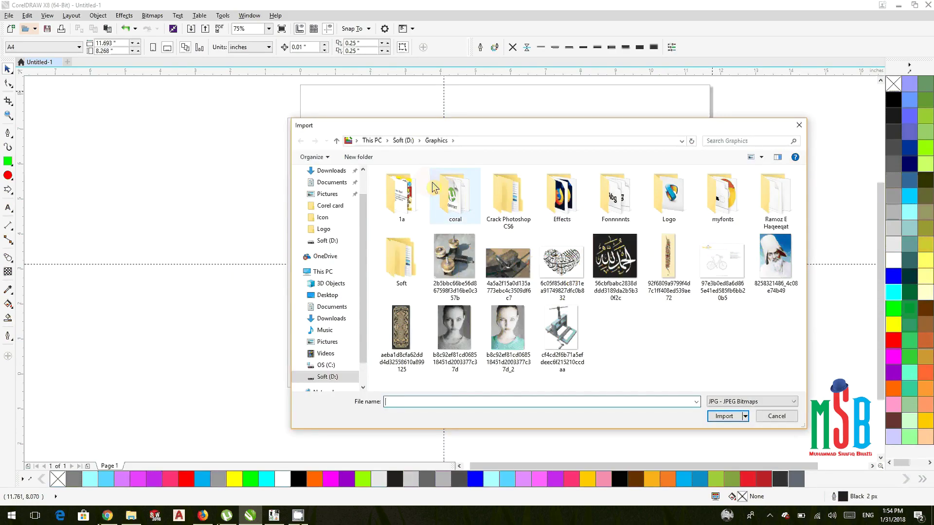
{"action": "left_click", "coordinate": [402, 141]}
{"action": "scroll", "coordinate": [665, 334], "scroll_direction": "down", "scroll_amount": 2}
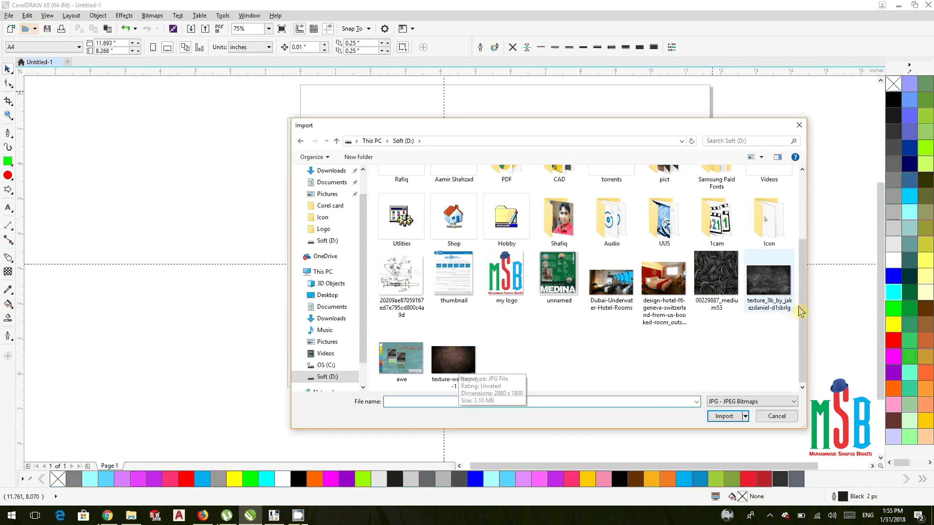
{"action": "double_click", "coordinate": [773, 288]}
{"action": "left_click", "coordinate": [523, 375]}
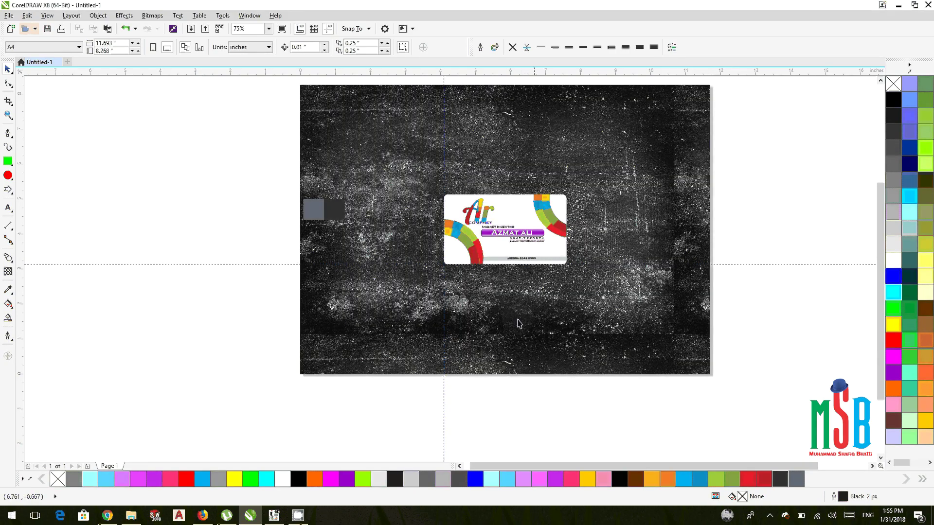
{"action": "scroll", "coordinate": [487, 200], "scroll_direction": "up", "scroll_amount": 2}
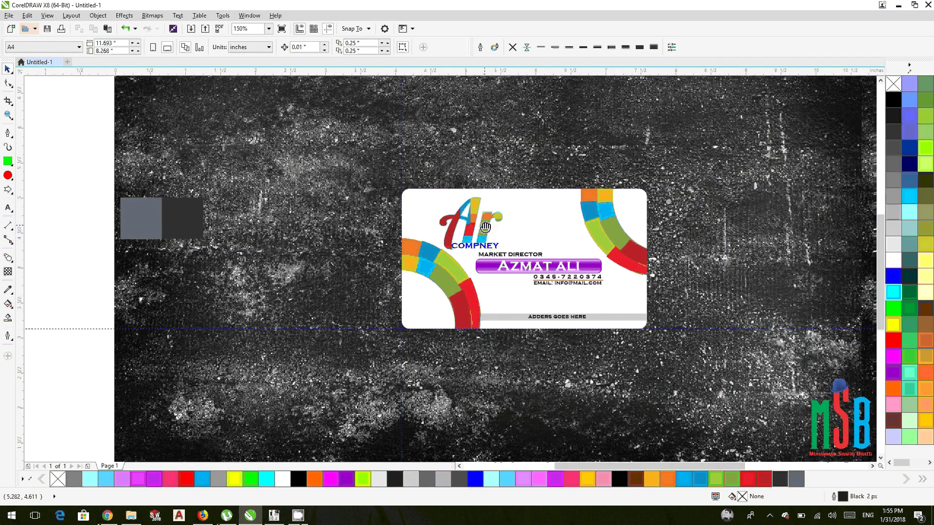
{"action": "scroll", "coordinate": [485, 227], "scroll_direction": "down", "scroll_amount": 2}
{"action": "double_click", "coordinate": [828, 281]}
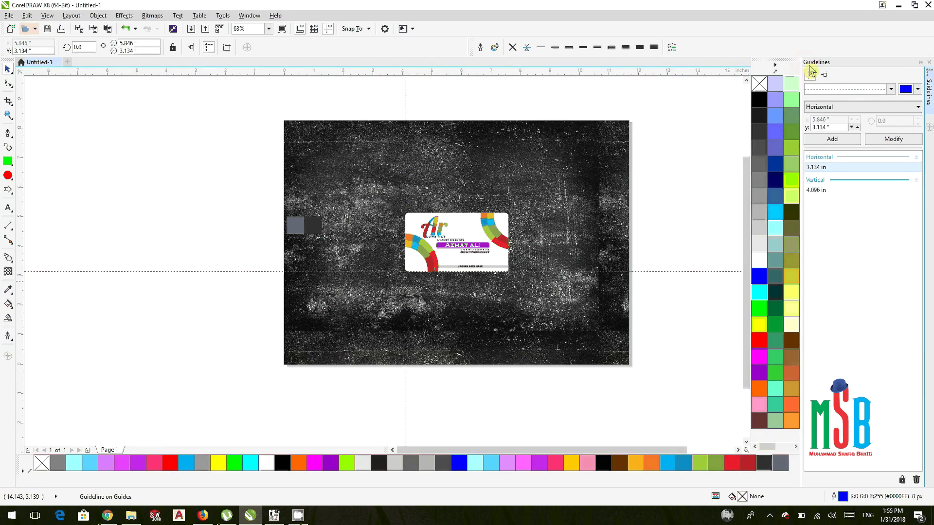
{"action": "left_click", "coordinate": [712, 182]}
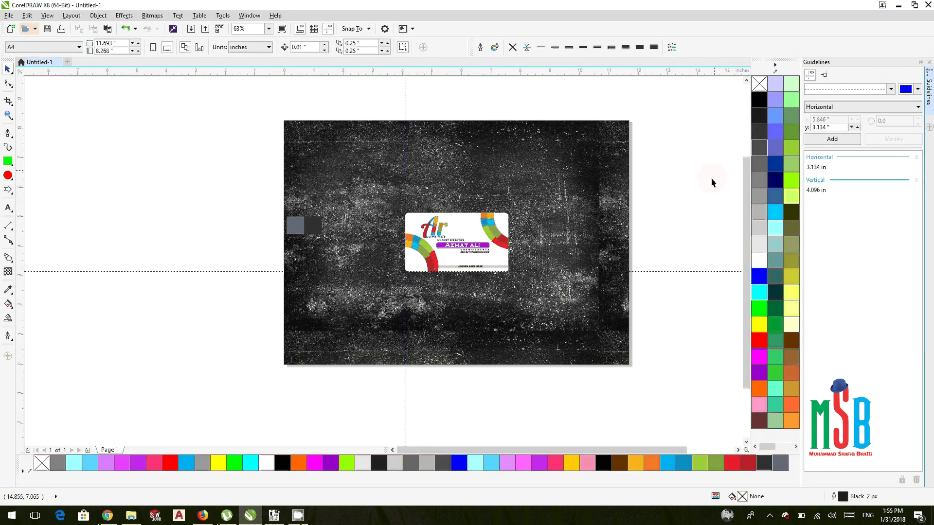
{"action": "left_click", "coordinate": [921, 68]}
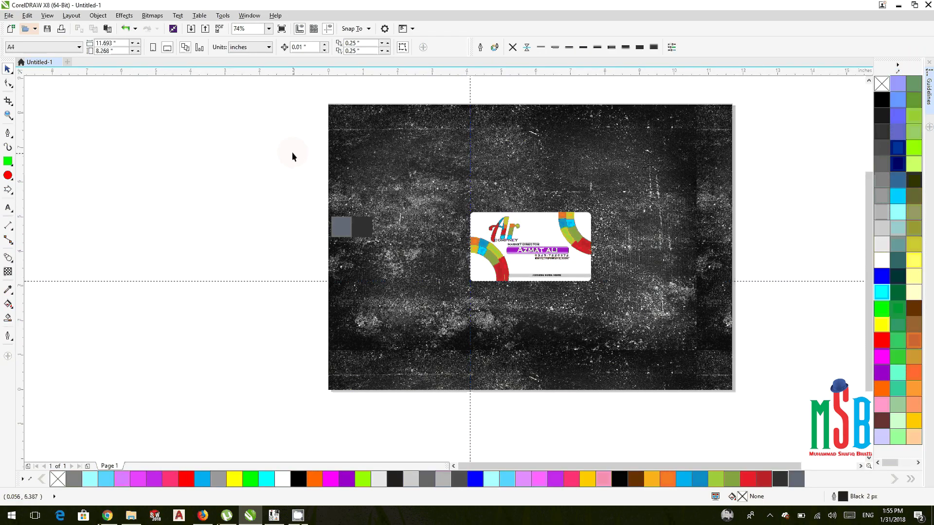
- Delete the two leftover dark squares beside the card and the remaining guidelines
{"action": "left_click_drag", "start_coordinate": [292, 153], "coordinate": [386, 292]}
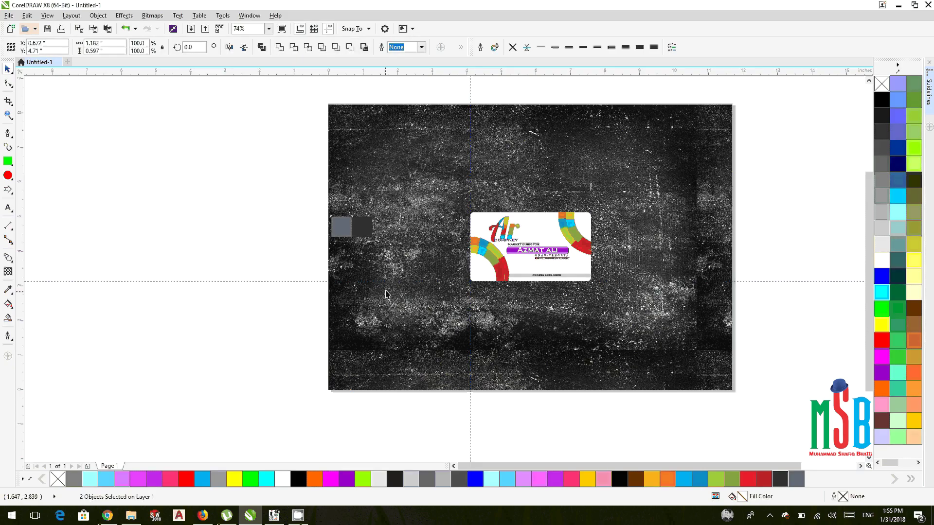
{"action": "key", "text": "Delete"}
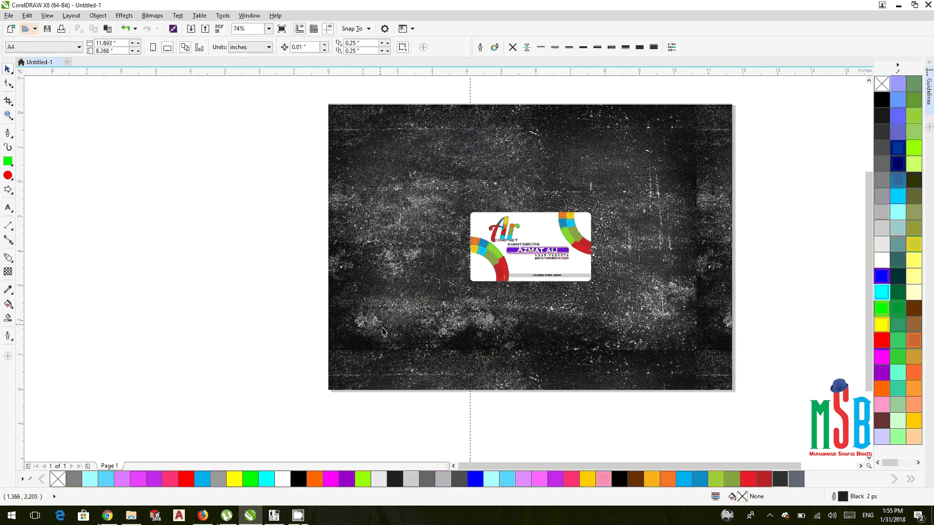
{"action": "left_click", "coordinate": [469, 411]}
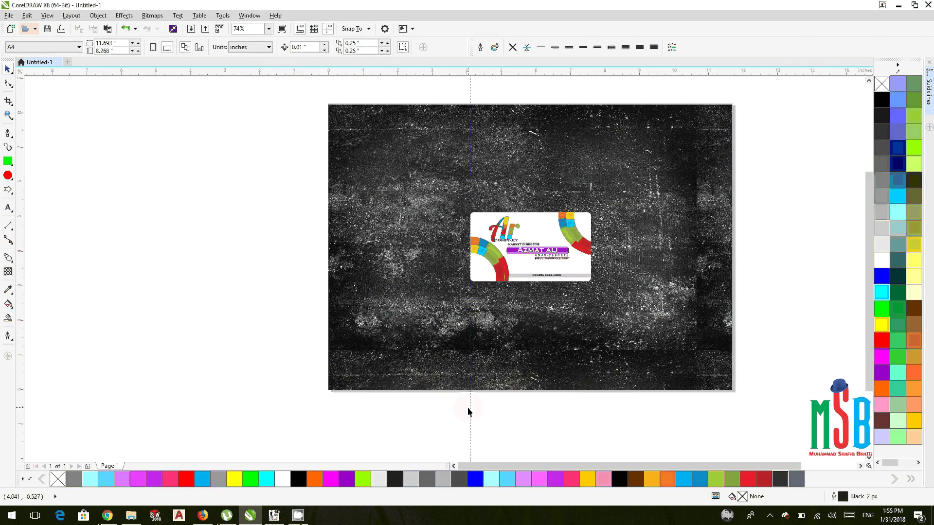
{"action": "left_click", "coordinate": [470, 408]}
{"action": "key", "text": "Delete"}
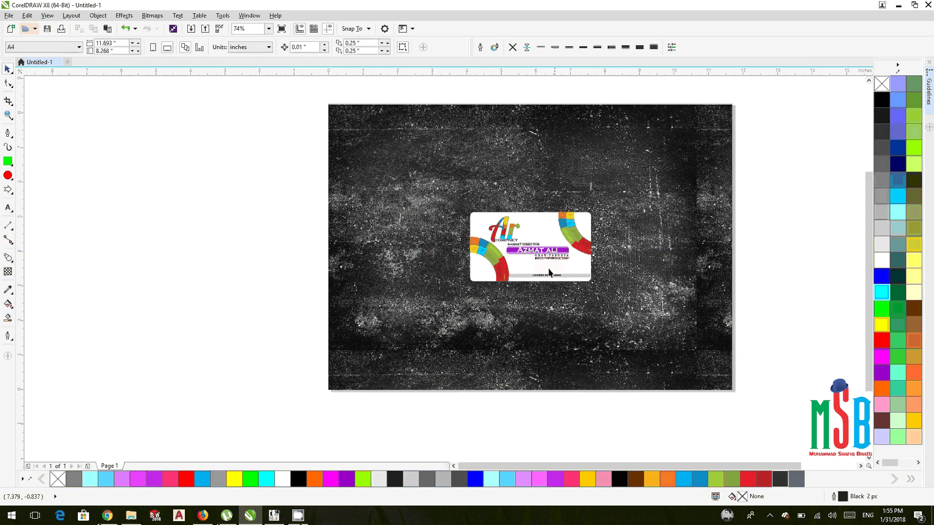
- Select every object of the business card and combine them all into one group
{"action": "scroll", "coordinate": [549, 271], "scroll_direction": "up", "scroll_amount": 2}
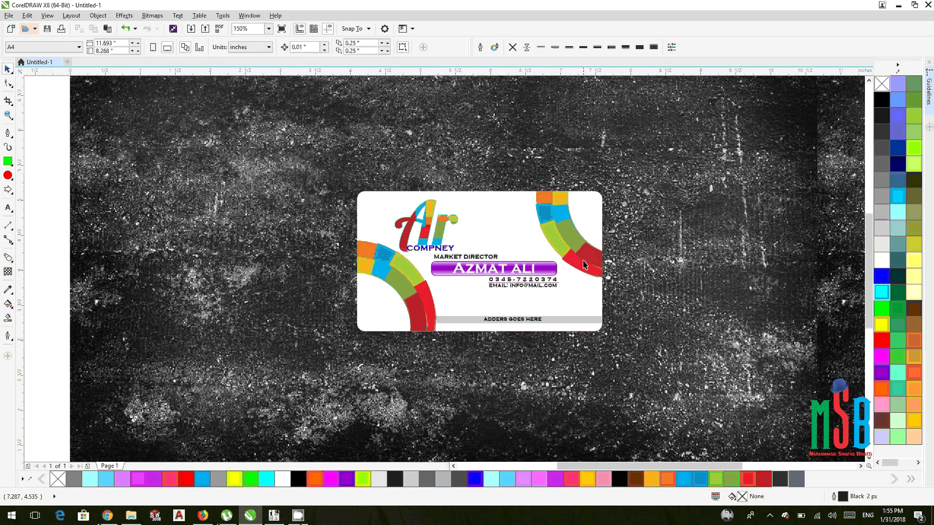
{"action": "scroll", "coordinate": [440, 335], "scroll_direction": "right", "scroll_amount": 1}
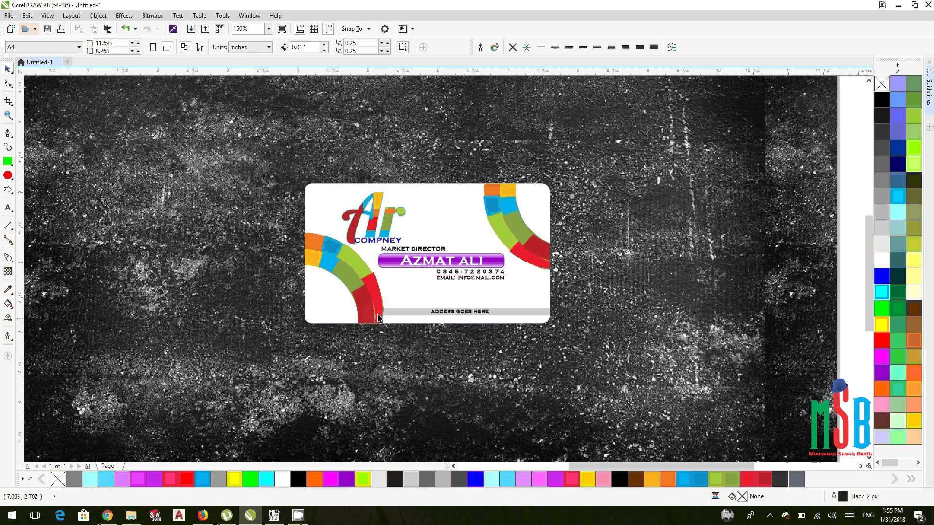
{"action": "scroll", "coordinate": [378, 317], "scroll_direction": "up", "scroll_amount": 2}
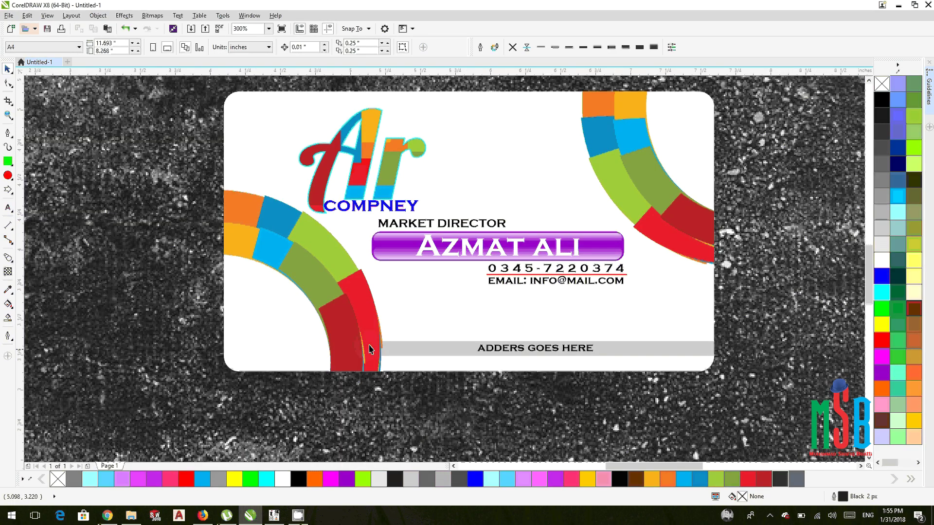
{"action": "scroll", "coordinate": [370, 349], "scroll_direction": "down", "scroll_amount": 2}
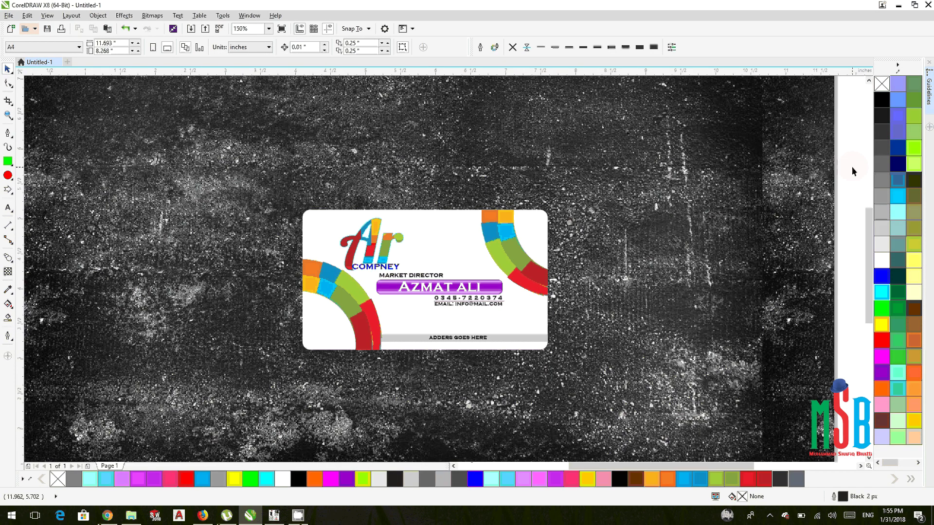
{"action": "key", "text": "ctrl+a"}
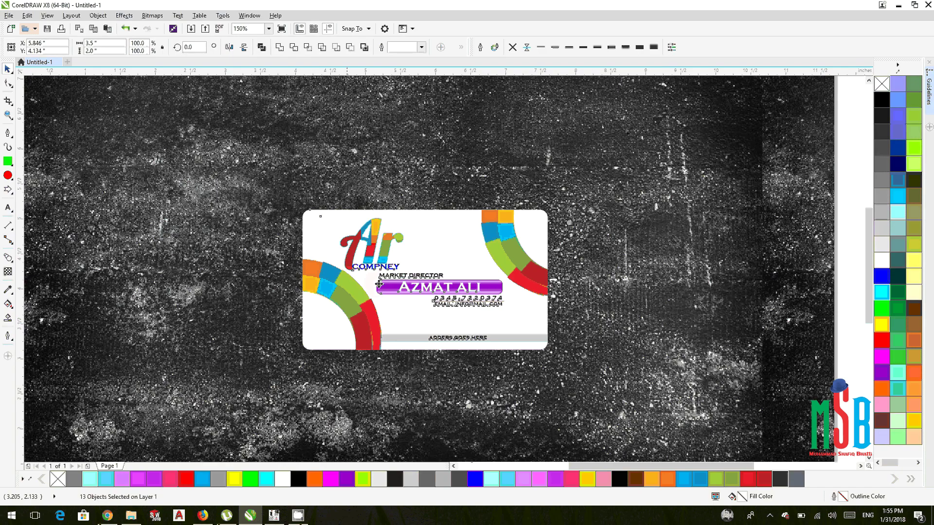
{"action": "right_click", "coordinate": [421, 265]}
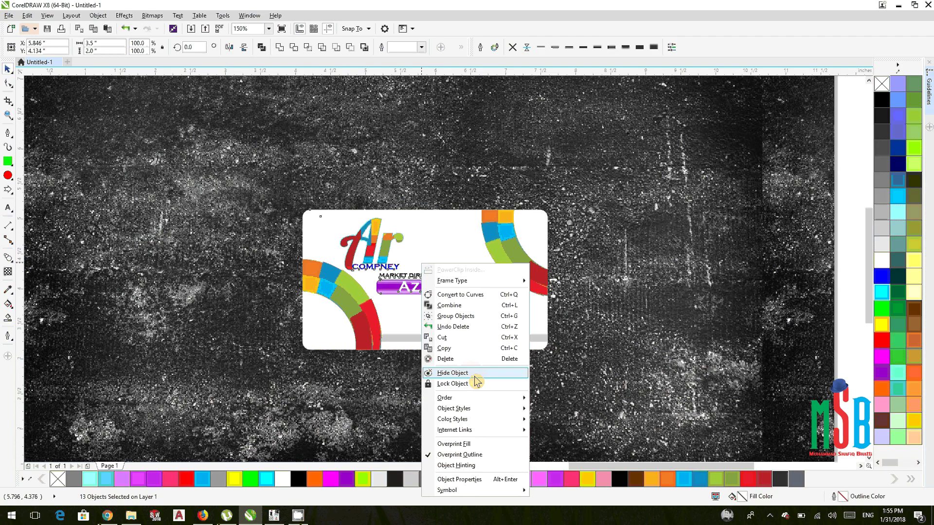
{"action": "left_click", "coordinate": [461, 317]}
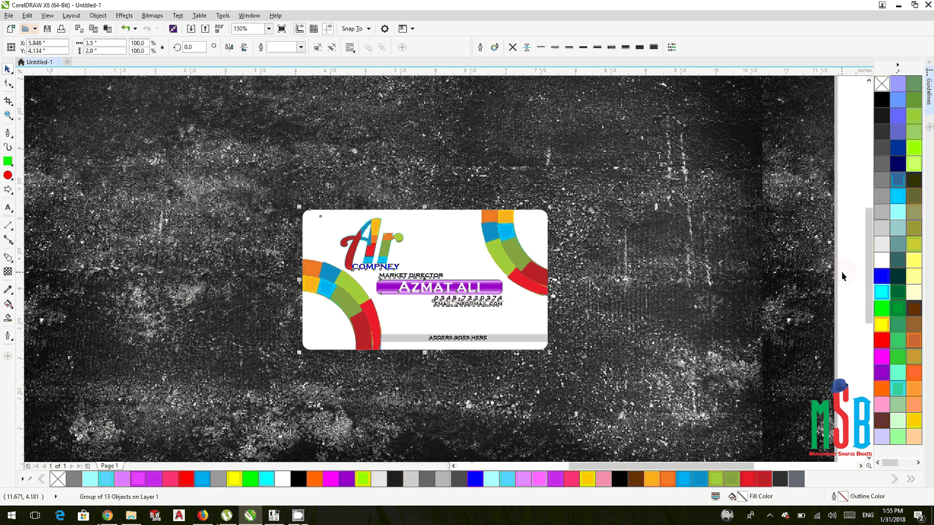
- Arrange two copies of the grouped card diagonally on the page, one at the upper right and one at the lower left
{"action": "scroll", "coordinate": [634, 292], "scroll_direction": "down", "scroll_amount": 2}
{"action": "left_click_drag", "start_coordinate": [567, 320], "coordinate": [486, 349]}
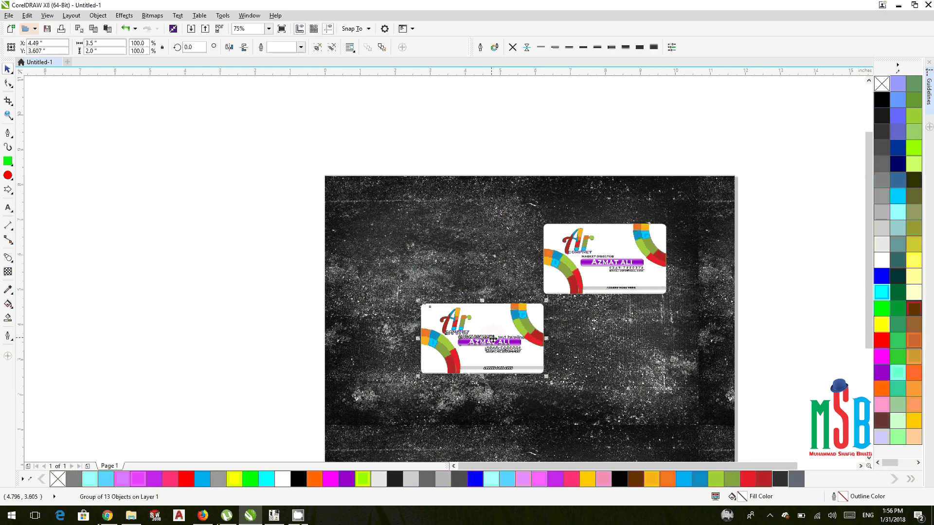
{"action": "scroll", "coordinate": [492, 339], "scroll_direction": "down", "scroll_amount": 1}
{"action": "scroll", "coordinate": [523, 276], "scroll_direction": "up", "scroll_amount": 2}
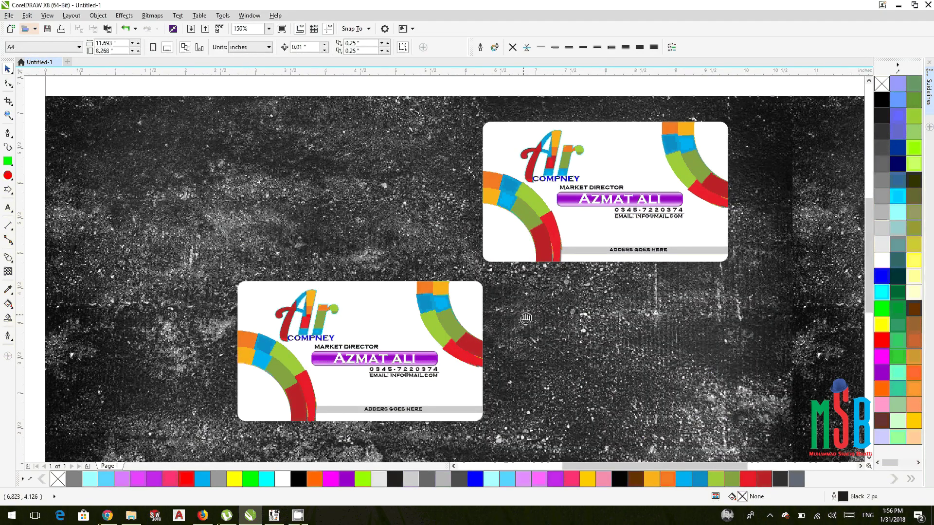
{"action": "scroll", "coordinate": [526, 318], "scroll_direction": "down", "scroll_amount": 1}
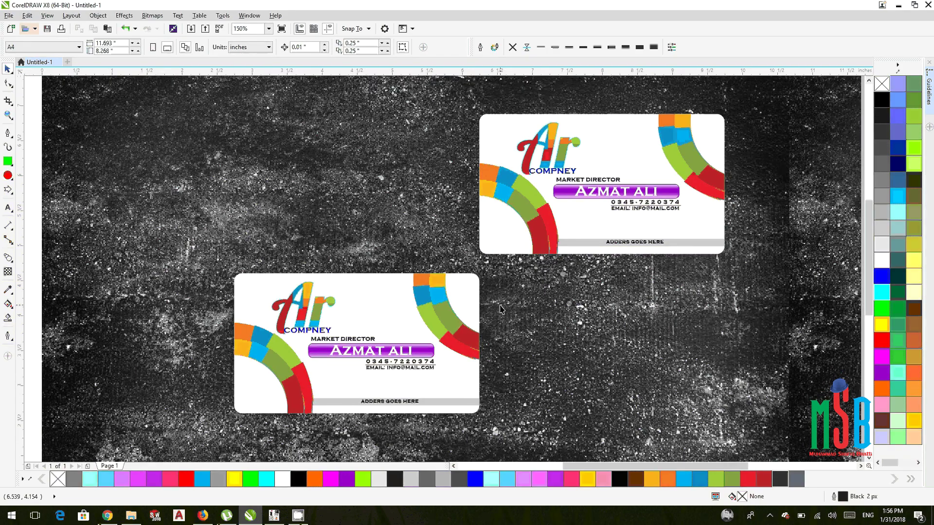
- Ungroup the lower-left card and fill its rounded background rectangle with pale yellow (#FFFF99), leaving nothing selected
{"action": "left_click", "coordinate": [474, 286]}
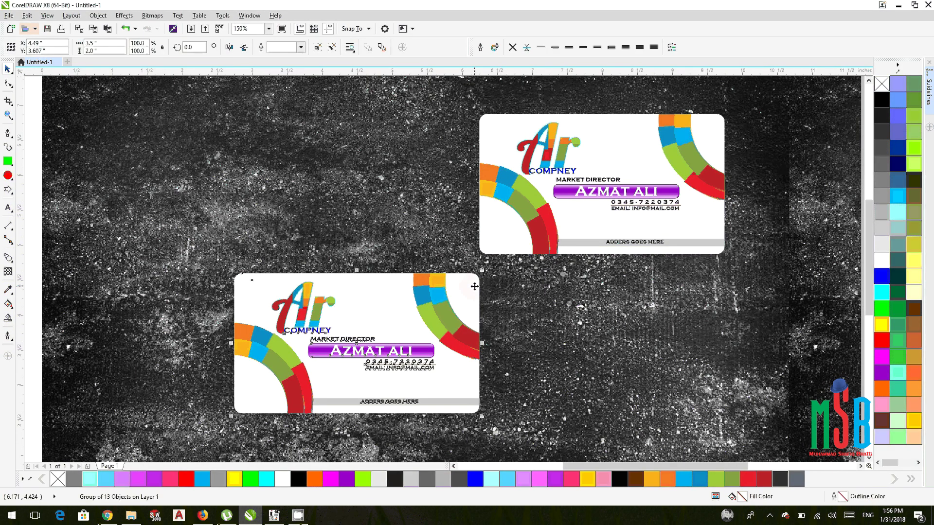
{"action": "left_click", "coordinate": [318, 48]}
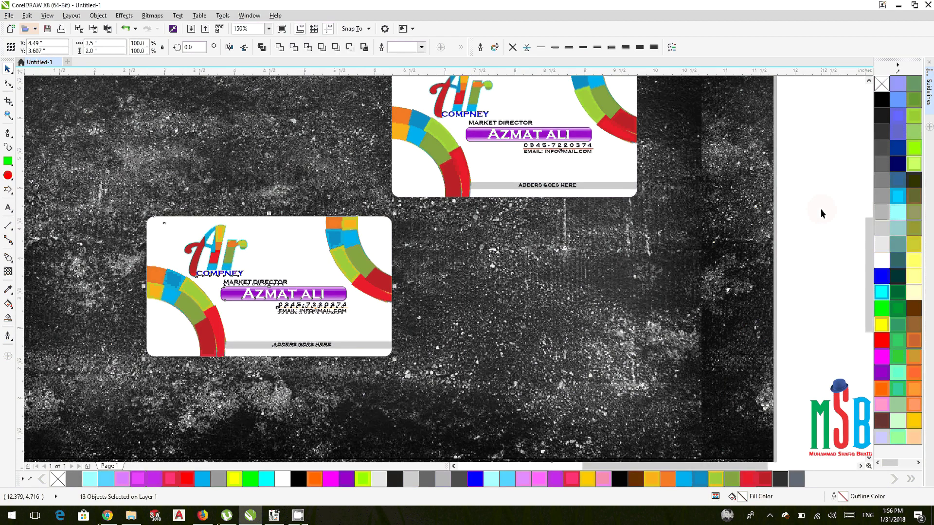
{"action": "key", "text": "Tab"}
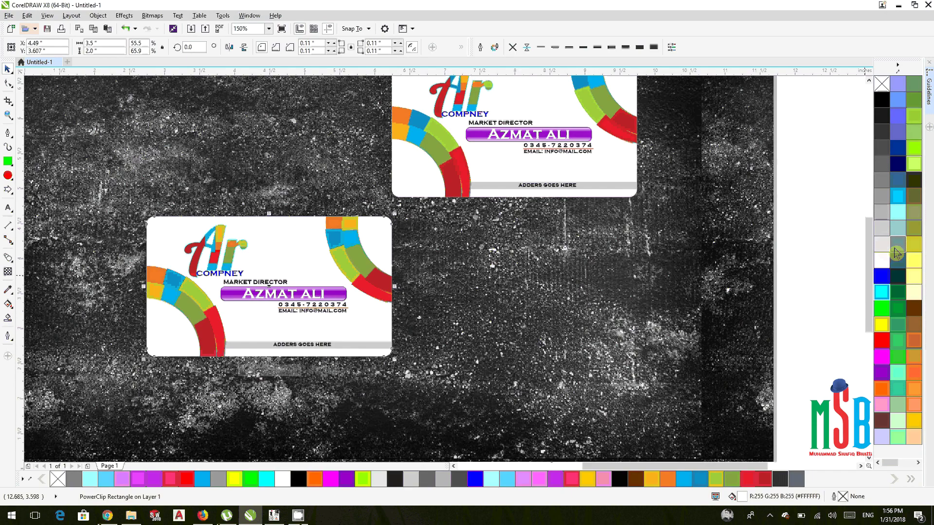
{"action": "left_click", "coordinate": [896, 252]}
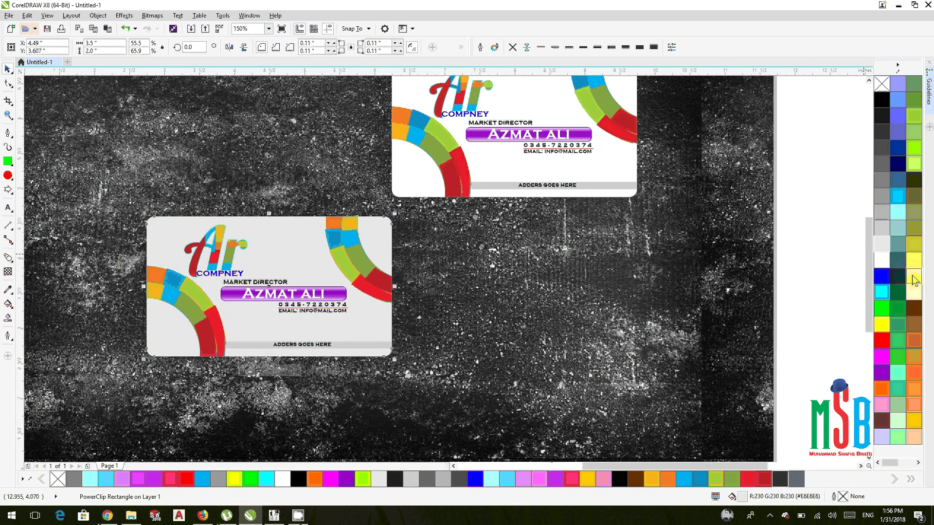
{"action": "left_click", "coordinate": [913, 277]}
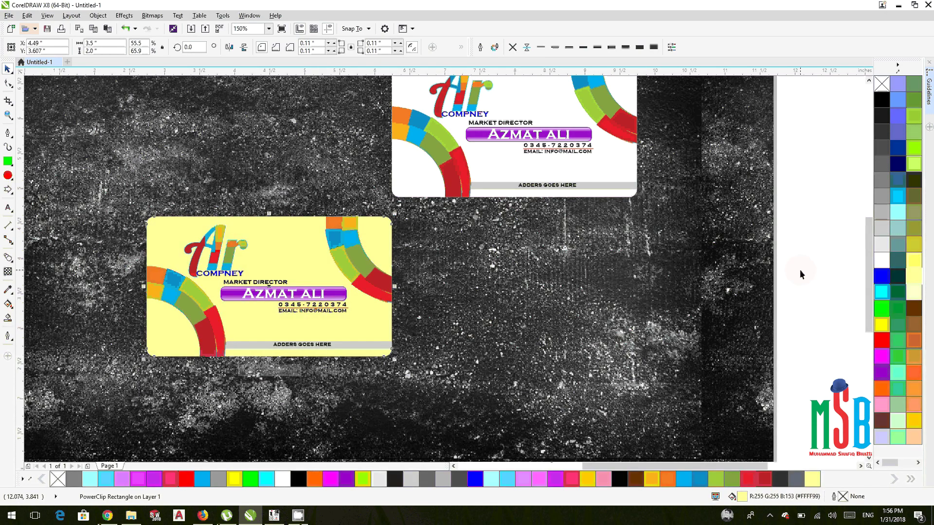
{"action": "left_click", "coordinate": [800, 274]}
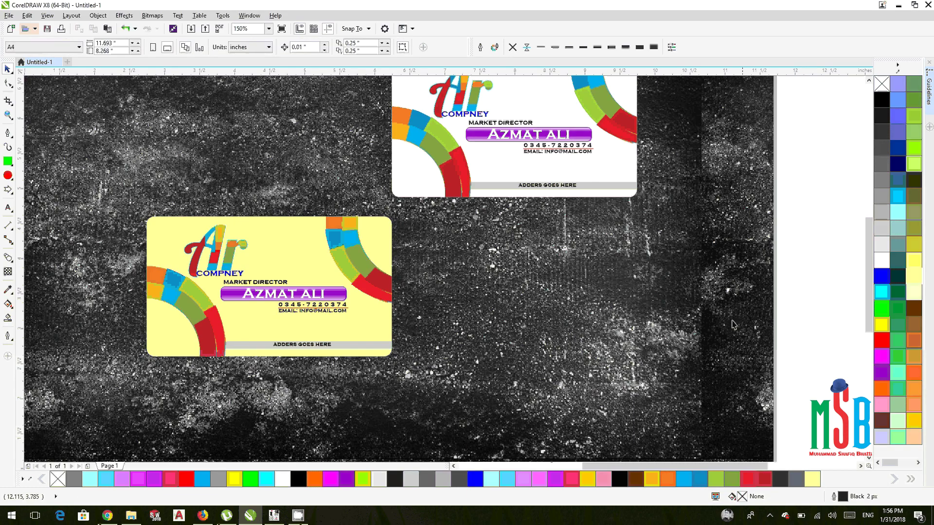
{"action": "scroll", "coordinate": [215, 274], "scroll_direction": "up", "scroll_amount": 4}
{"action": "scroll", "coordinate": [544, 335], "scroll_direction": "down", "scroll_amount": 2}
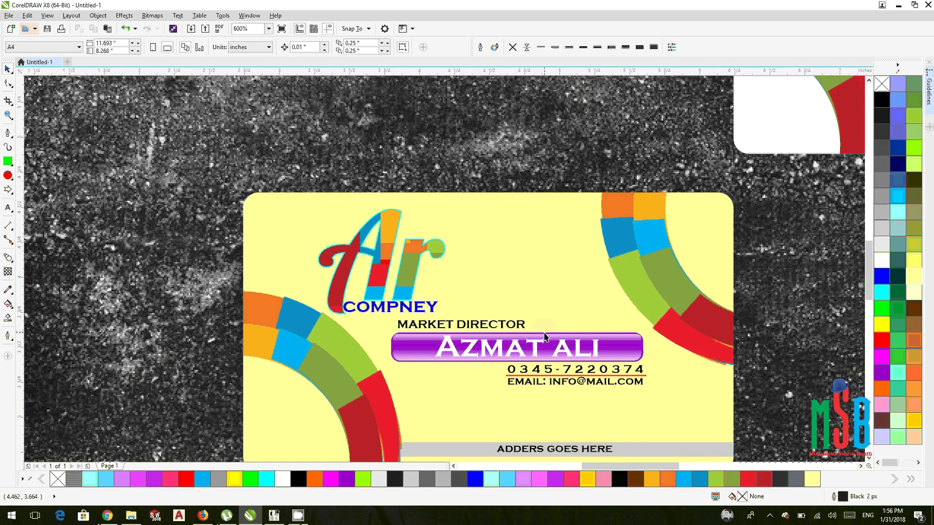